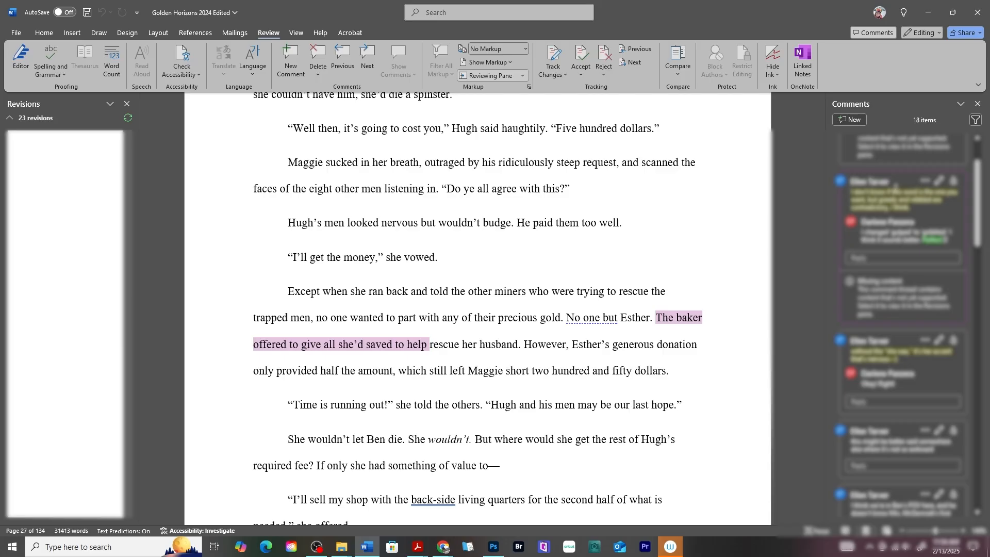
Examine the editor's comments in the edited manuscript, following them to the passages they refer to.
left_click(895, 188)
scroll(897, 207, "up", 2)
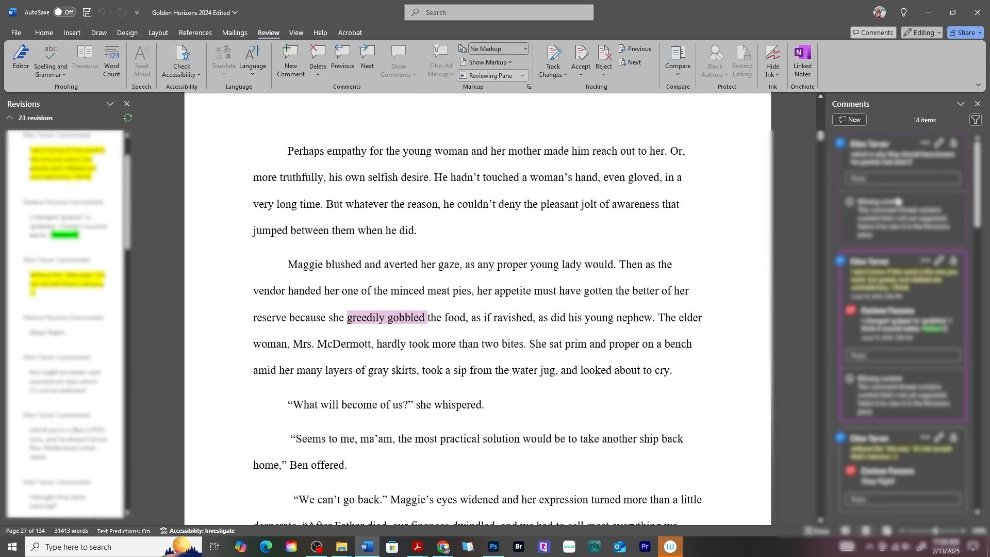
left_click(888, 154)
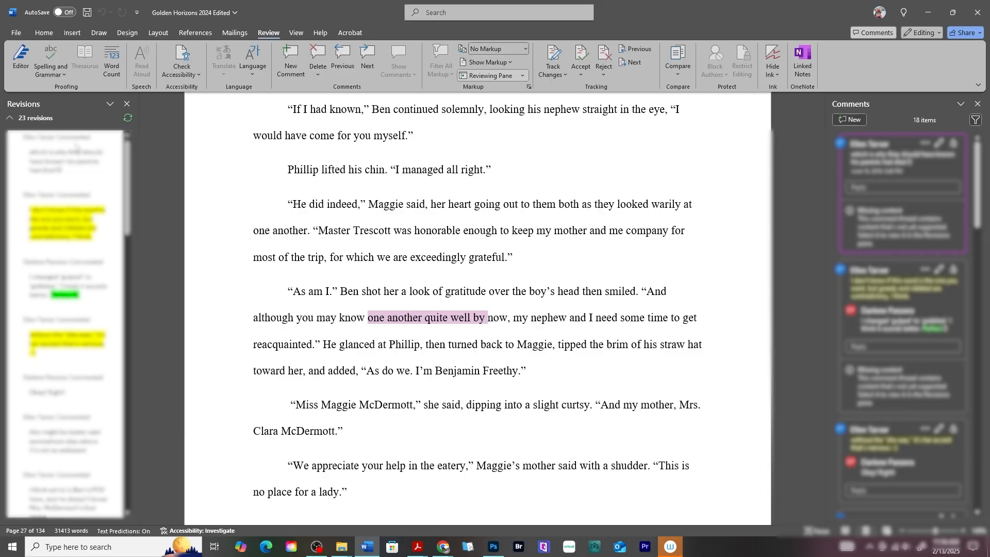
scroll(90, 173, "down", 3)
scroll(90, 173, "down", 5)
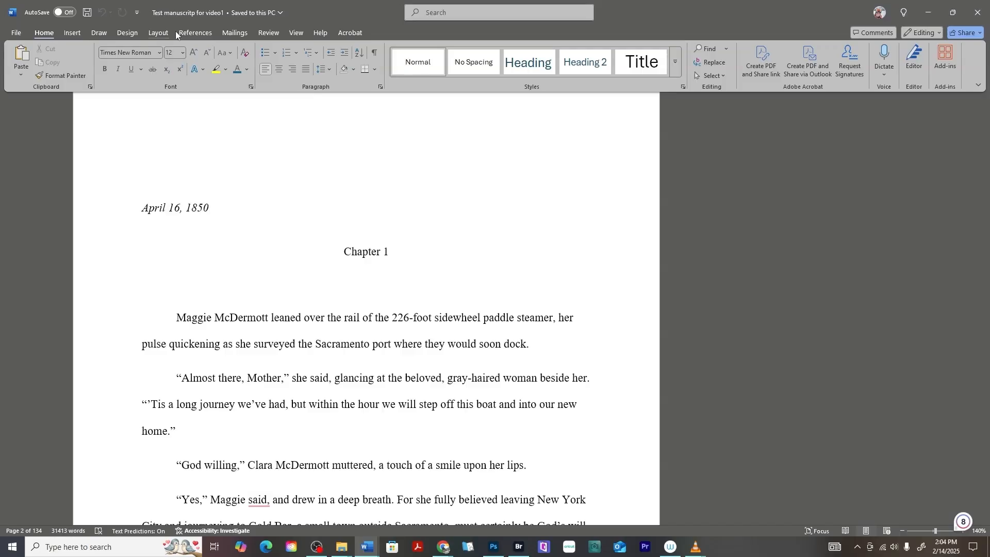
Set the test manuscript's review display to Simple Markup and show its list of comments.
left_click(266, 32)
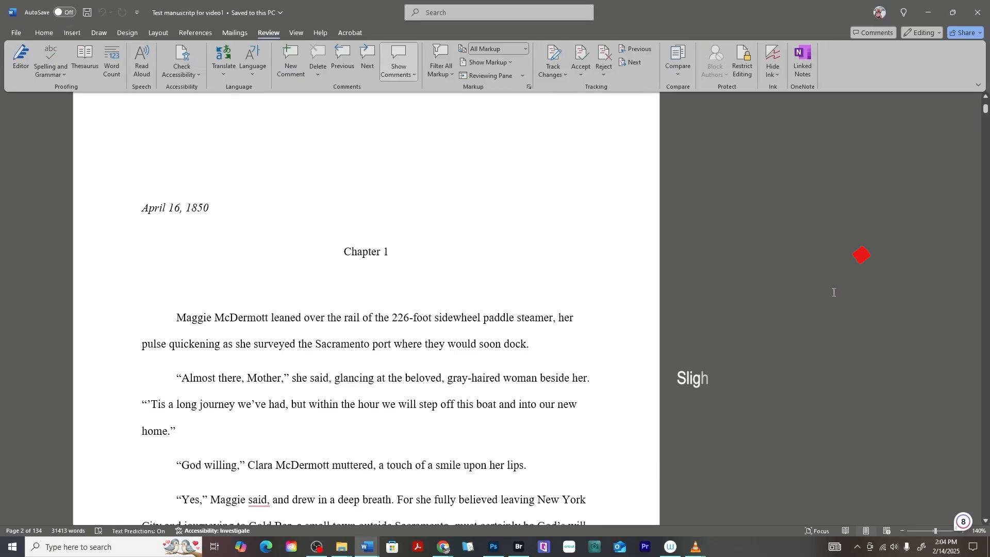
left_click(494, 48)
left_click(489, 56)
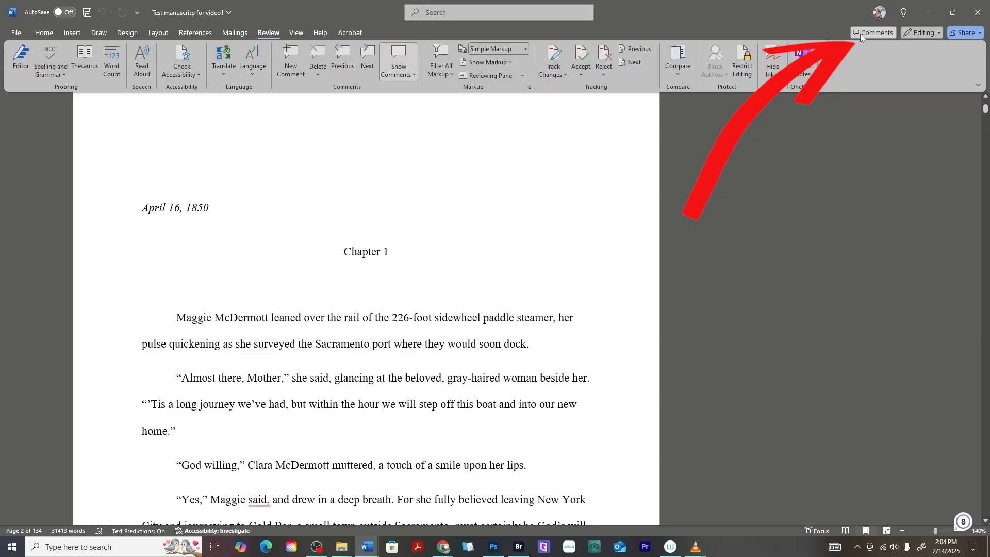
left_click(861, 33)
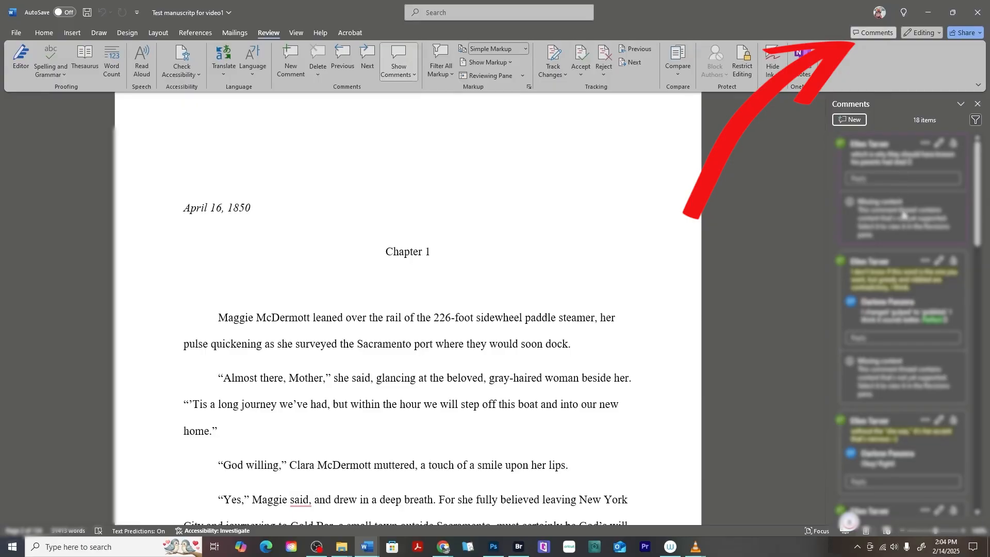
Examine the comments on "one another quite well by" and "whenever she was", and read through the list of revisions.
left_click(899, 164)
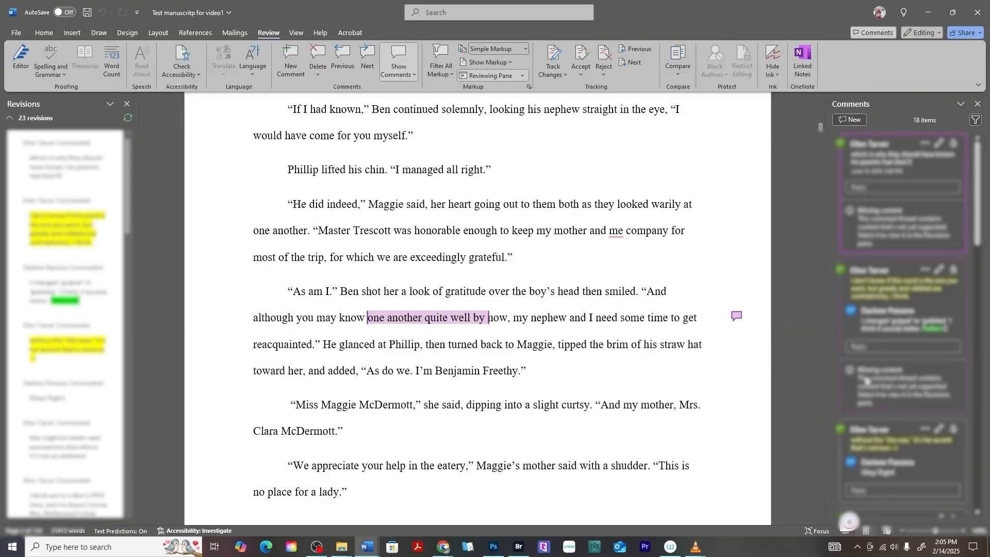
left_click(886, 461)
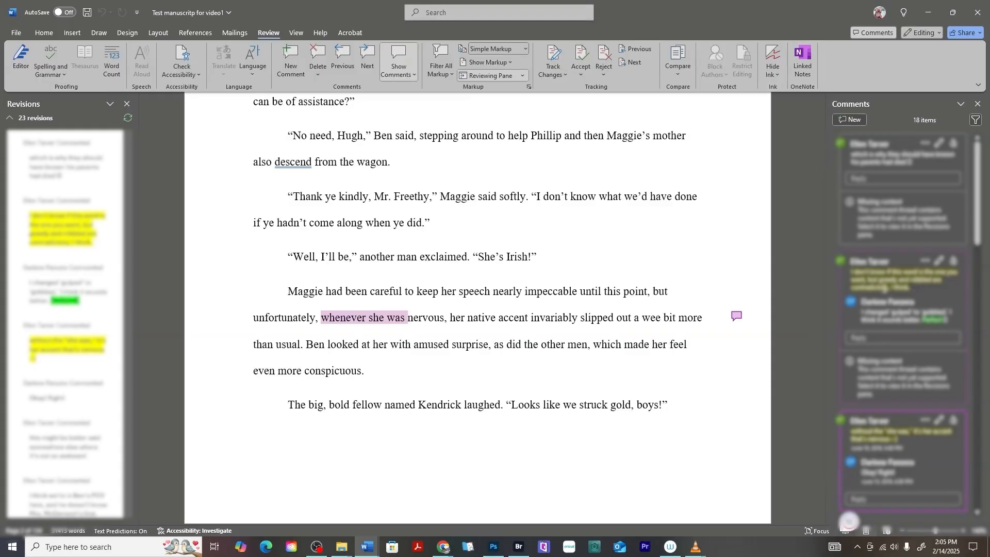
scroll(66, 213, "down", 5)
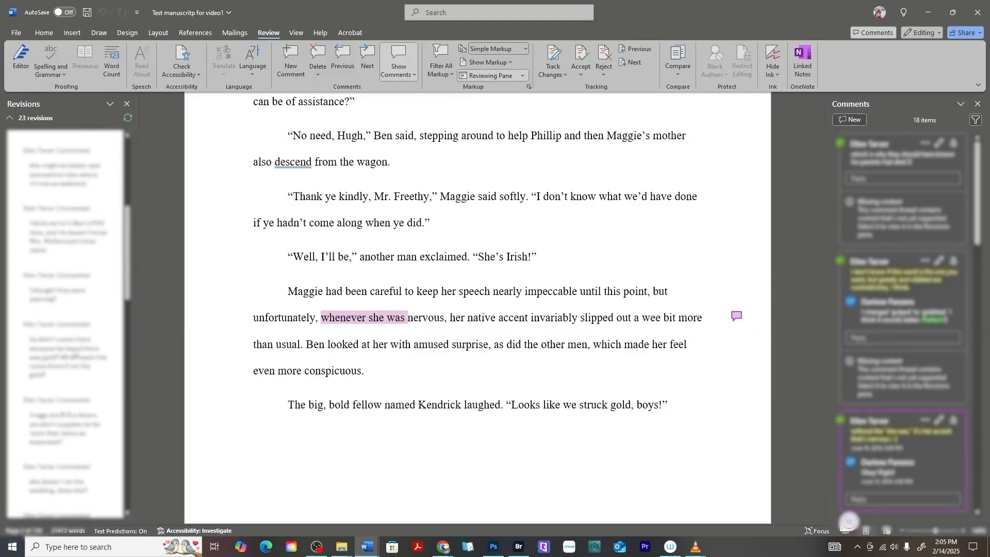
left_click(435, 295)
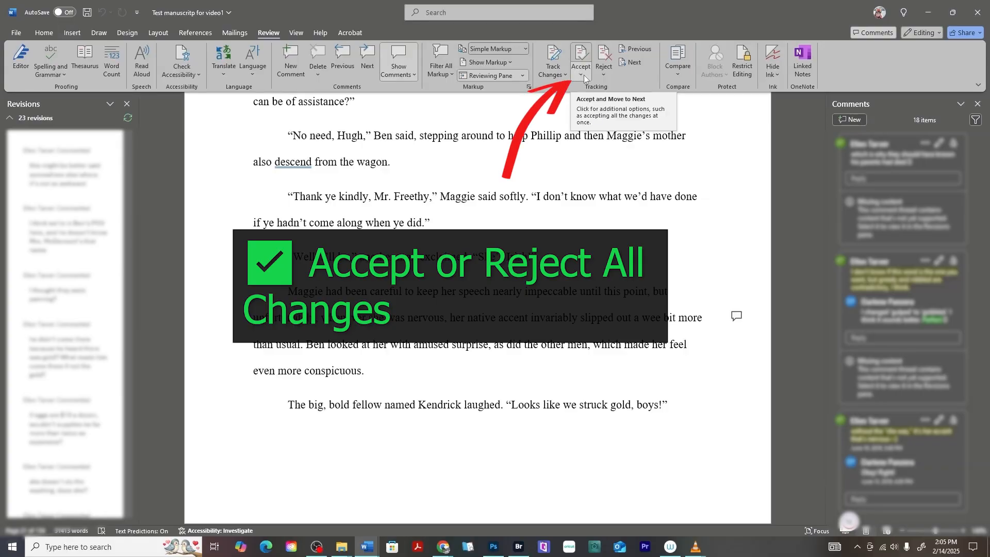
Accept the tracked changes using Accept and Move to Next and Accept All Changes.
left_click(580, 76)
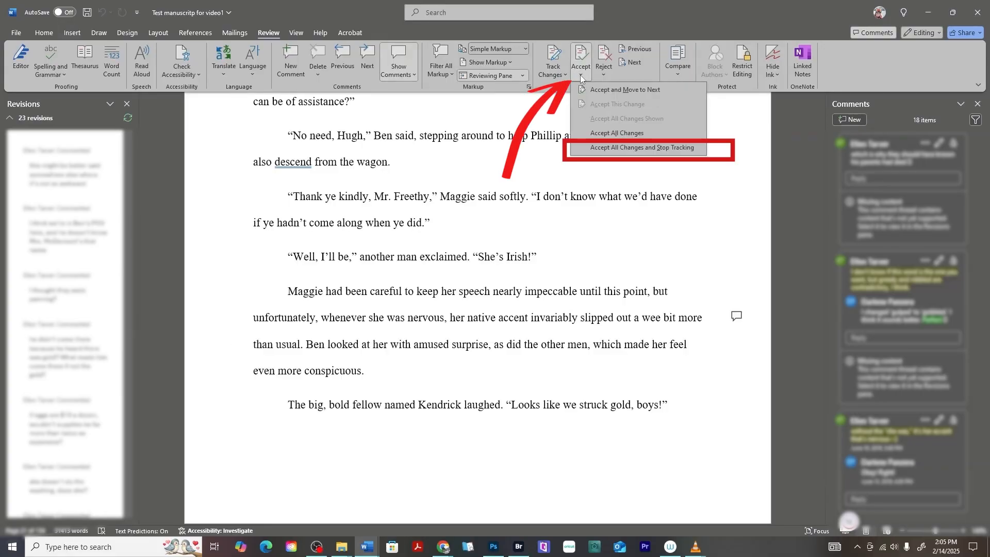
left_click(621, 90)
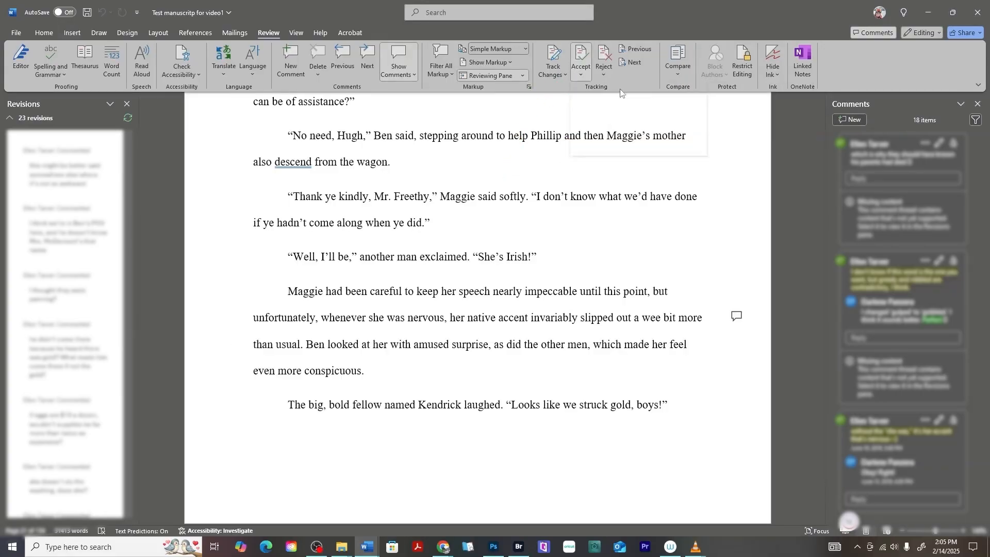
left_click(580, 261)
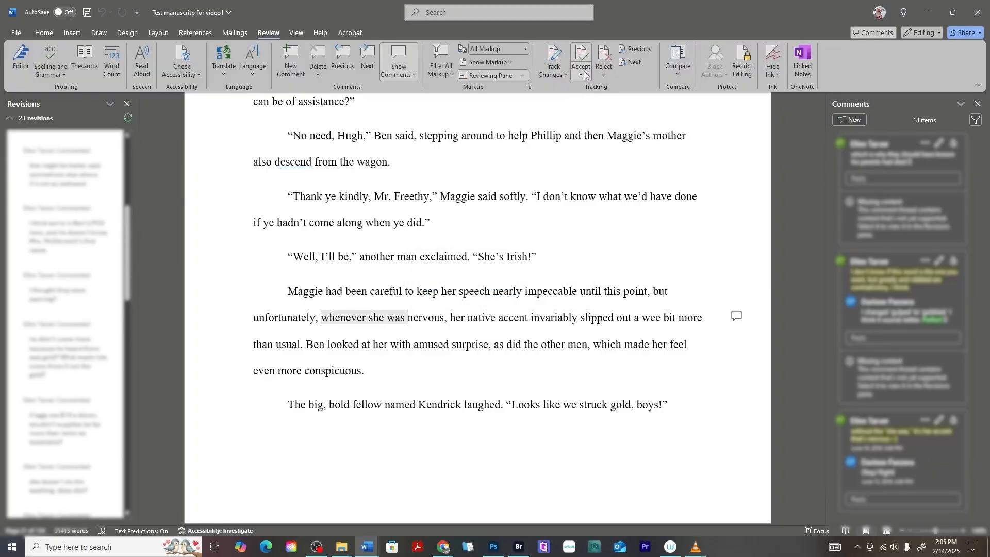
left_click(584, 73)
left_click(623, 135)
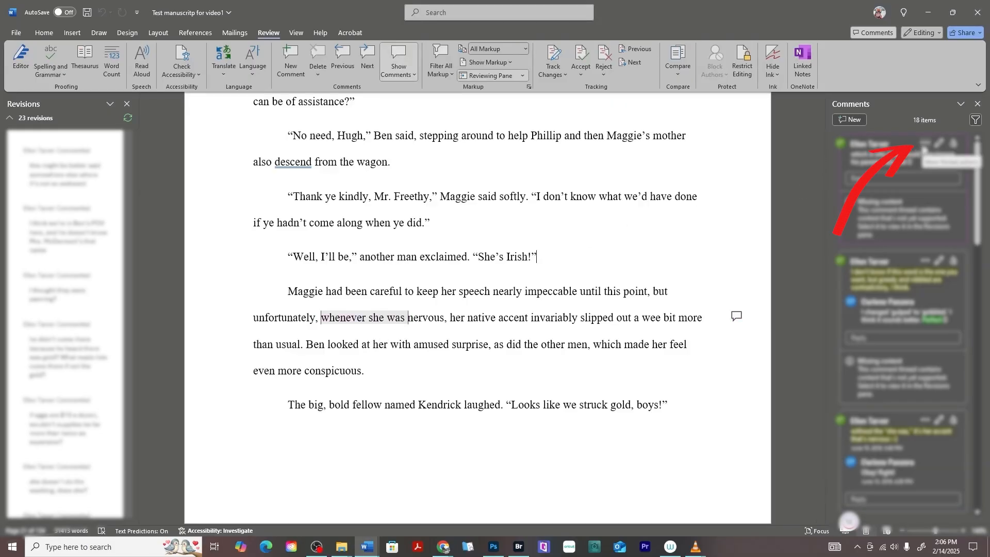
Delete the first comment thread, attached to the words "one another quite well by".
left_click(923, 146)
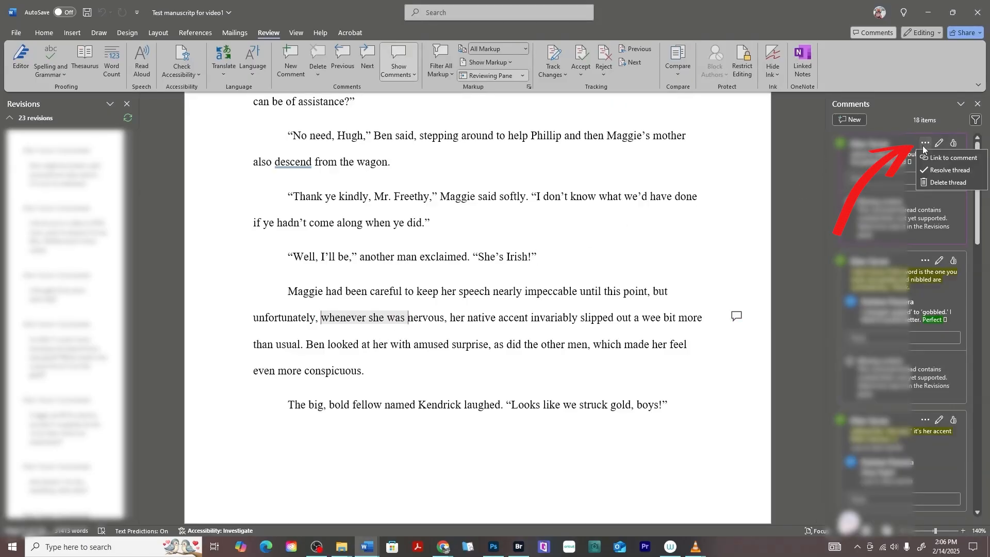
left_click(935, 182)
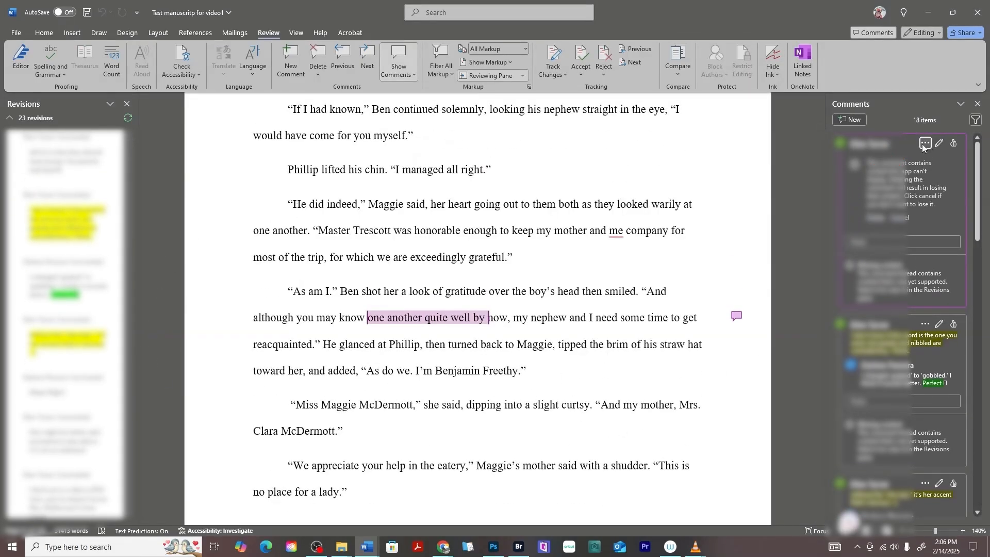
left_click(924, 144)
left_click(941, 184)
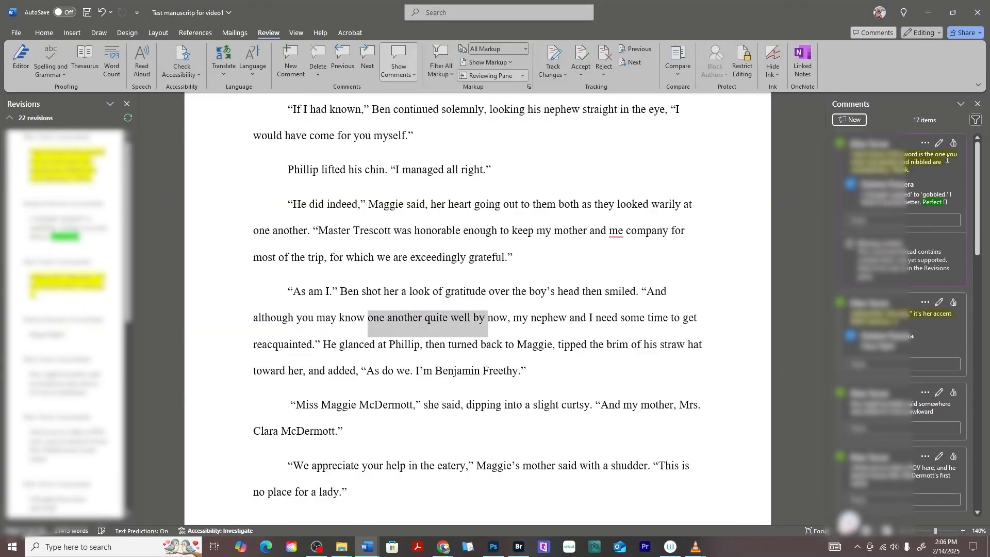
Try to delete the comment thread on "greedily gobbled", and delete all comments in the document.
left_click(924, 142)
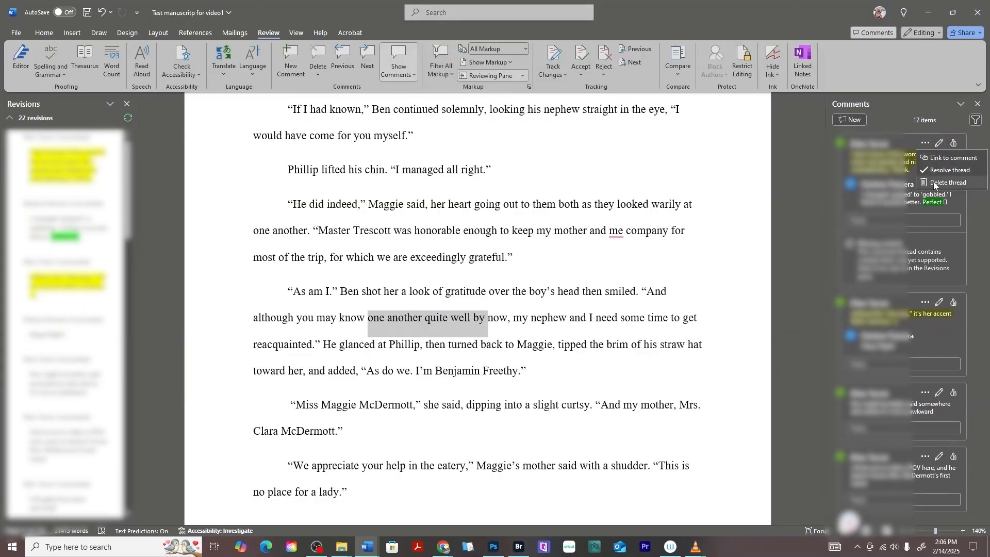
left_click(933, 182)
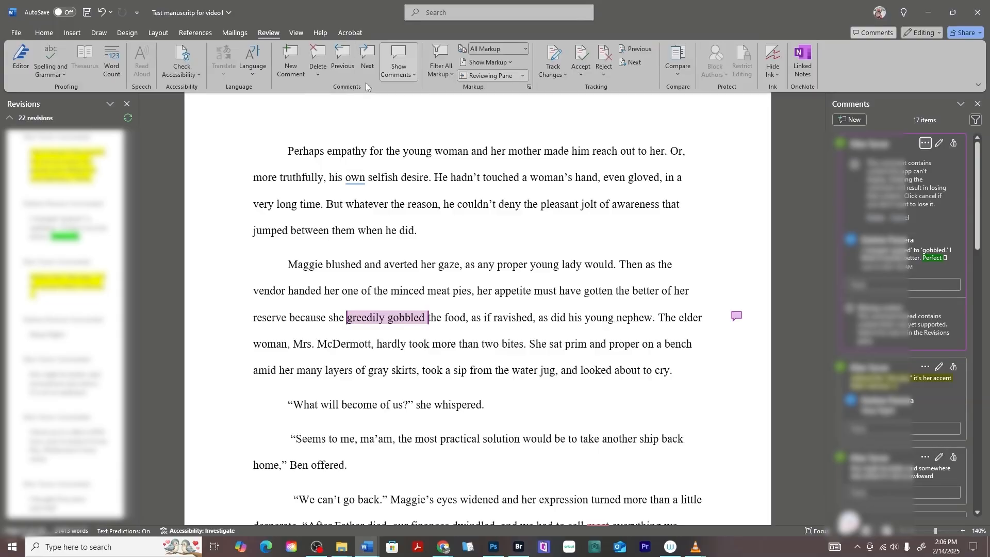
left_click(318, 78)
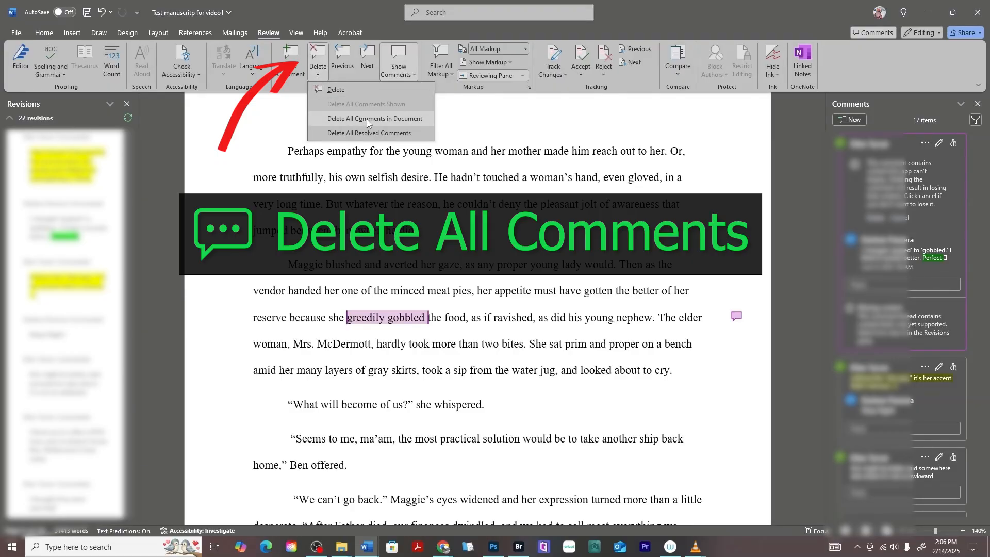
left_click(366, 119)
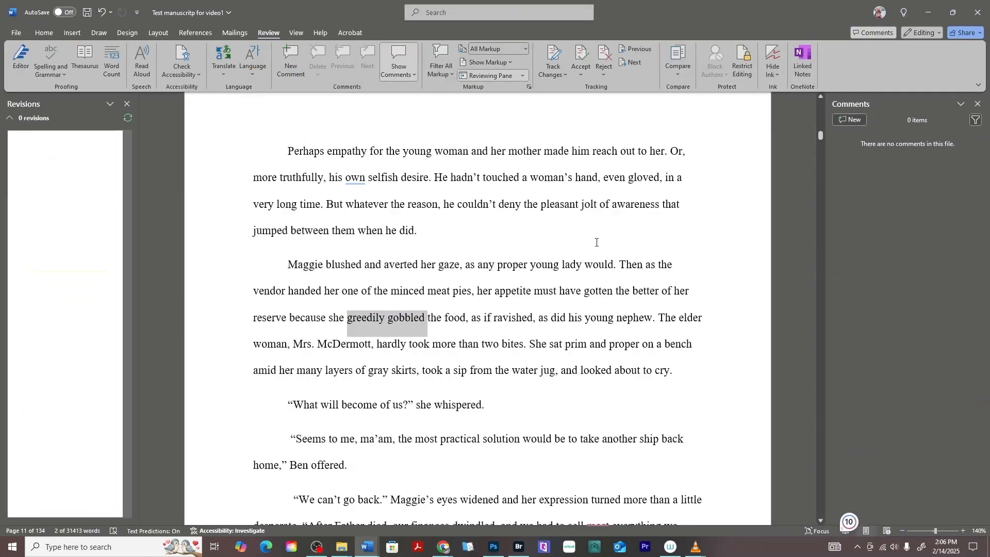
Set the review display to No Markup and close the comments and revisions lists.
left_click(505, 50)
left_click(499, 87)
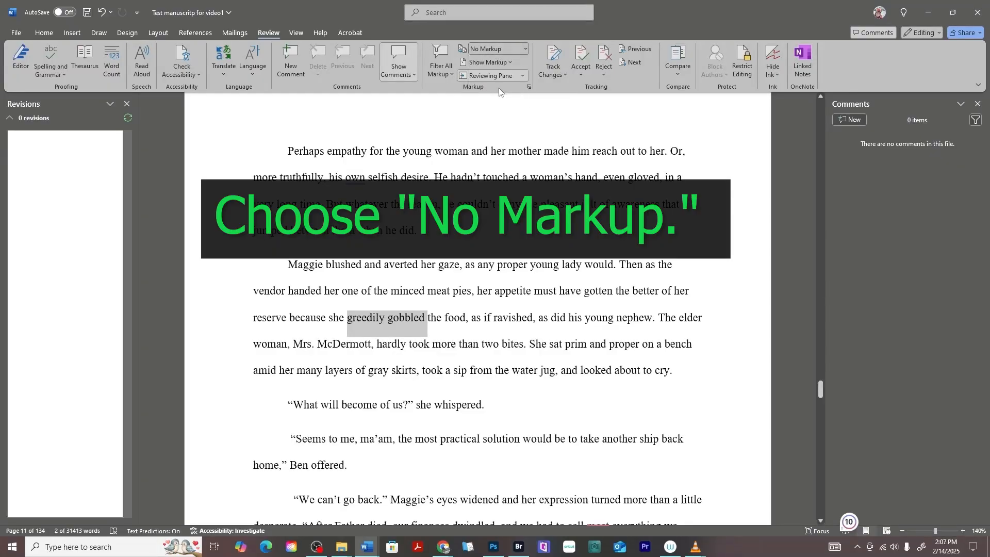
left_click(979, 106)
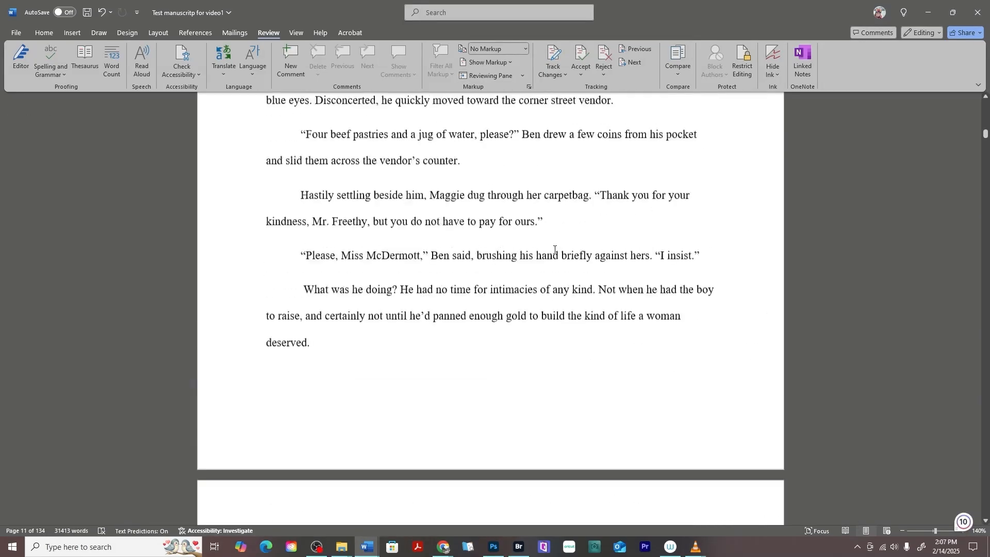
Return to the opening of Chapter 1 and show paragraph marks and other hidden formatting symbols.
scroll(554, 250, "up", 5)
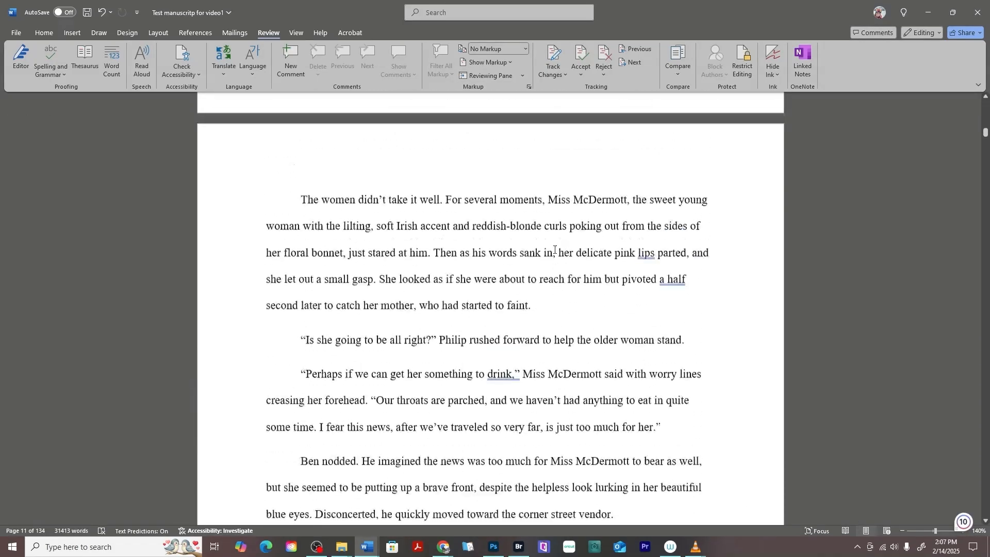
scroll(554, 250, "up", 20)
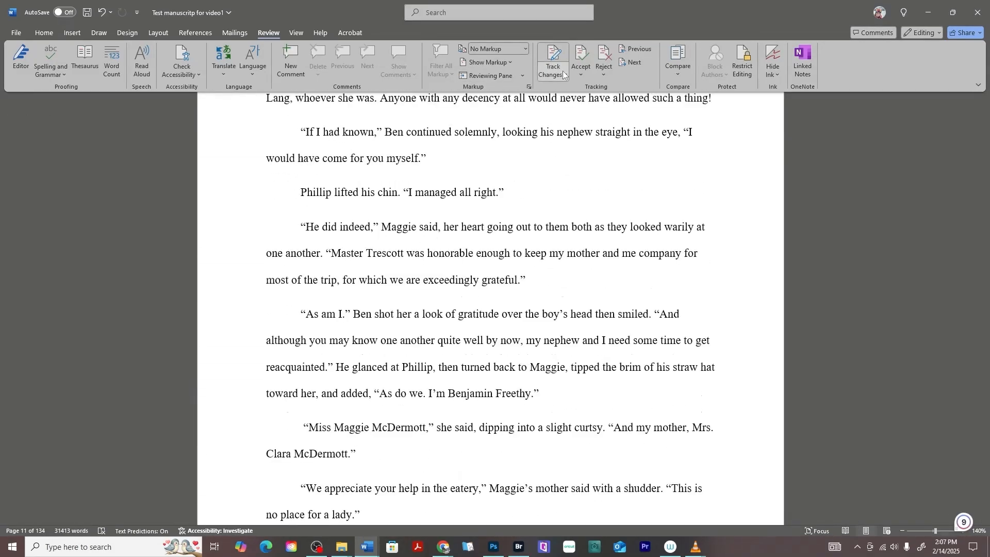
left_click(564, 73)
scroll(598, 214, "up", 5)
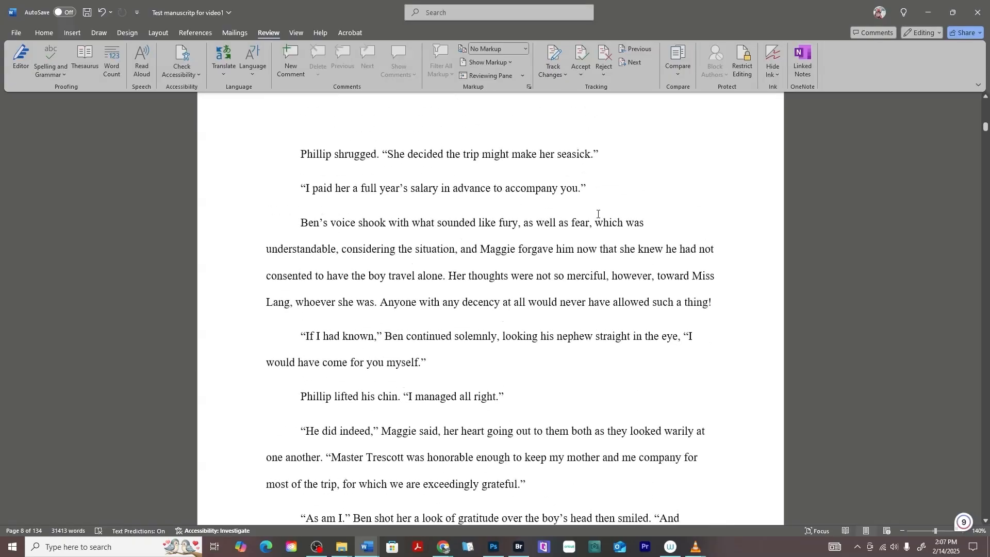
scroll(598, 214, "up", 18)
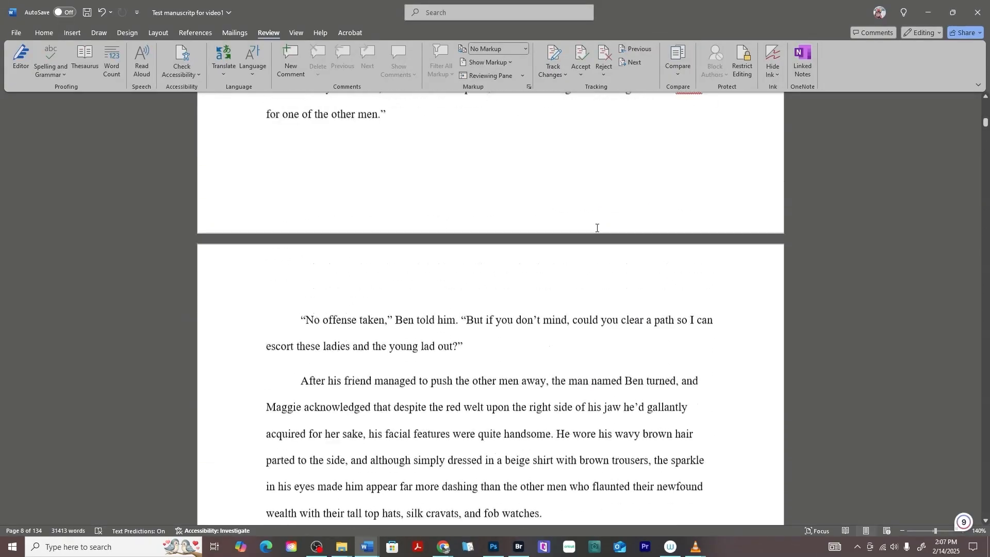
scroll(597, 228, "up", 15)
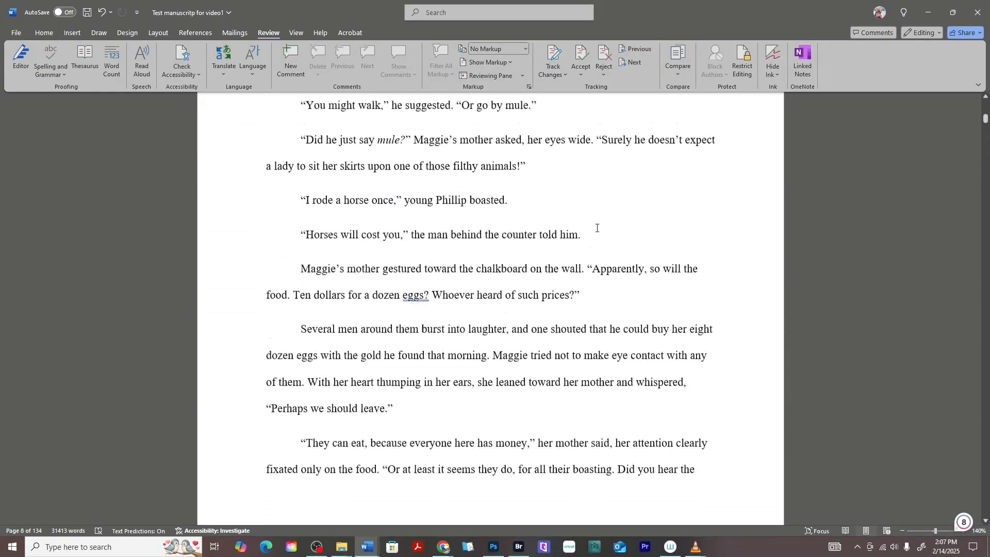
scroll(597, 228, "up", 15)
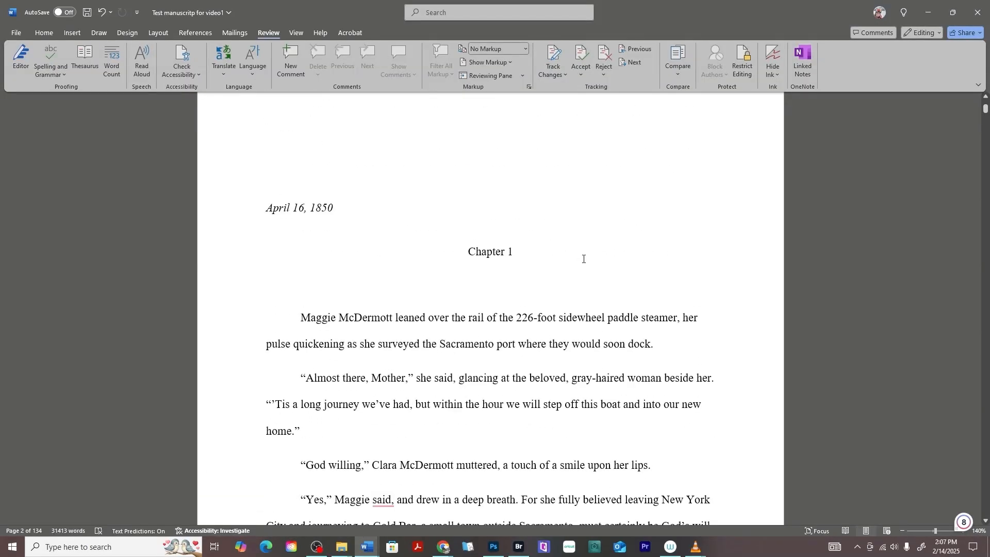
left_click(43, 32)
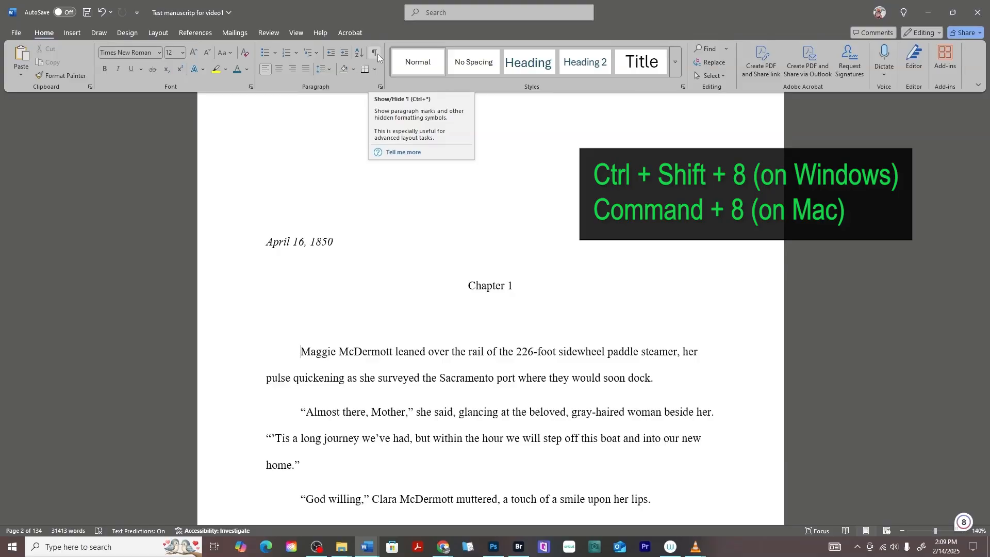
left_click(375, 54)
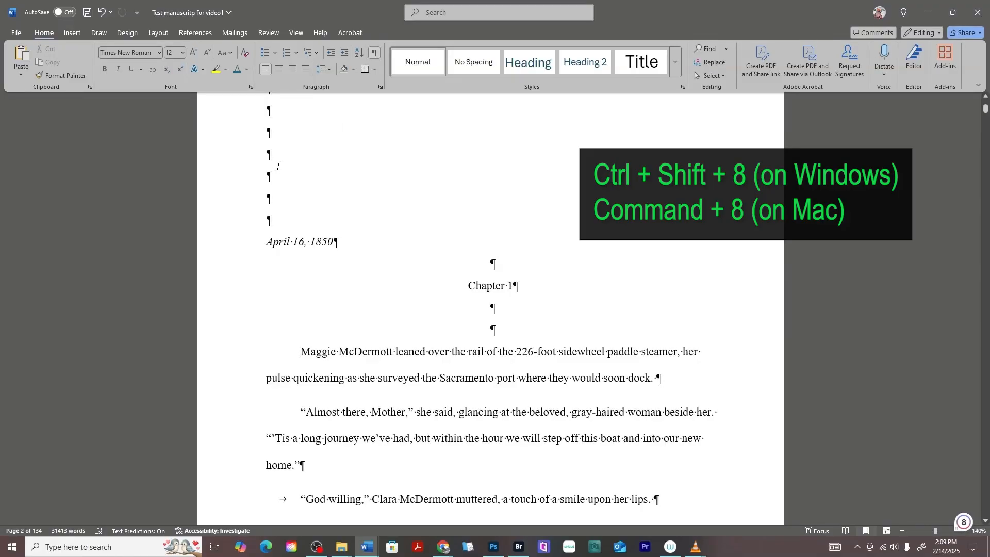
Examine the empty paragraph marks around the date and Chapter 1 heading and the tab marks in the opening paragraphs.
scroll(290, 299, "up", 3)
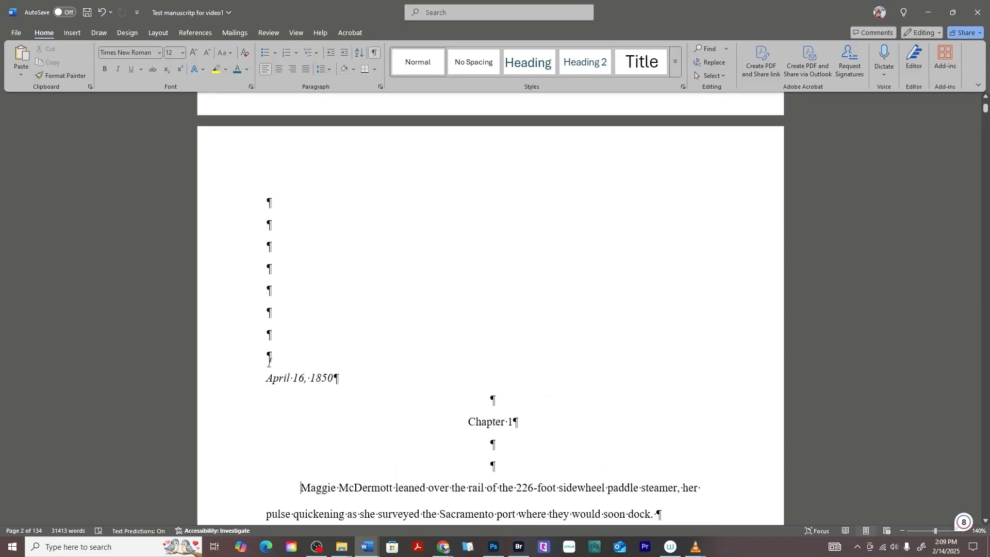
scroll(377, 387, "down", 4)
scroll(377, 387, "down", 6)
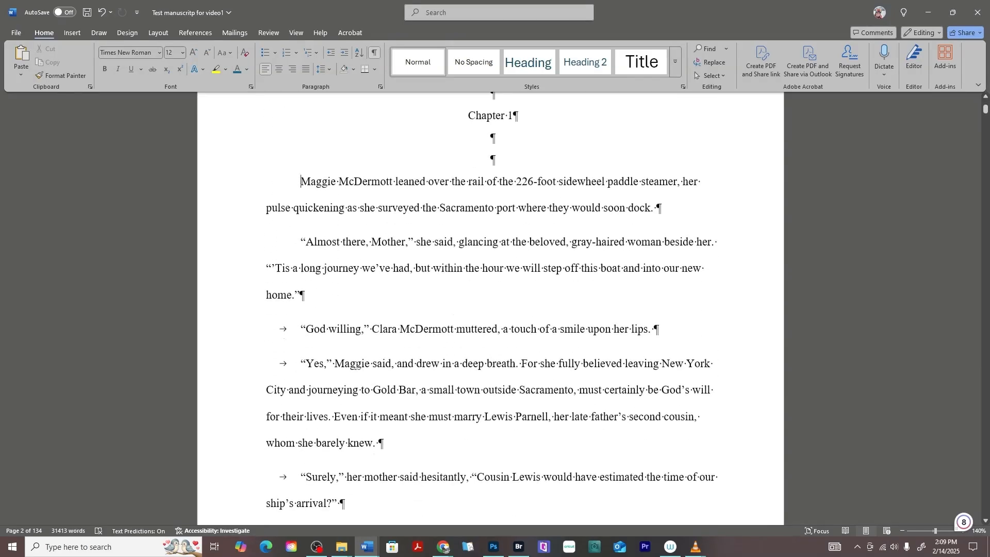
scroll(361, 323, "up", 5)
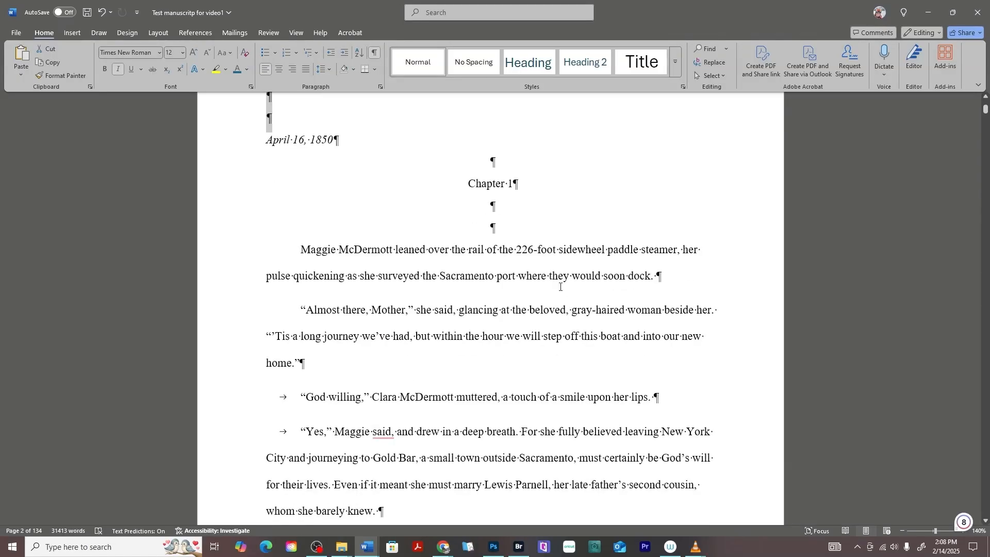
scroll(573, 282, "down", 1)
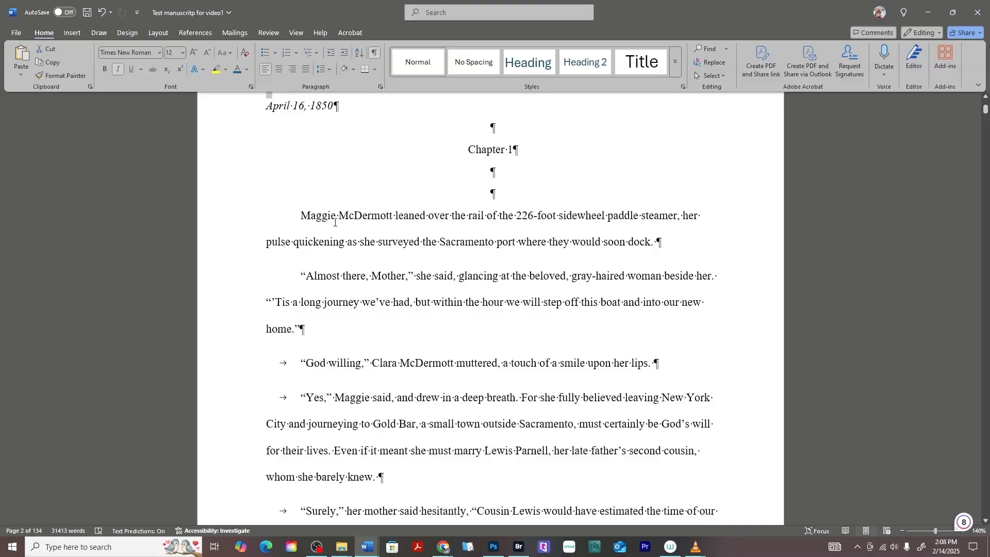
Remove the leading tabs and first-line indents from the opening paragraphs of Chapter 1, down to the one beginning "Surely".
left_click(300, 215)
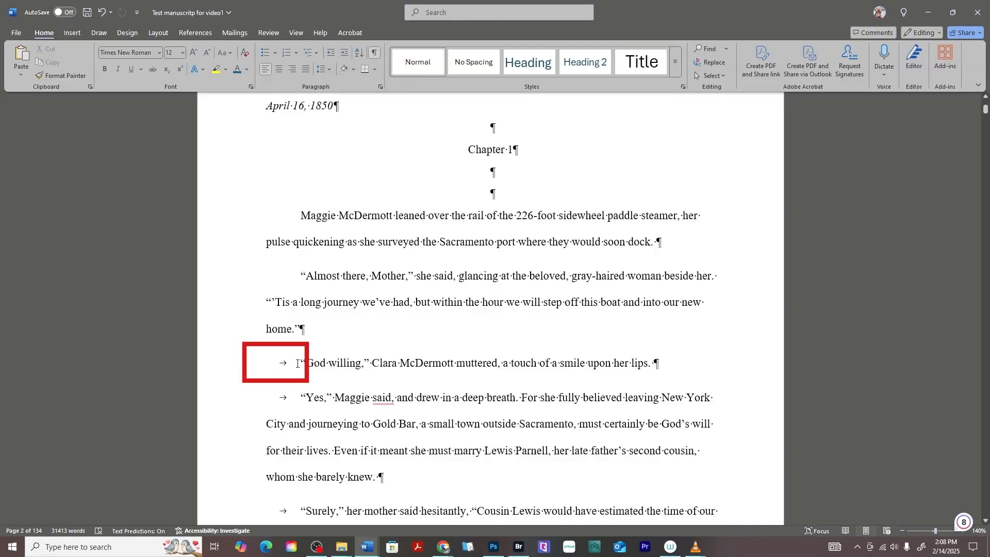
left_click(298, 363)
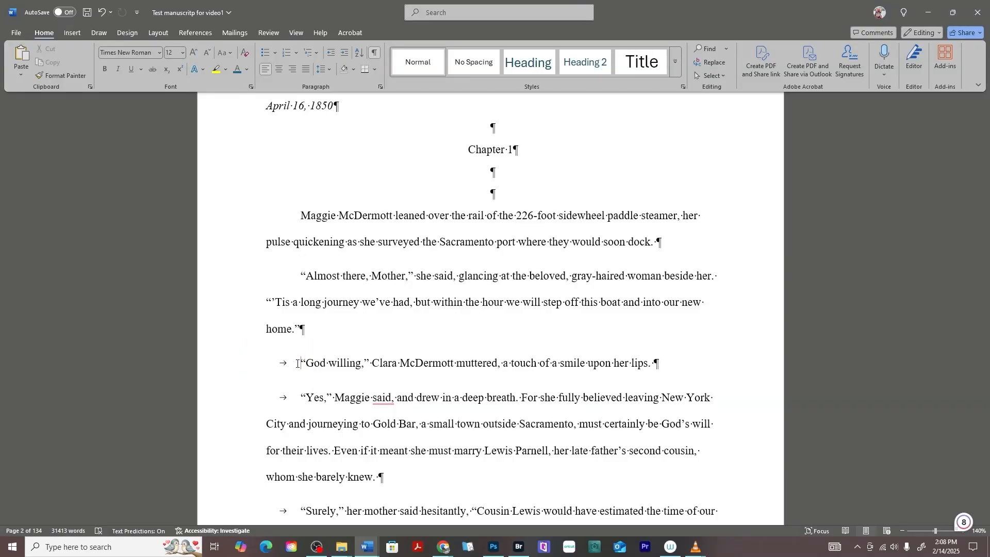
key("BackSpace")
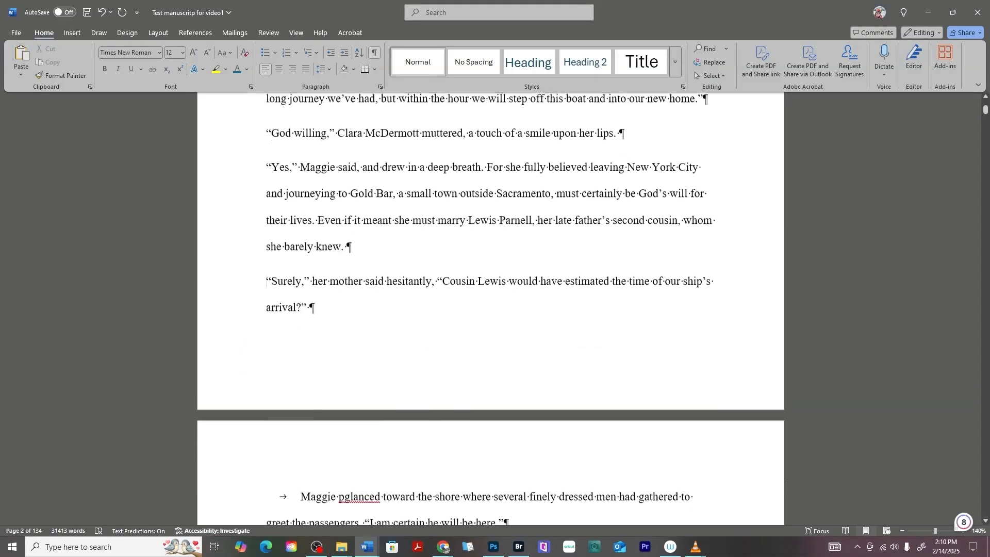
Remove the leading tabs from the first three paragraphs on page 3.
scroll(295, 319, "down", 3)
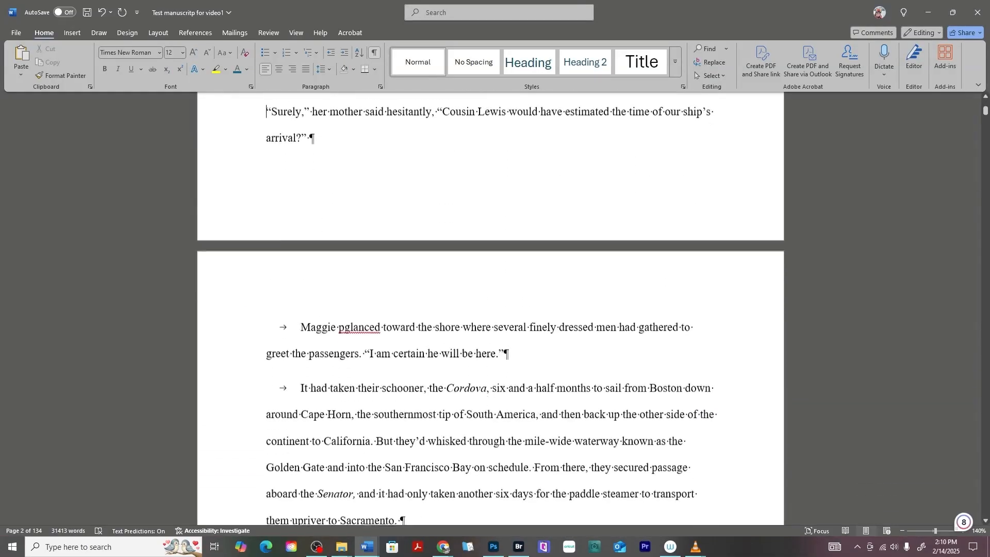
left_click(296, 319)
key("BackSpace")
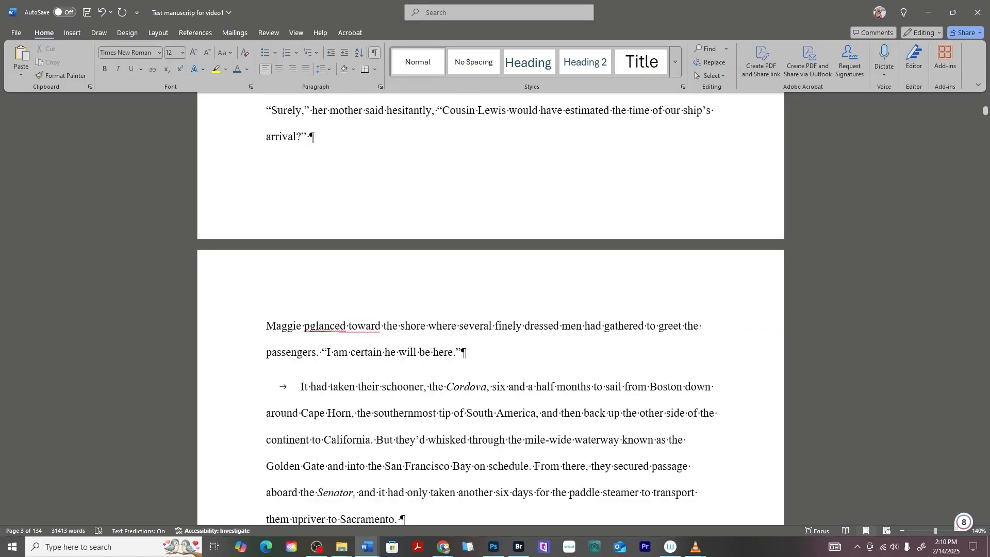
left_click(295, 385)
key("BackSpace")
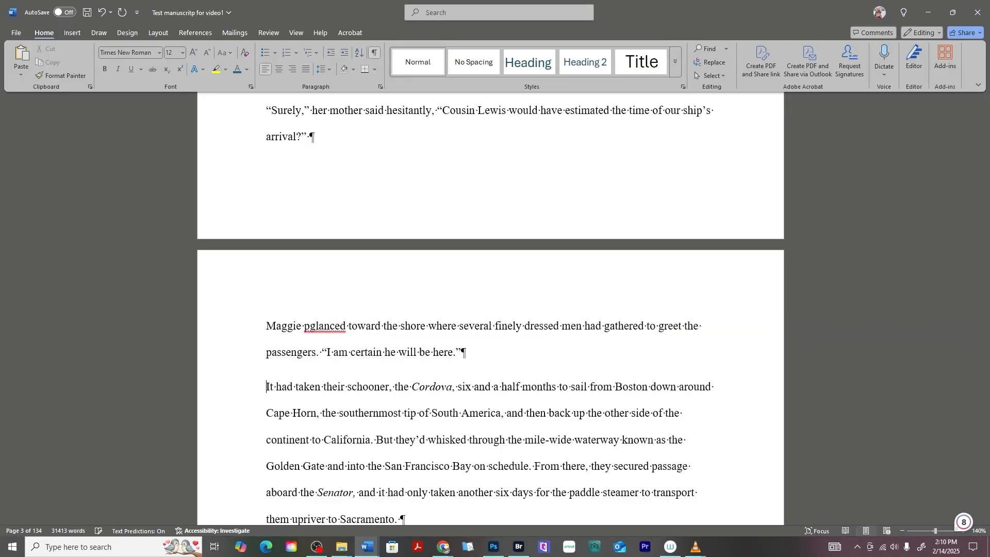
scroll(295, 384, "down", 3)
left_click(296, 451)
key("BackSpace")
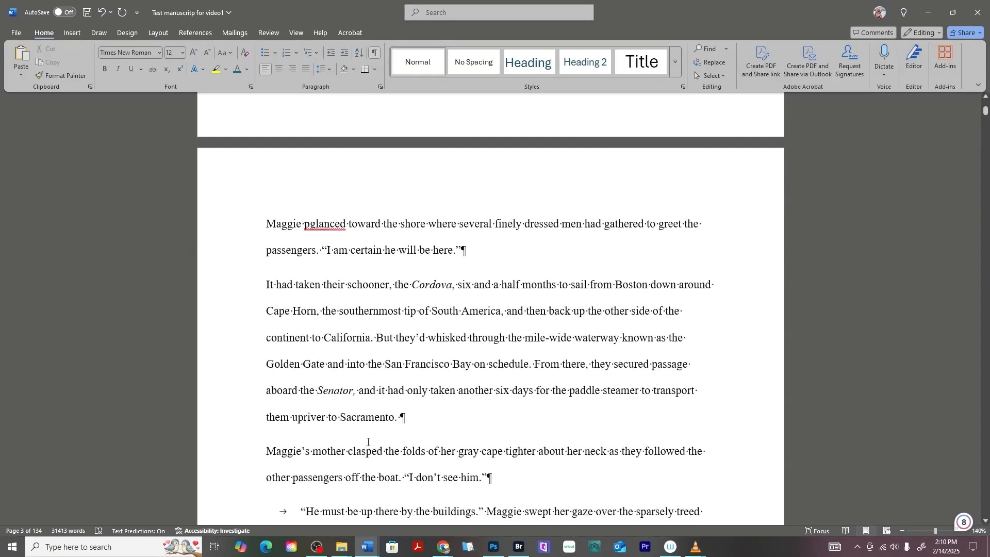
Remove the leading tab before "He must be up there by the buildings" and the indent before "Her mother nodded".
scroll(367, 441, "up", 4)
scroll(368, 440, "up", 7)
left_click(610, 318)
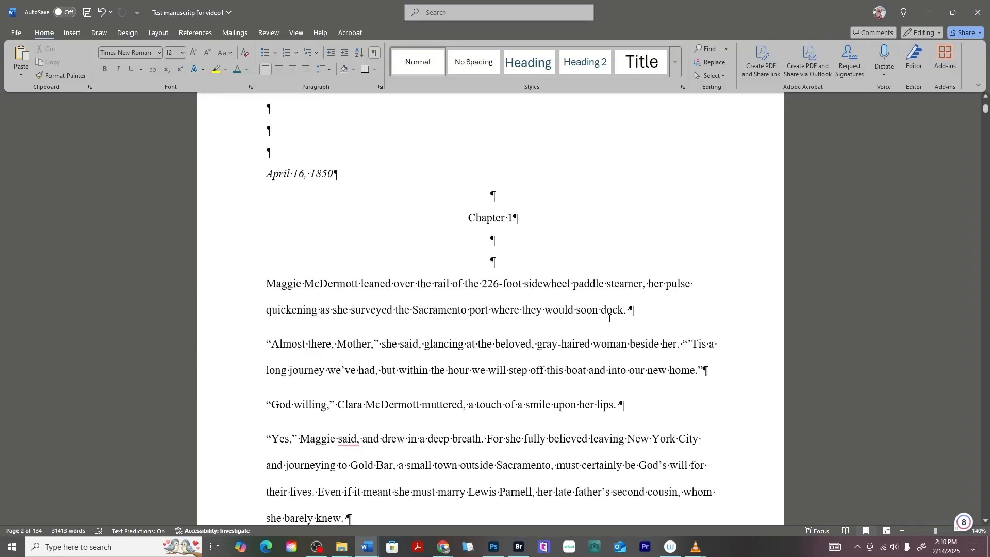
scroll(609, 318, "down", 14)
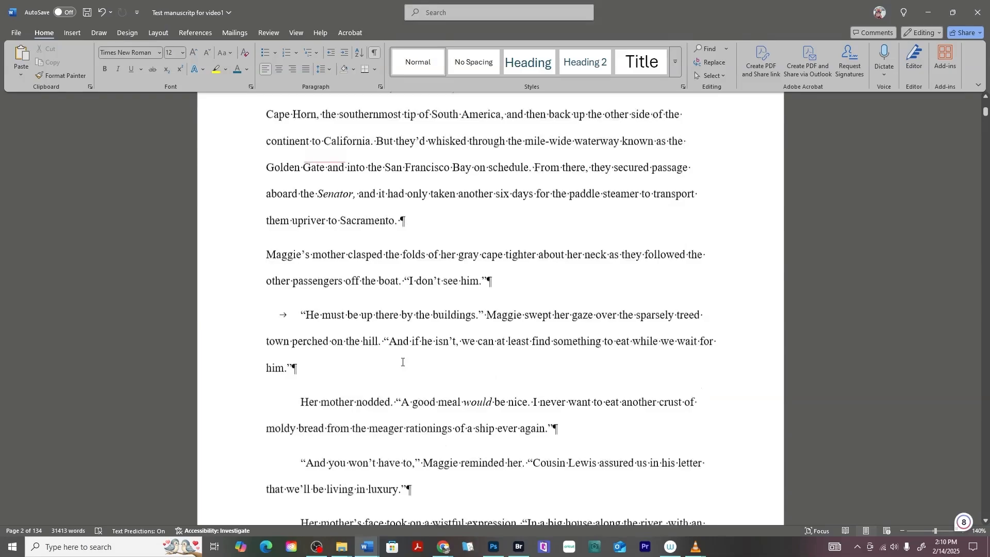
scroll(403, 361, "down", 1)
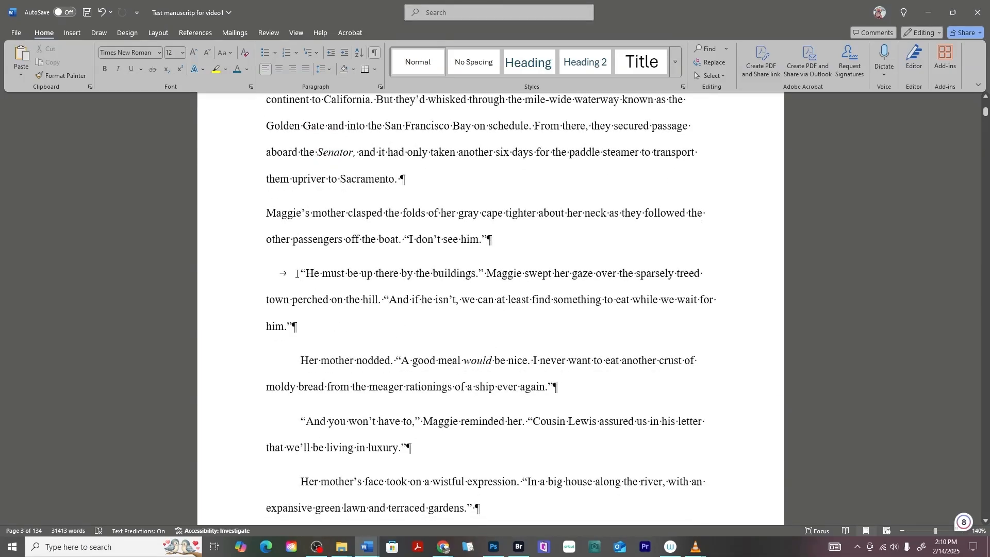
key("ctrl+z")
left_click(295, 359)
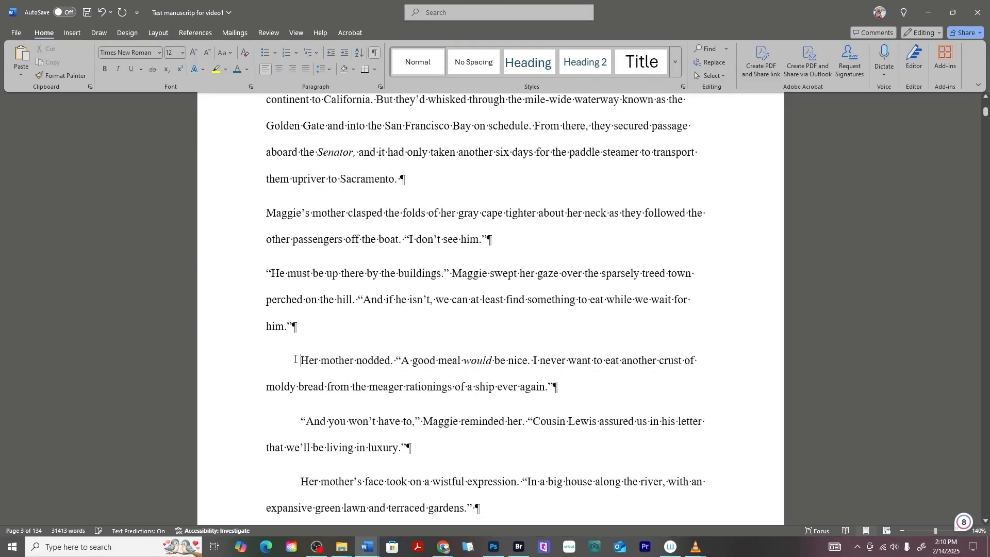
key("BackSpace")
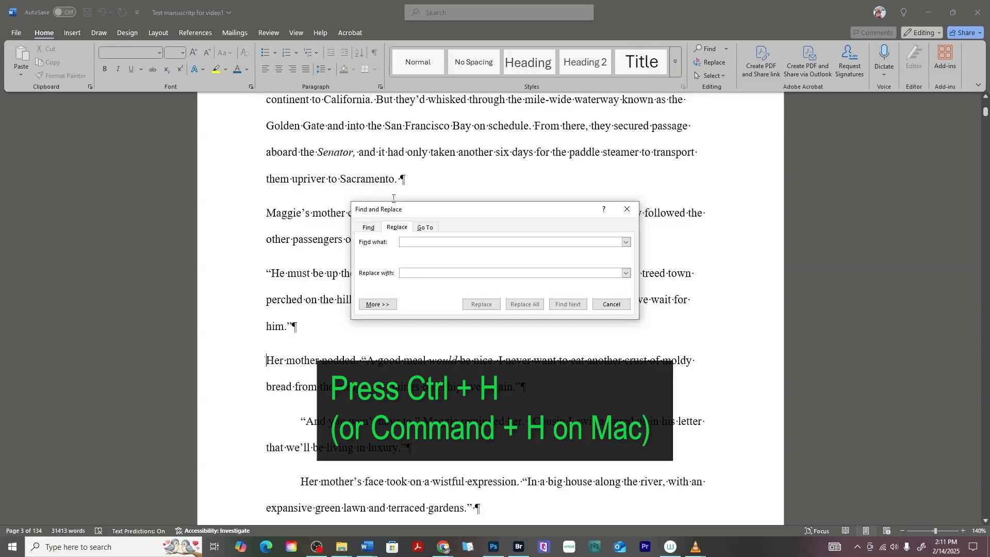
Replace all tab characters (^t) in the document with nothing using Find and Replace.
type("^")
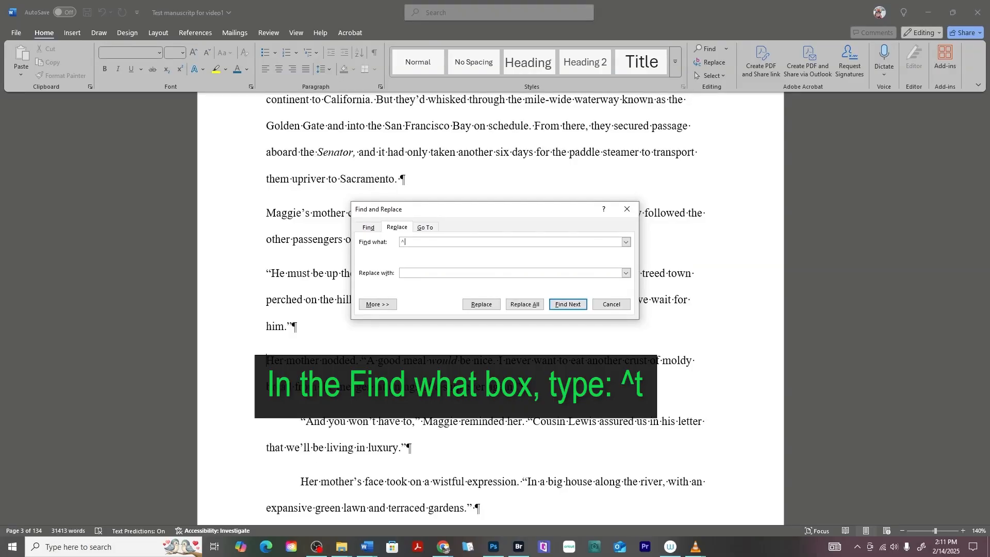
type("t")
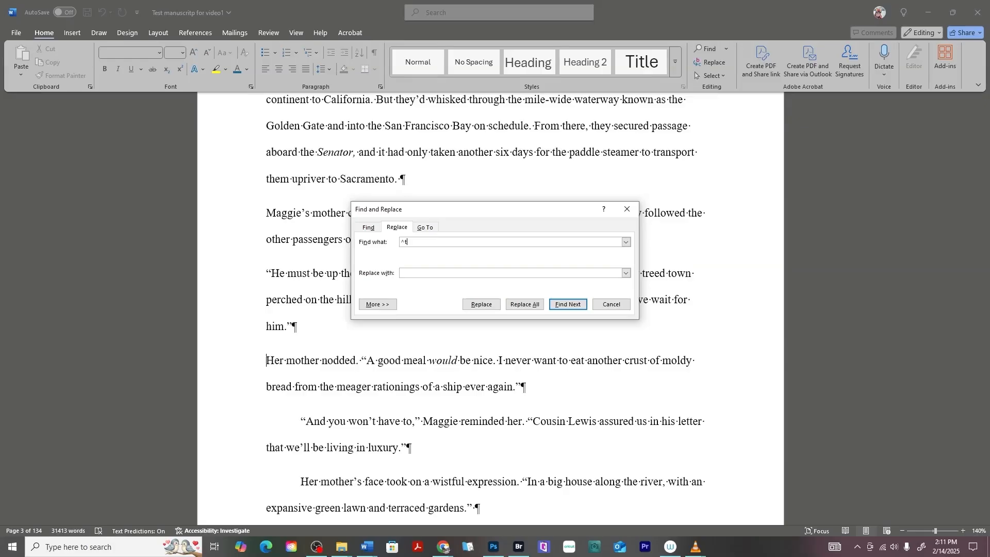
left_click(520, 305)
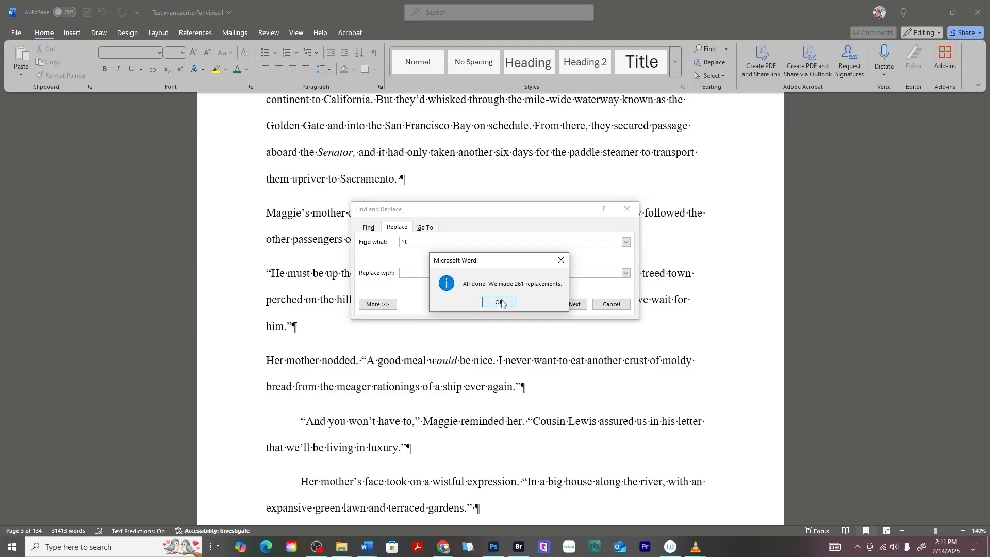
left_click(500, 302)
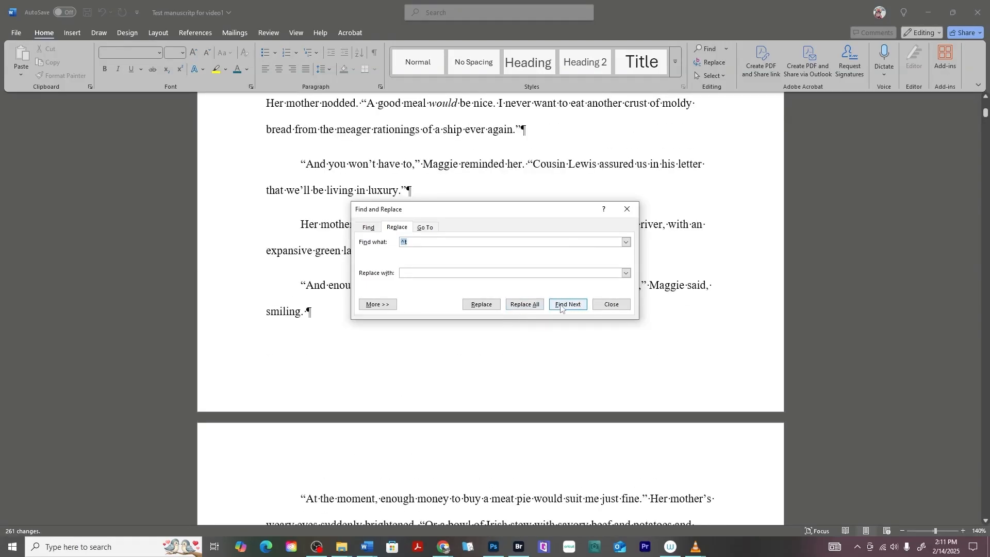
left_click(612, 305)
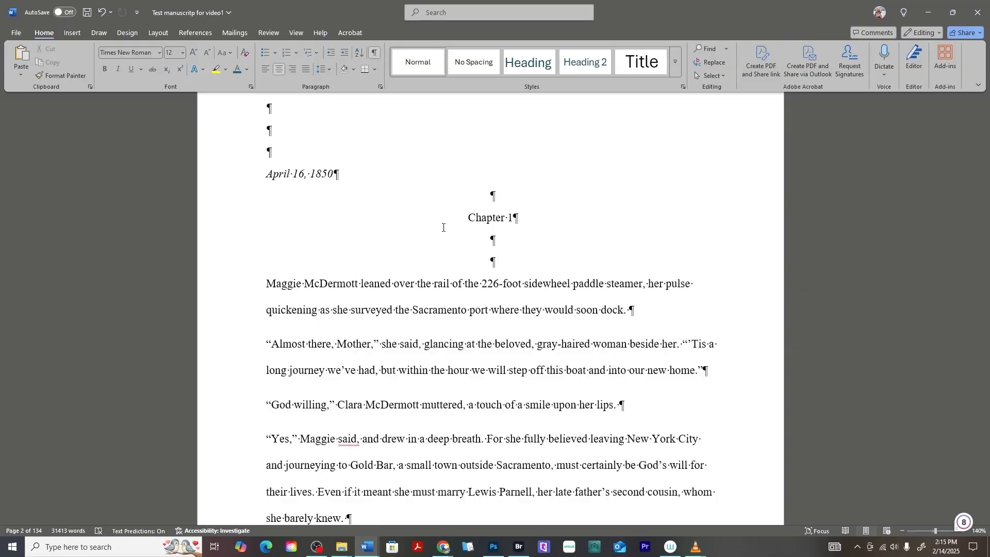
Set the entire manuscript's paragraph alignment to Justified and its outline level to Body Text.
key("ctrl+a")
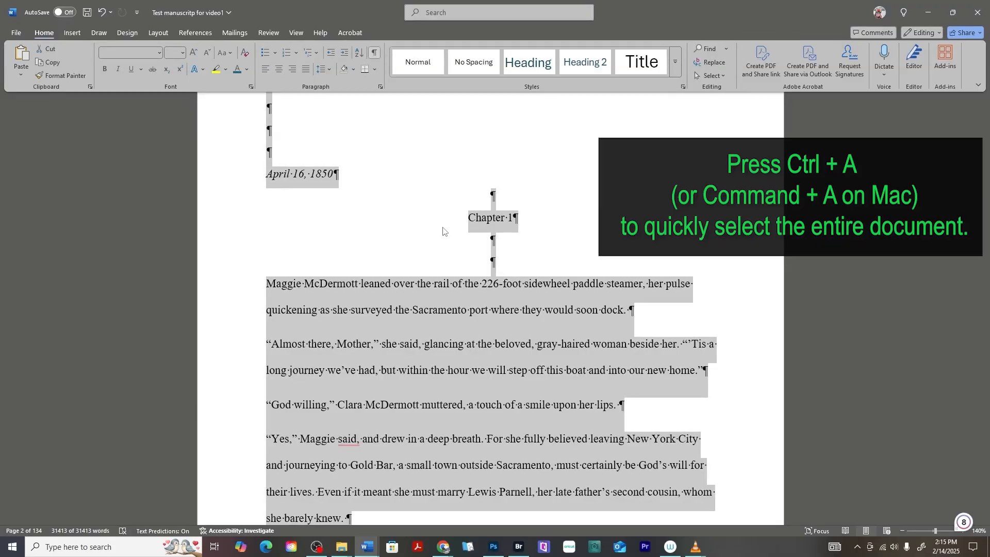
right_click(434, 310)
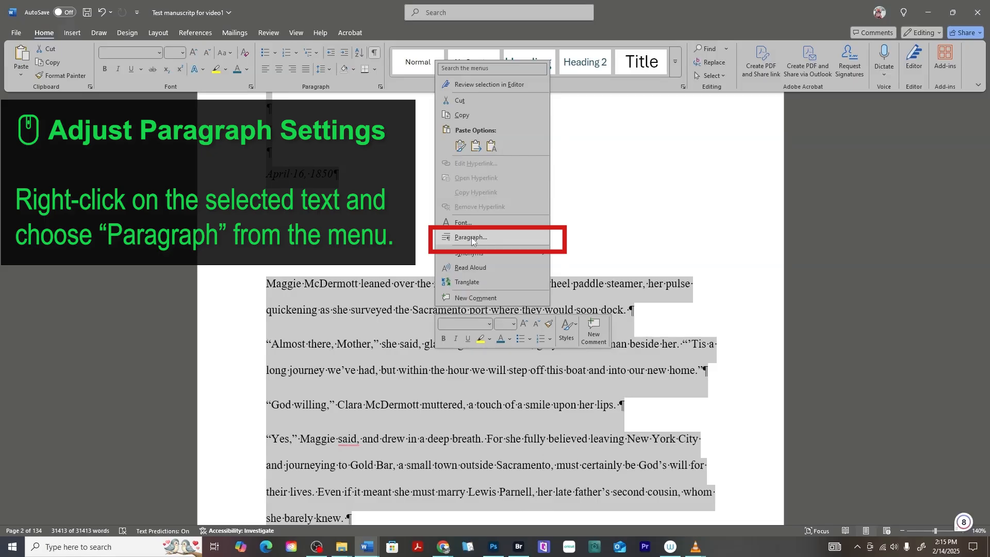
left_click(471, 237)
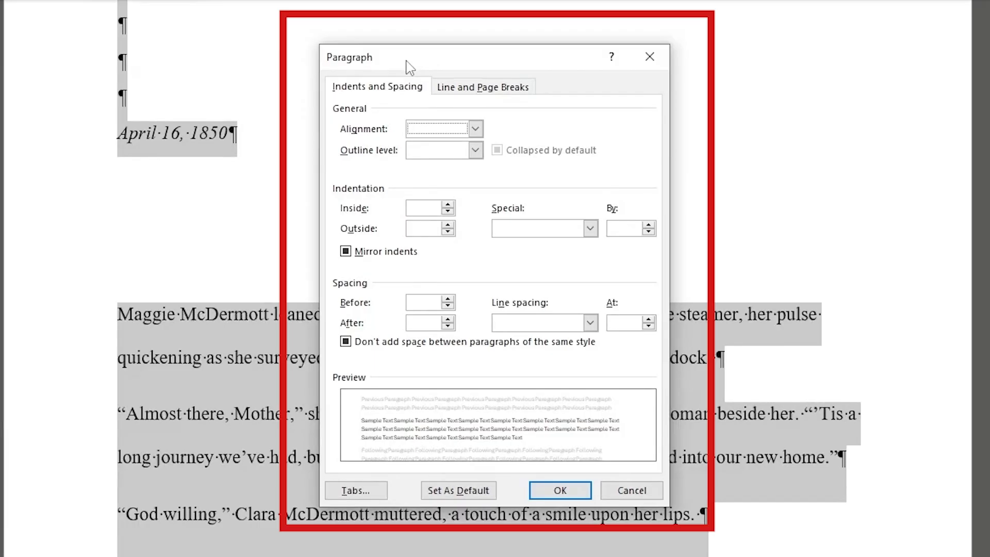
left_click(476, 129)
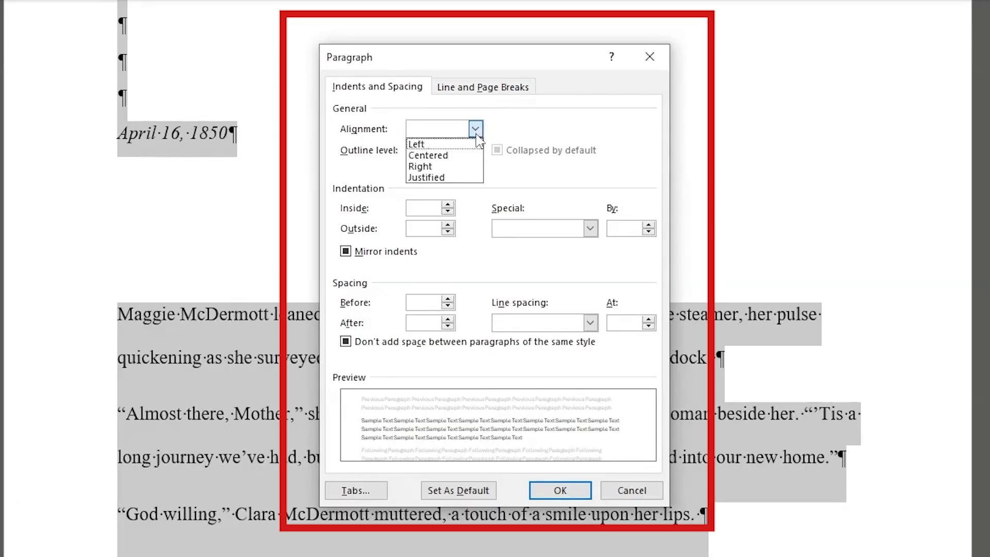
left_click(456, 178)
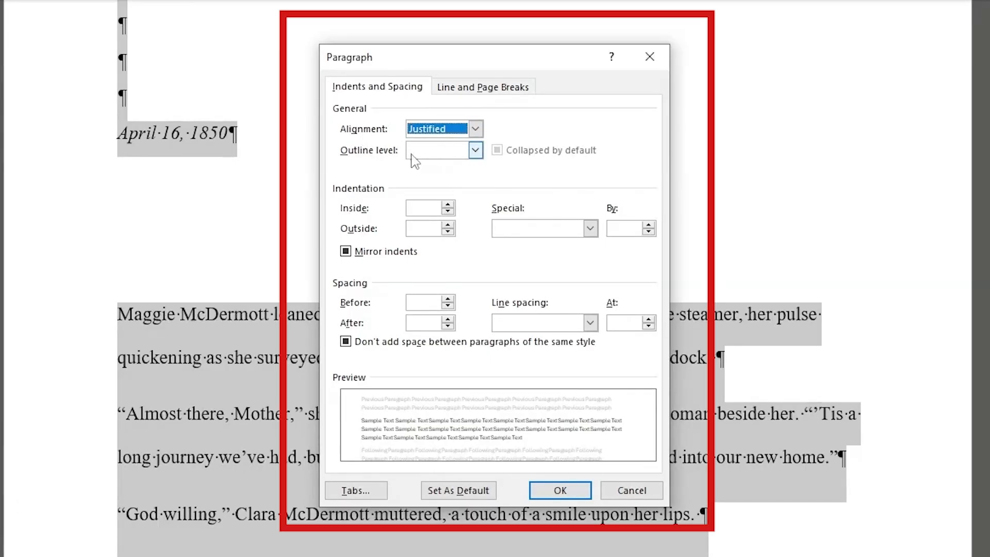
left_click(475, 151)
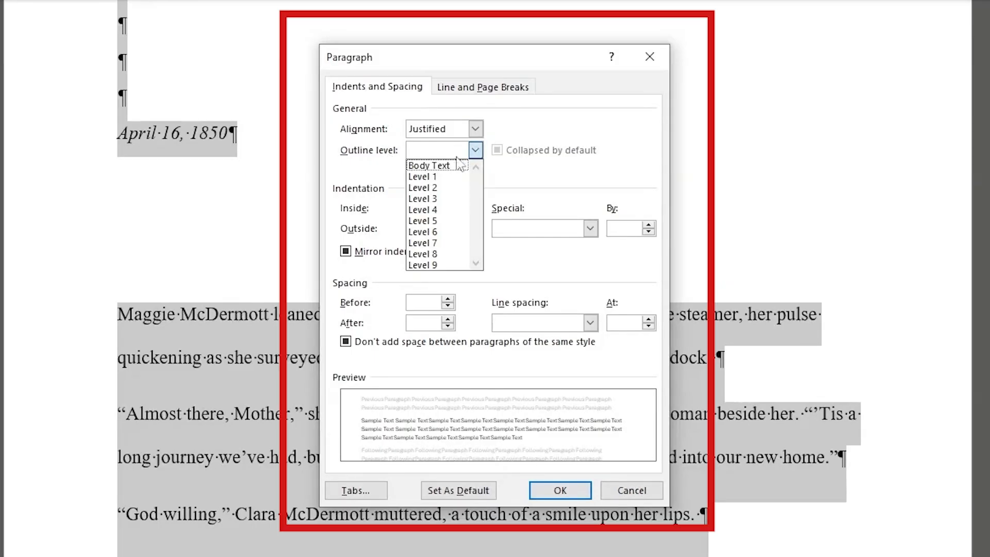
left_click(430, 166)
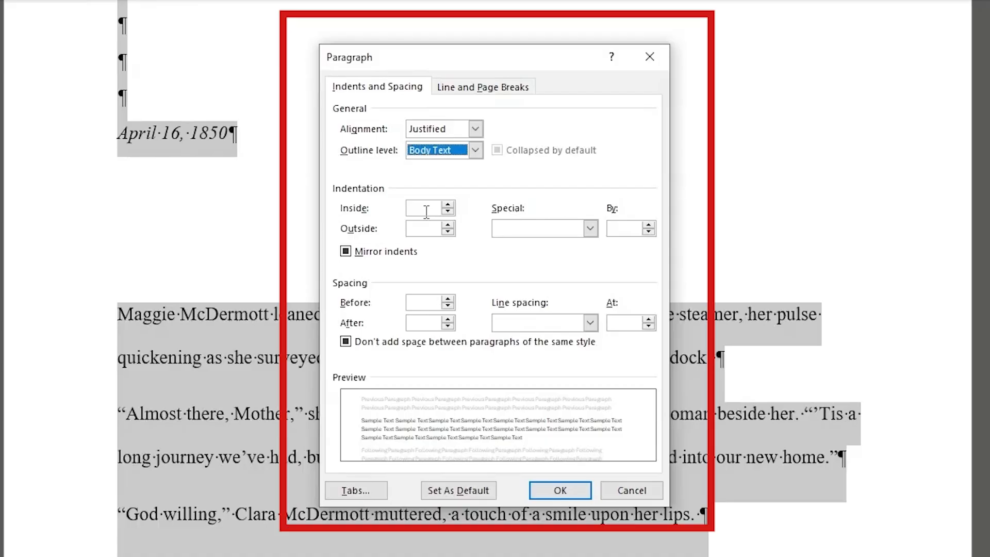
Set the inside and outside indents to 0 and the special indent to First line by 0.3".
left_click(427, 211)
type("0")
left_click(422, 228)
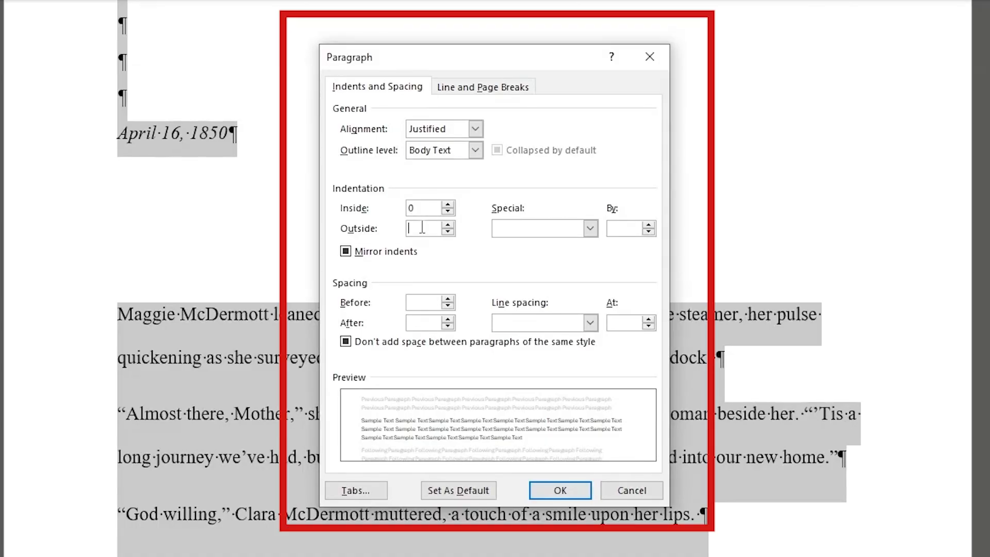
type("0")
left_click(591, 228)
left_click(562, 255)
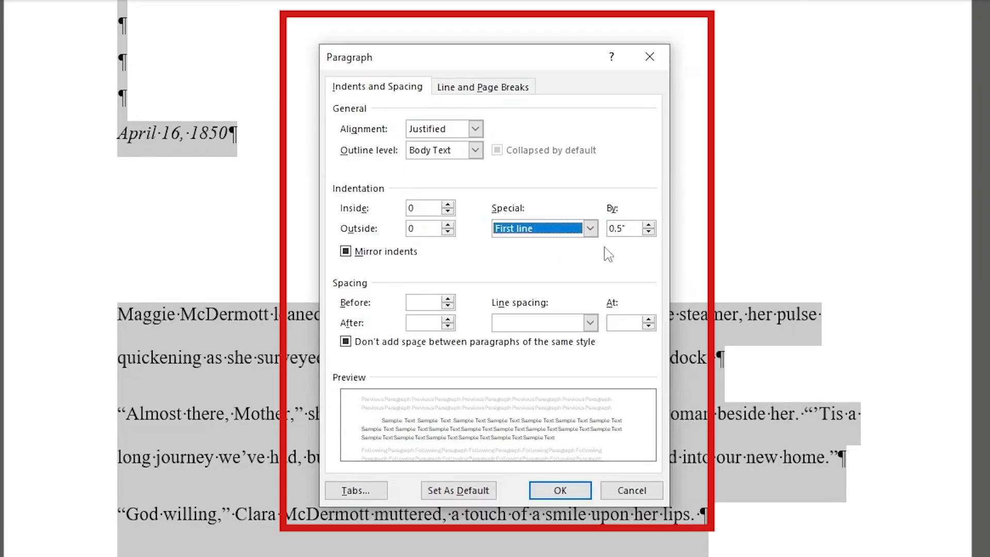
left_click(649, 231)
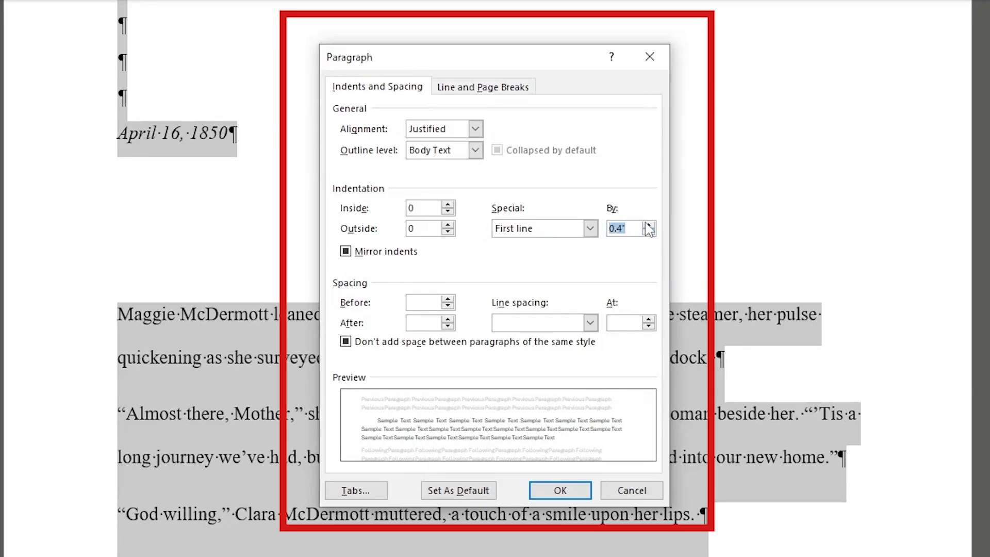
left_click(648, 231)
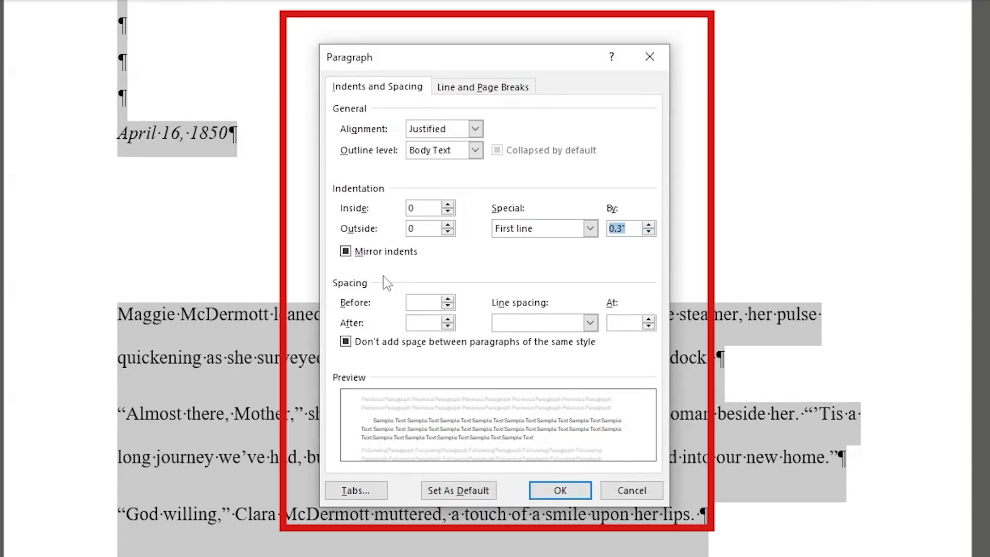
Set paragraph spacing to 0 pt before and 6 pt after with 1.5 lines spacing, and apply the paragraph settings.
left_click(415, 302)
type("0 pt")
left_click(420, 323)
type("6 pt")
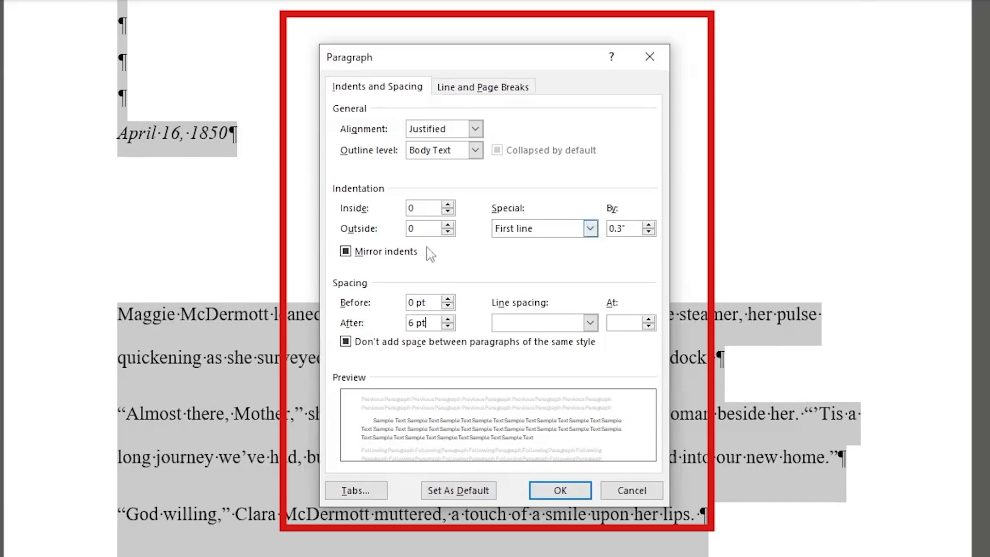
left_click(590, 323)
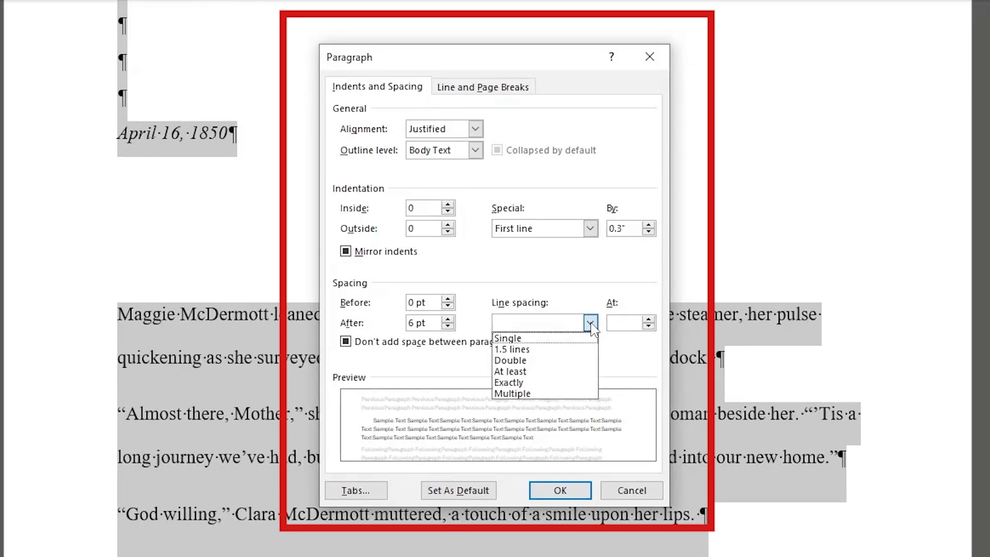
left_click(554, 353)
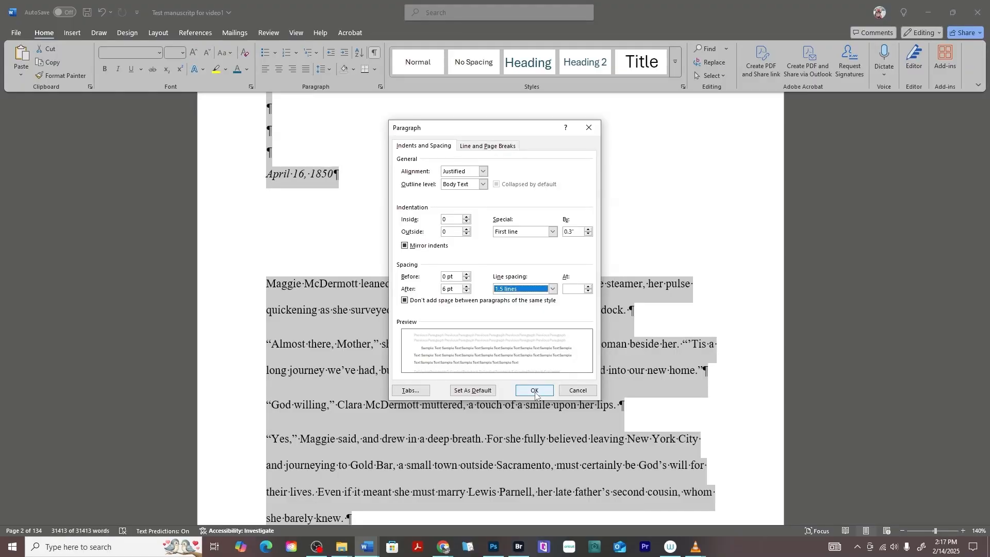
left_click(534, 391)
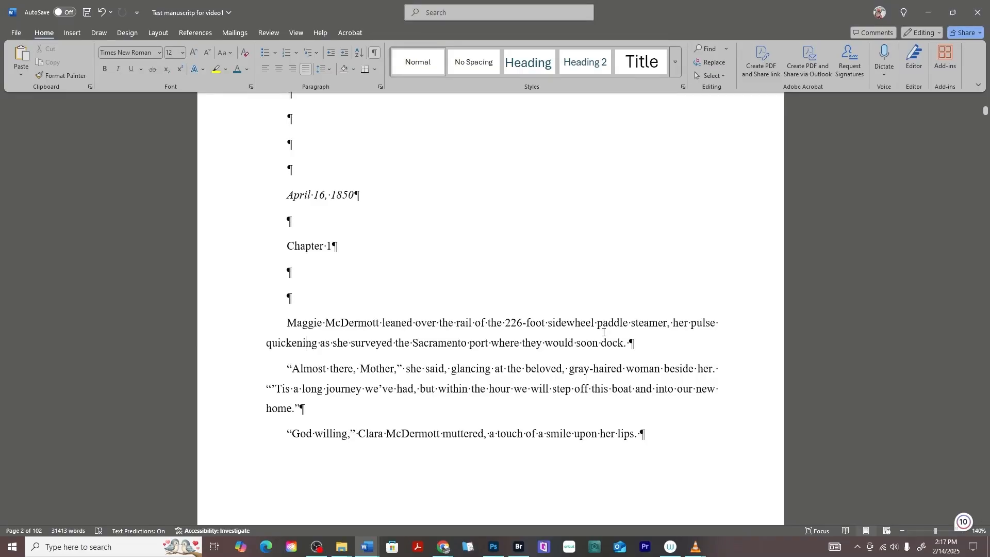
Select the entire manuscript and set its font size to 12.
key("ctrl+a")
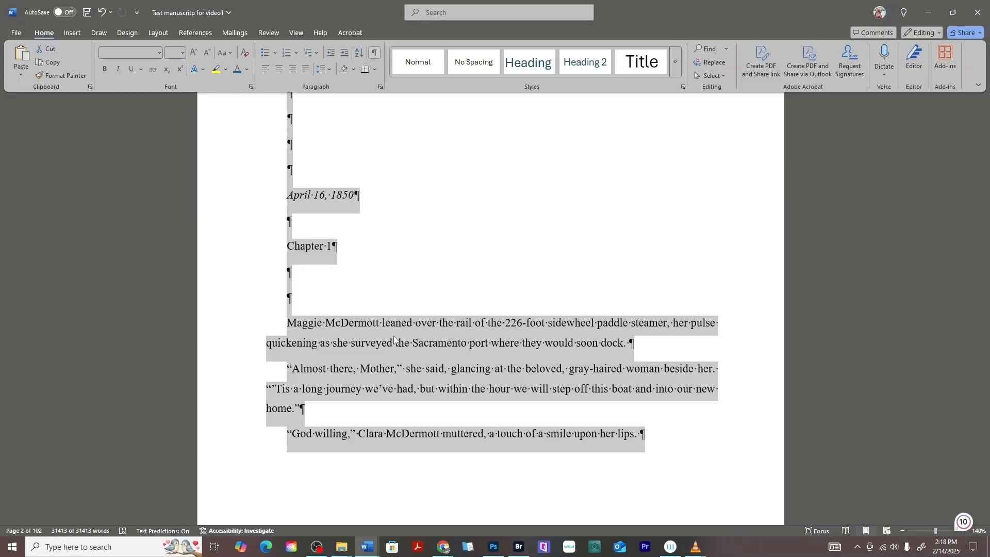
left_click(159, 55)
left_click(182, 53)
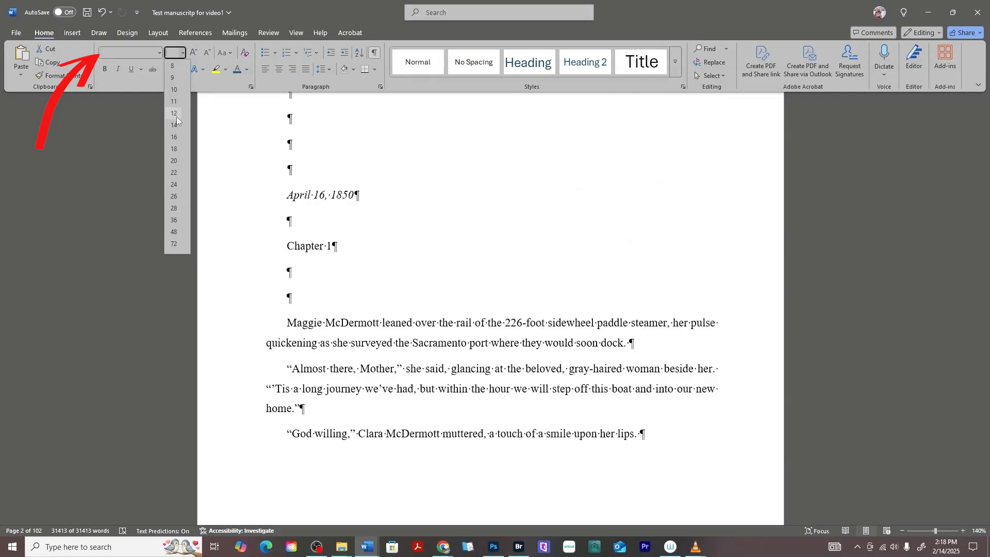
left_click(176, 119)
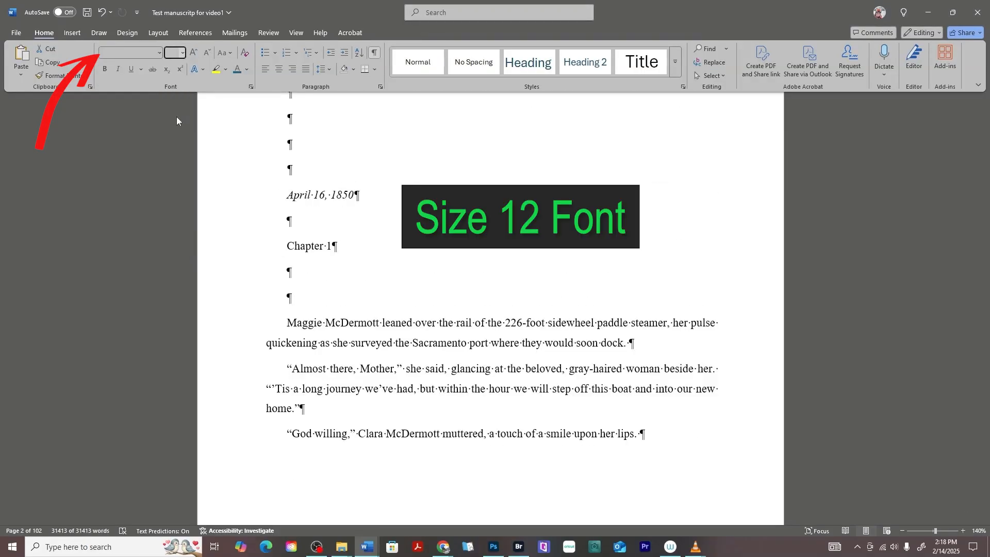
Try Garamond and Times New Roman in turn on the entire manuscript to compare how the text looks.
left_click(160, 53)
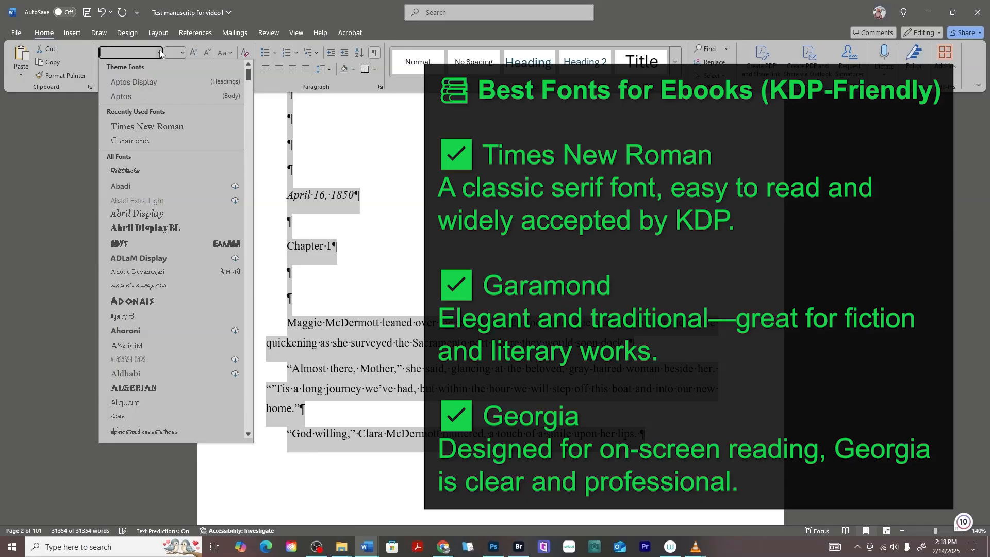
left_click(130, 140)
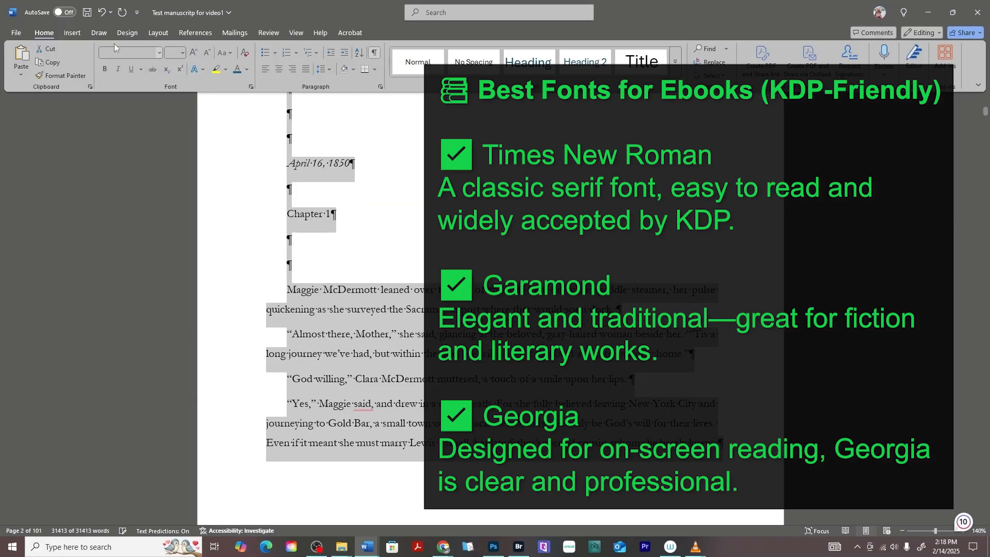
left_click(160, 52)
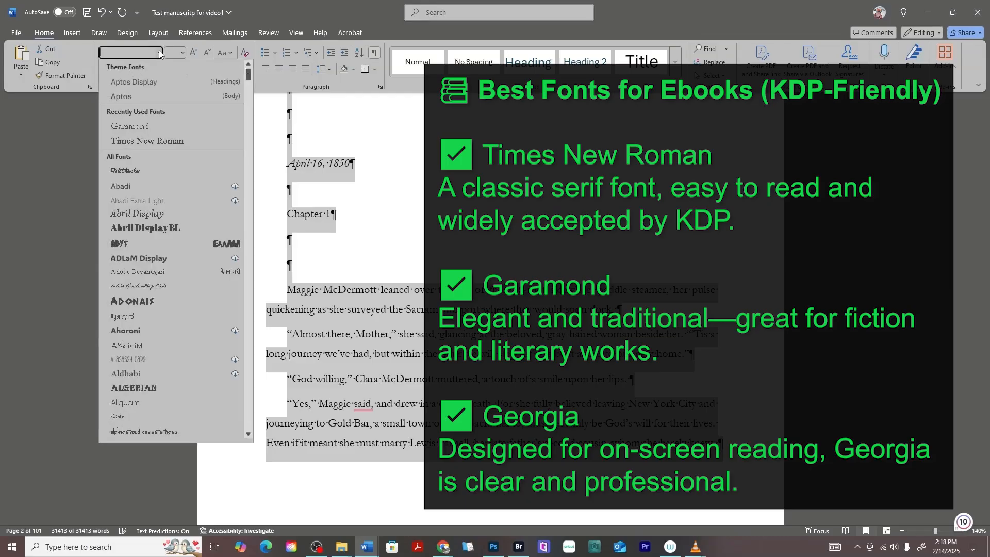
left_click(170, 141)
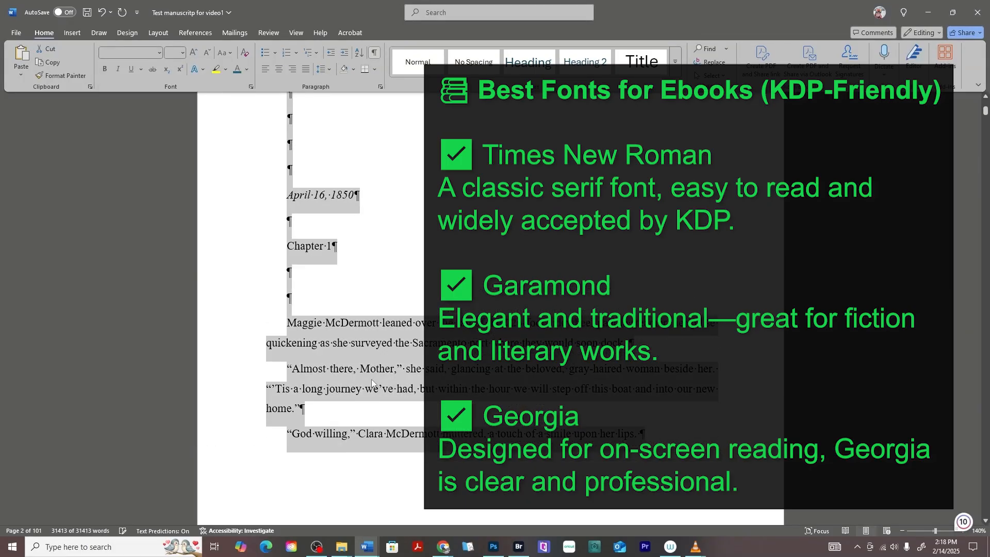
left_click(160, 52)
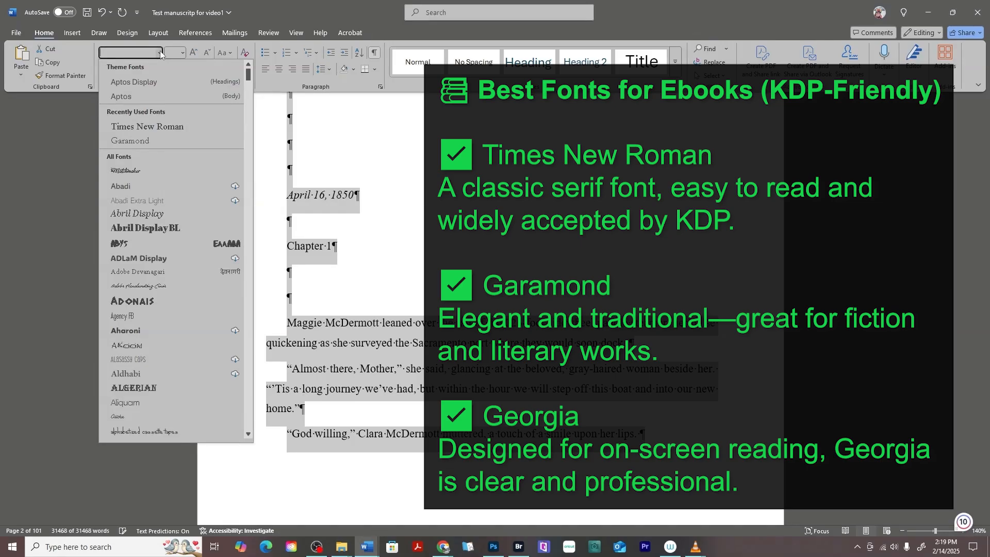
left_click(162, 139)
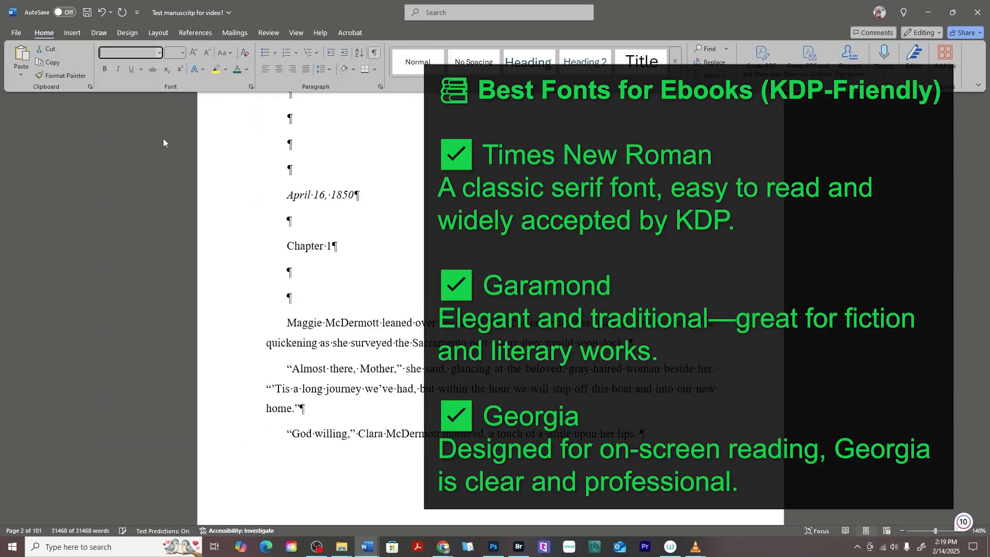
Select the entire manuscript and set its font to Times New Roman.
key("ctrl+a")
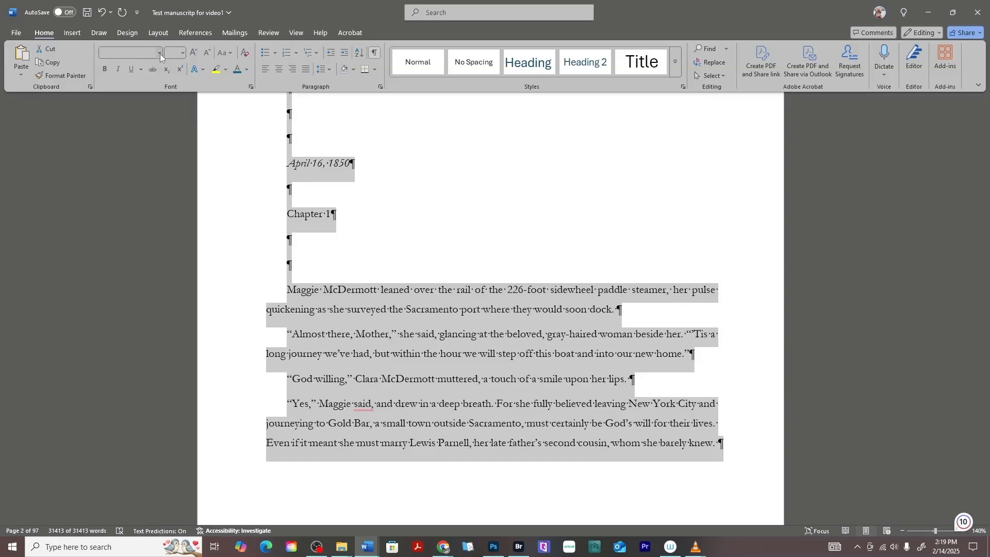
left_click(160, 55)
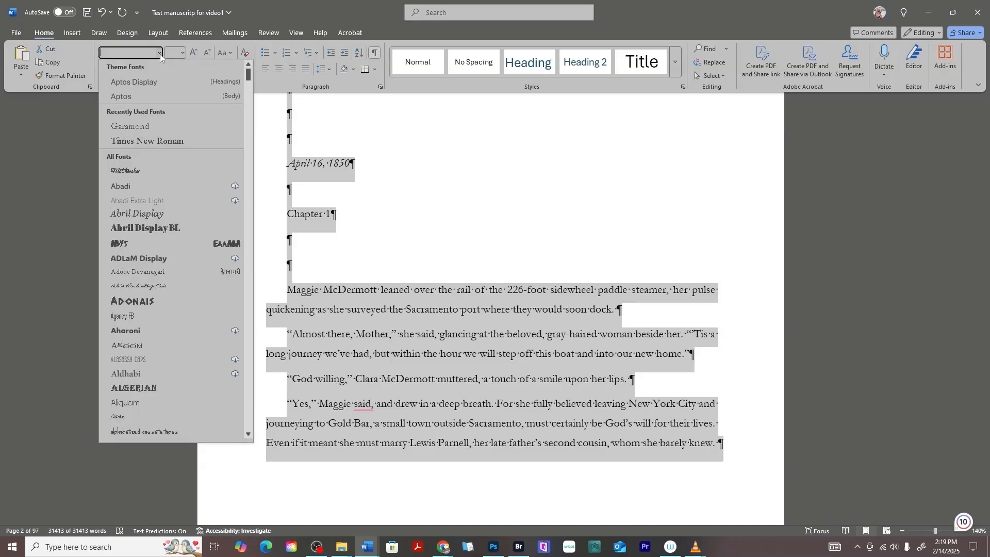
left_click(159, 140)
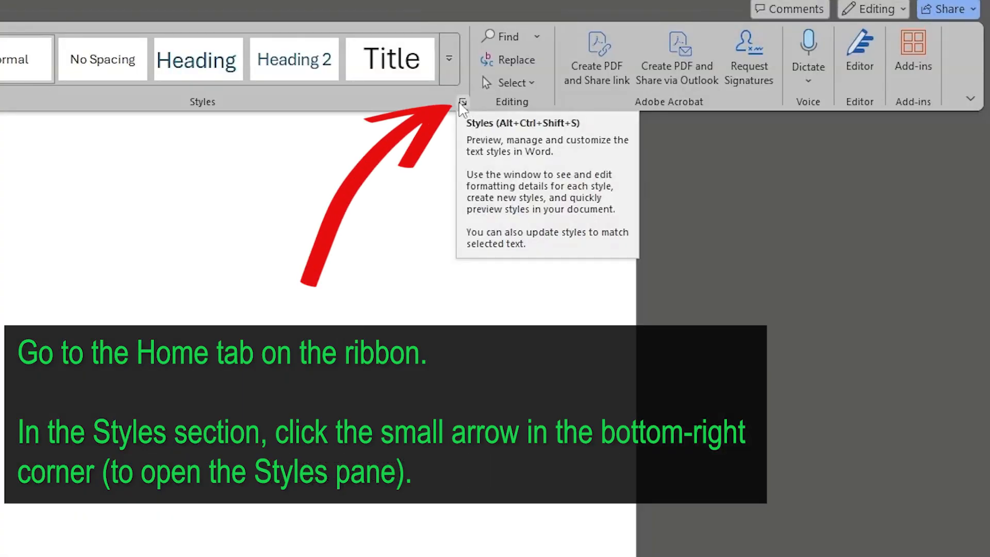
Display the list of styles, start a new style named TOC from the "Chapter 1" heading, and open its detailed formatting options.
left_click(461, 103)
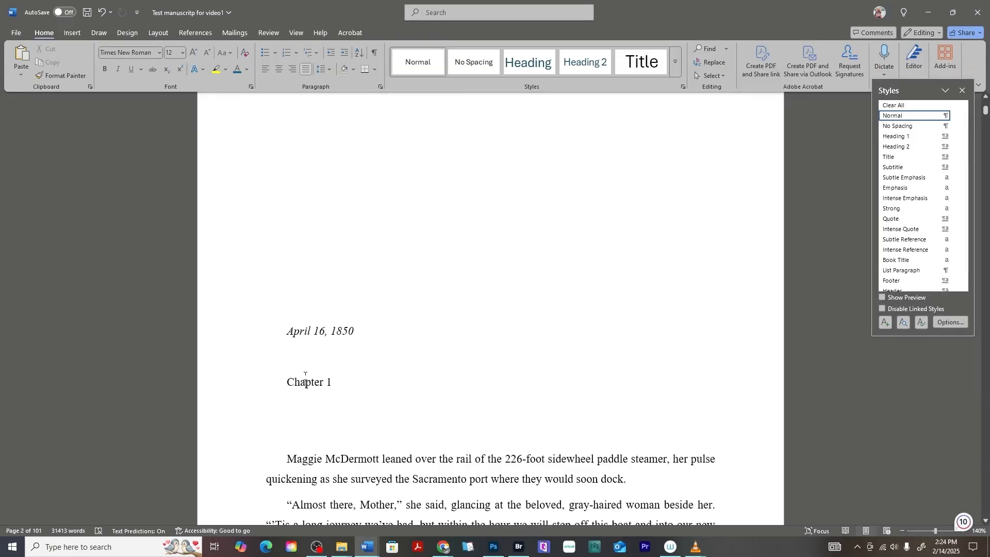
left_click_drag(287, 383, 332, 384)
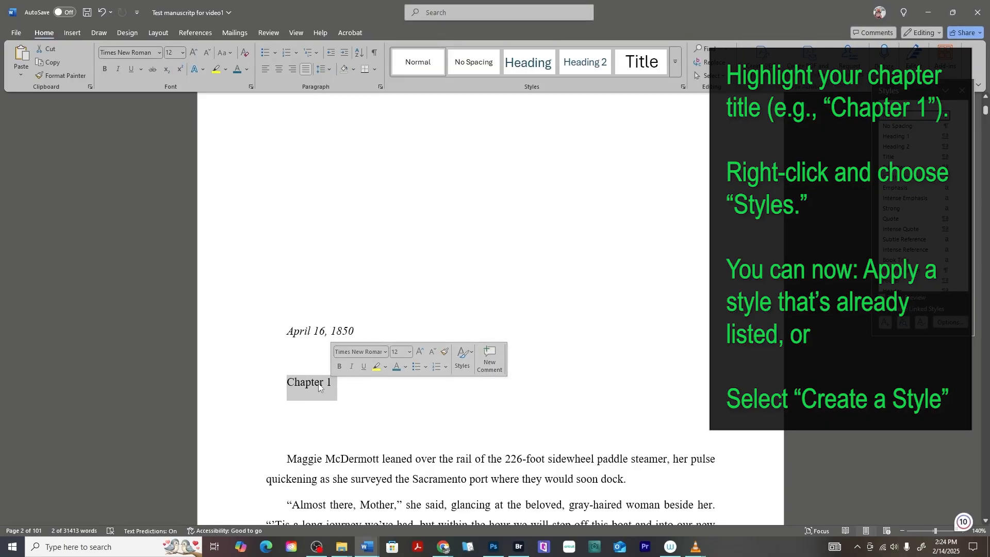
right_click(318, 384)
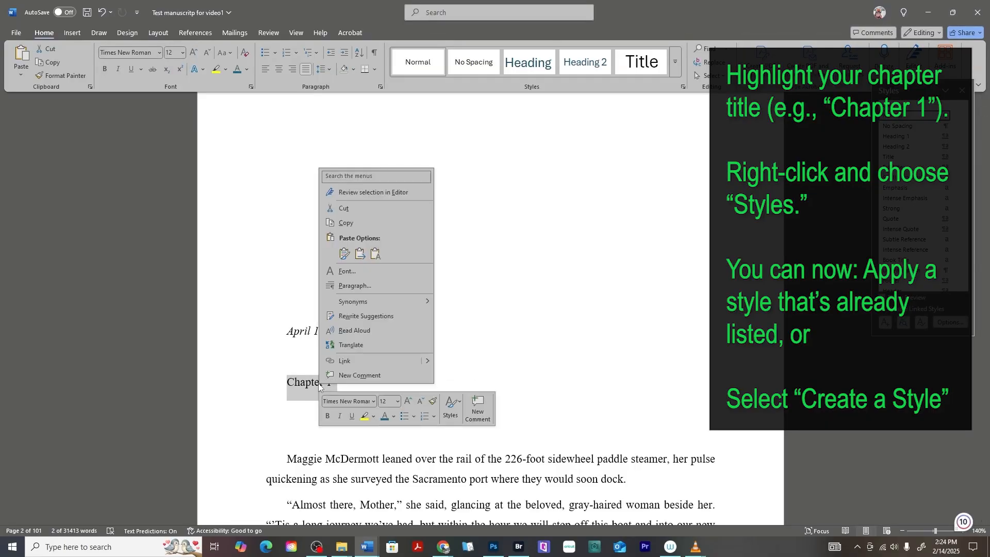
left_click(452, 415)
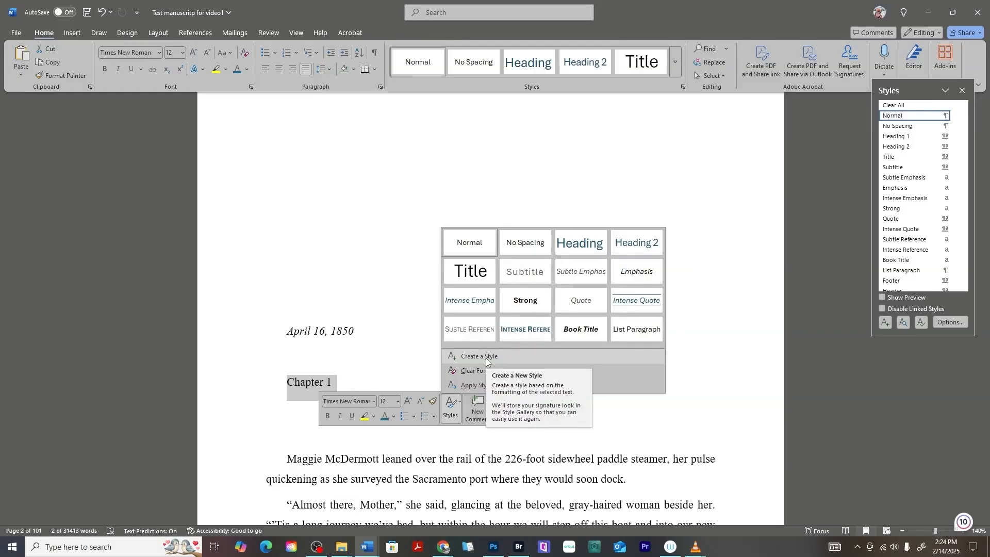
left_click(485, 357)
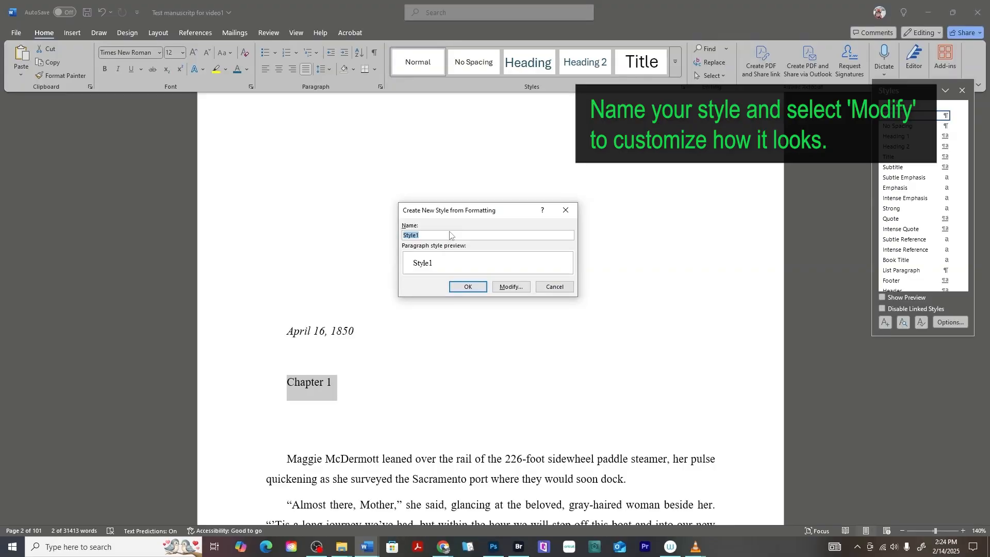
type("TOC")
left_click(510, 287)
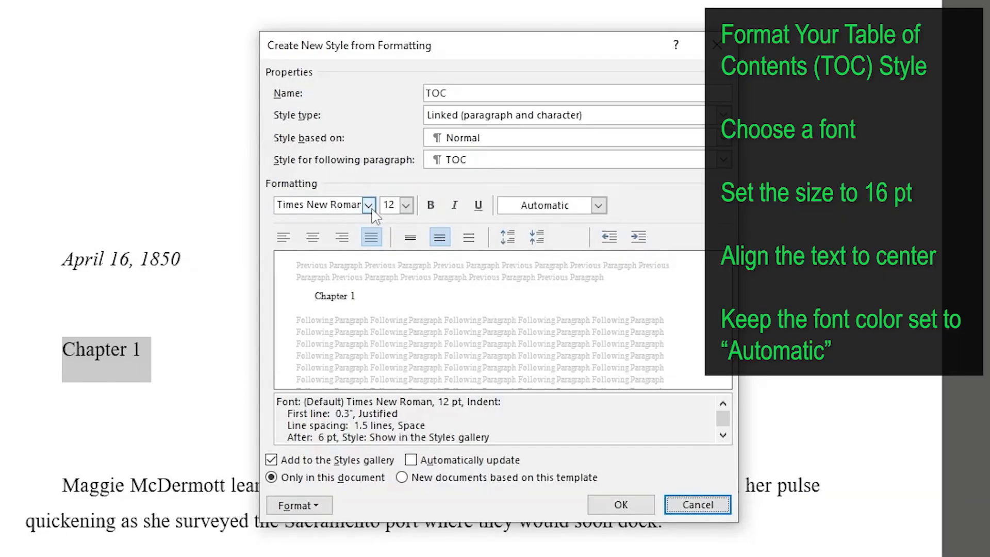
Format the TOC style as centered, 16 pt text with the Automatic font color, and save it.
left_click(316, 244)
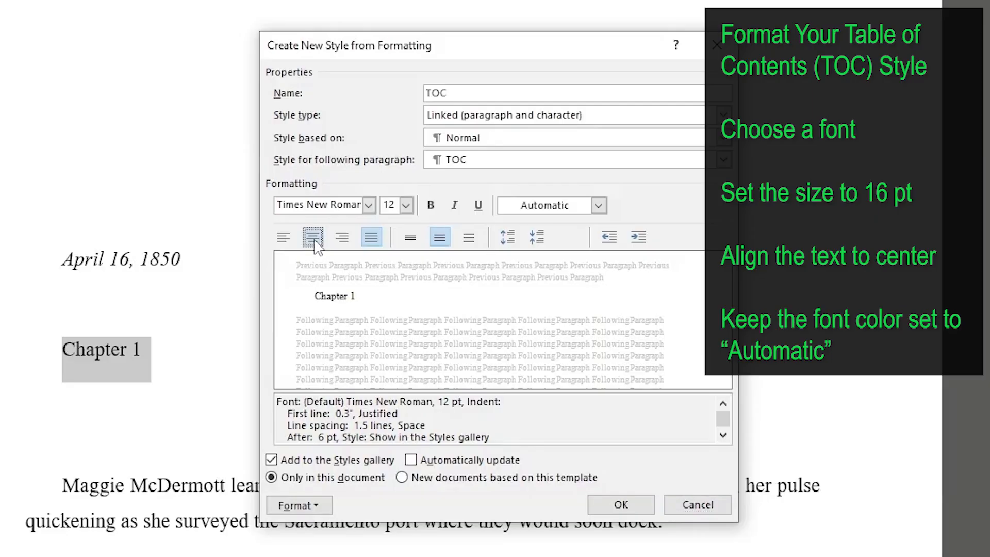
left_click(406, 205)
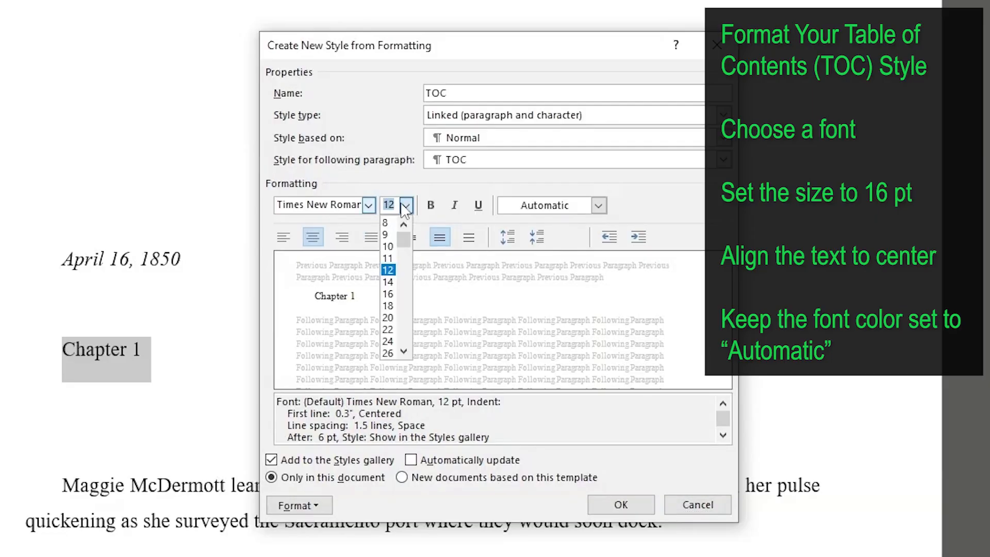
left_click(391, 297)
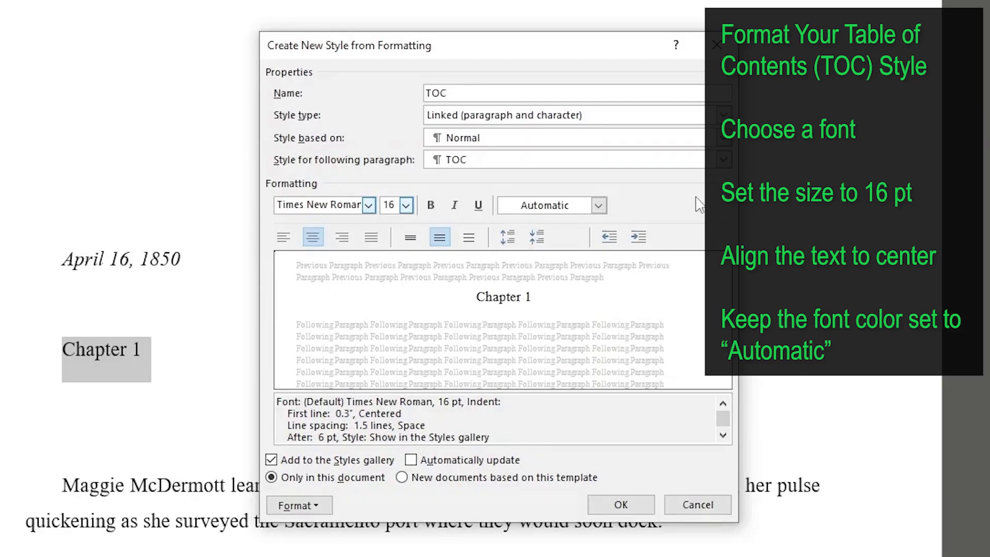
key("Tab")
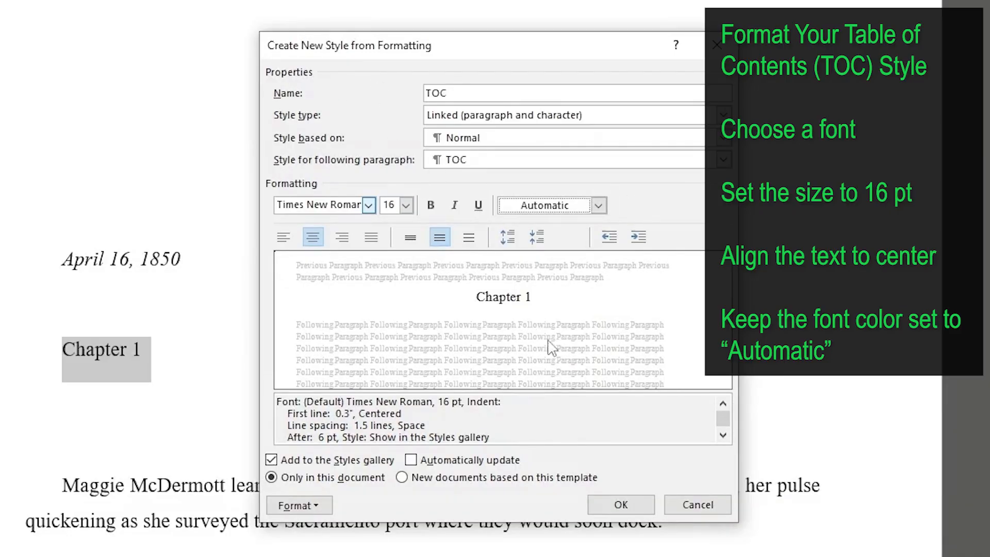
left_click(637, 507)
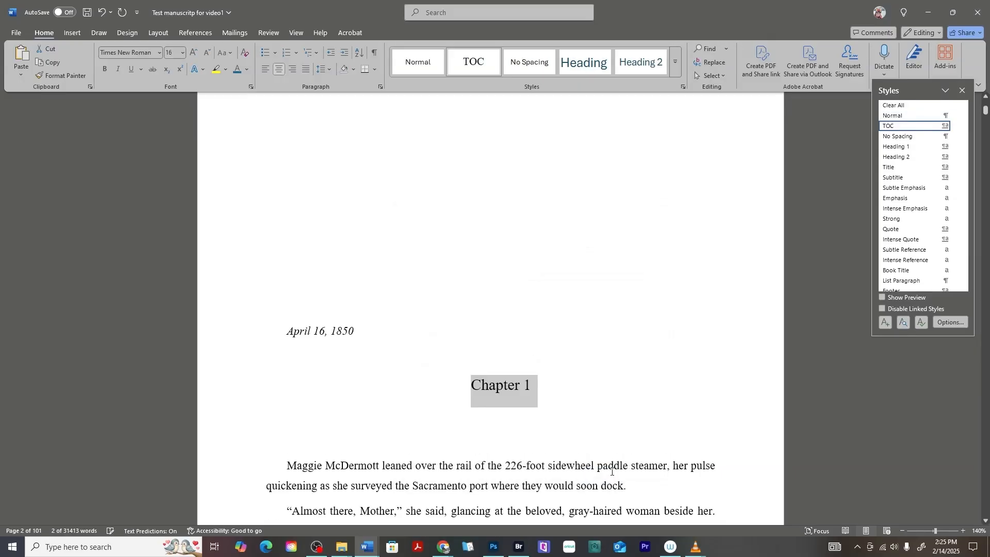
left_click(551, 397)
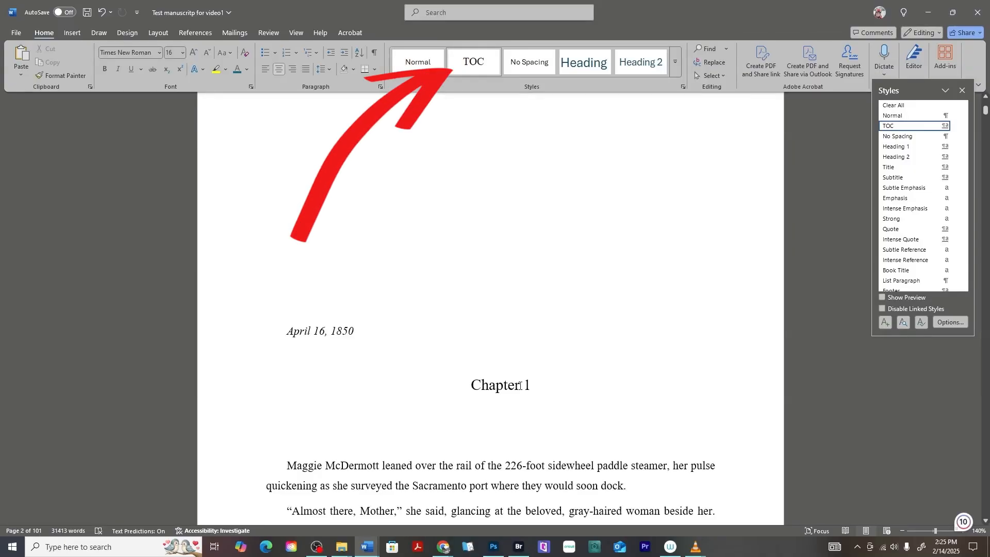
Find the "Chapter 2" heading and apply the TOC style to it.
scroll(519, 385, "down", 12)
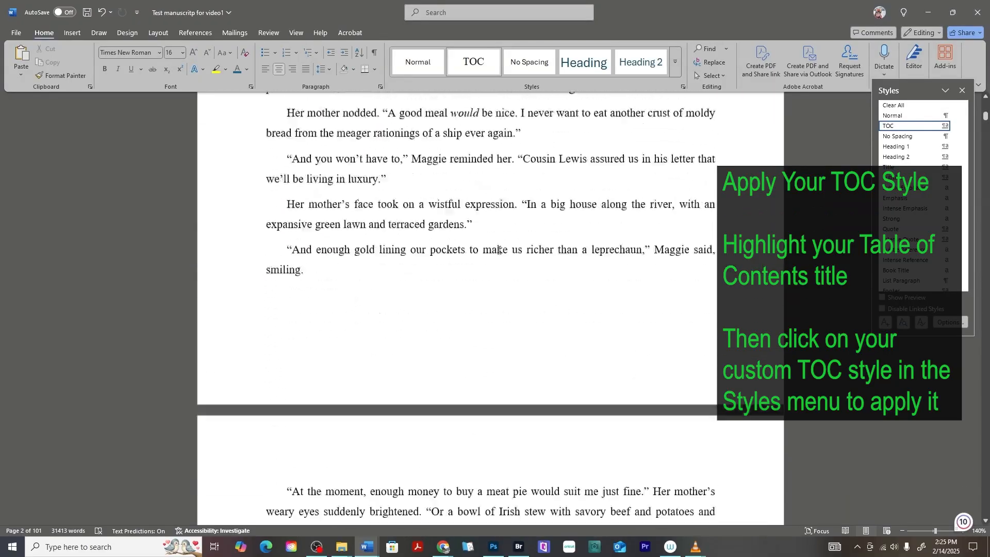
scroll(499, 250, "down", 15)
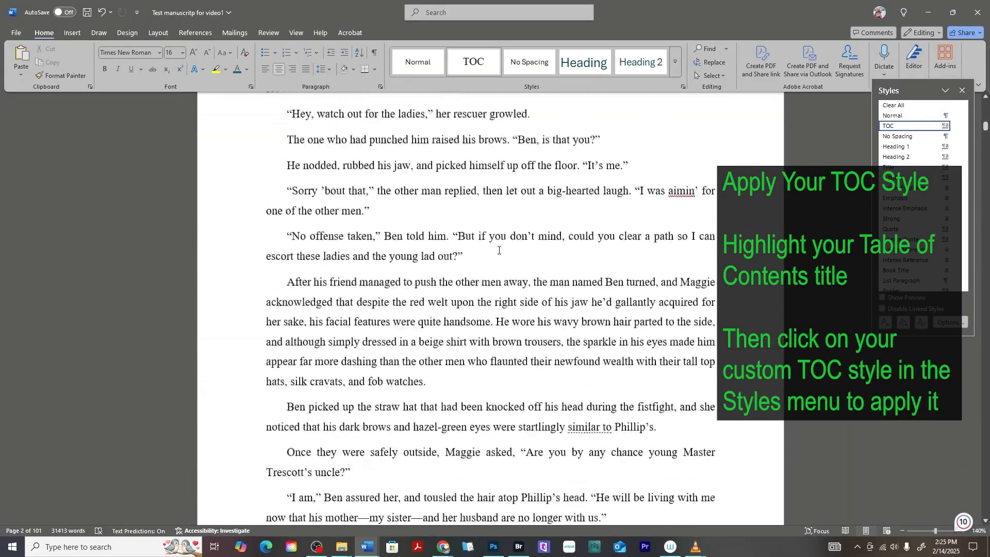
scroll(498, 250, "down", 15)
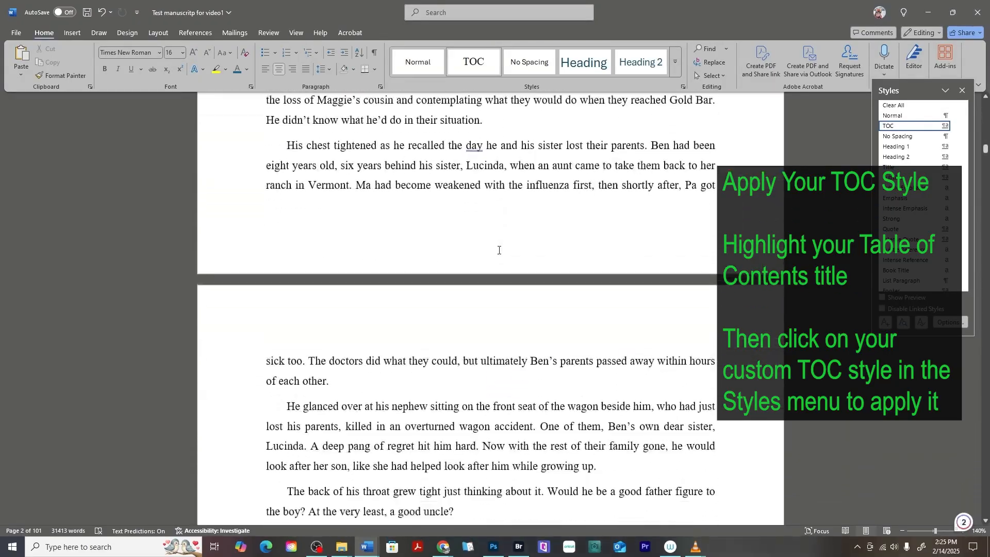
scroll(498, 250, "up", 5)
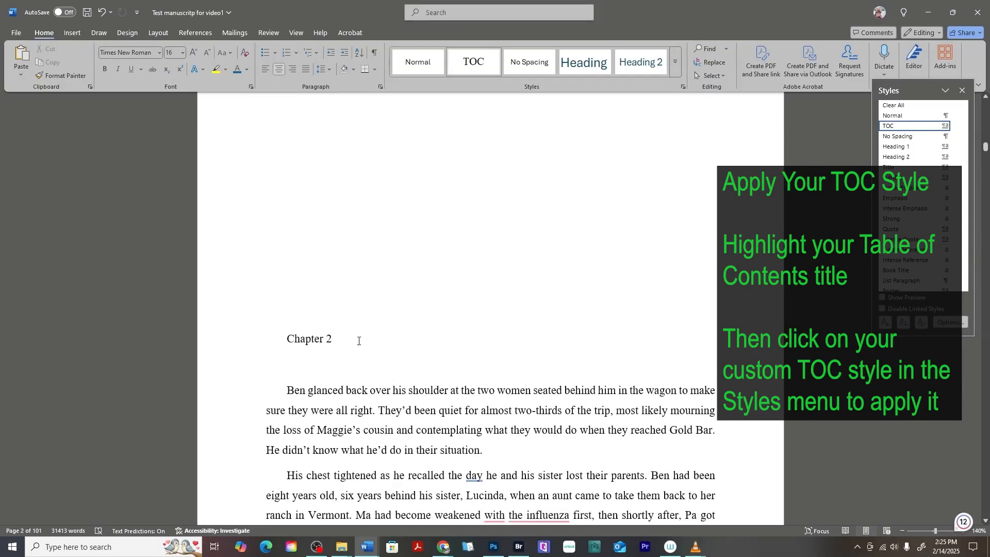
left_click_drag(358, 340, 287, 340)
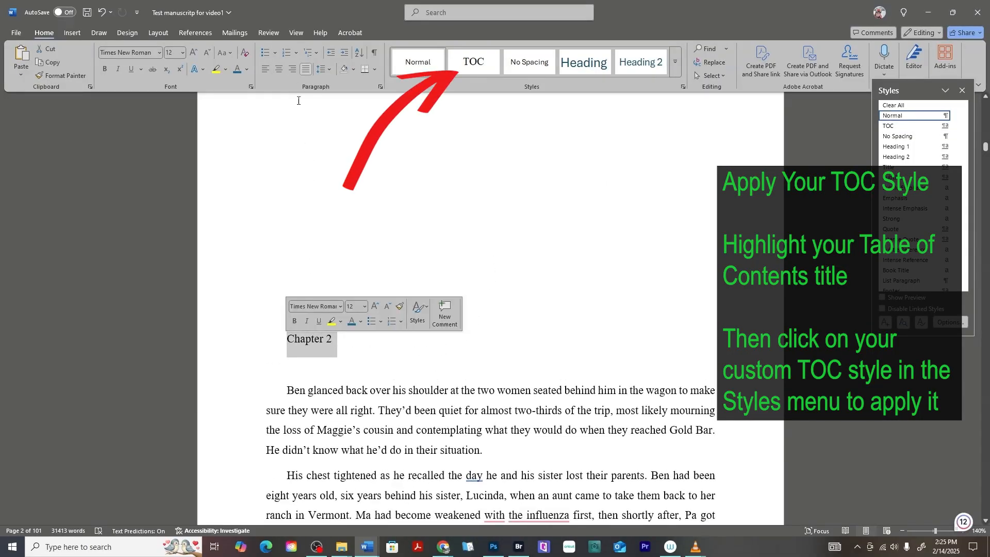
left_click(473, 63)
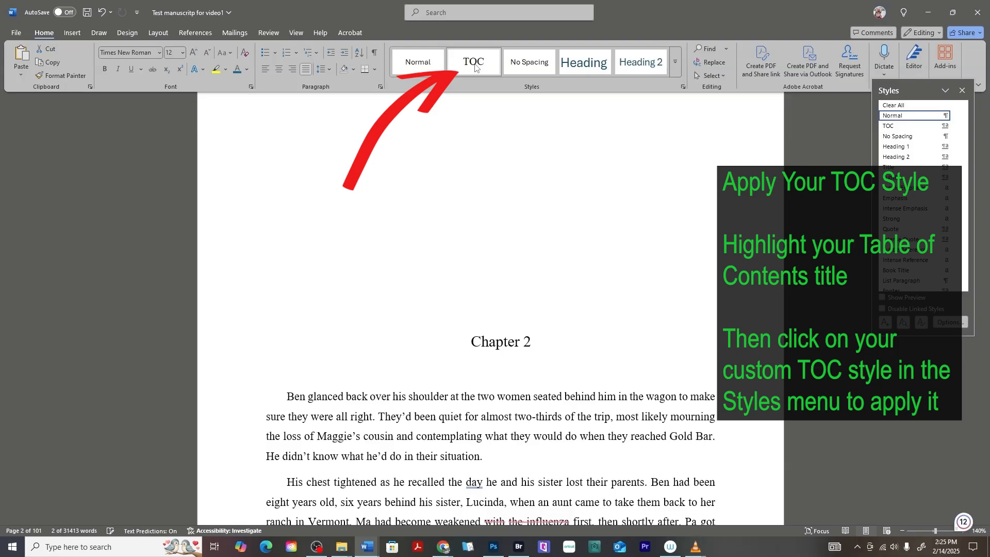
left_click(553, 347)
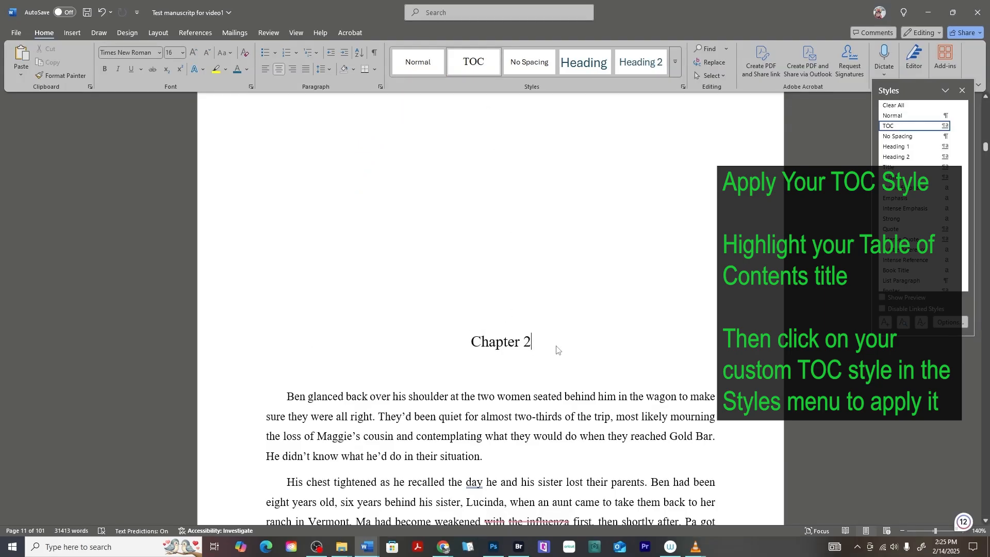
Show the formatting marks around the empty space between the end of Chapter 1 and the "Chapter 2" heading.
scroll(556, 348, "down", 8)
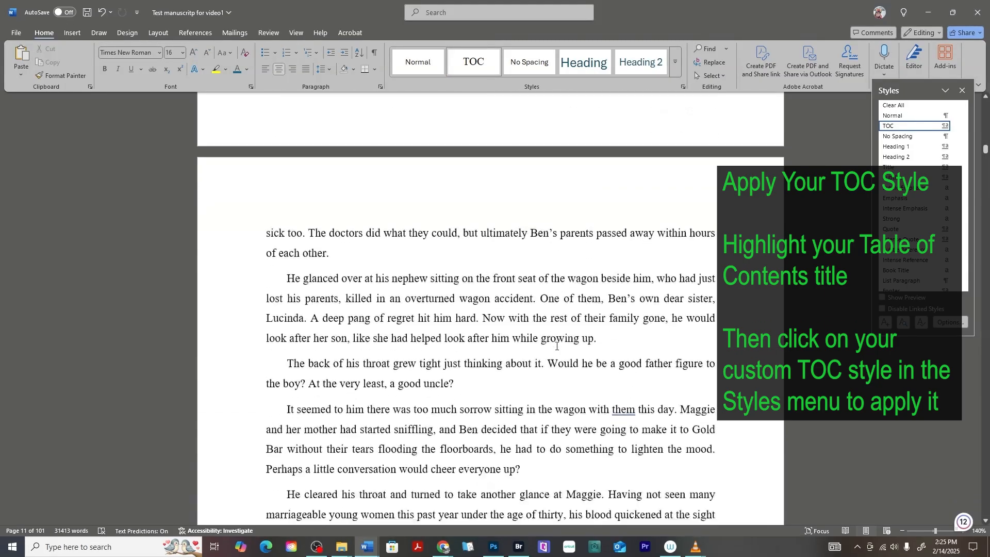
scroll(557, 346, "up", 6)
scroll(556, 346, "up", 7)
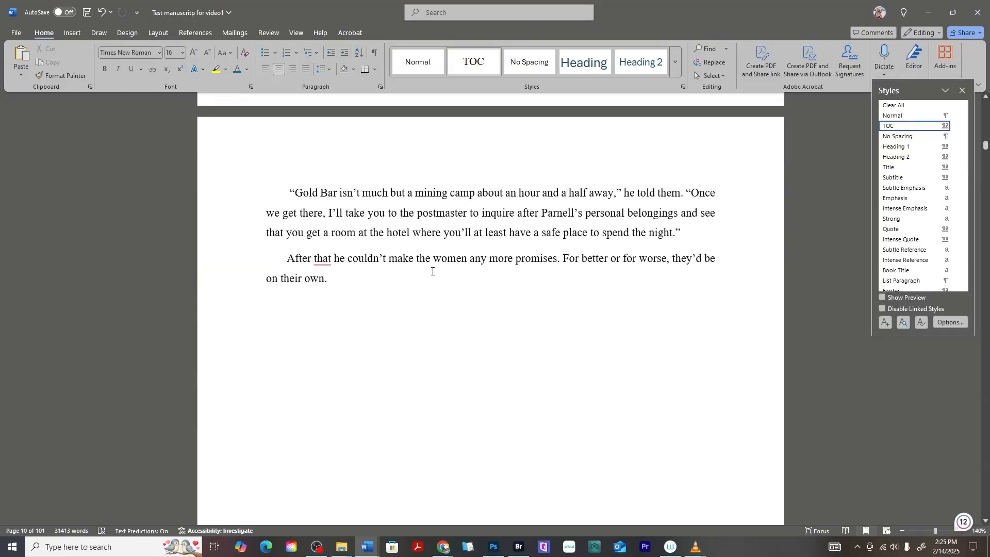
scroll(518, 392, "down", 3)
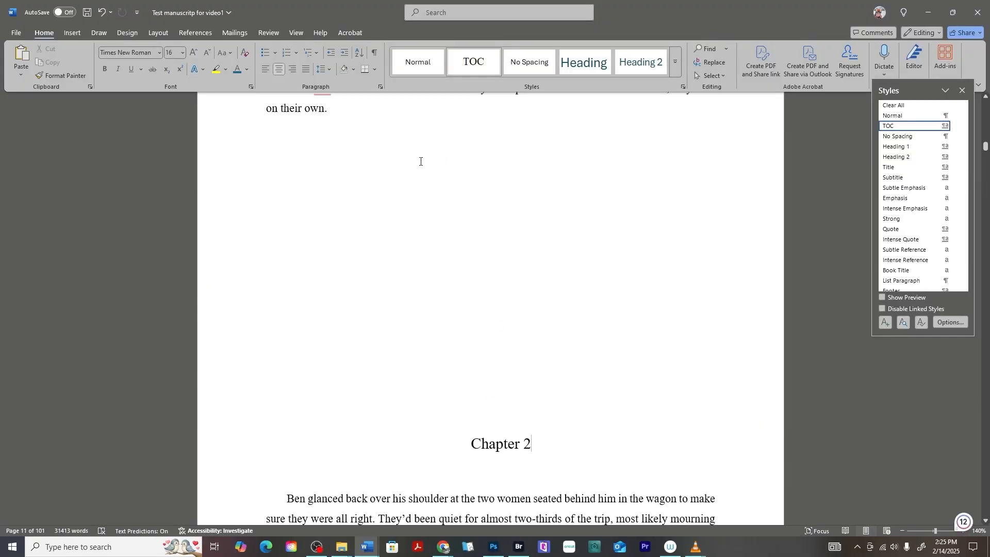
left_click(377, 54)
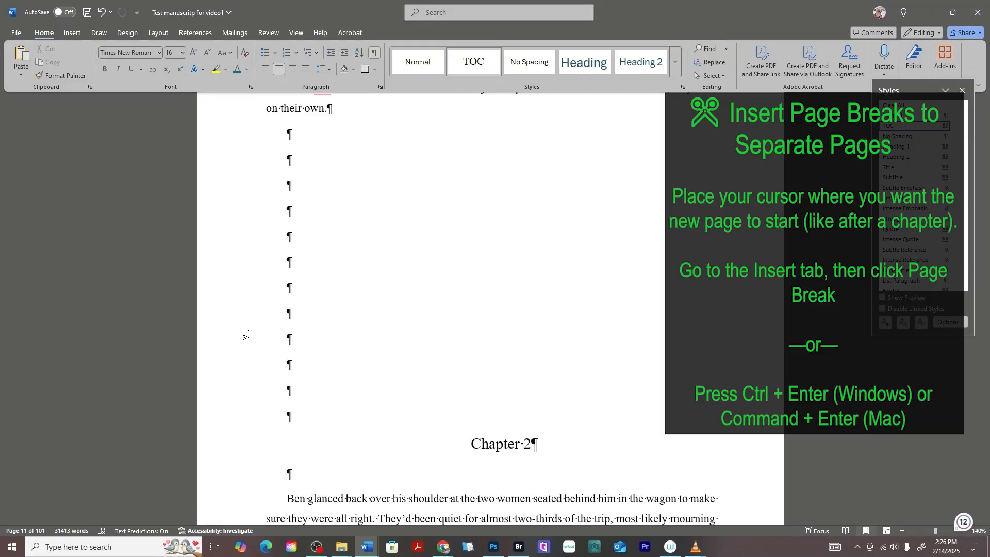
Insert a page break on the first blank line after the last paragraph of Chapter 1.
scroll(289, 299, "up", 2)
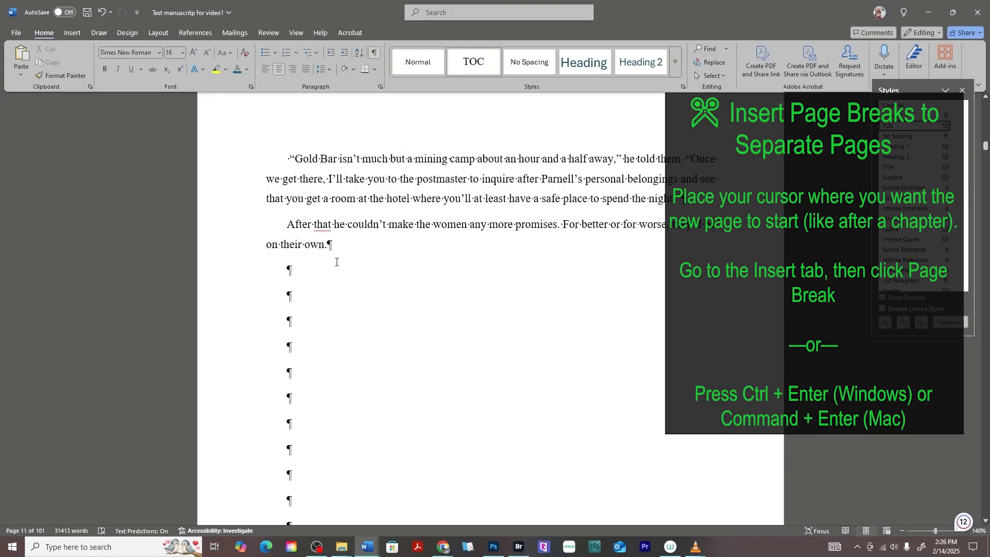
left_click(335, 257)
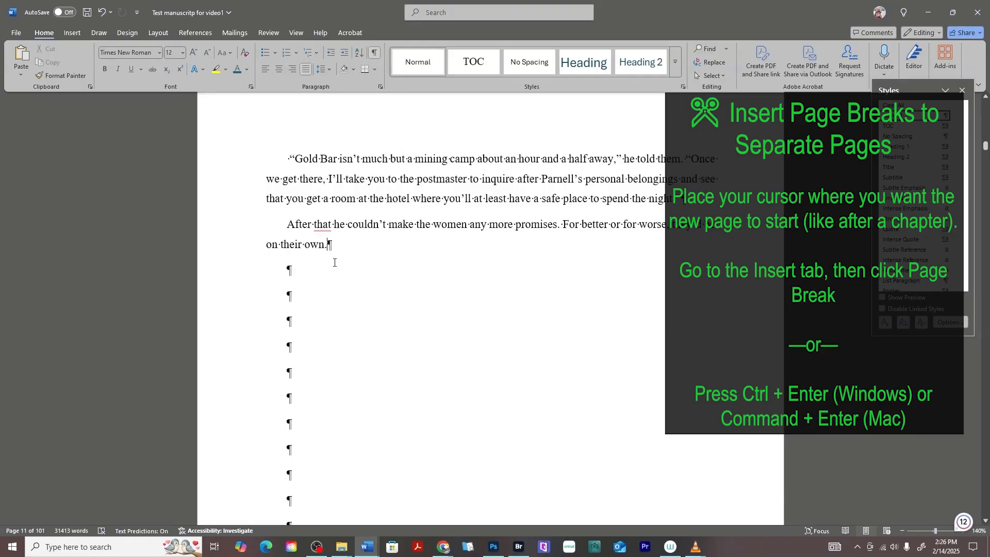
left_click(290, 266)
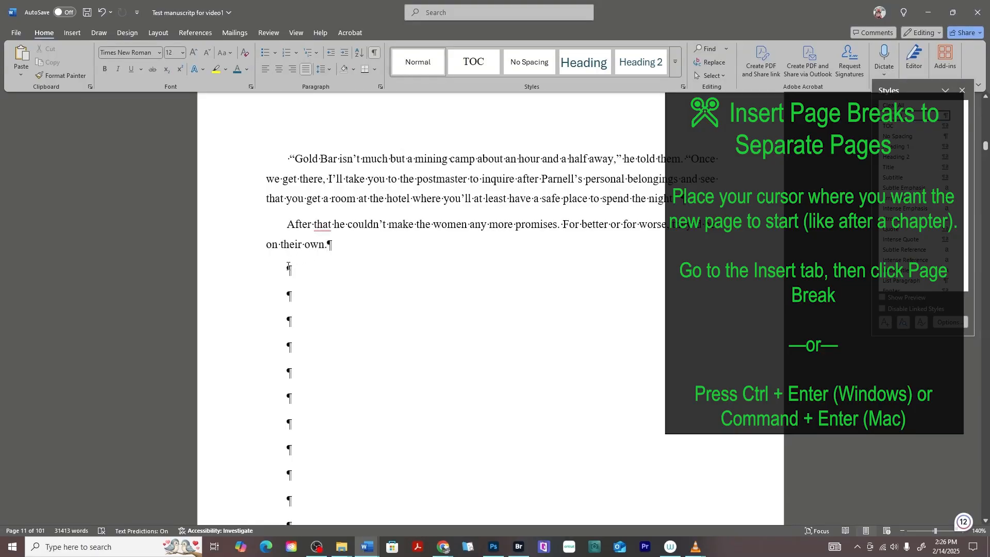
left_click(72, 32)
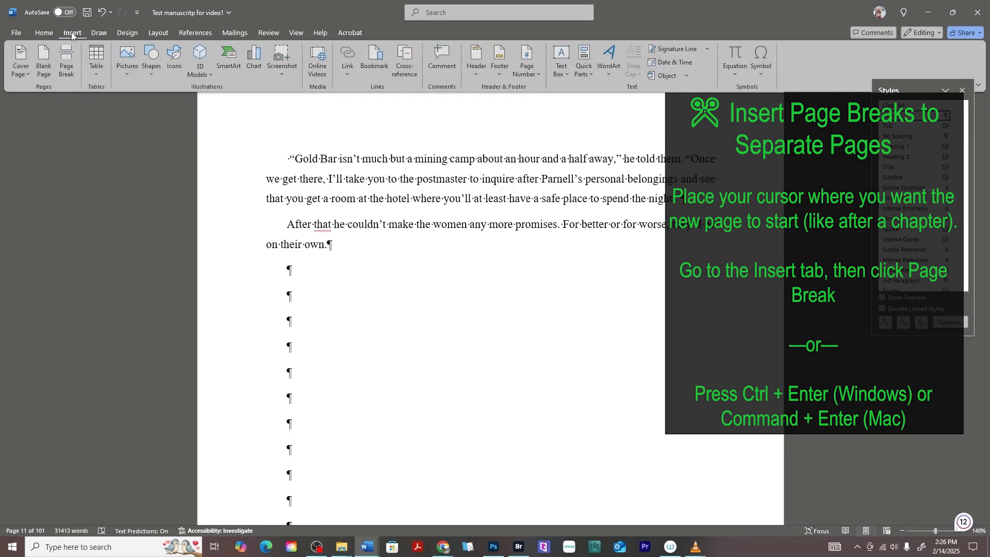
left_click(67, 63)
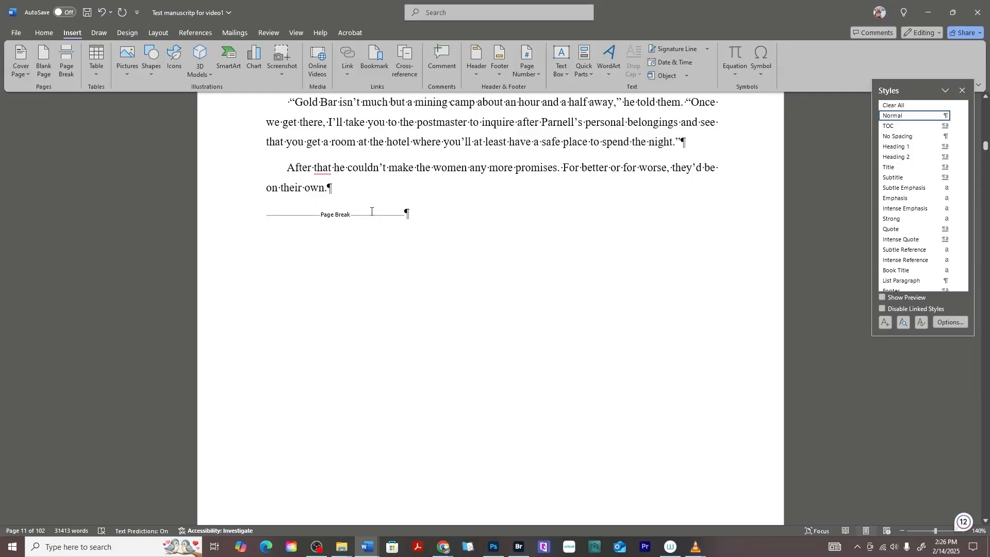
Center the blank lines above the "Chapter 2" heading, then center the one below it and add a second centered blank line.
scroll(447, 348, "down", 1)
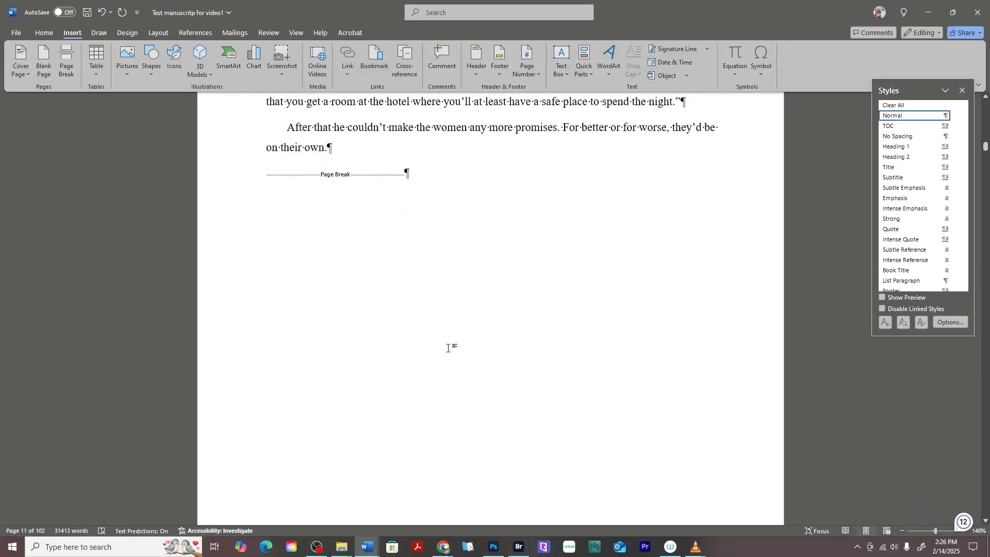
scroll(447, 348, "down", 10)
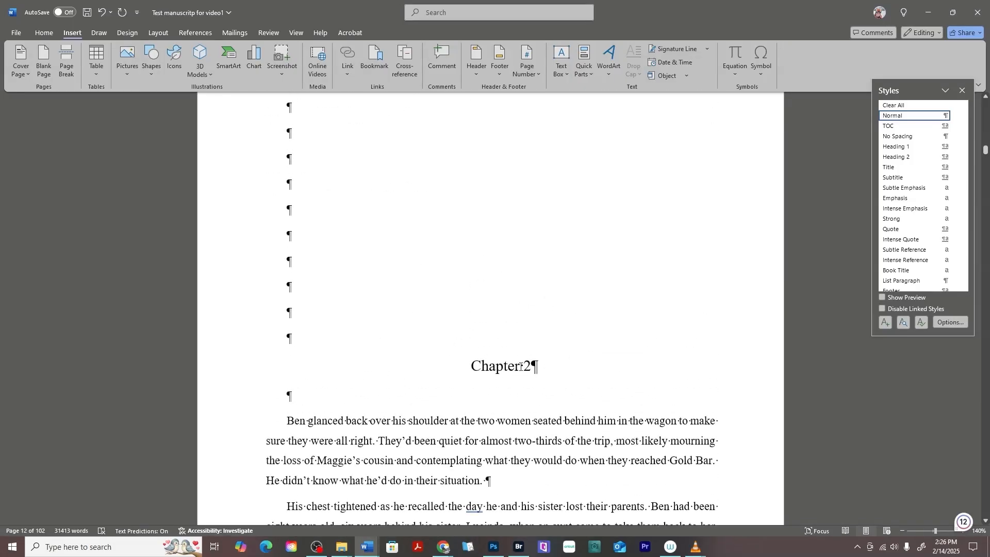
mouse_move(287, 338)
left_mouse_down()
mouse_move(285, 111)
mouse_move(295, 339)
left_mouse_up()
left_click(291, 127)
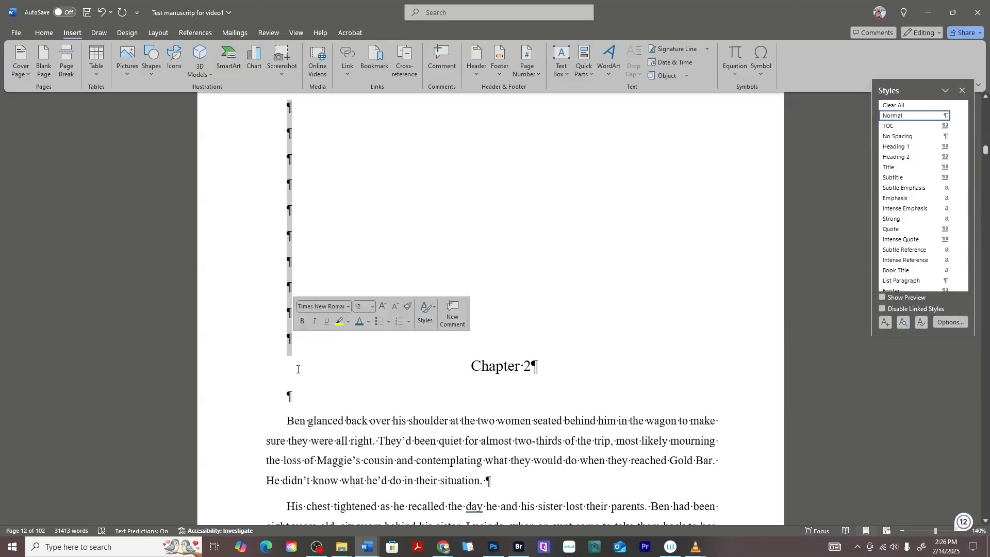
right_click(288, 338)
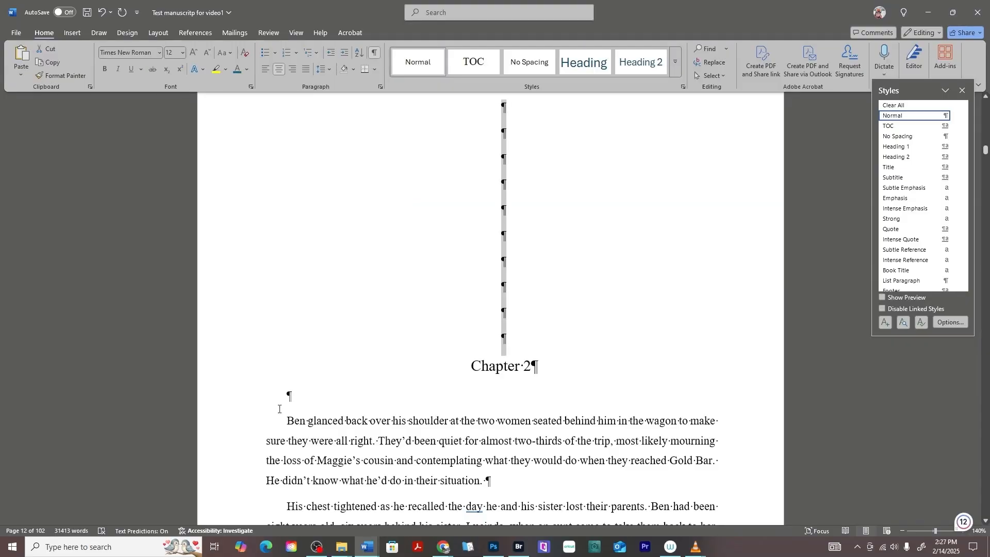
left_click_drag(285, 397, 306, 395)
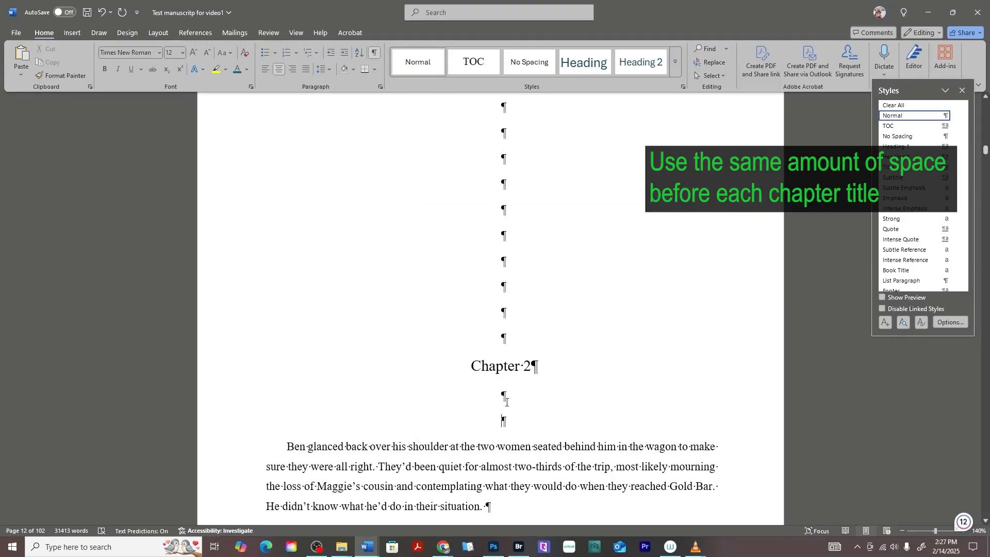
Delete the two uncentered blank lines at the start of the Chapter 2 page.
scroll(506, 402, "up", 3)
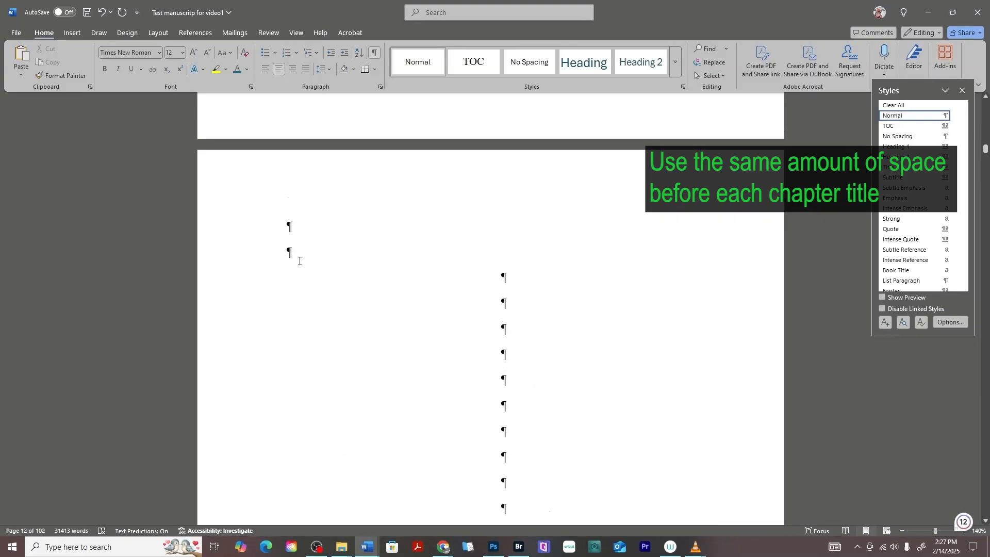
mouse_move(296, 254)
left_mouse_down()
mouse_move(274, 210)
mouse_move(299, 260)
left_mouse_up()
left_click(298, 224)
key("Delete")
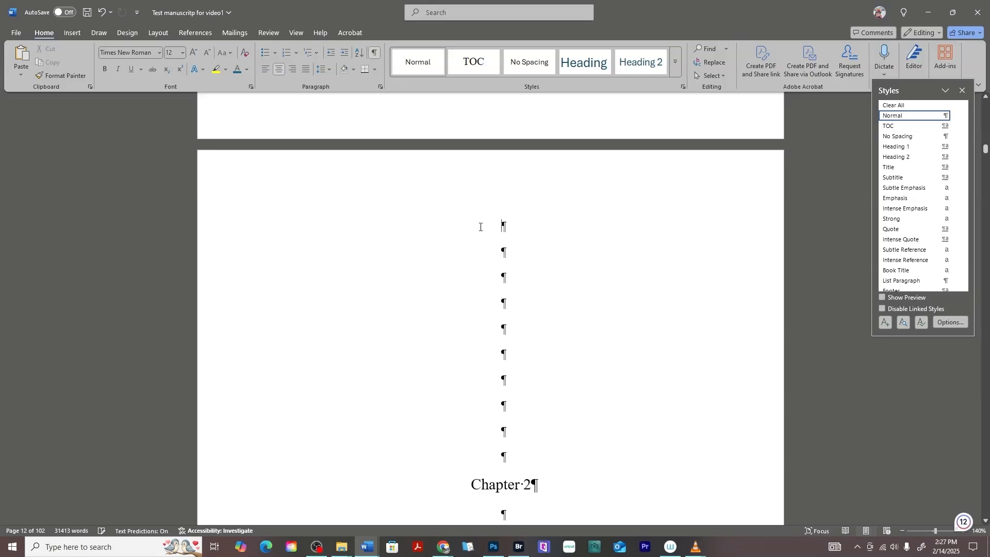
Count the blank lines above the "Chapter 2" heading and delete the last two, leaving eight.
scroll(505, 226, "down", 1)
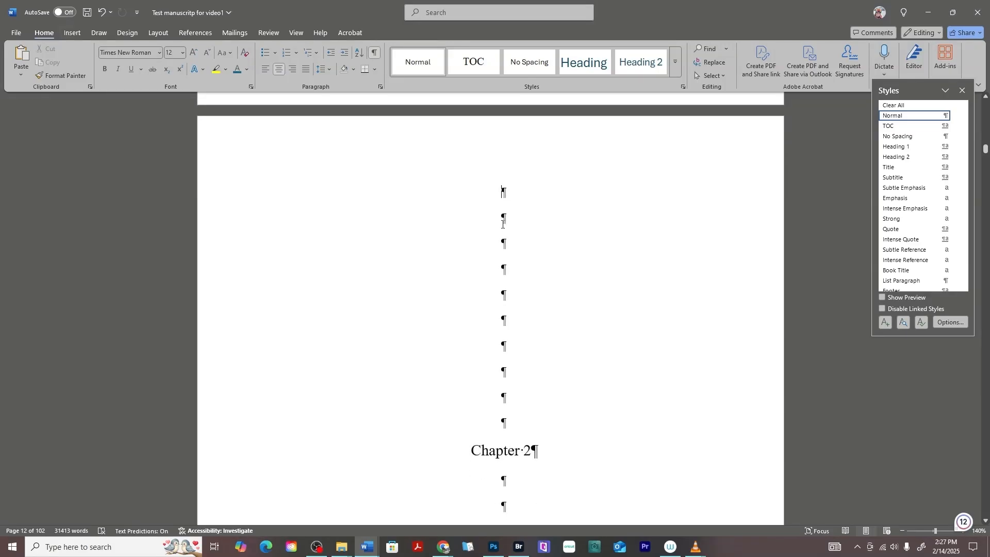
left_click(503, 296)
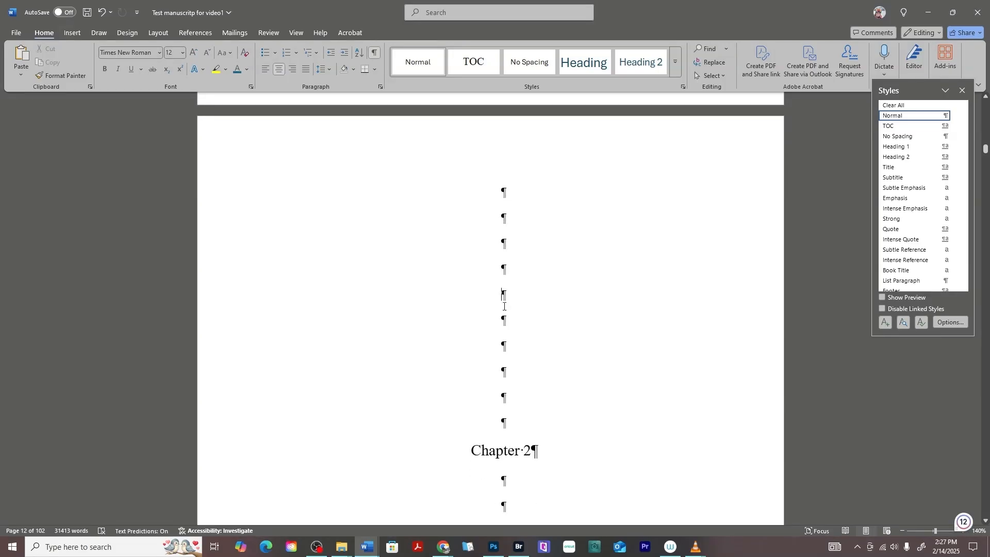
left_click(507, 349)
left_click_drag(498, 394, 513, 418)
key("Delete")
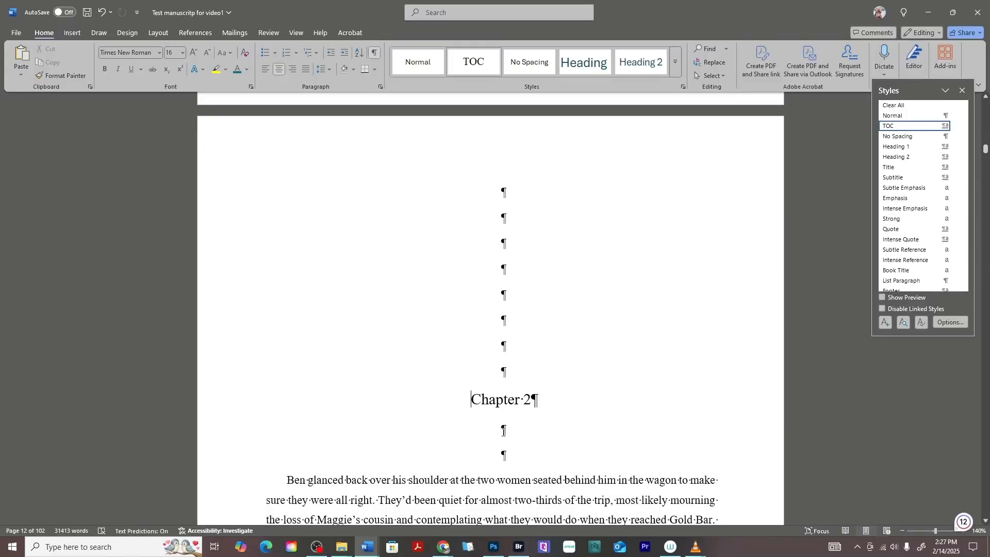
Set the line spacing to Single for the "Chapter 2" heading and the blank lines above and below it.
left_click_drag(492, 188, 505, 464)
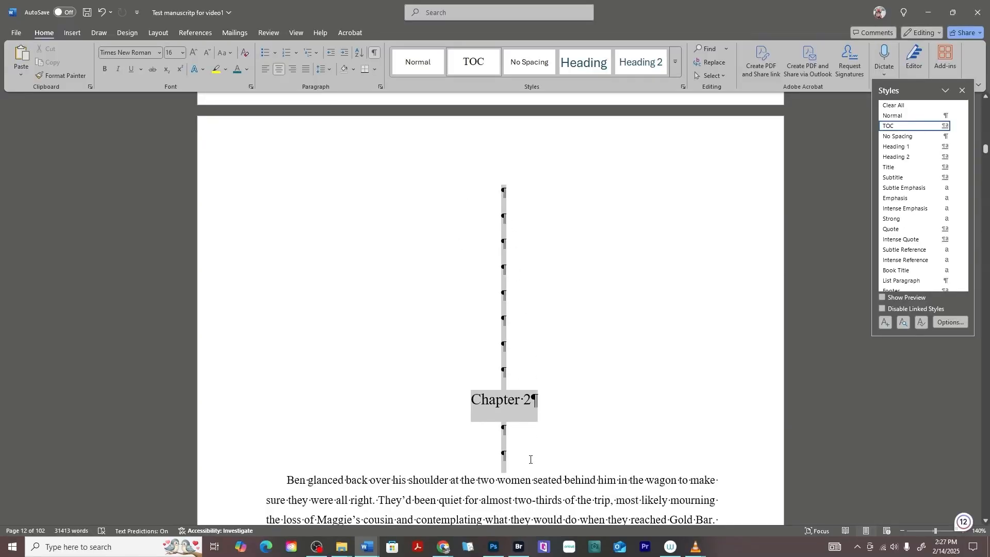
right_click(504, 345)
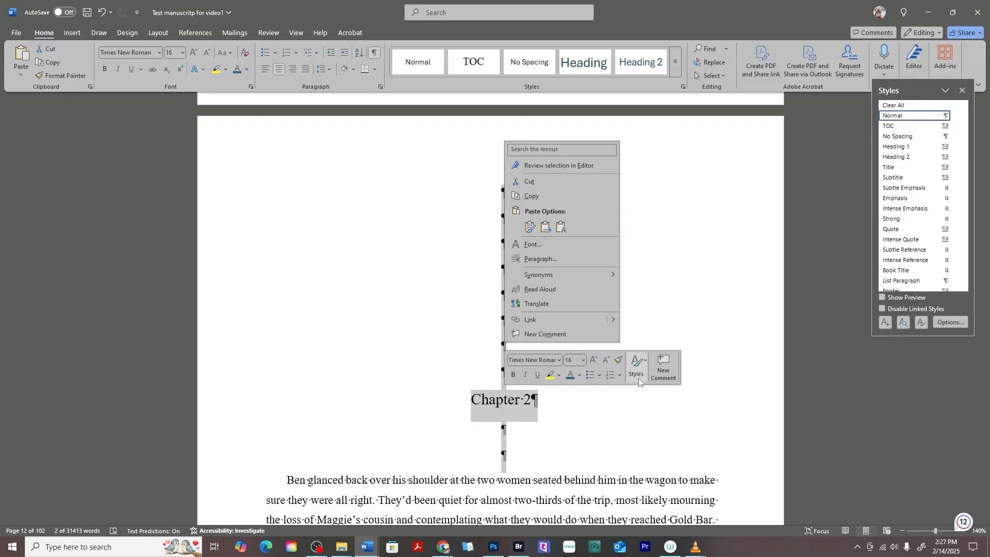
left_click(540, 259)
left_click(552, 289)
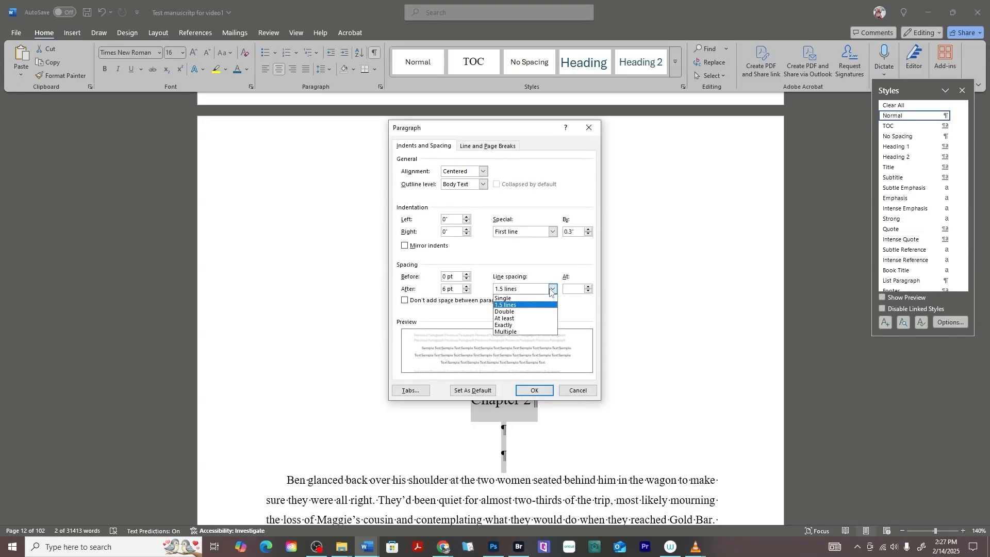
left_click(508, 298)
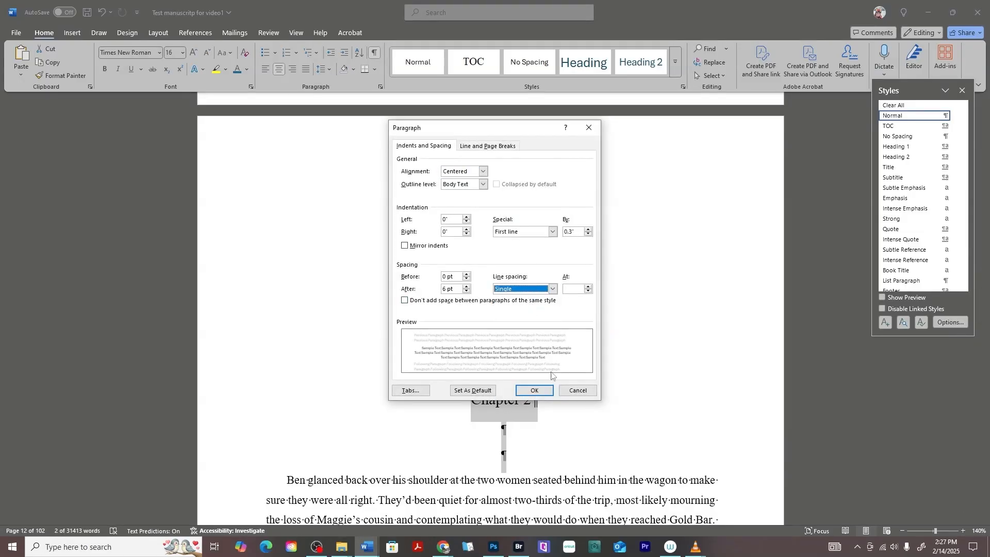
left_click(534, 390)
left_click(536, 327)
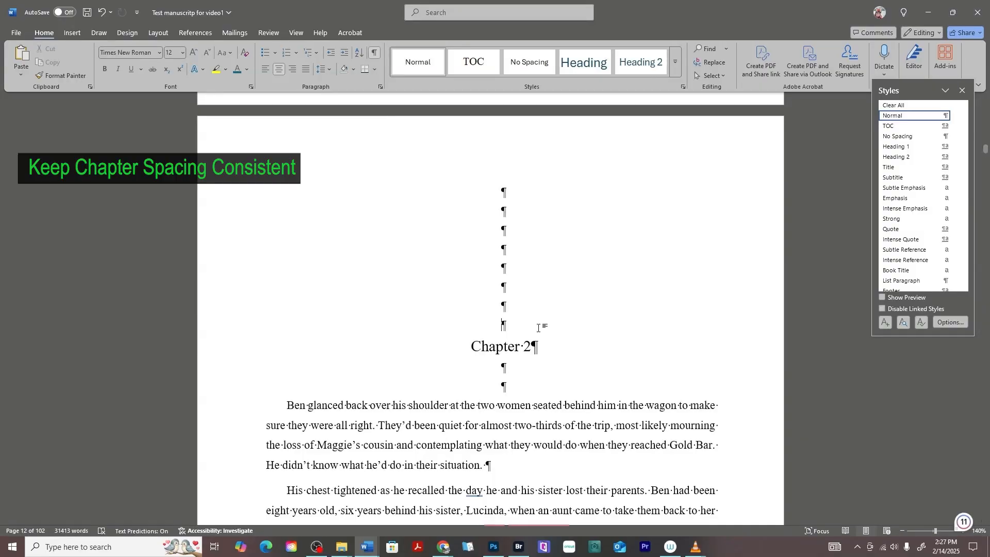
Delete the run of blank lines between the end of the Acknowledgements and the "April 16, 1850" line, keeping one blank line.
scroll(682, 293, "up", 20)
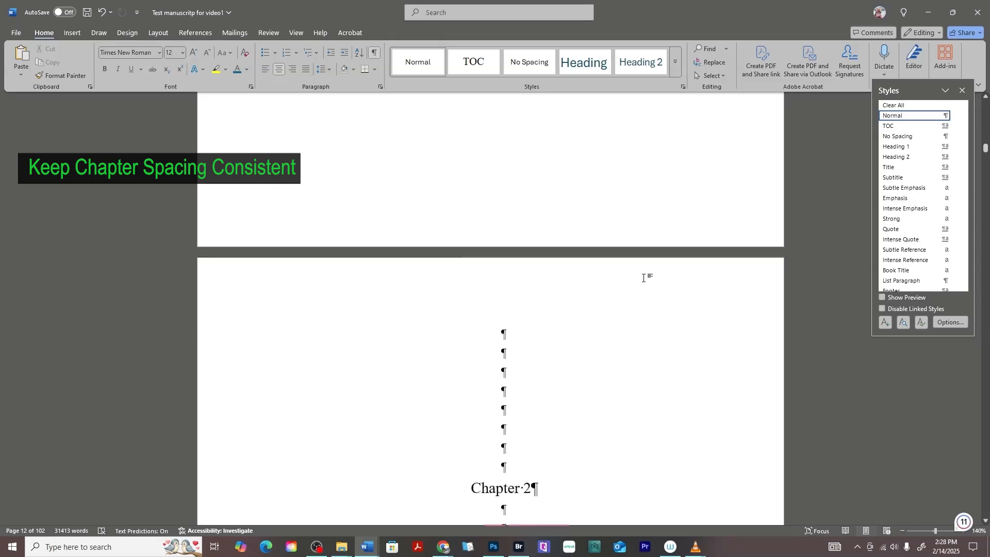
left_click_drag(986, 144, 987, 127)
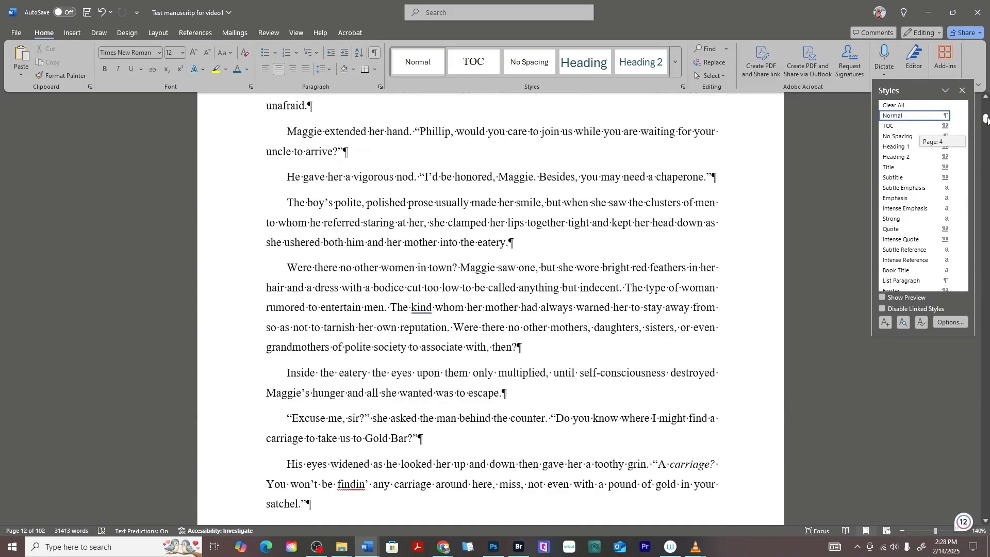
scroll(589, 210, "up", 10)
scroll(590, 211, "up", 15)
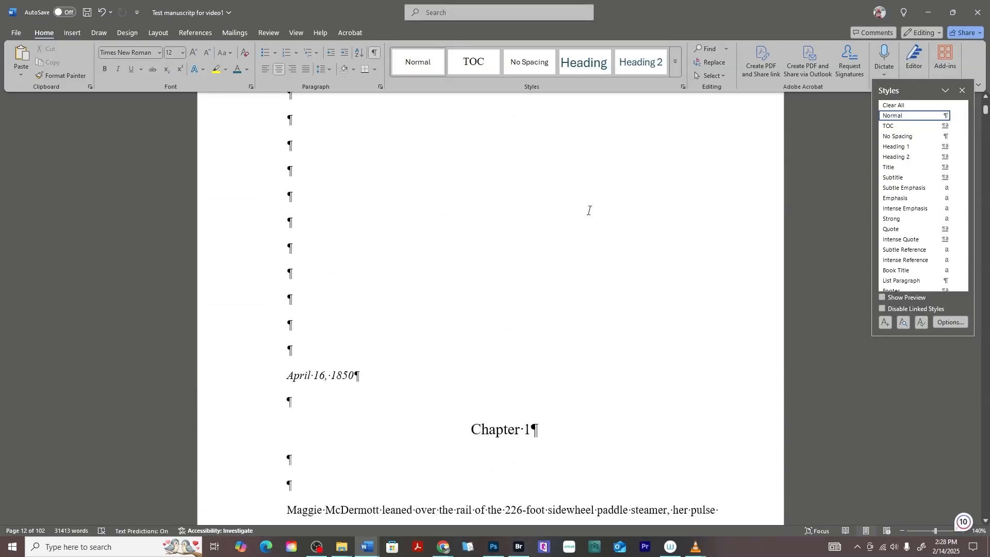
scroll(589, 210, "up", 15)
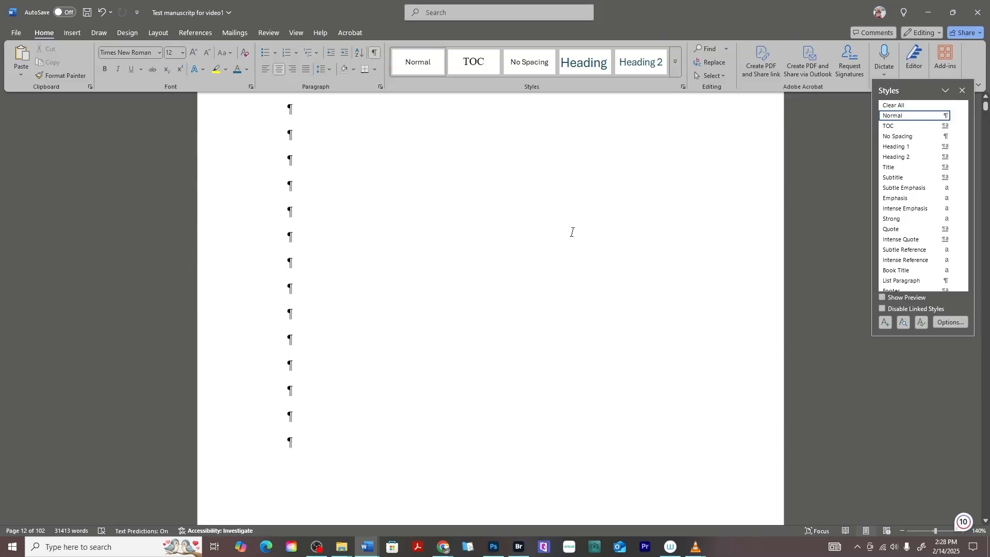
scroll(572, 232, "up", 5)
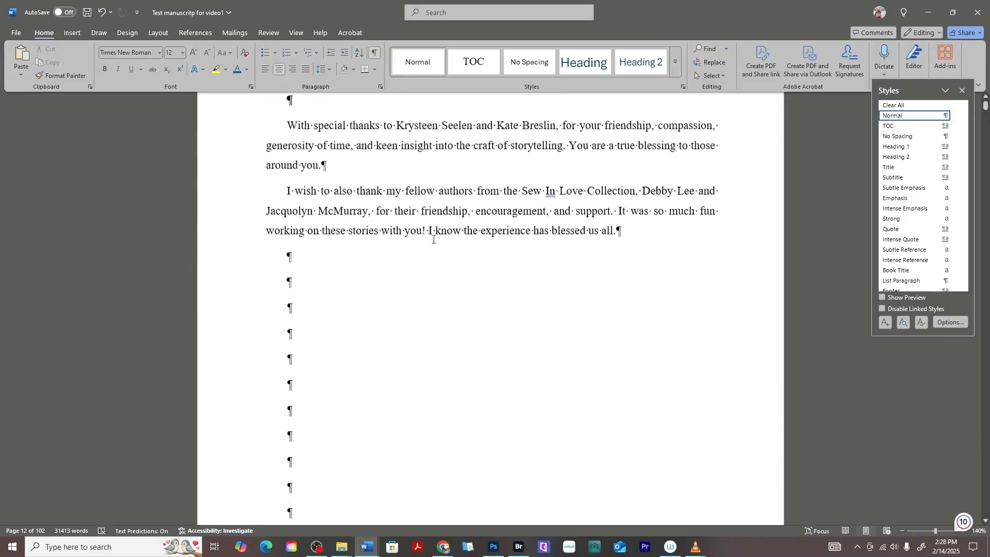
left_click(375, 52)
left_click(374, 53)
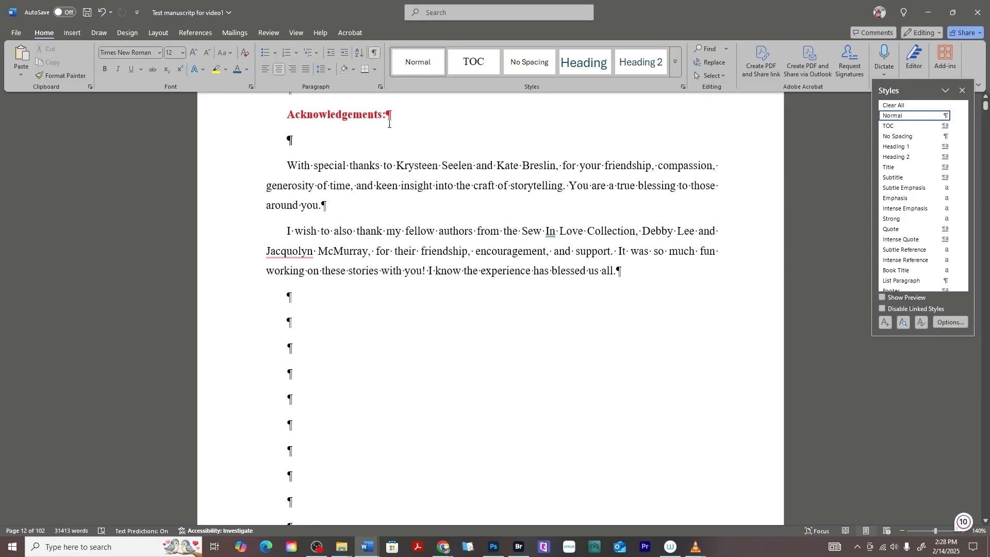
scroll(298, 269, "down", 10)
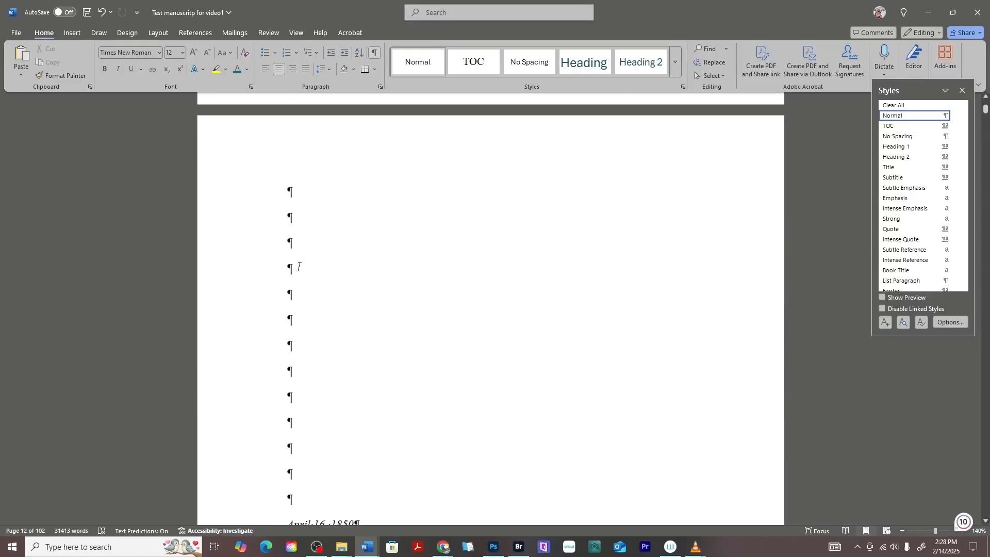
scroll(307, 299, "up", 5)
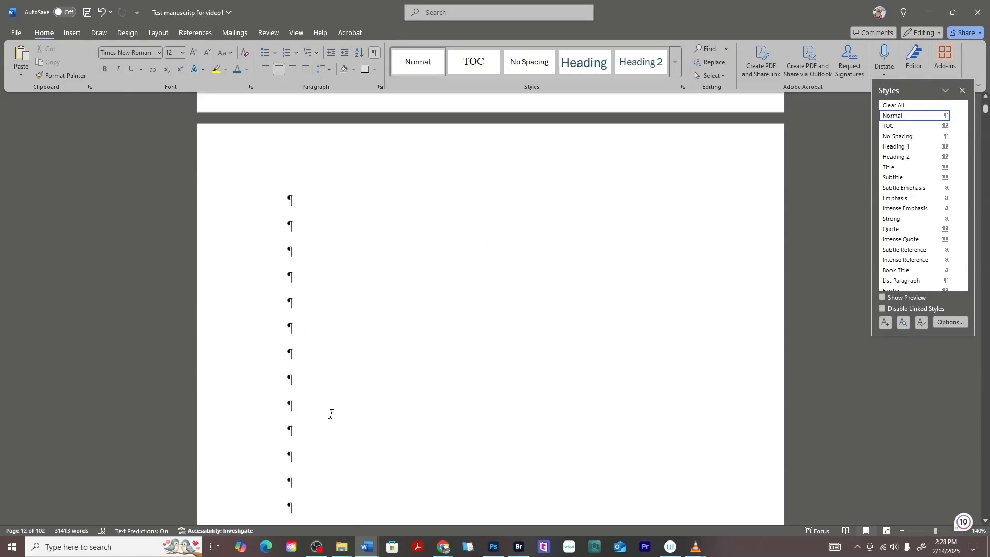
scroll(325, 402, "down", 3)
left_click_drag(294, 353, 273, 198)
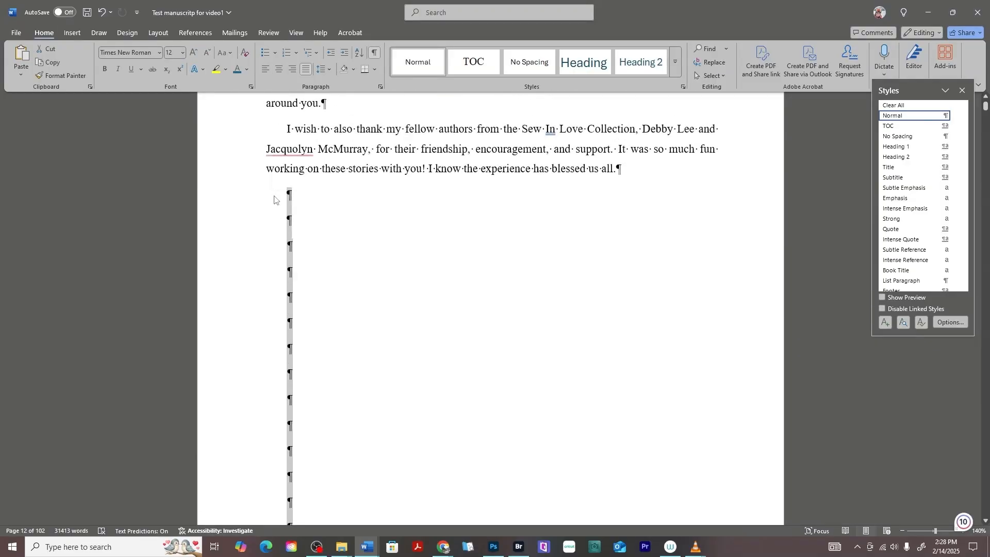
key("Delete")
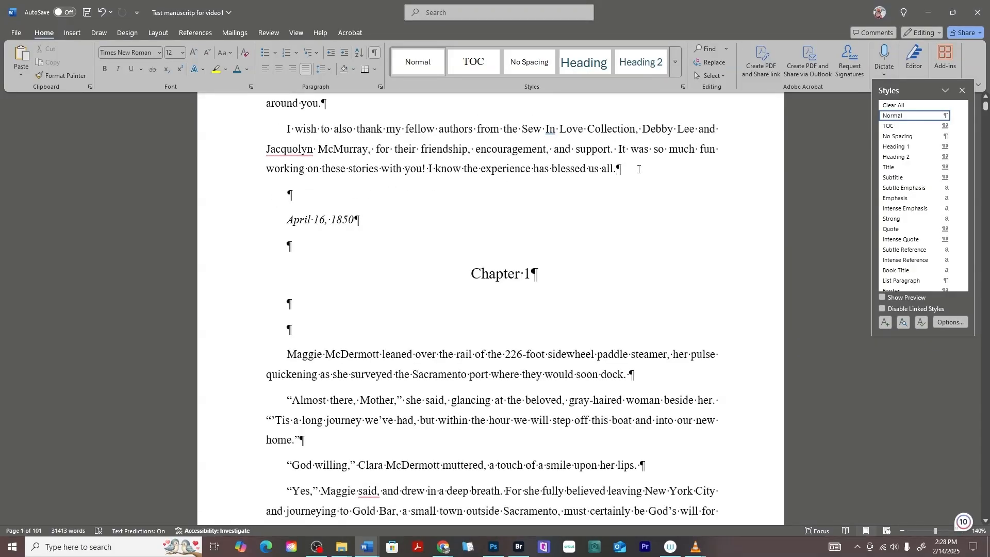
Insert a page break on the blank line between the Acknowledgements and the "April 16, 1850" line.
key("Return")
key("Delete")
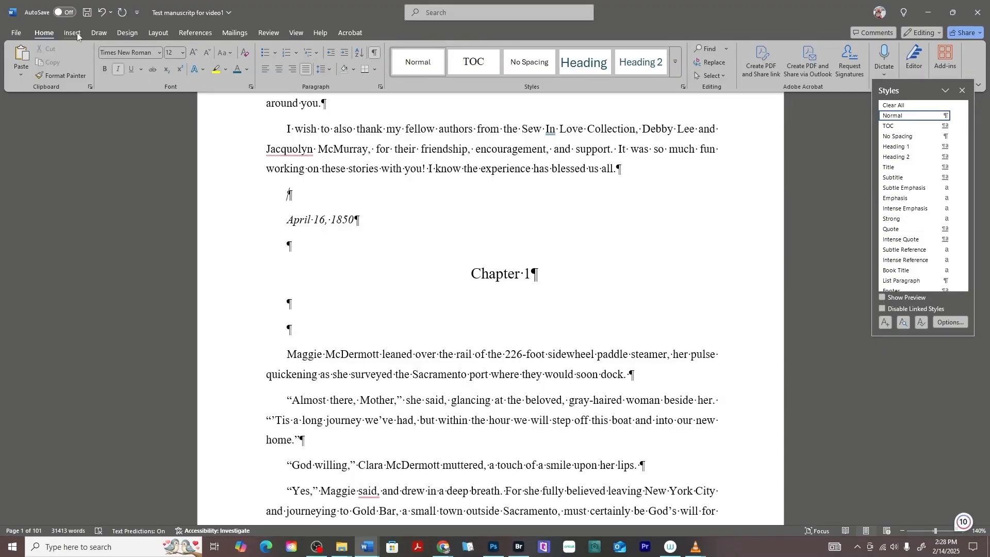
left_click(73, 32)
left_click(66, 57)
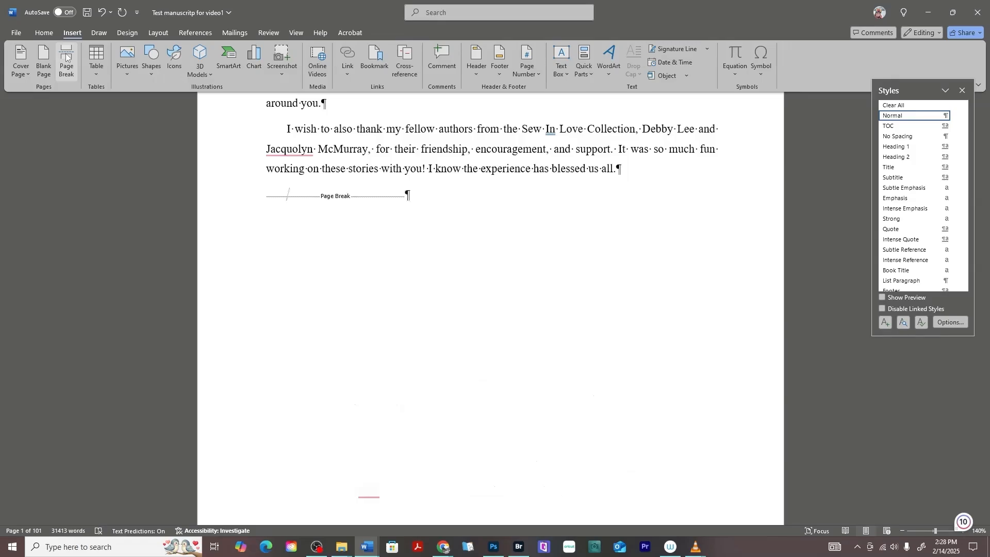
Move the italic "April 16, 1850" line from above the "Chapter 1" heading to the second blank line below it.
scroll(287, 494, "down", 5)
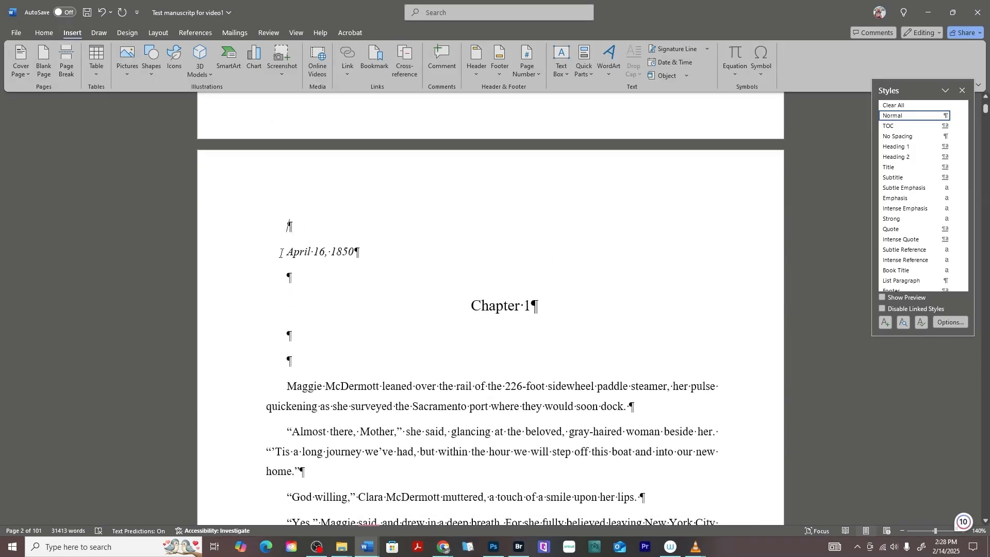
left_click_drag(282, 252, 355, 253)
right_click(347, 250)
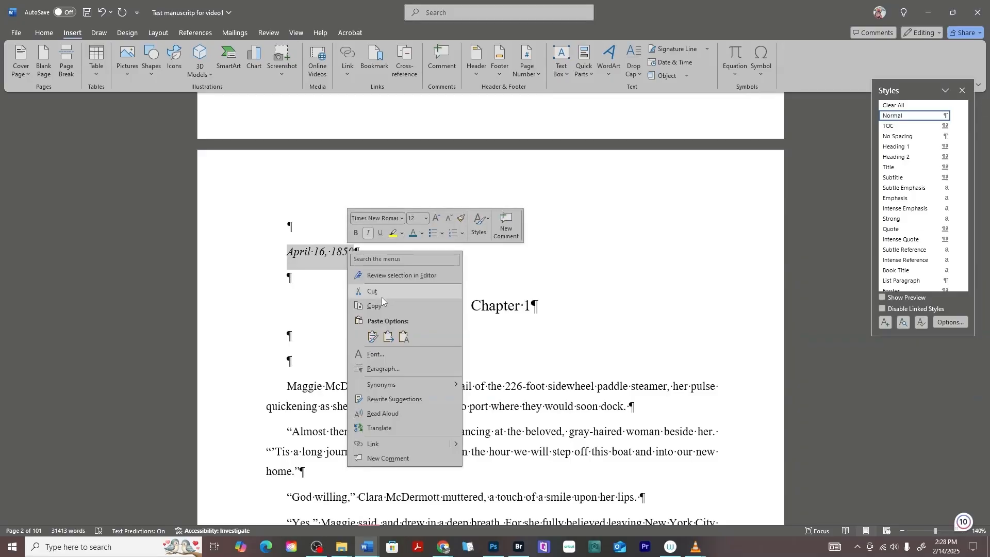
left_click(380, 305)
left_click(295, 367)
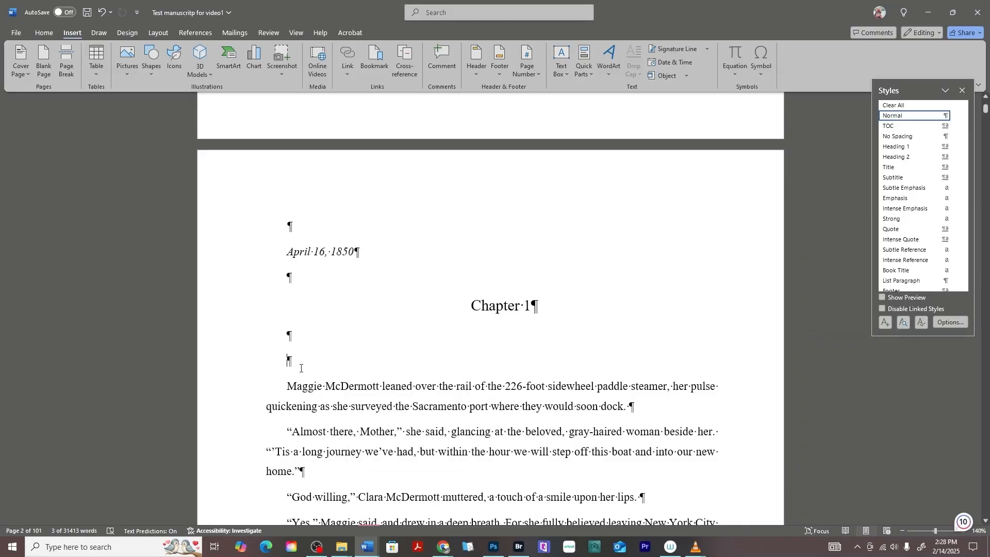
key("ctrl+v")
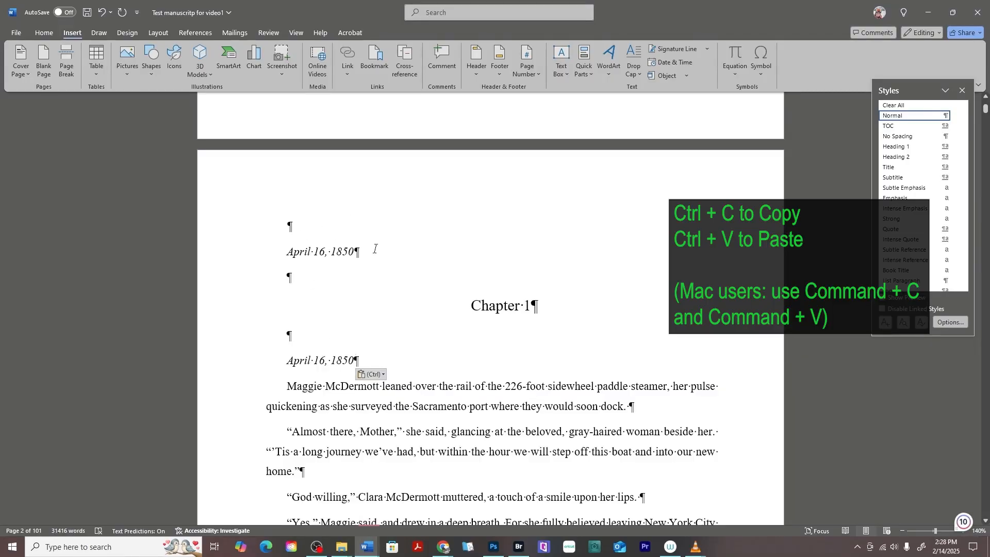
left_click_drag(374, 249, 286, 252)
key("Delete")
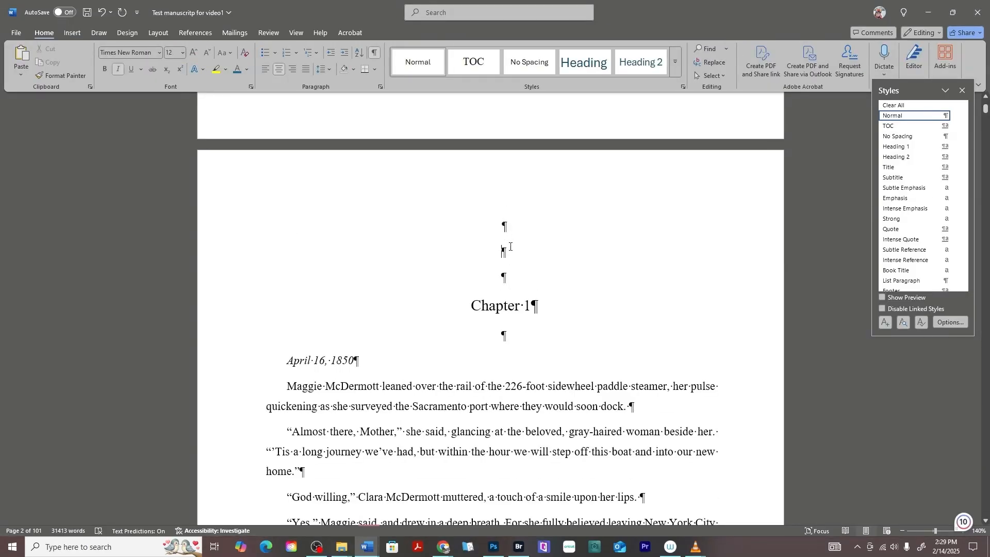
Add blank lines around the "Chapter 1" heading to make eight above it and two below it.
left_click(510, 251)
key("Return")
key("Return")
key("Return")
key("Return")
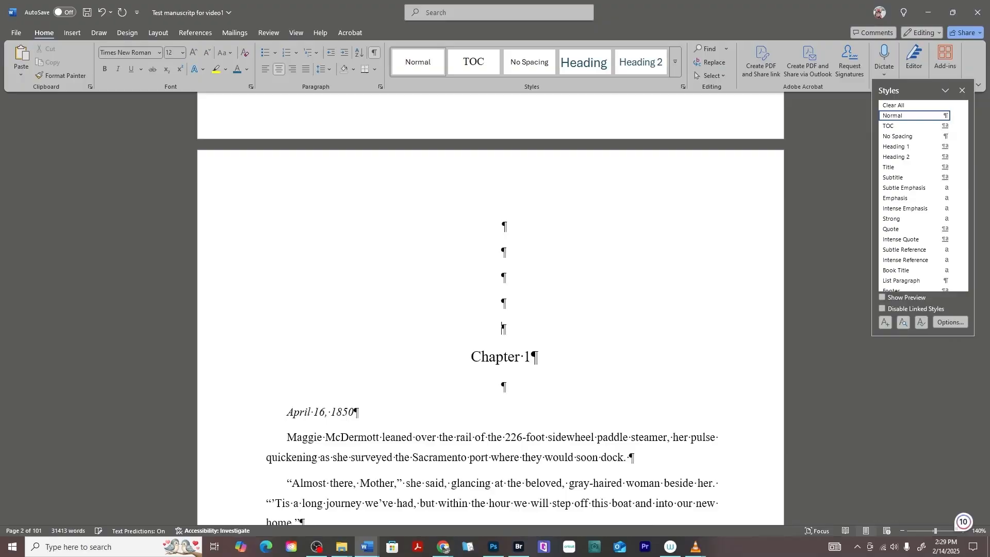
key("Return")
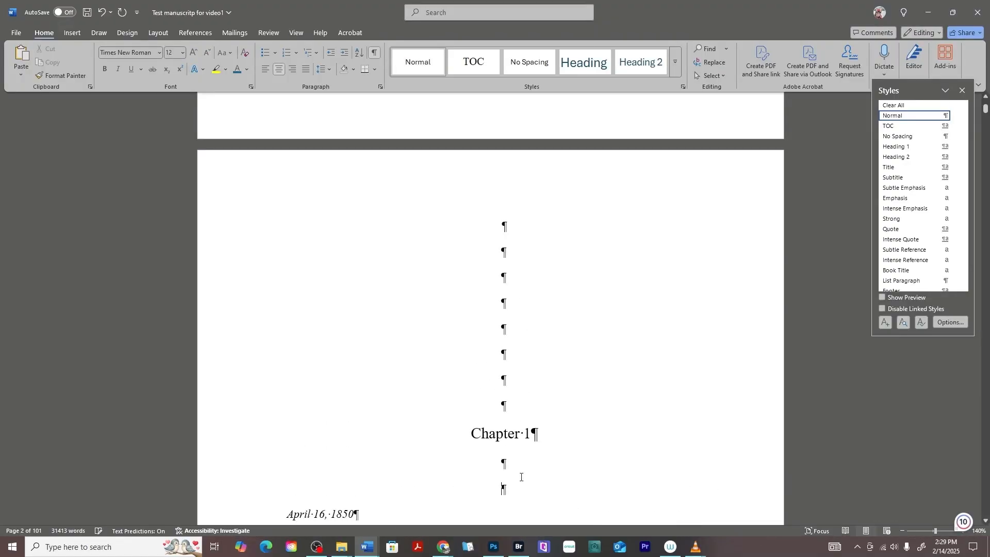
Set the line spacing to Single for the "Chapter 1" heading and the blank lines above and below it.
scroll(521, 475, "down", 2)
left_click_drag(504, 122, 528, 394)
right_click(503, 253)
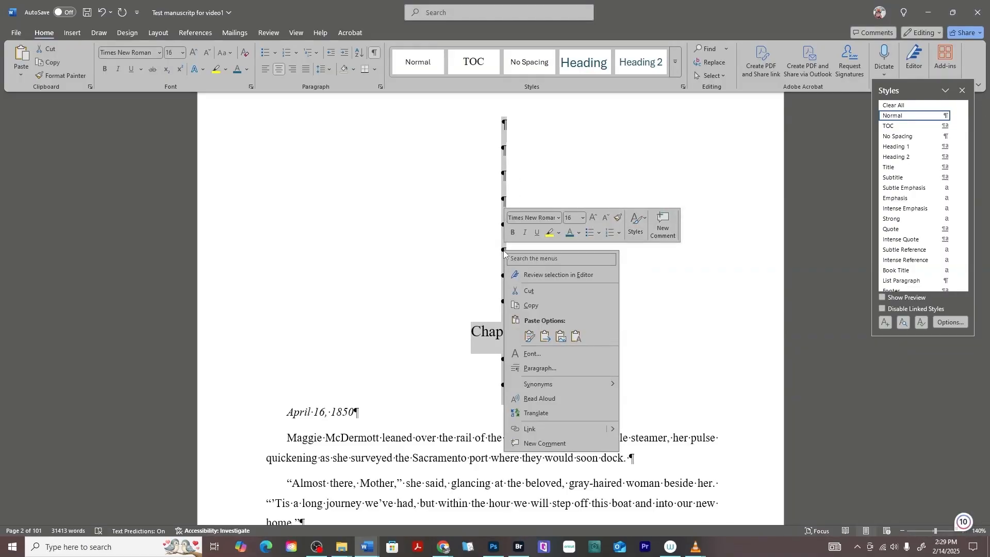
left_click(536, 370)
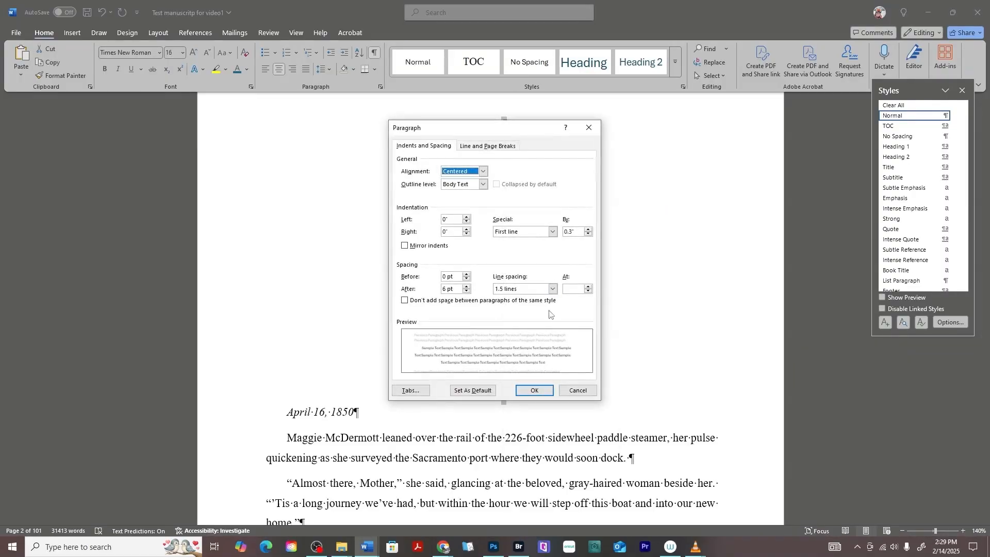
left_click(552, 289)
left_click(523, 299)
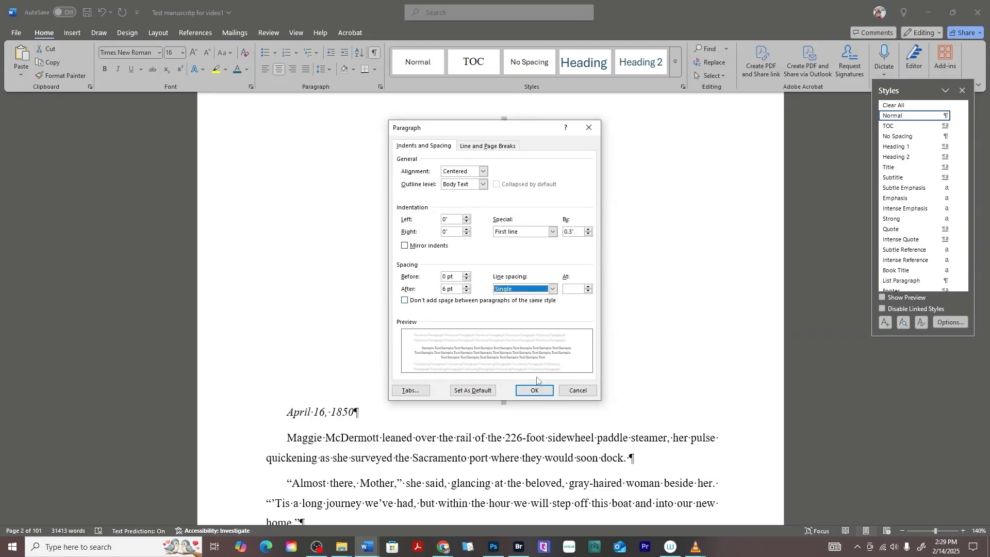
left_click(535, 390)
left_click(595, 233)
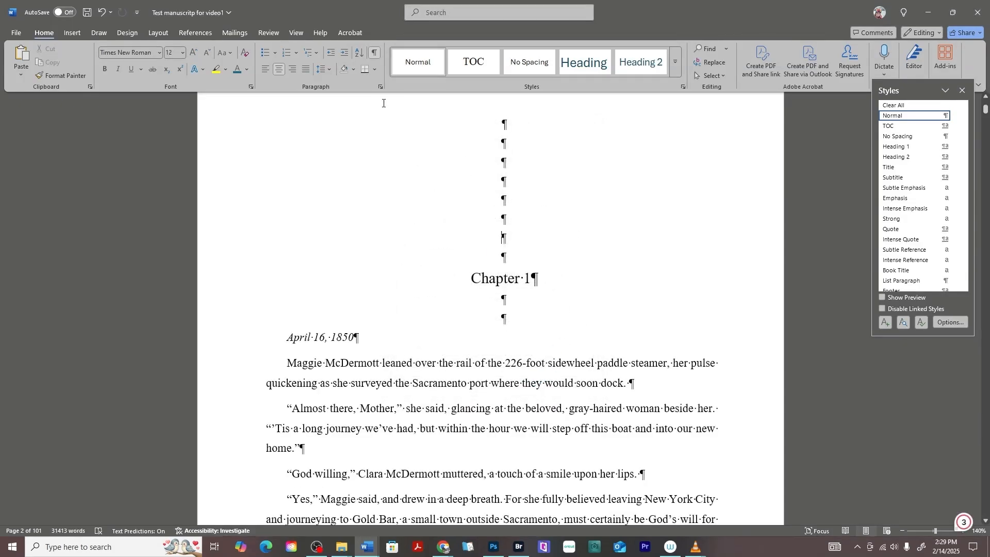
Hide the formatting marks and check the layout of the Chapter 1 opening page.
left_click(374, 52)
scroll(634, 234, "up", 3)
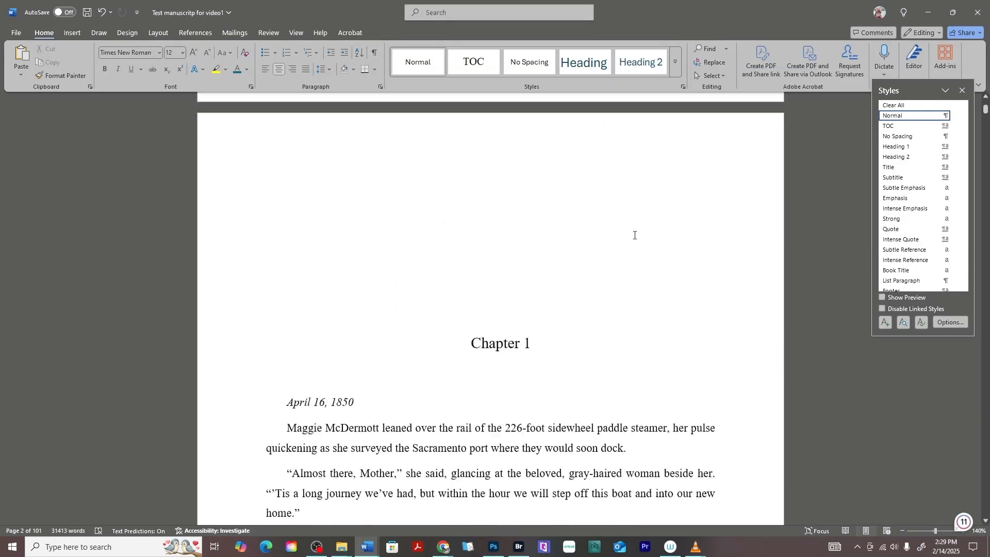
scroll(635, 244, "down", 4)
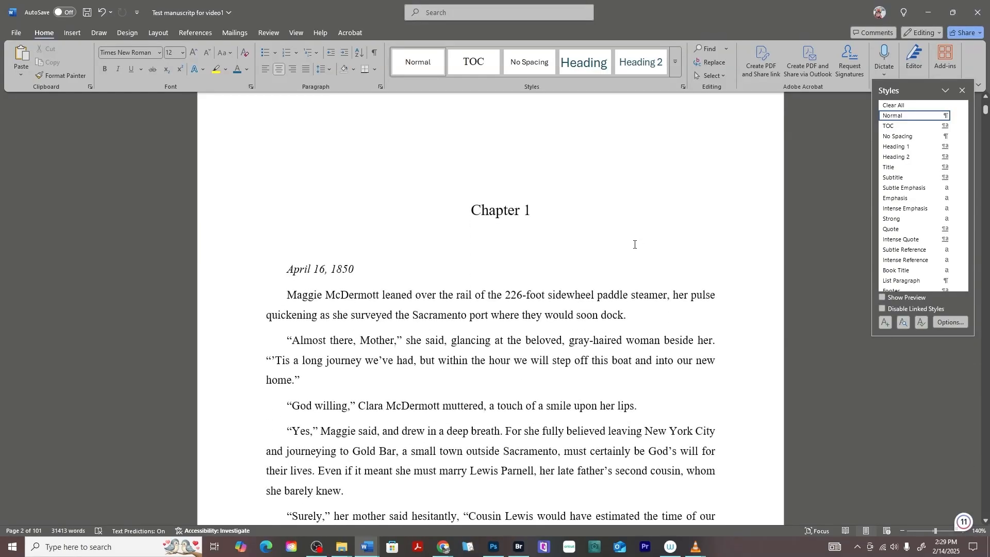
Look through the pages after the Chapter 1 opening to locate the "Chapter 3" heading.
scroll(543, 236, "down", 15)
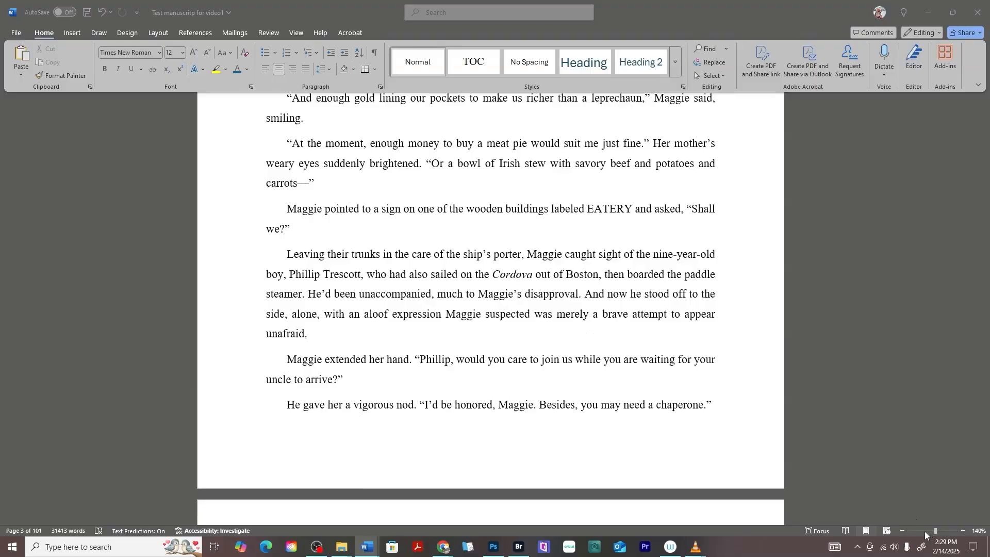
left_click(924, 531)
left_click(924, 531)
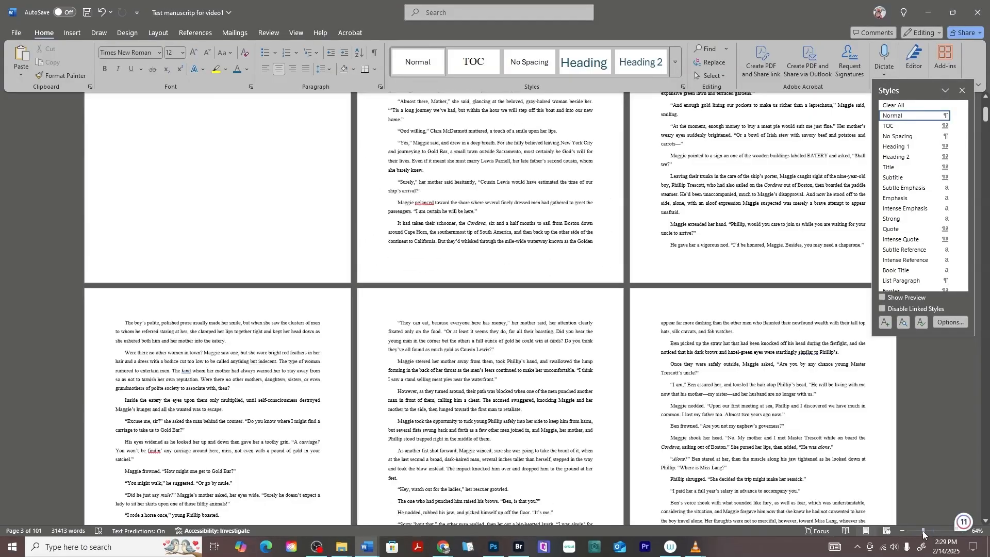
left_click(932, 532)
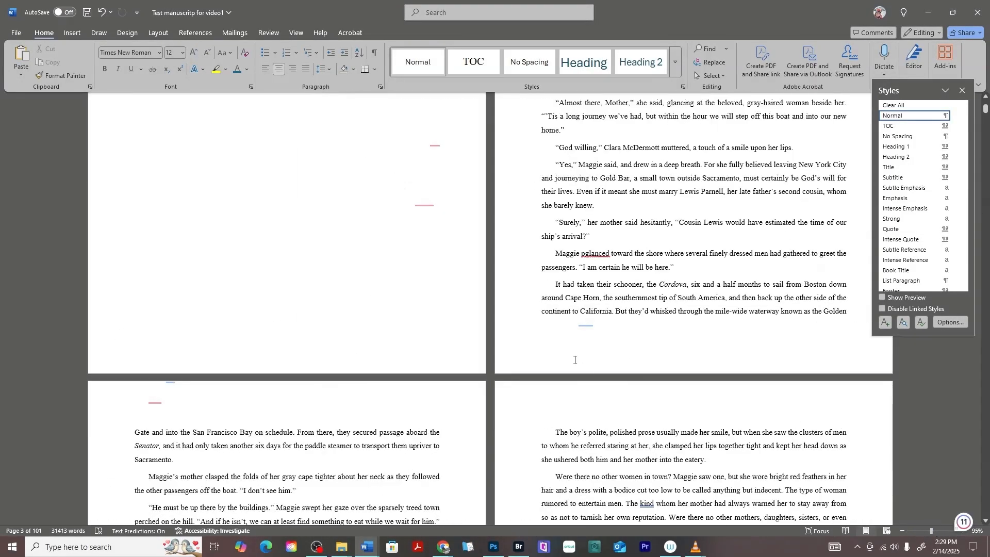
scroll(574, 360, "down", 20)
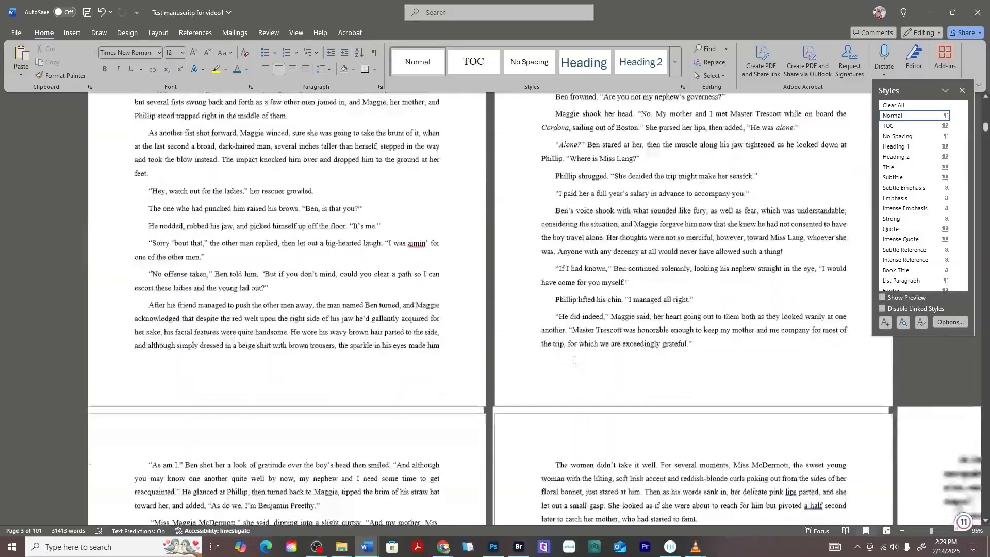
scroll(575, 360, "down", 20)
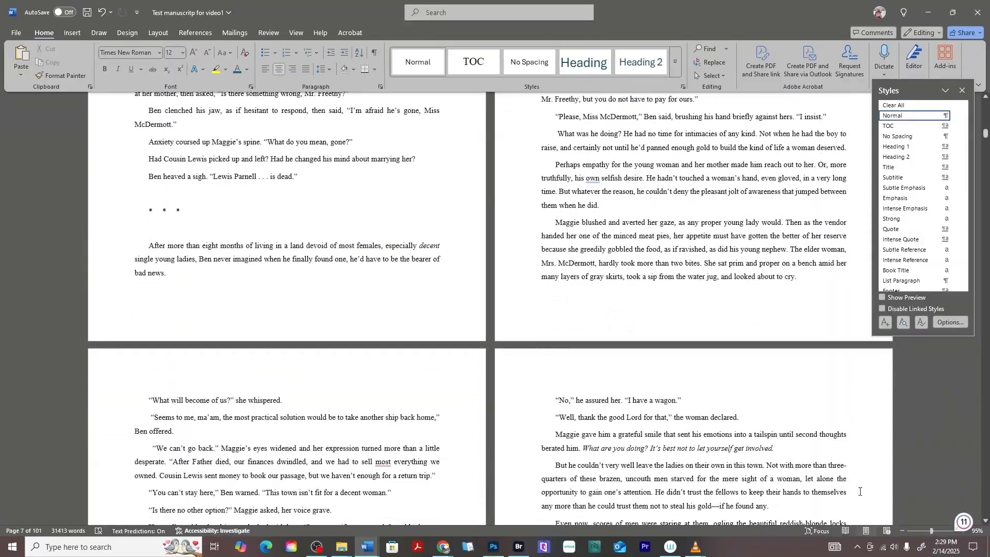
left_click(936, 532)
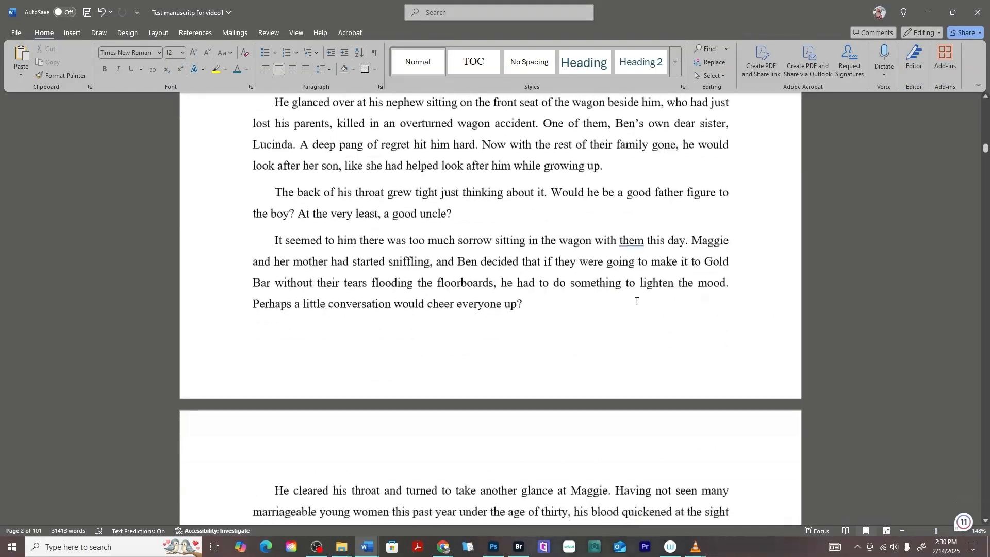
scroll(636, 301, "down", 20)
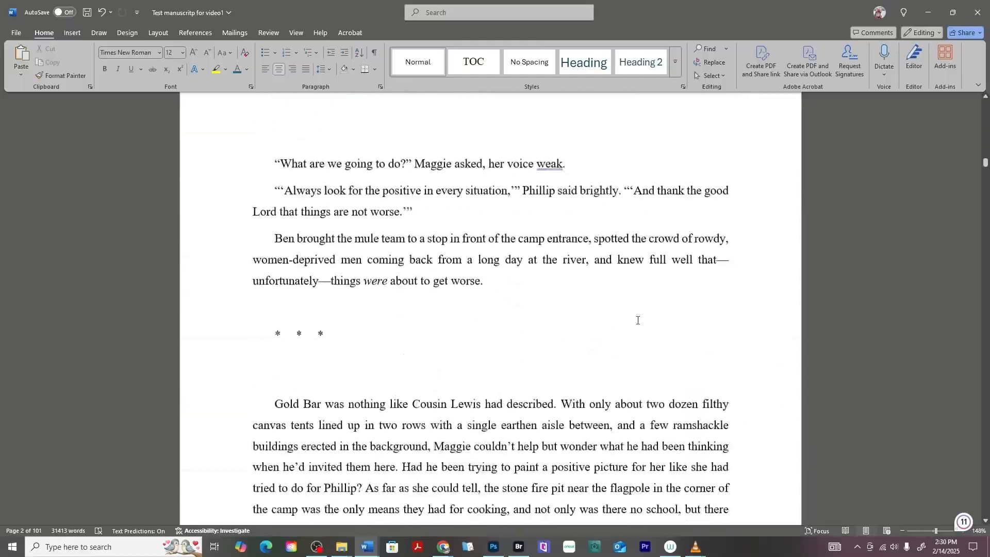
scroll(638, 320, "down", 20)
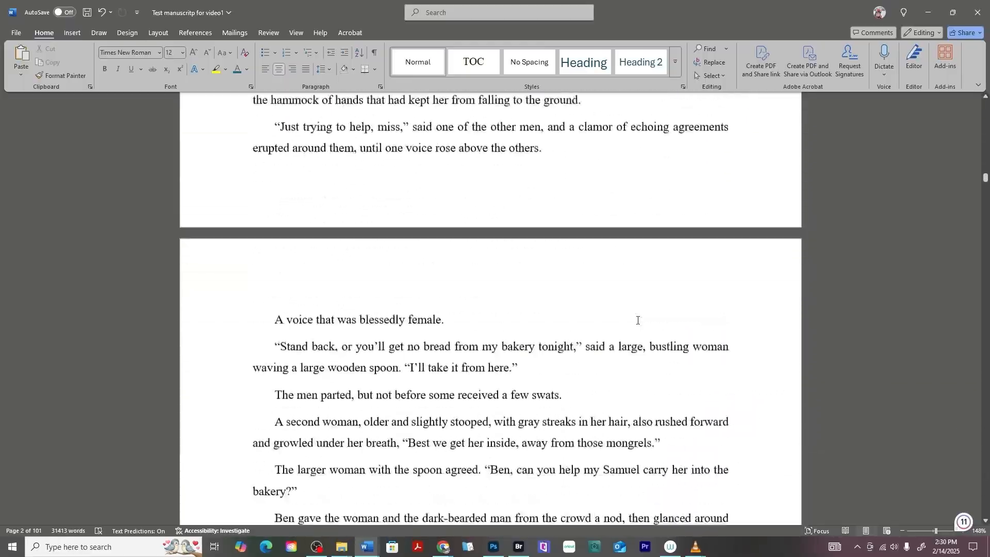
scroll(637, 320, "down", 20)
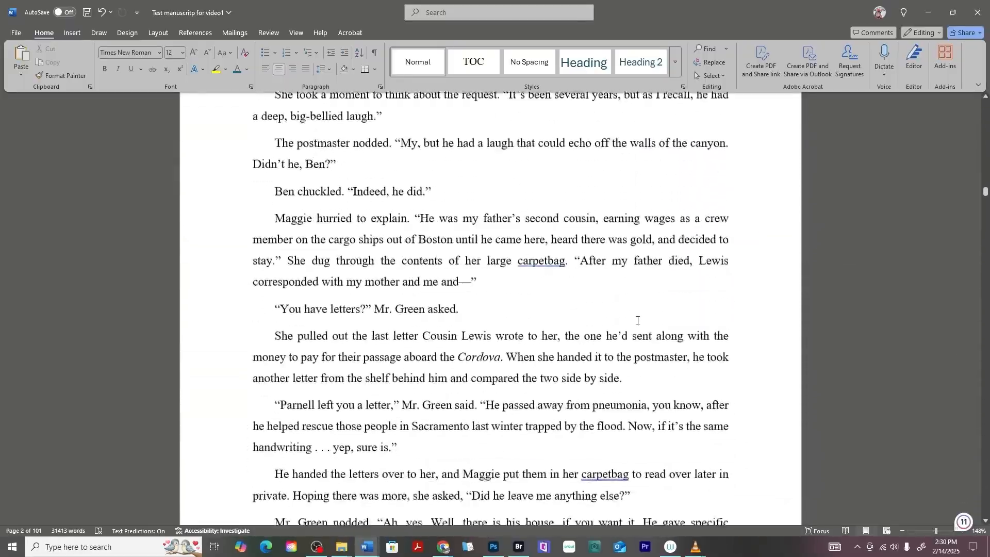
scroll(638, 320, "down", 18)
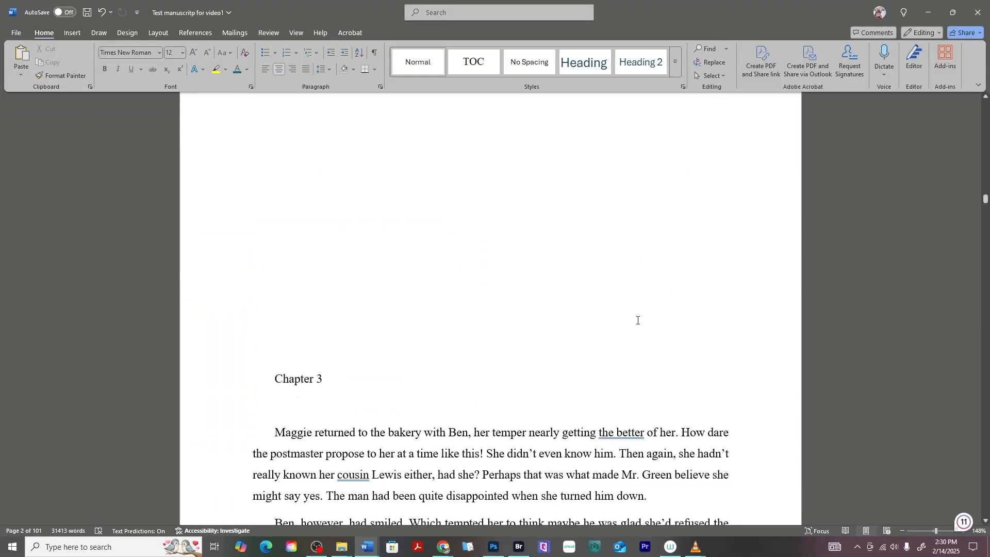
Show the formatting marks and insert a page break on the first blank line after the last paragraph before Chapter 3.
left_click(374, 54)
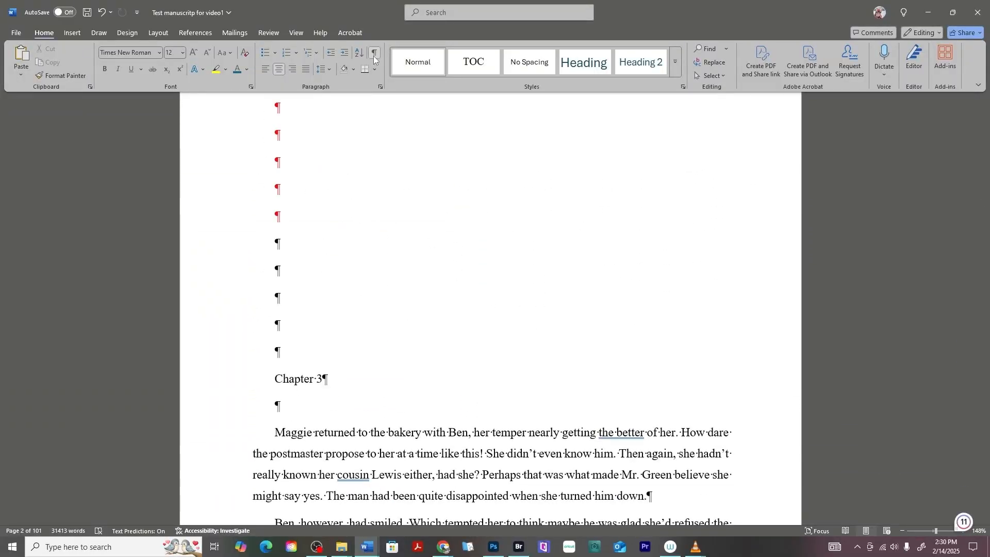
scroll(435, 268, "up", 5)
scroll(435, 268, "up", 2)
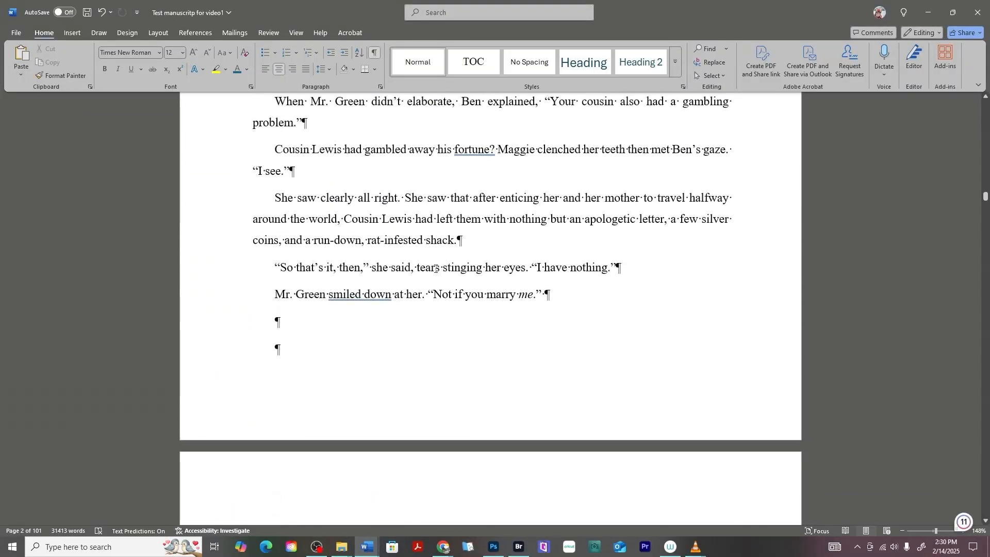
left_click(557, 293)
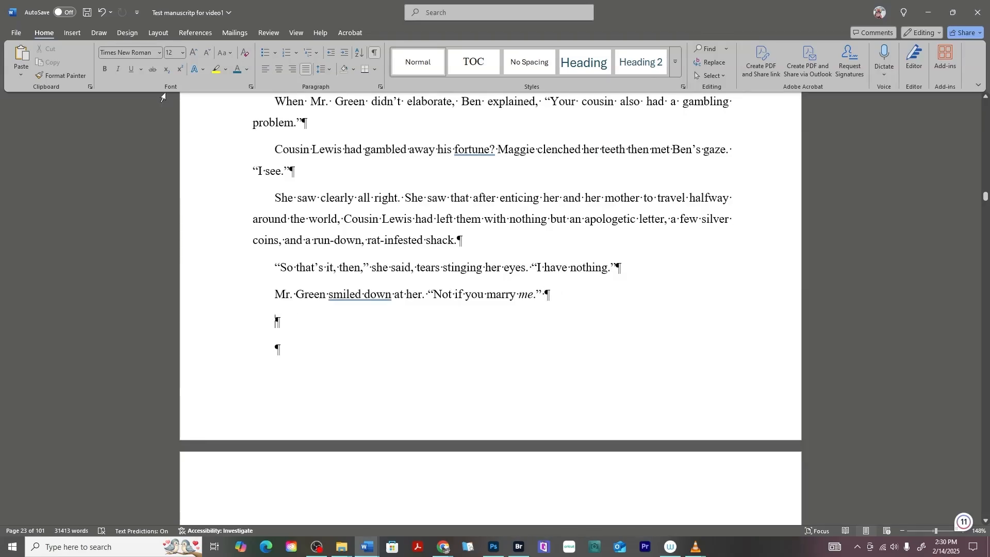
left_click(72, 32)
left_click(66, 63)
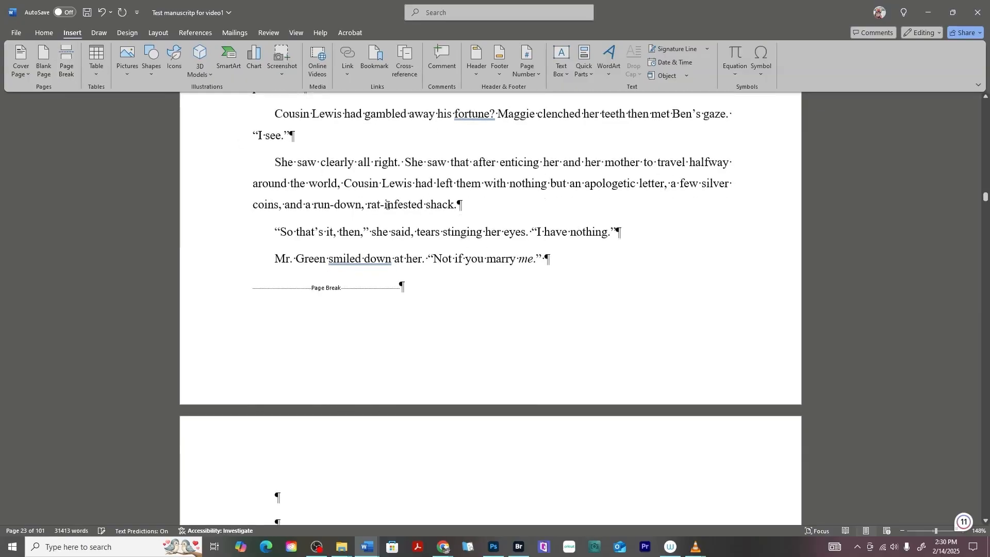
Set the font color of the red paragraph marks above the "Chapter 3" heading to Automatic.
scroll(380, 272, "down", 10)
scroll(356, 317, "up", 5)
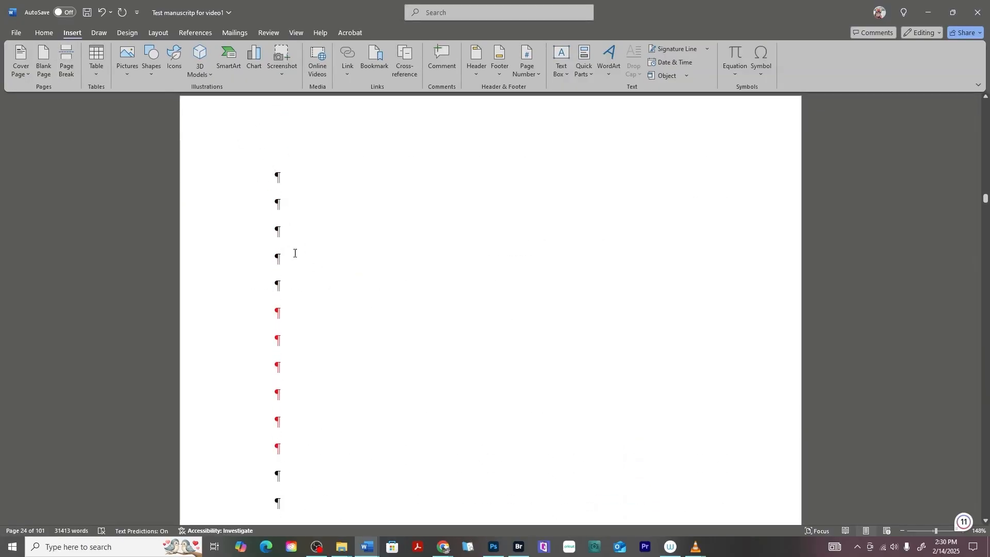
left_click(307, 327, "shift")
left_click(309, 349)
scroll(299, 324, "down", 1)
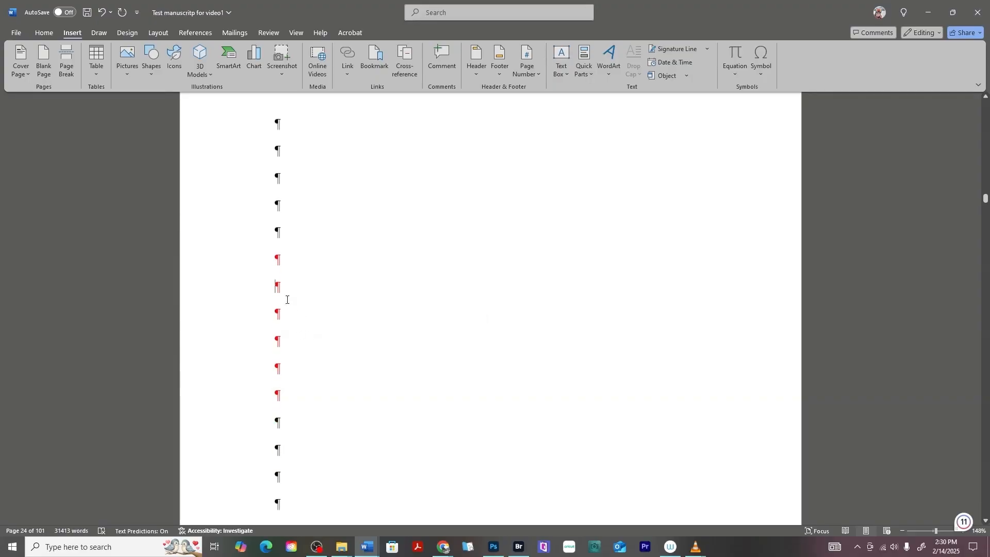
left_click_drag(264, 221, 299, 387)
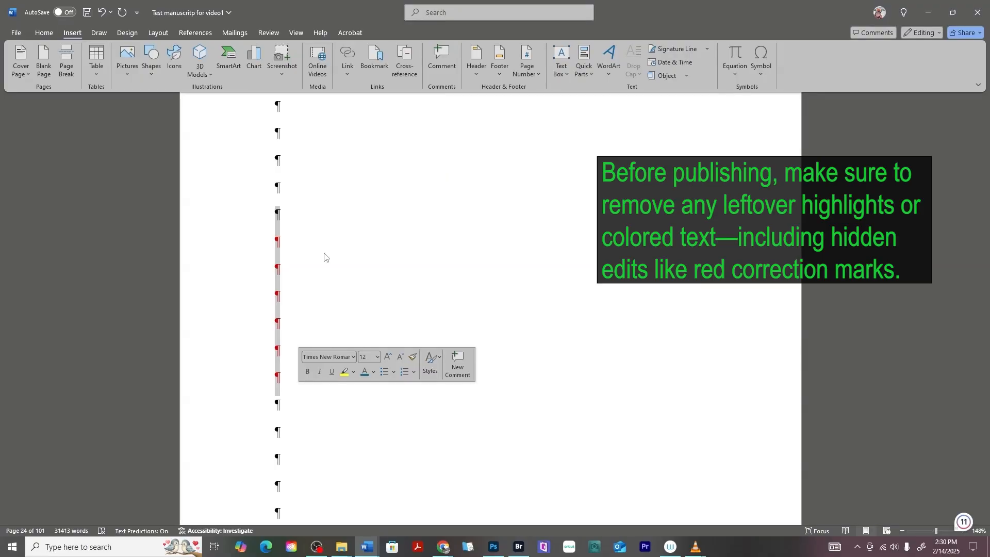
left_click(45, 34)
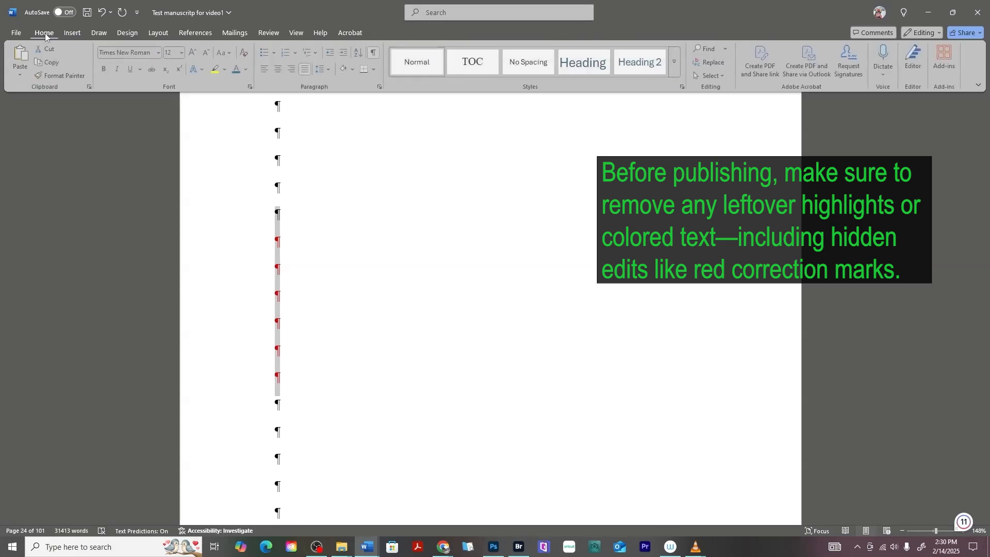
left_click(246, 69)
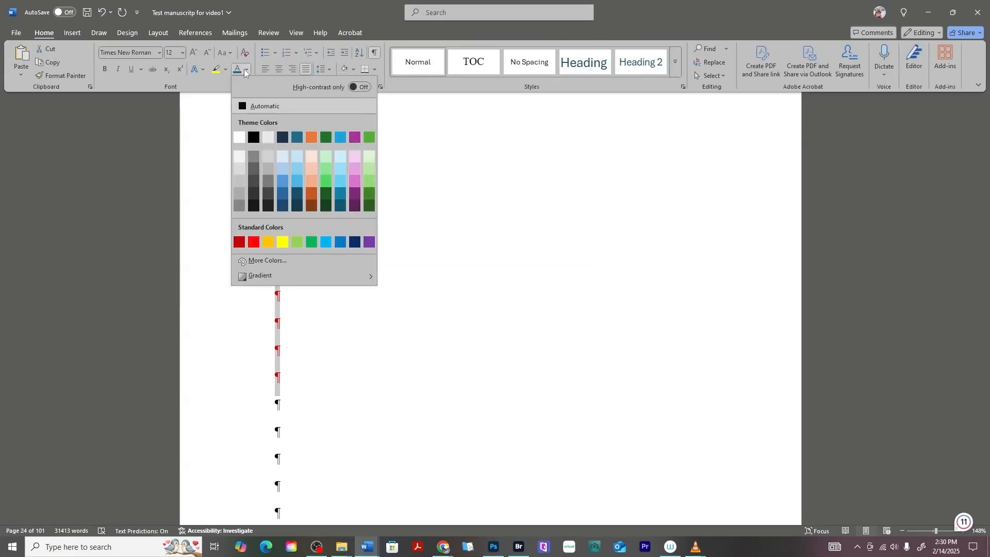
left_click(244, 107)
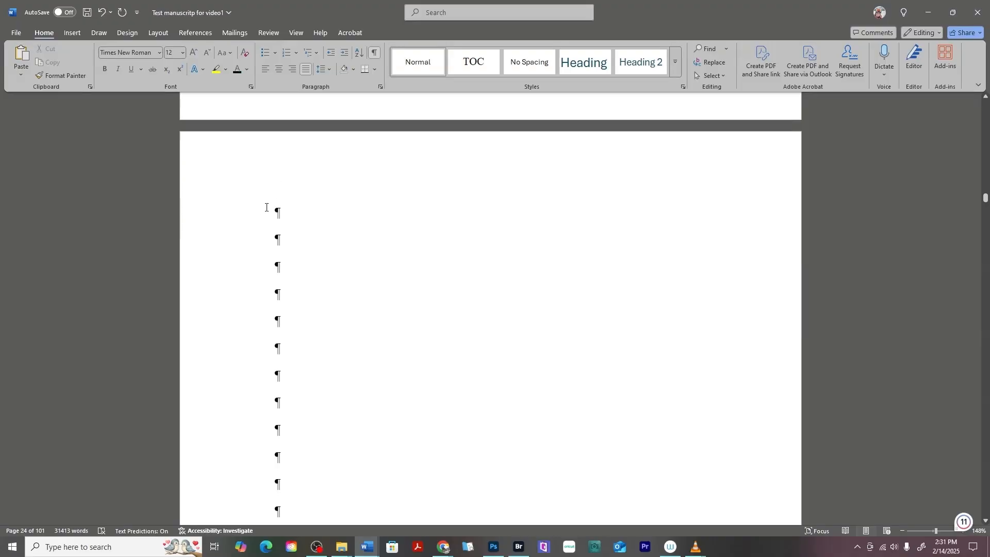
Adjust the blank lines around the "Chapter 3" heading to eight above it and two below it.
left_click_drag(267, 207, 311, 342)
scroll(311, 380, "down", 5)
key("Delete")
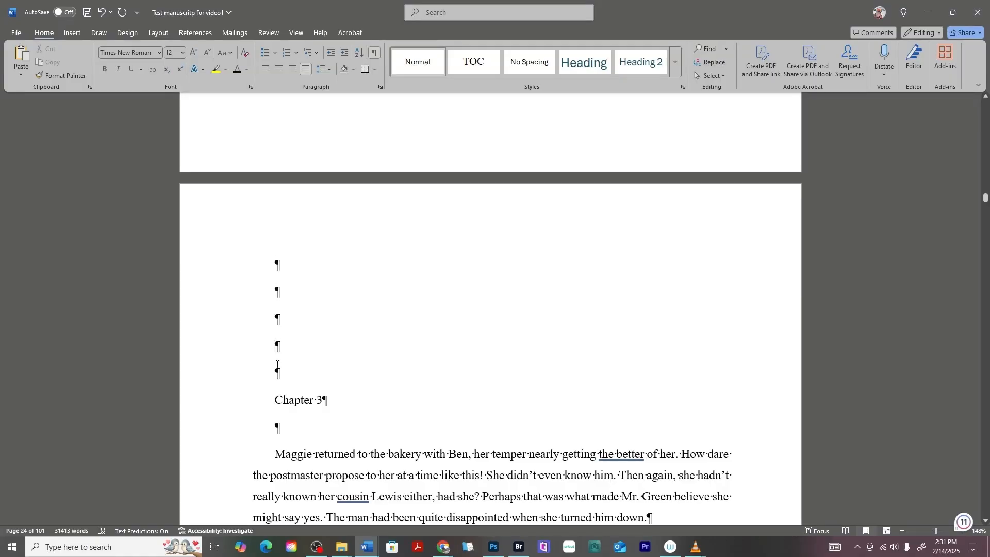
key("Return")
key("Return")
key("Return")
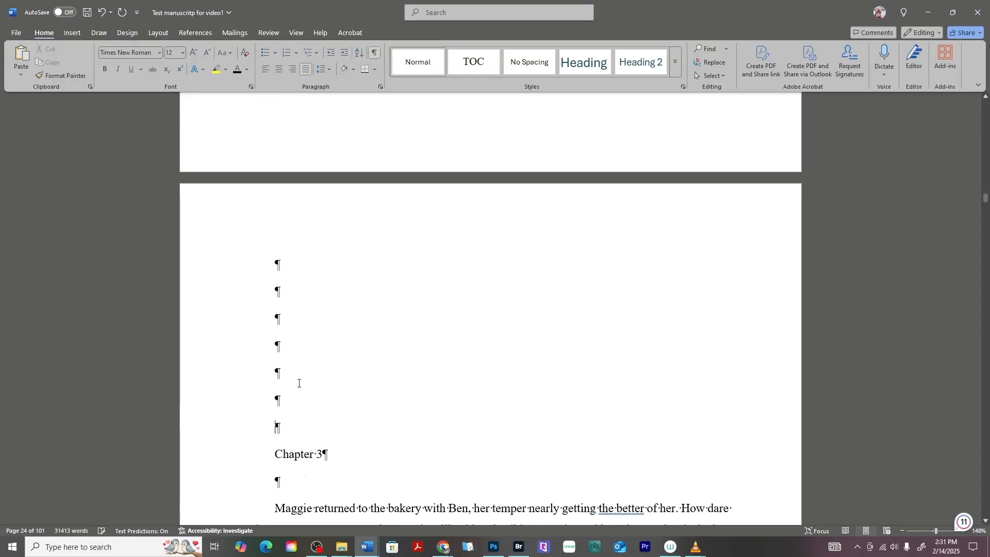
scroll(276, 448, "down", 1)
left_click(281, 473)
key("Return")
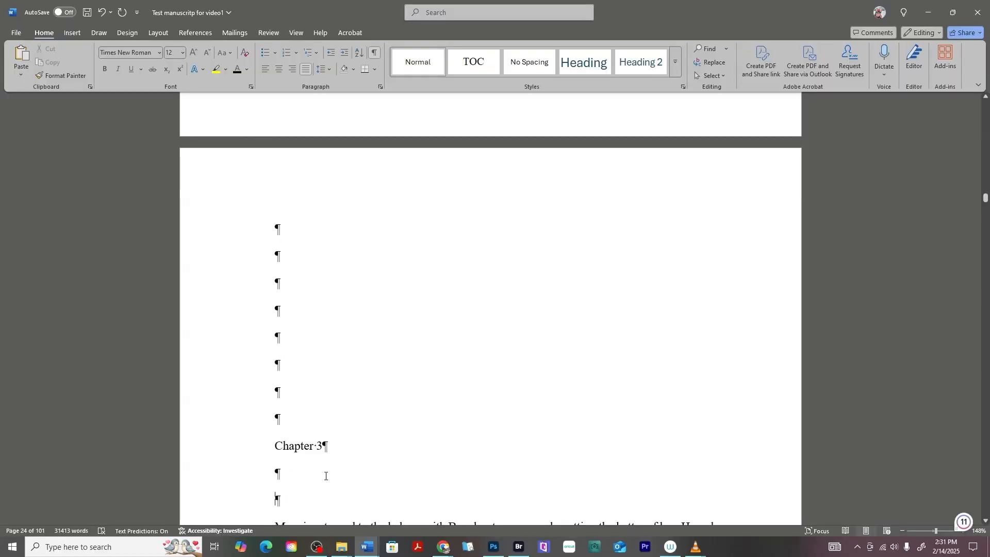
Center the "Chapter 3" heading together with its surrounding blank lines and set their line spacing to Single.
left_click_drag(275, 229, 307, 496)
left_click(278, 69)
right_click(508, 257)
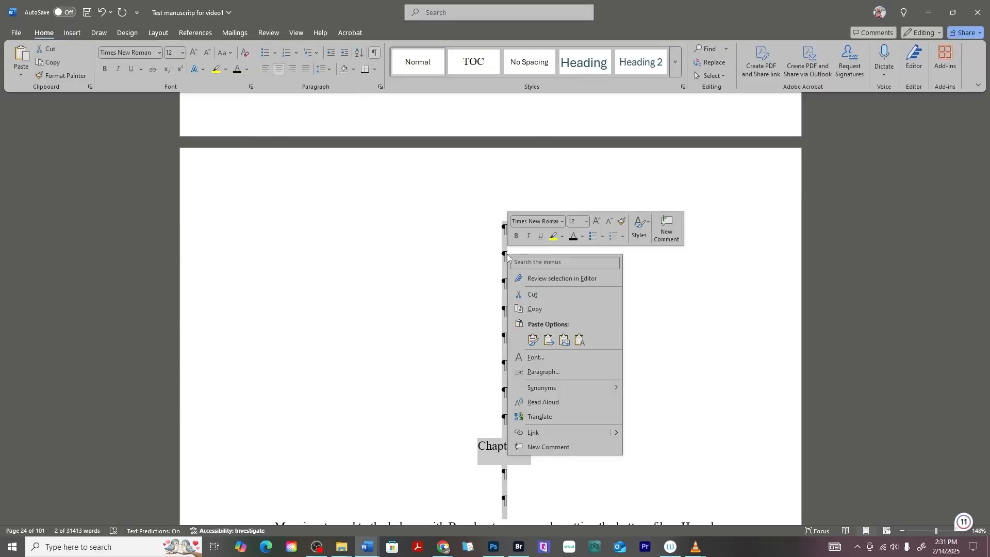
left_click(545, 372)
left_click(552, 290)
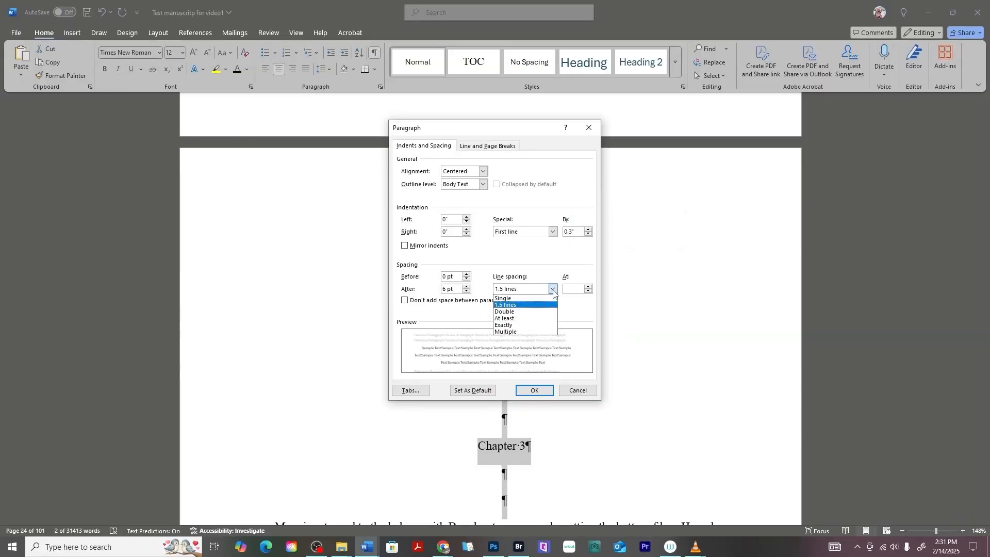
left_click(523, 298)
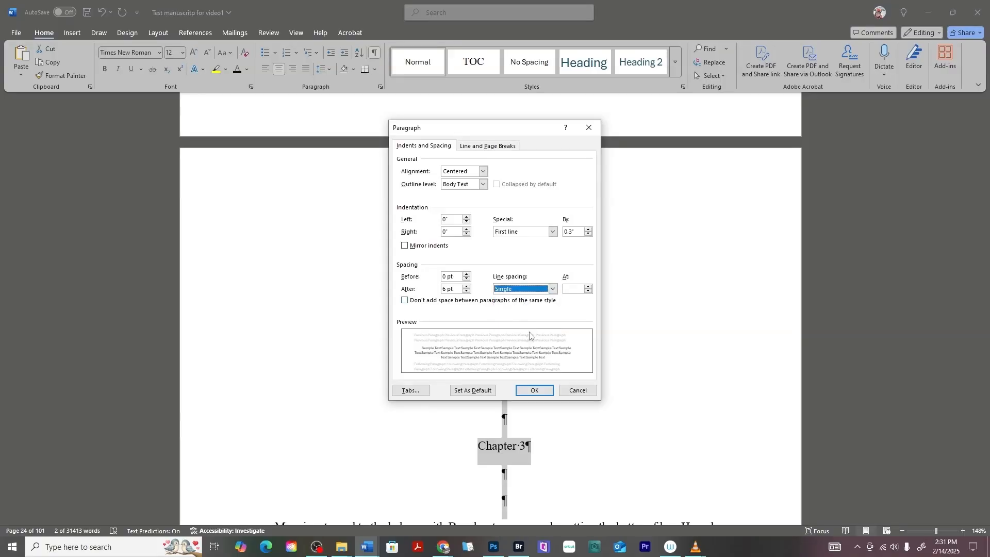
left_click(537, 391)
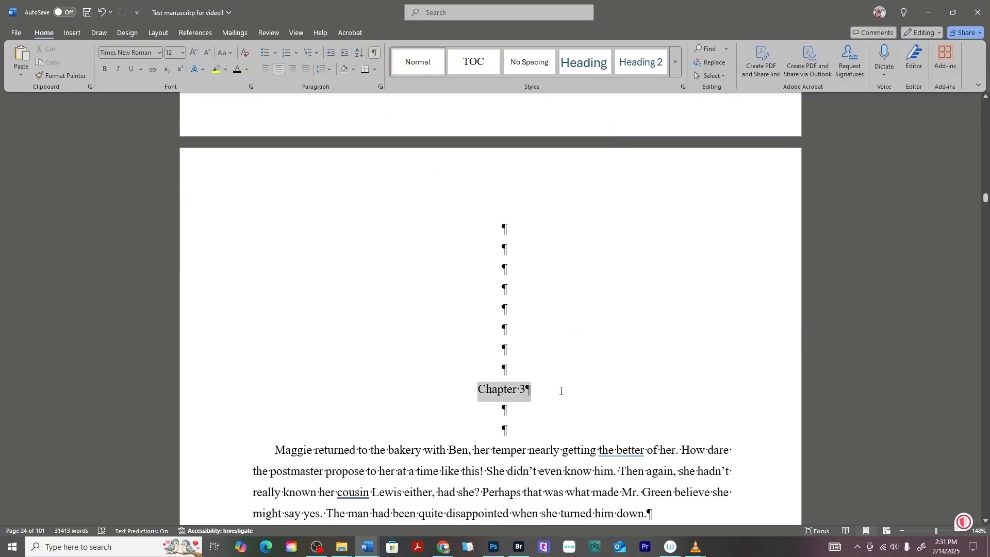
Apply the TOC style to the "Chapter 3" heading.
left_click(494, 67)
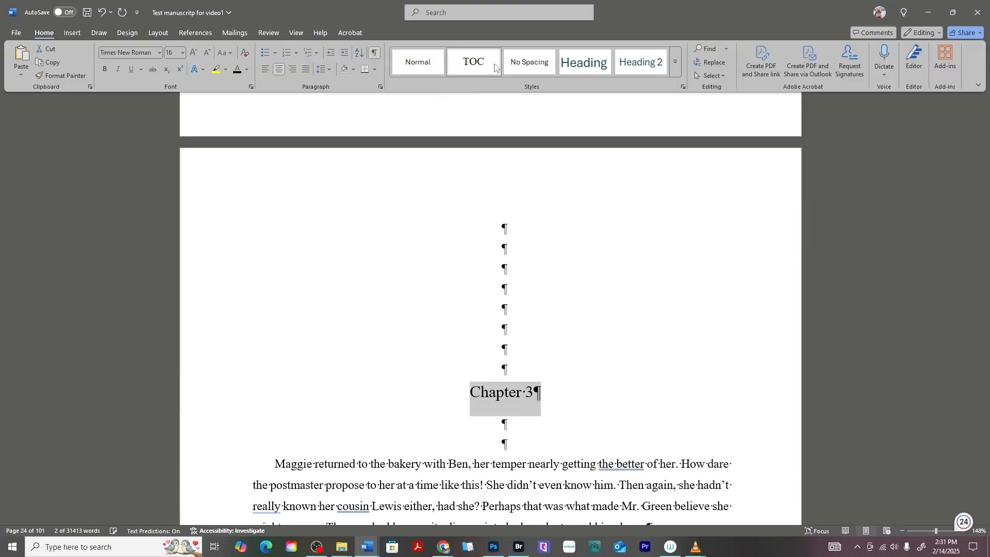
left_click(564, 381)
Add a blank line after the last paragraph before the "Chapter 4" heading and insert a page break there.
scroll(564, 381, "down", 20)
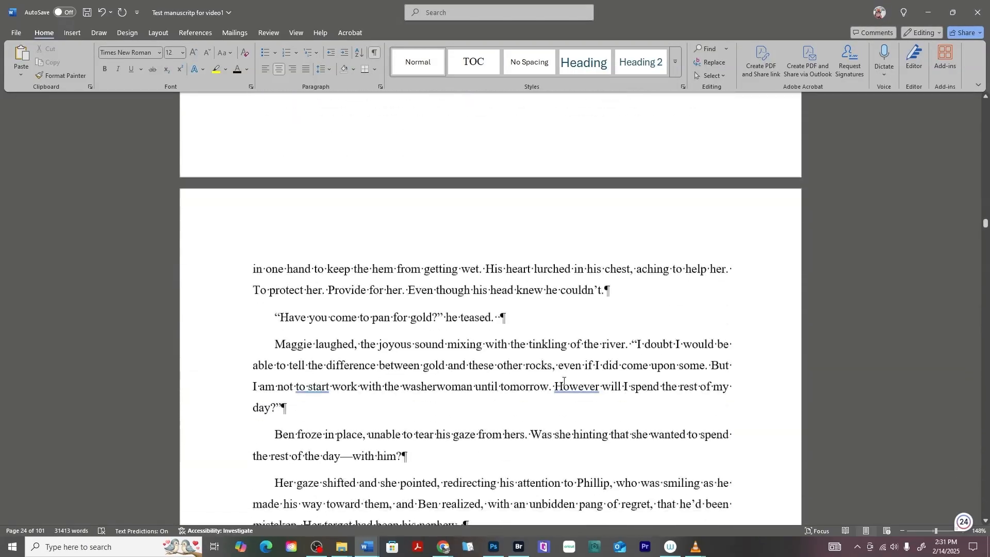
scroll(564, 380, "down", 20)
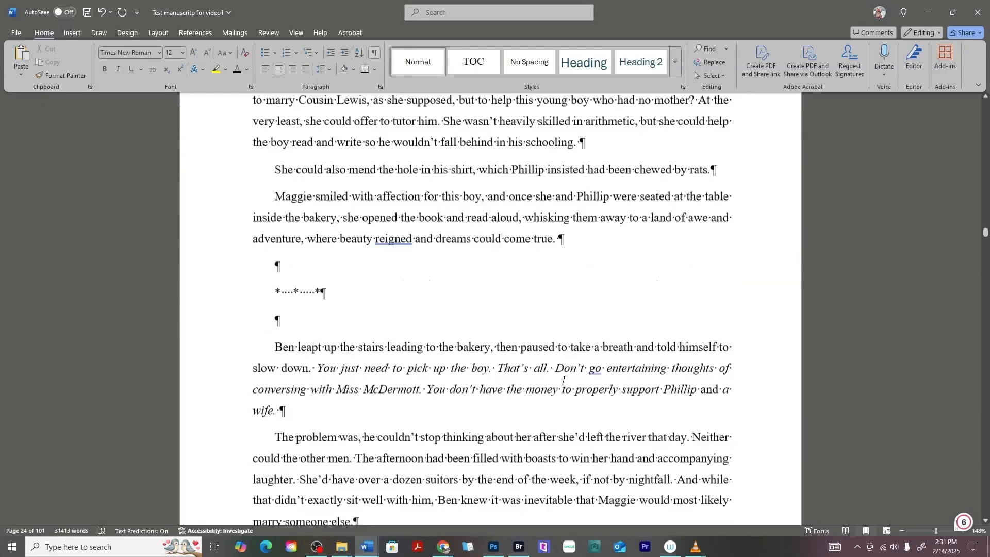
scroll(563, 381, "down", 15)
left_click(623, 226)
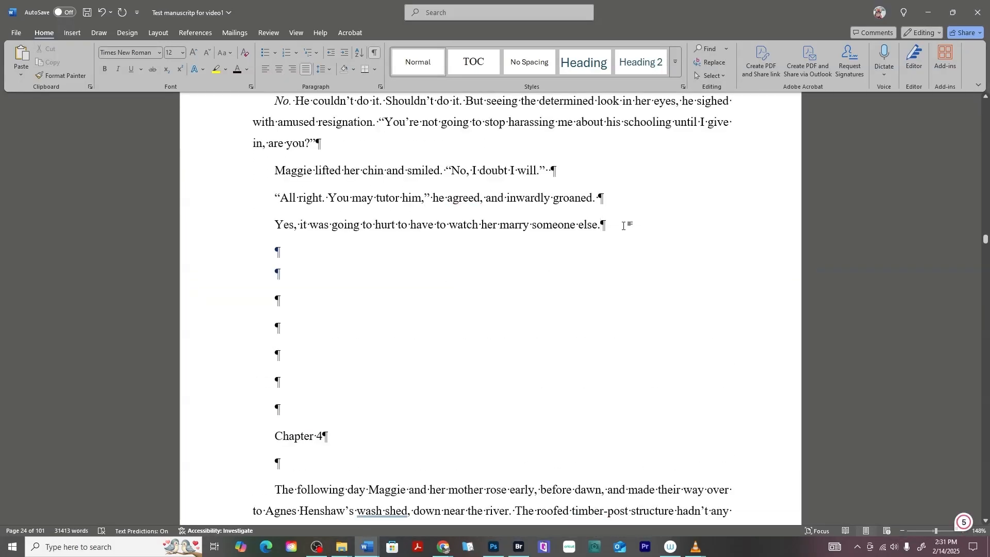
key("Return")
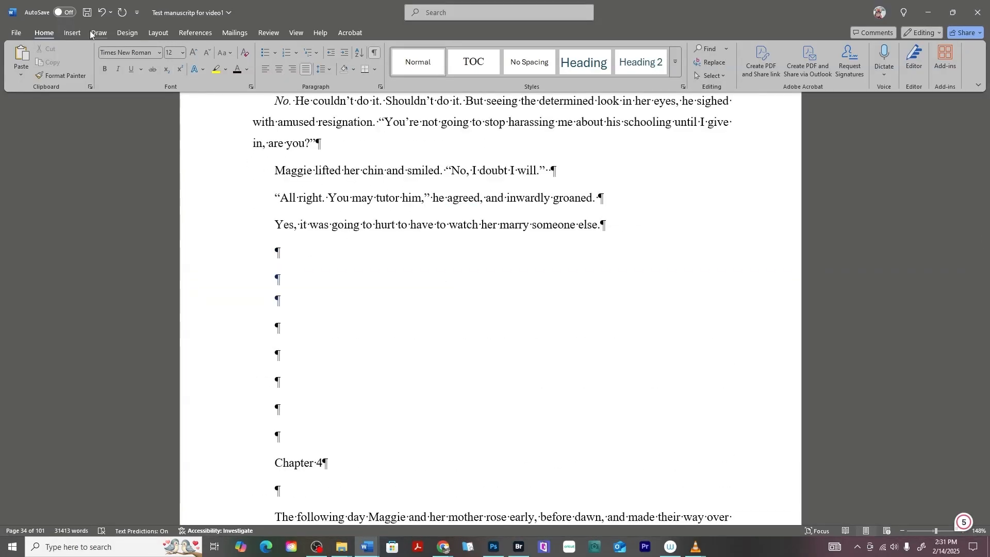
left_click(72, 33)
left_click(67, 62)
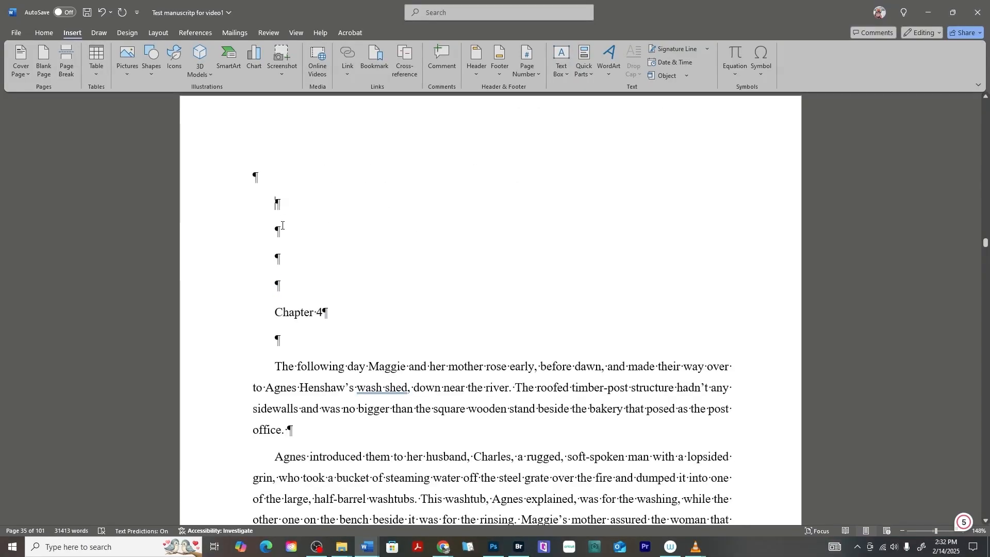
Add four blank lines above the "Chapter 4" heading and one more blank line below it.
left_click(278, 257)
key("Return")
key("Return")
key("Return")
key("Return")
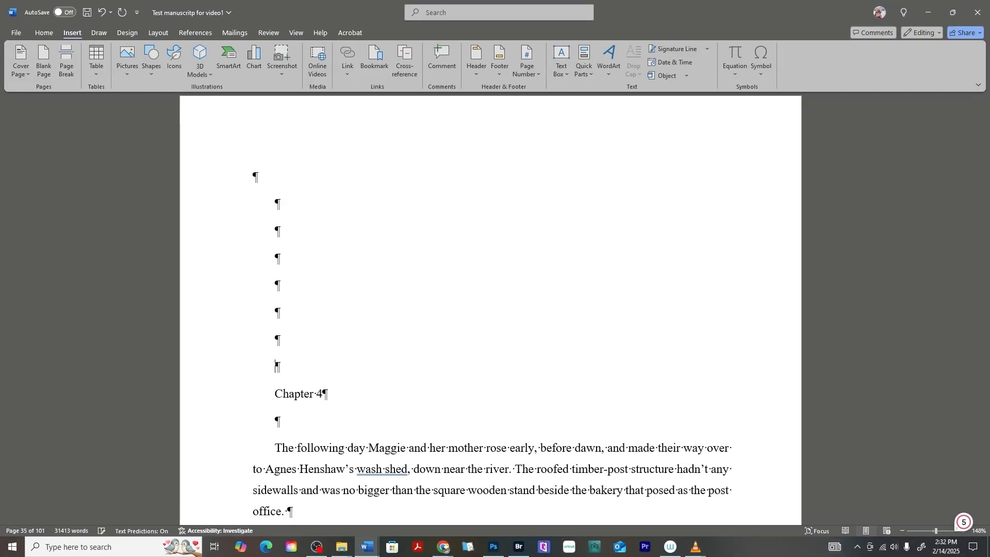
left_click(323, 421)
key("Return")
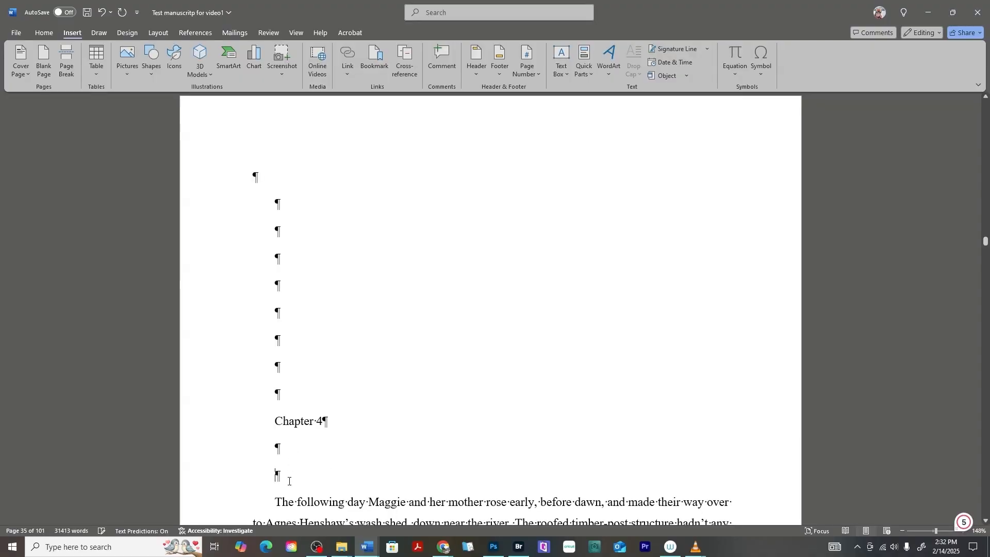
Center the "Chapter 4" heading with its surrounding blank lines, using single line spacing and the TOC style for the heading.
left_click_drag(287, 477, 254, 176)
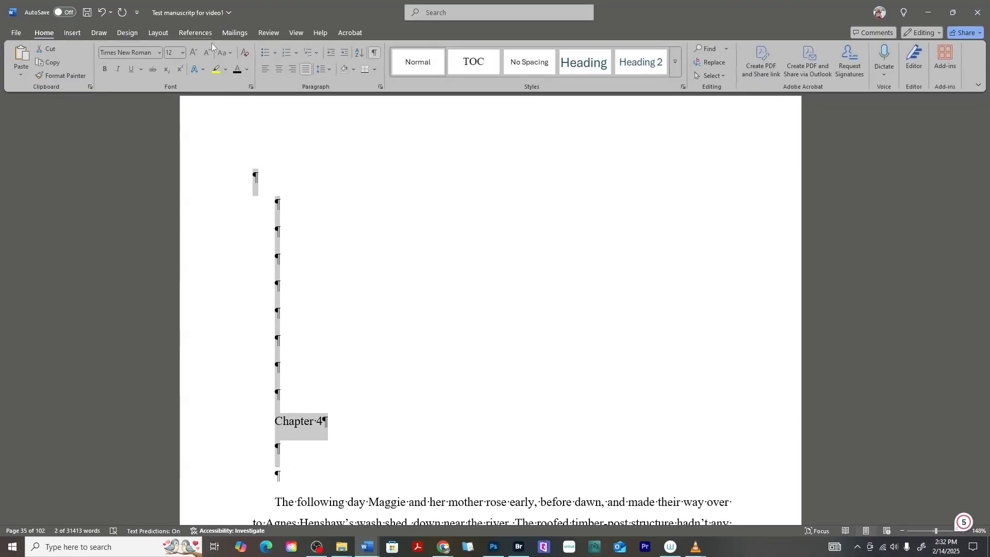
left_click(279, 69)
left_click(566, 362)
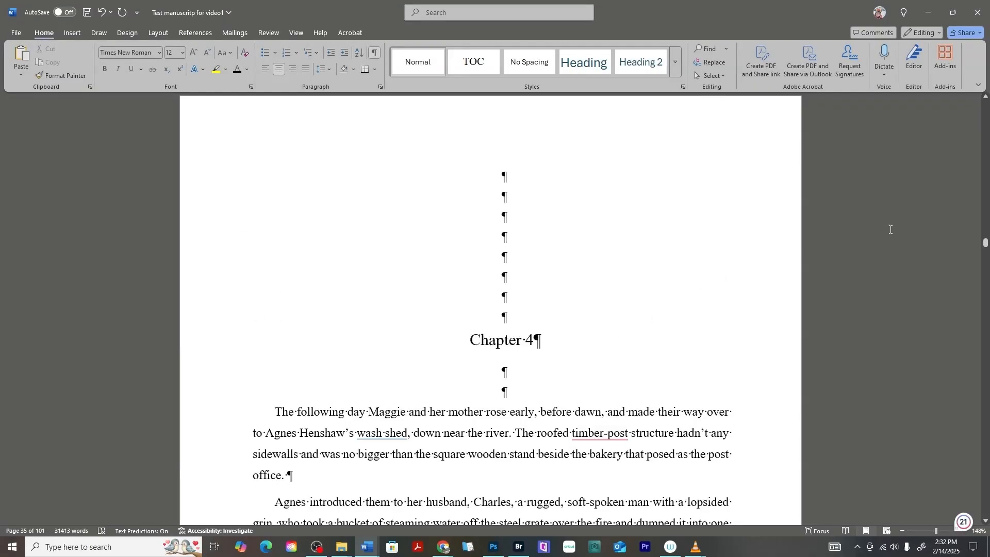
Return to the Chapter 1 opening, place the cursor on the first blank line below the heading, and show the formatting marks.
left_click_drag(986, 244, 986, 249)
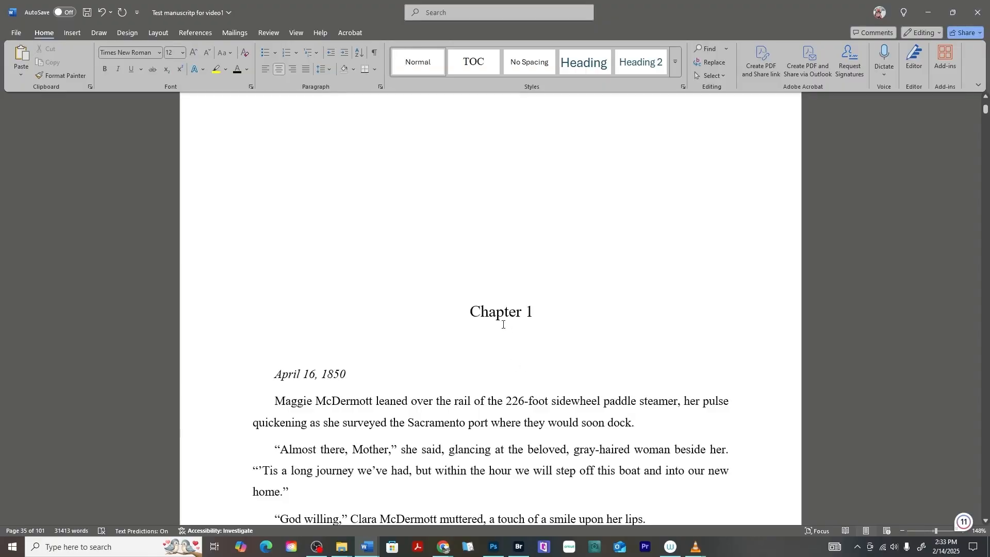
left_click(502, 324)
left_click(374, 53)
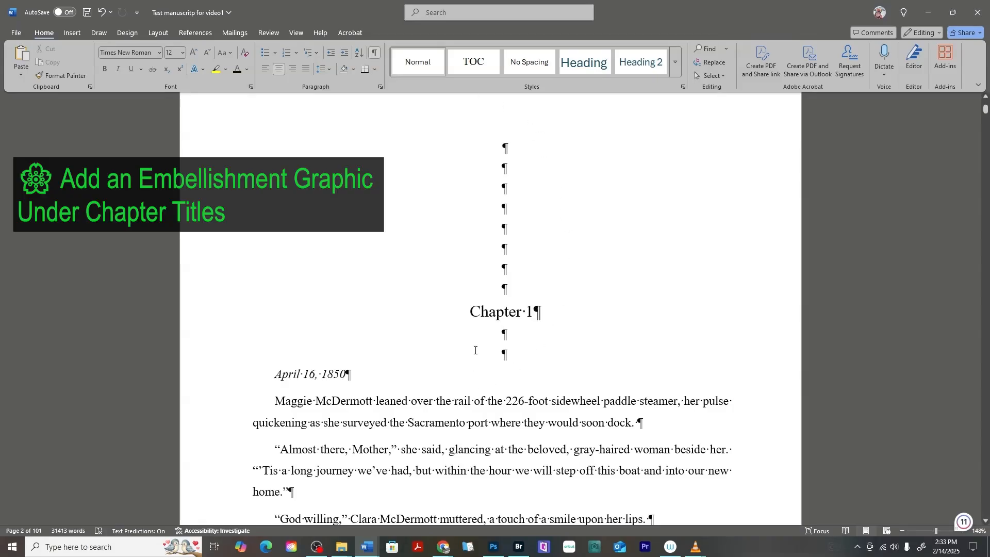
Switch to the Hearts Sewn With Love folder in File Explorer and preview the 160px embellishment image.
mouse_move(344, 553)
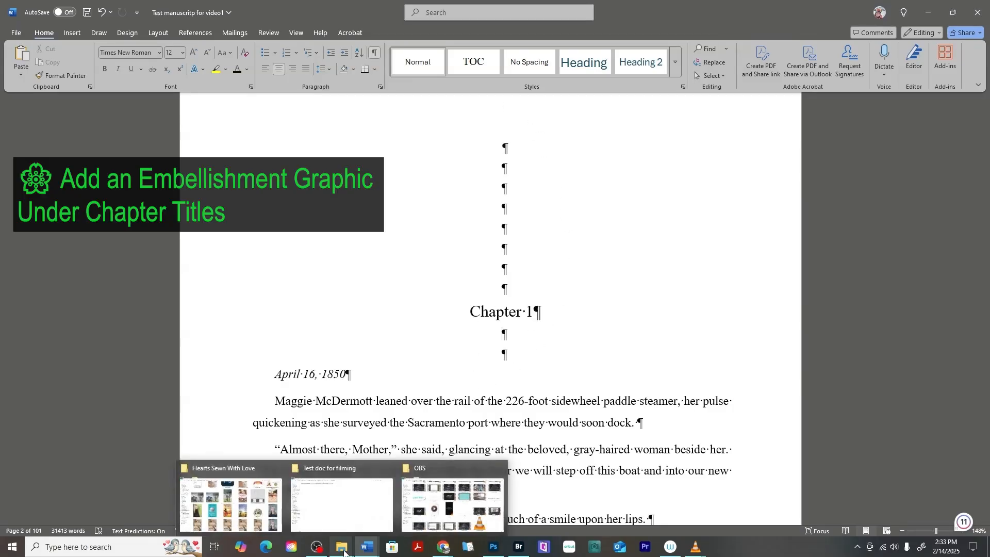
left_click(230, 502)
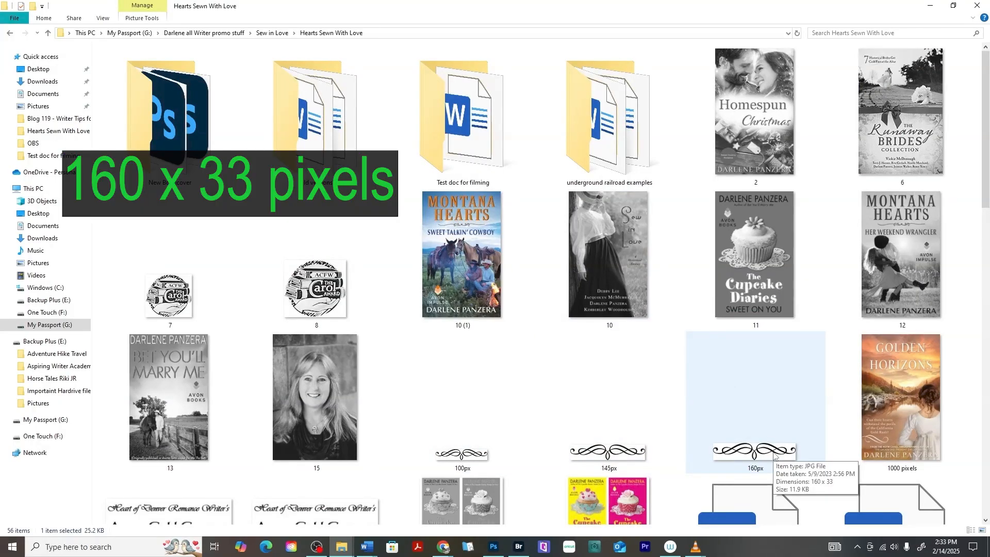
left_click(774, 455)
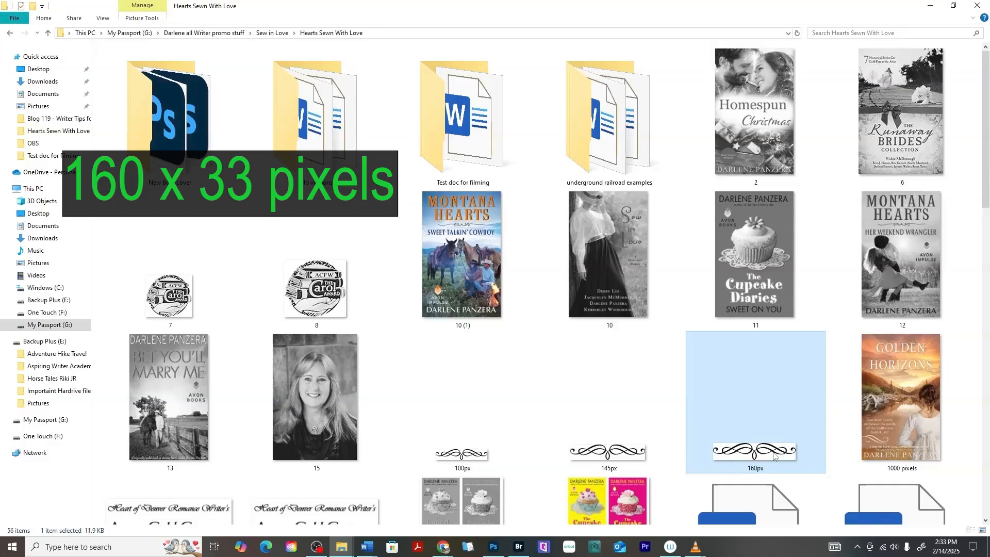
double_click(773, 455)
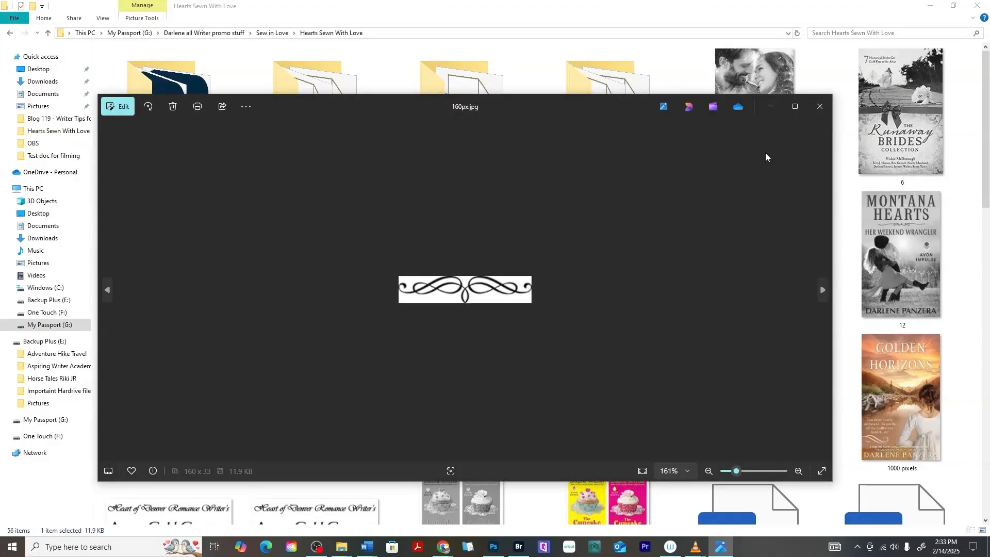
left_click(819, 106)
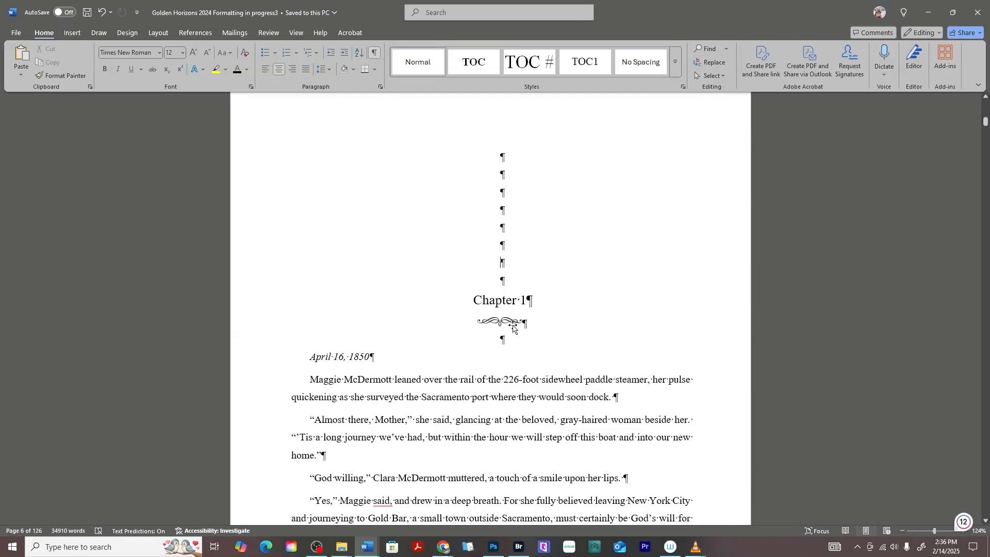
In the Golden Horizons document, hide the formatting marks and check the embellishment graphic under the "Chapter 1" heading.
left_click(513, 326)
left_click(544, 331)
left_click(374, 53)
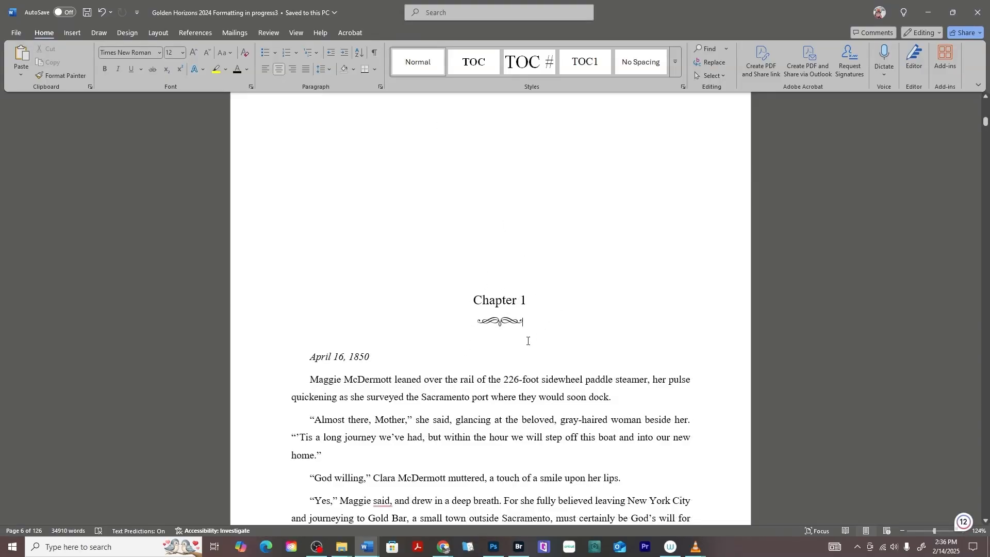
Remove the embellishment graphic under the "Chapter 1" heading and show the formatting marks again.
left_click(504, 322)
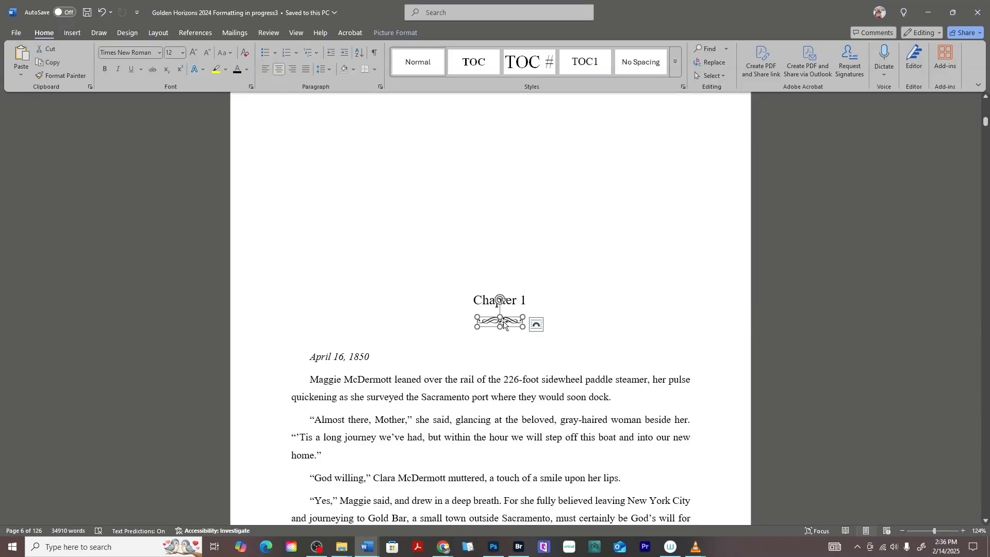
key("ctrl+z")
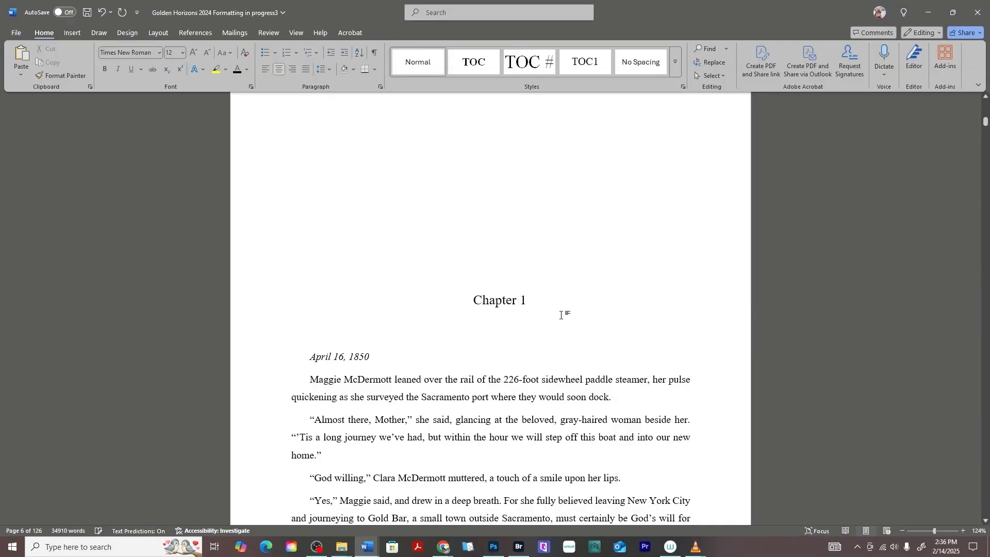
left_click(374, 52)
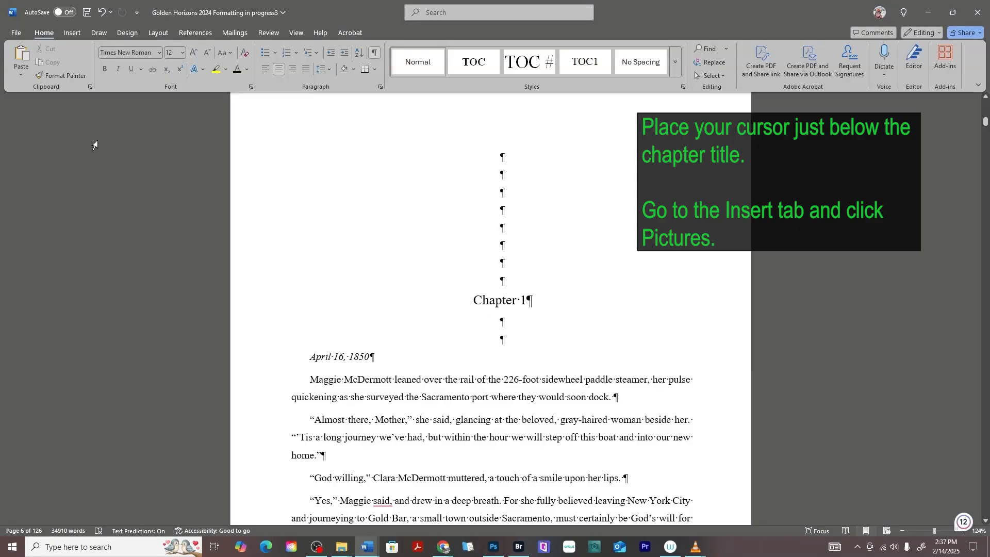
Insert the picture 160px from this device on the blank line just below the "Chapter 1" heading.
left_click(69, 33)
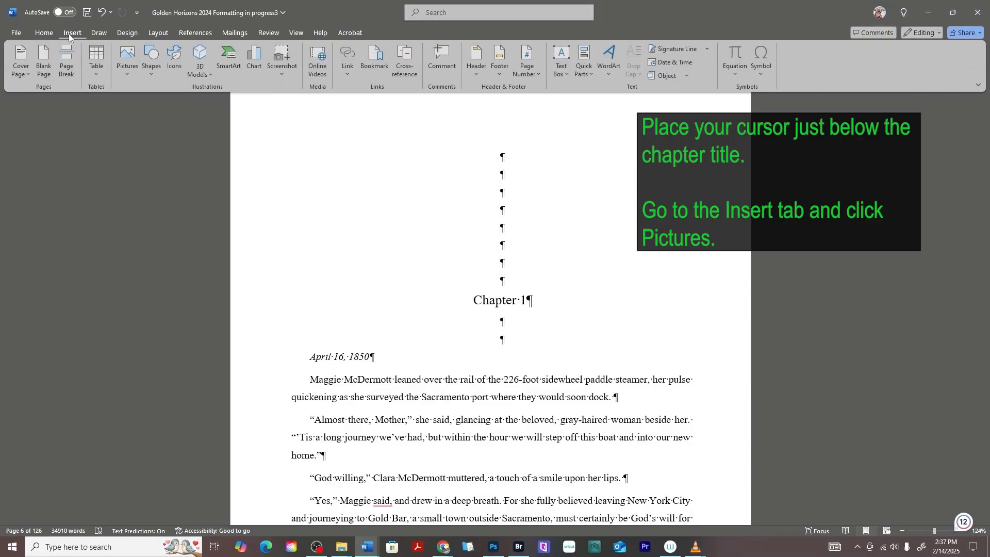
left_click(128, 70)
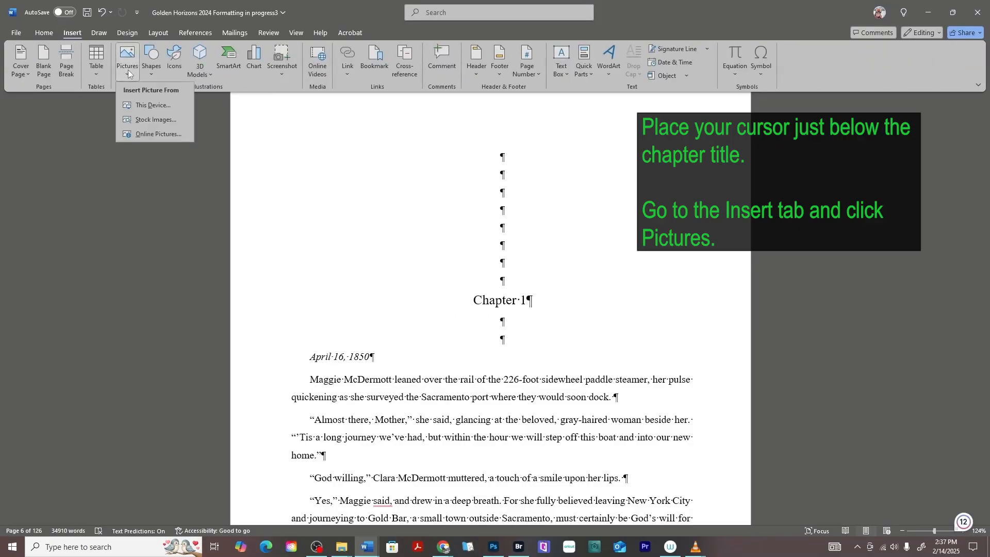
left_click(150, 106)
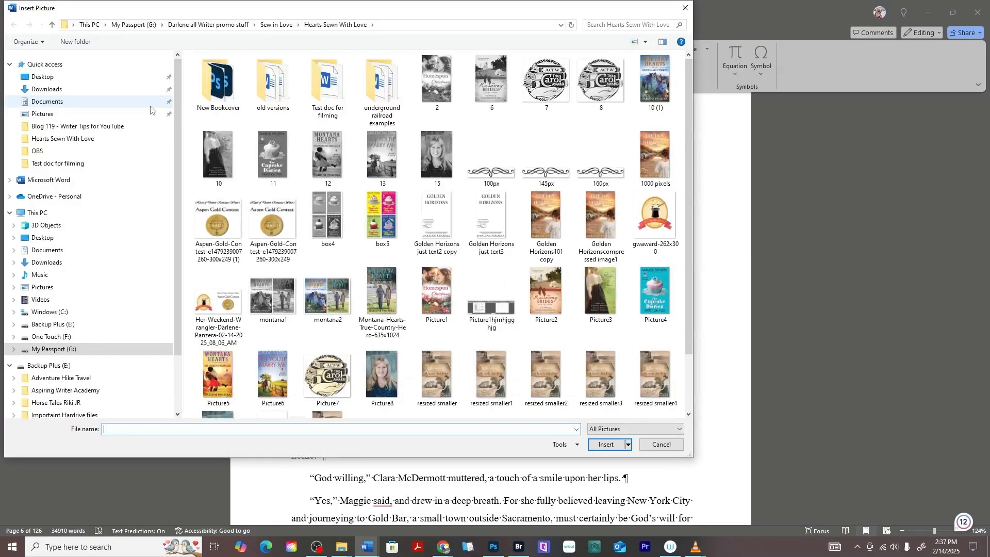
left_click(614, 180)
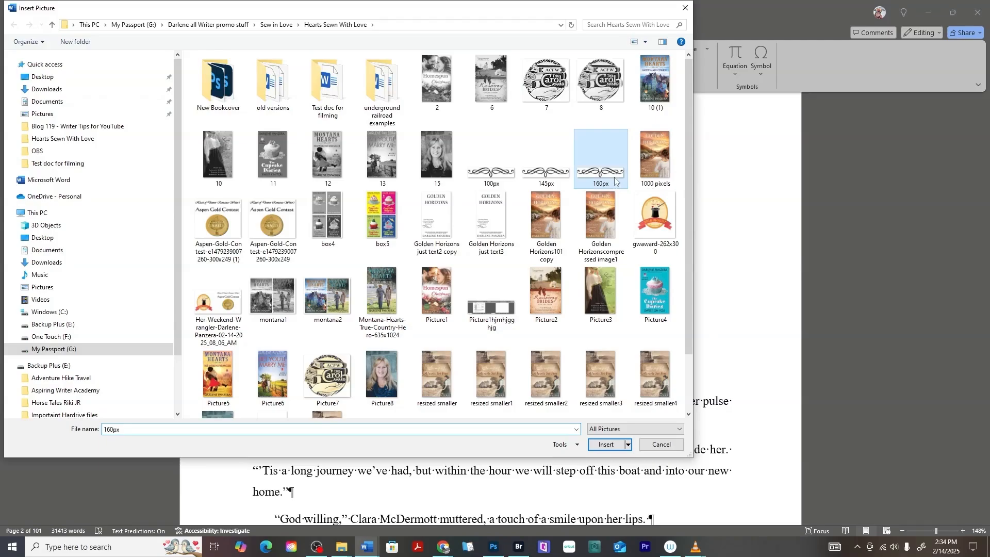
left_click(606, 445)
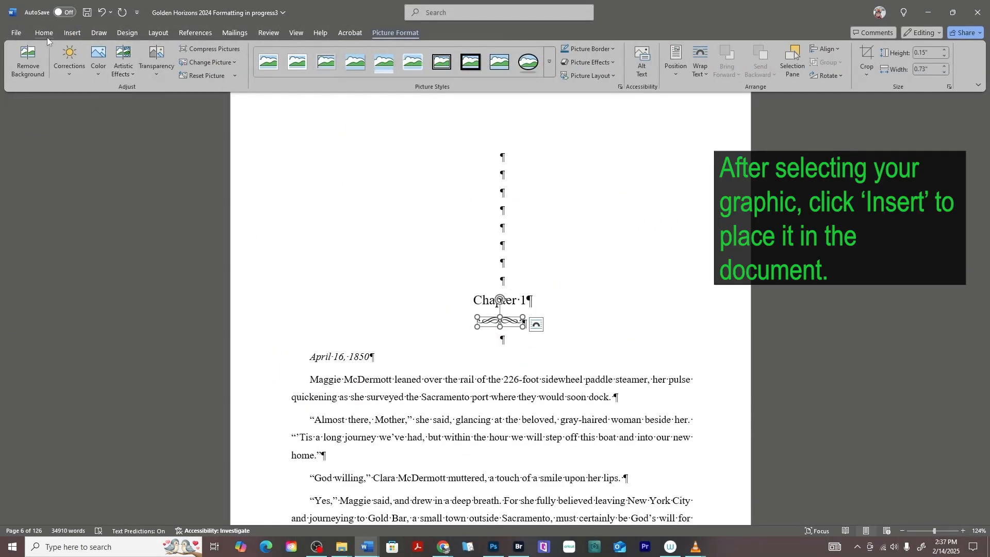
Center the embellishment graphic under the "Chapter 1" heading and hide the formatting marks.
left_click(44, 33)
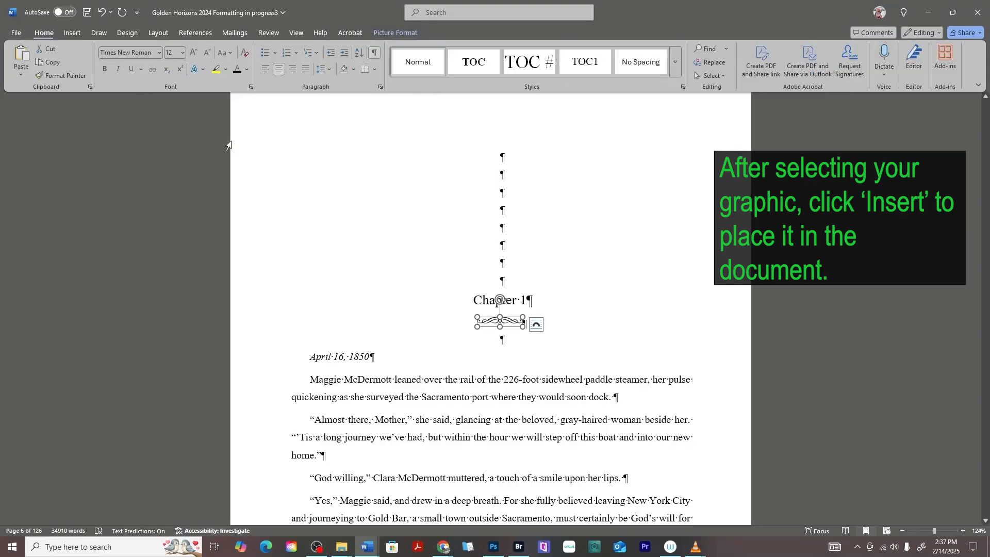
left_click(276, 68)
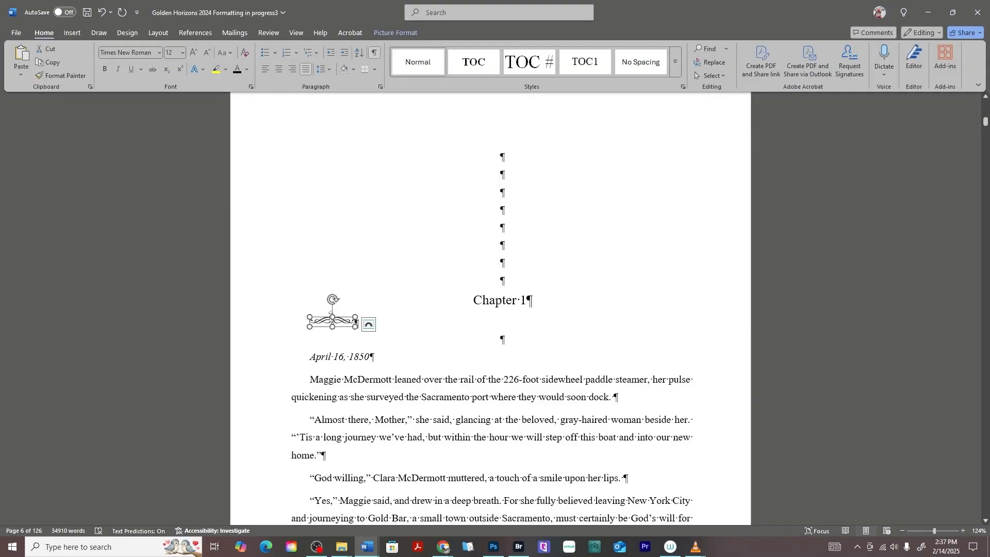
left_click(277, 70)
left_click(689, 252)
key("ctrl+shift+8")
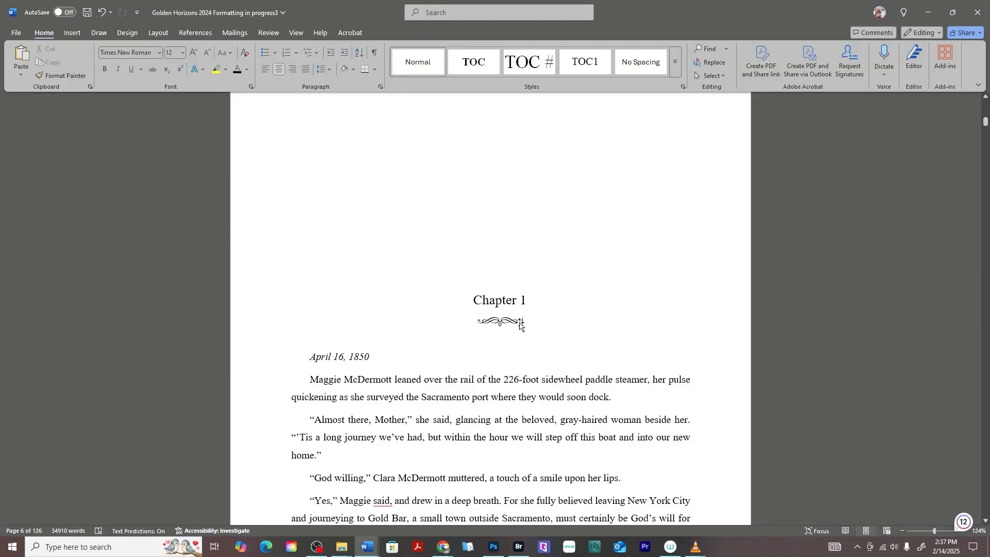
Remove the embellishment graphic under the "Chapter 2" heading and show the formatting marks.
scroll(514, 322, "down", 20)
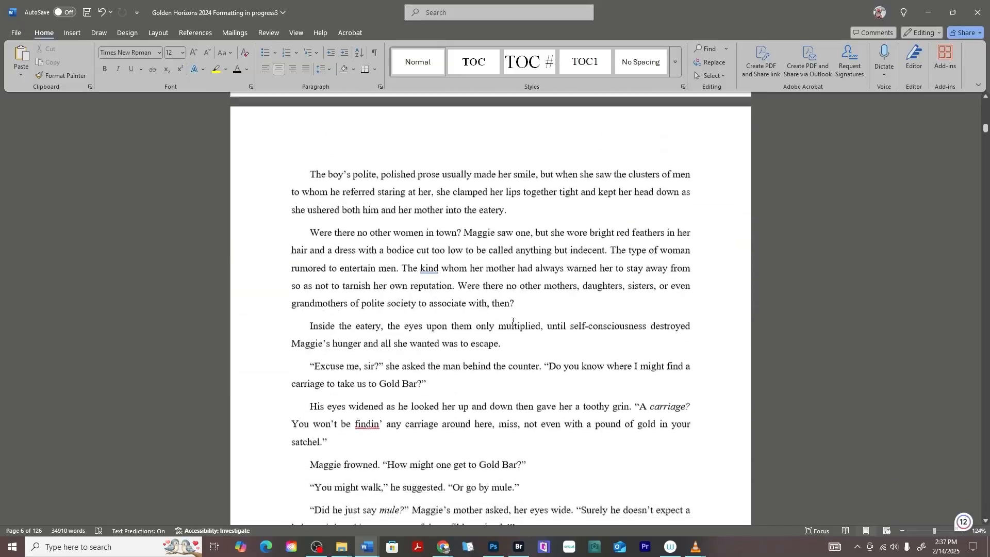
scroll(512, 322, "down", 20)
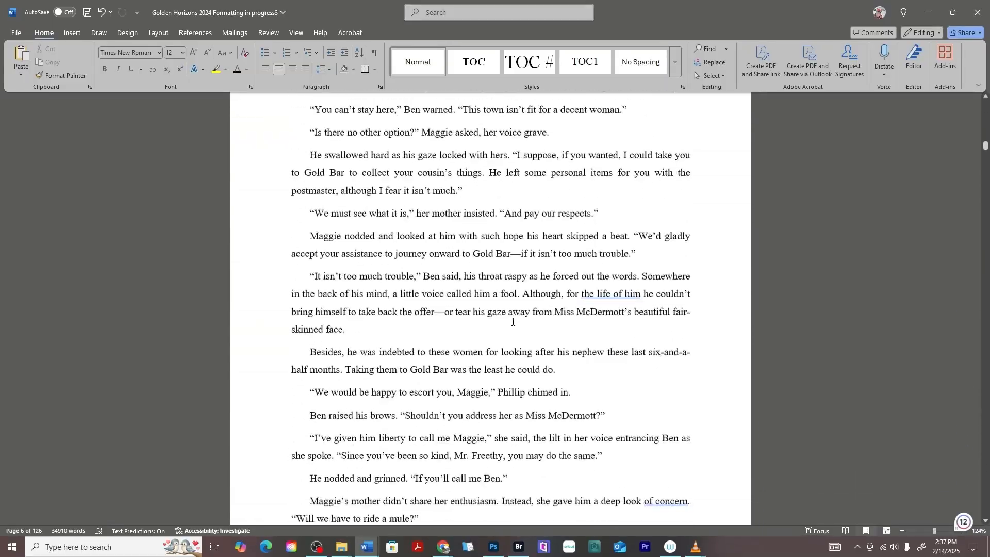
scroll(513, 322, "down", 5)
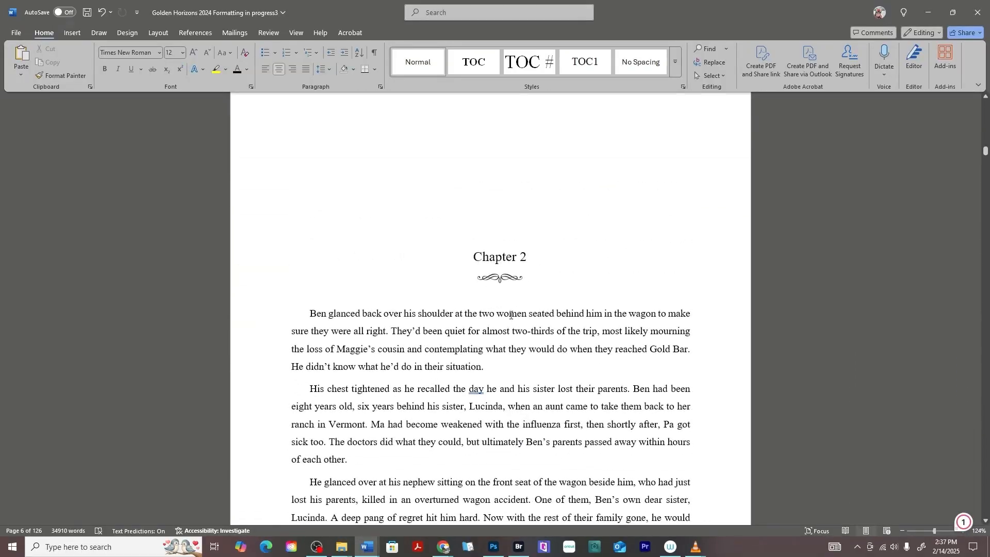
left_click(502, 279)
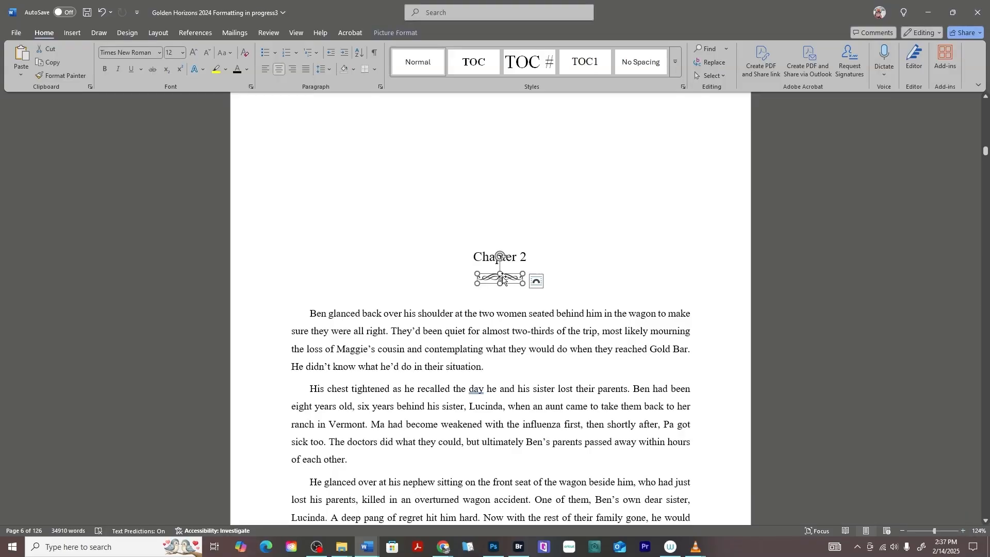
key("Delete")
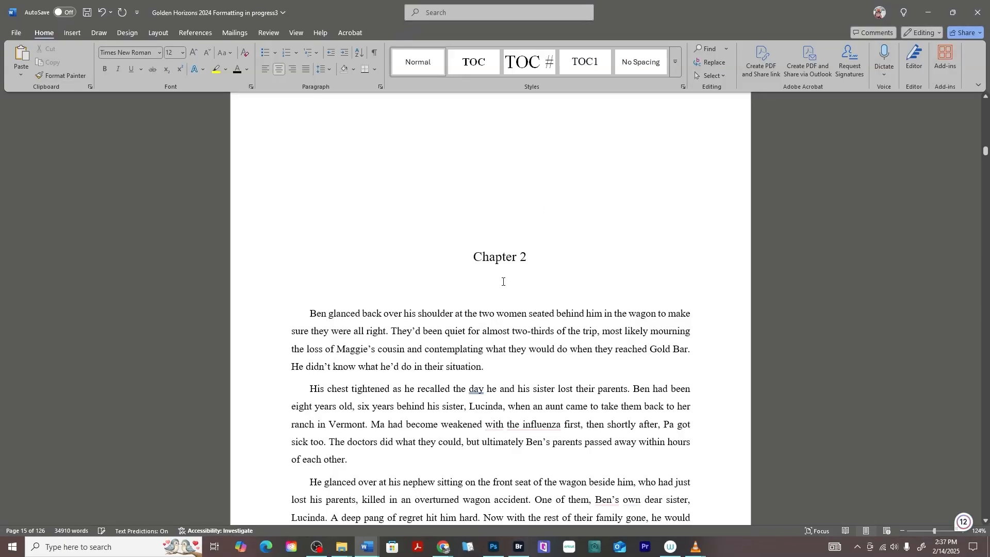
key("ctrl+shift+8")
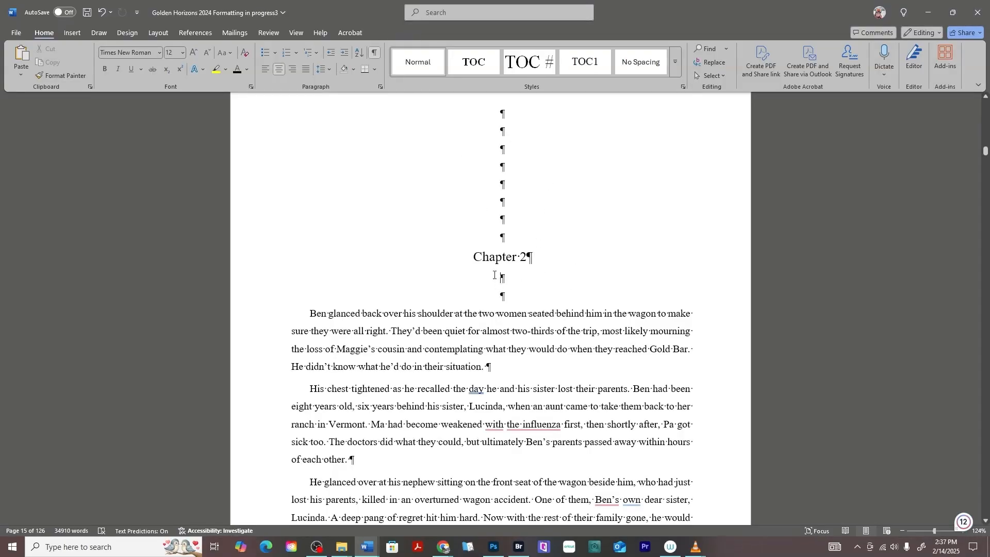
Insert the picture 160px from this device on the blank line just below the "Chapter 2" heading.
left_click(72, 32)
left_click(128, 72)
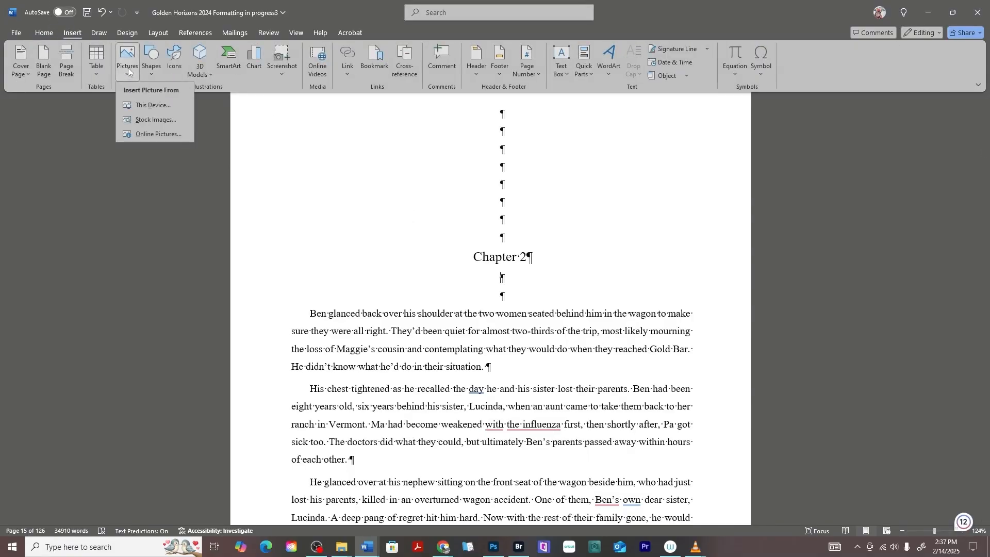
left_click(162, 105)
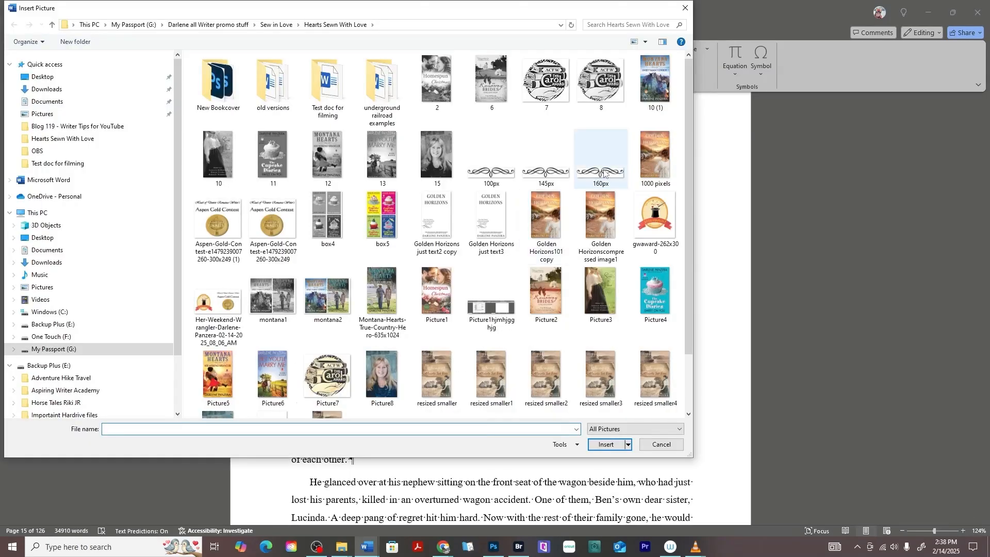
left_click(604, 172)
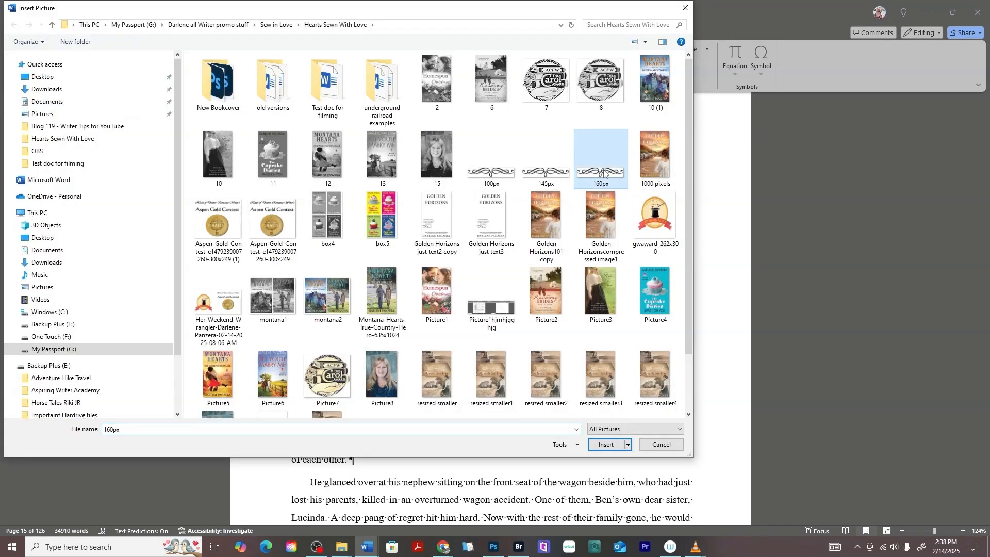
left_click(605, 445)
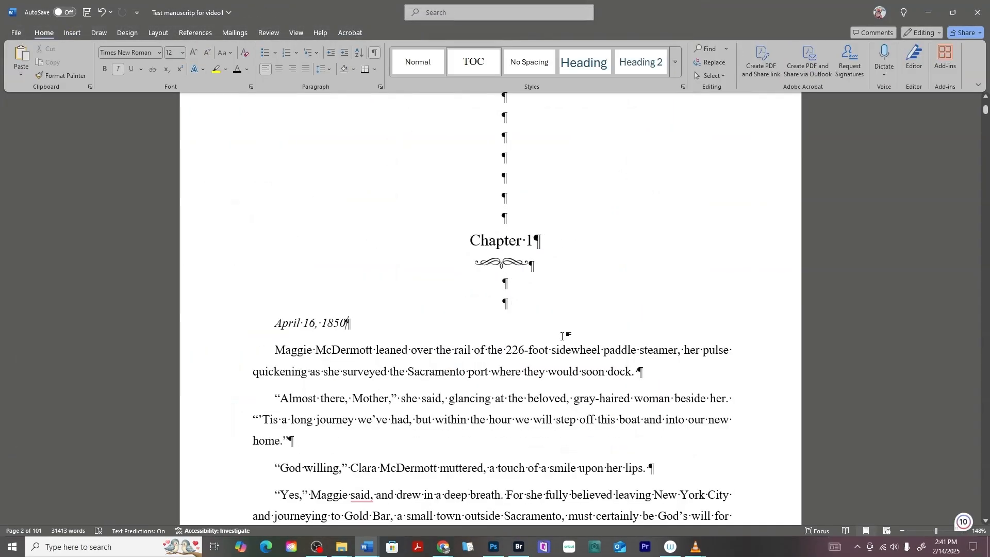
In the test manuscript, center the line of three scene-break asterisks in Chapter 1.
scroll(563, 336, "down", 10)
scroll(563, 336, "down", 15)
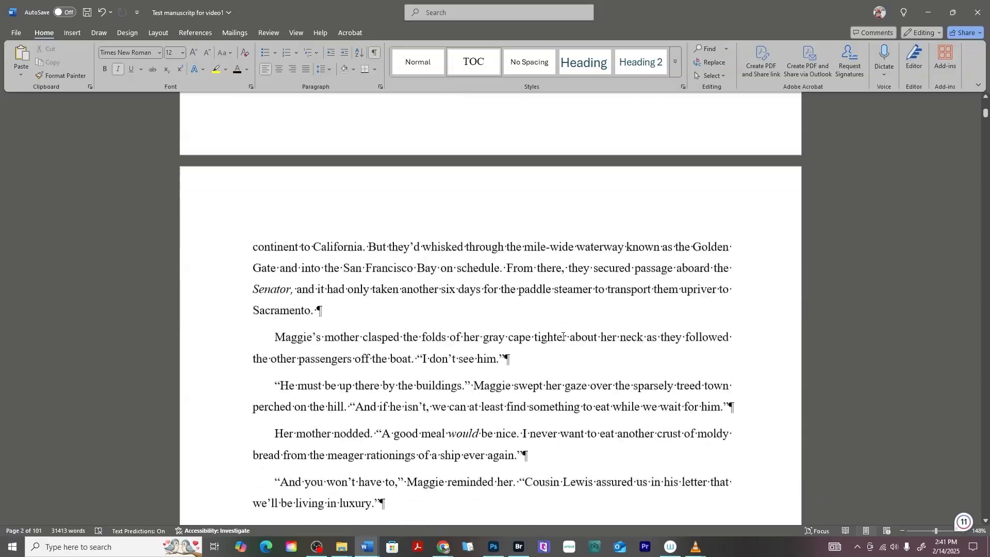
scroll(563, 336, "down", 15)
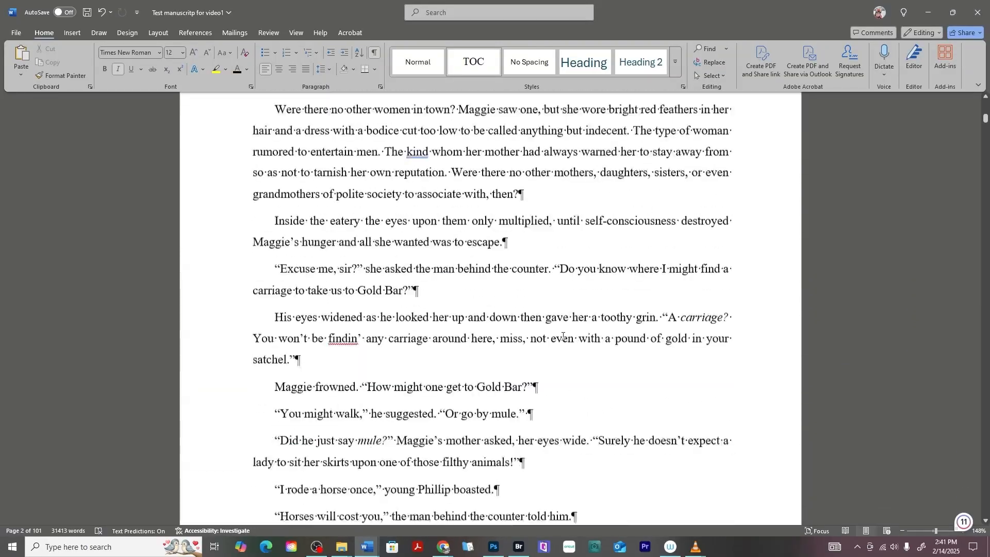
scroll(563, 336, "down", 15)
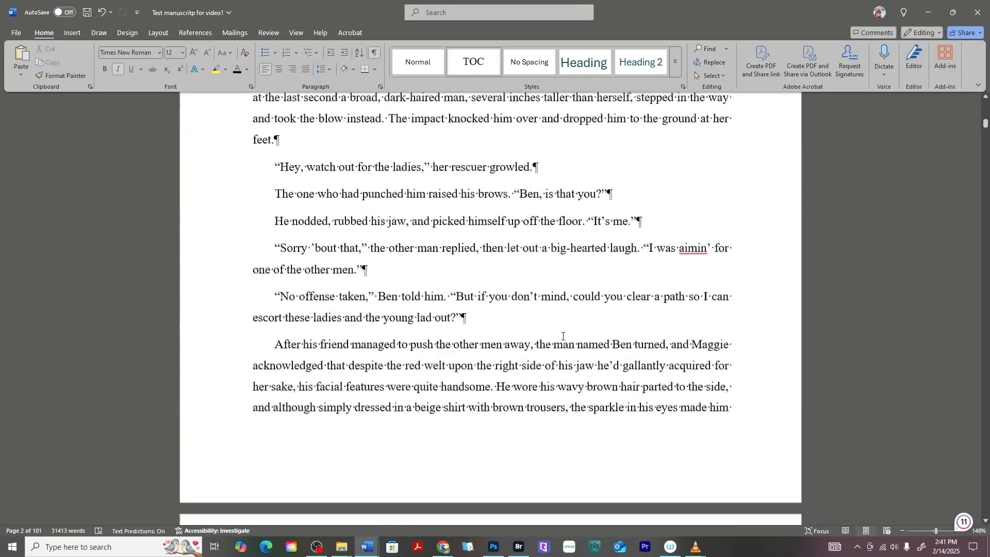
scroll(563, 336, "down", 15)
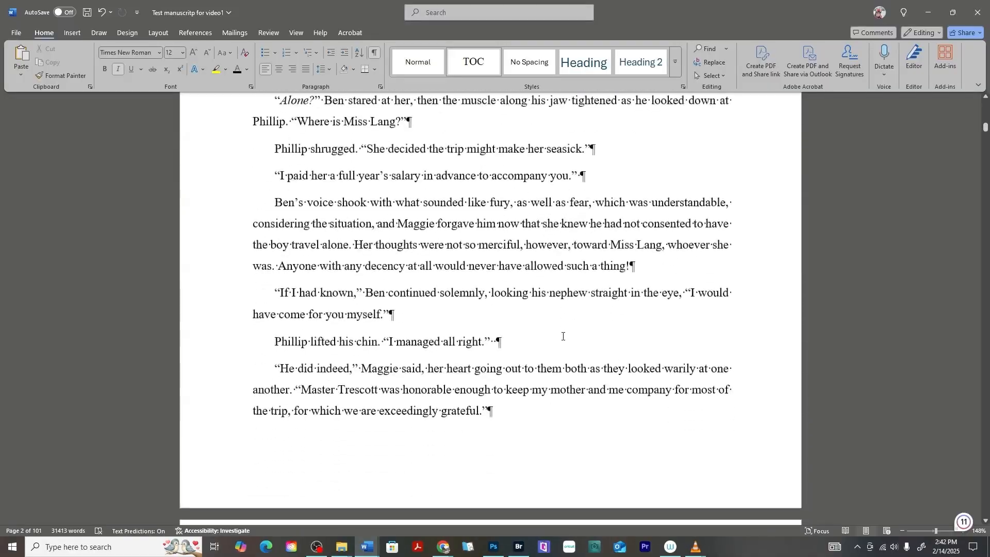
scroll(560, 337, "down", 3)
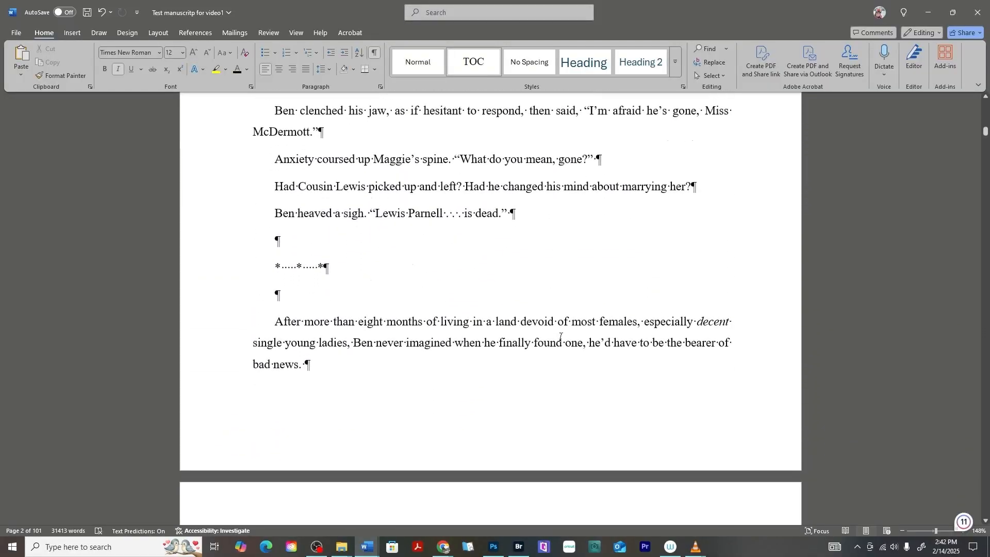
scroll(560, 337, "up", 3)
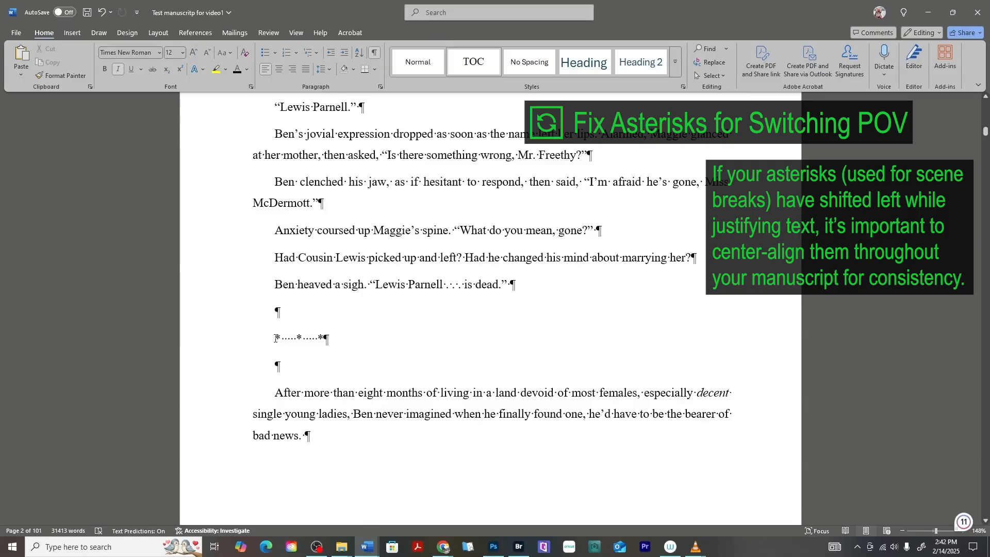
triple_click(336, 336)
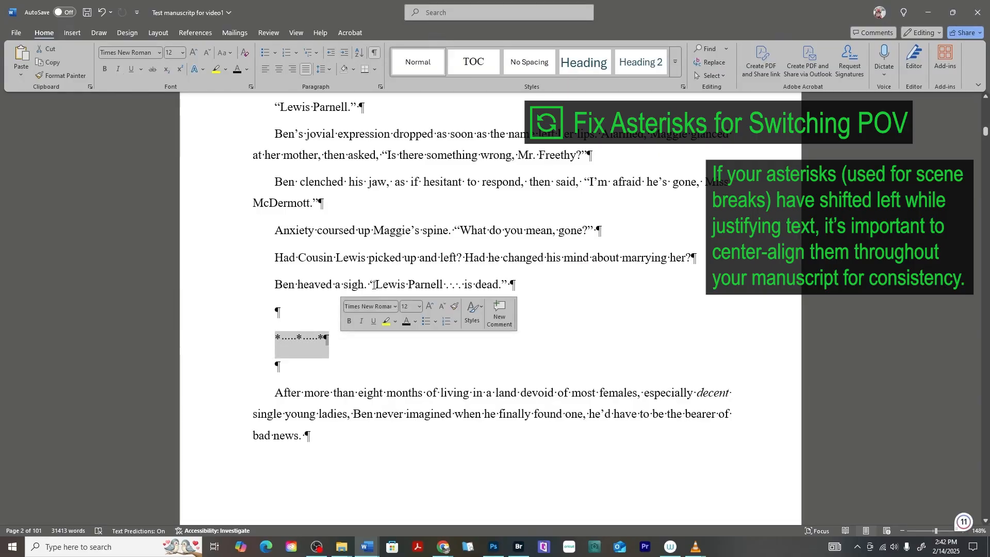
left_click(403, 269)
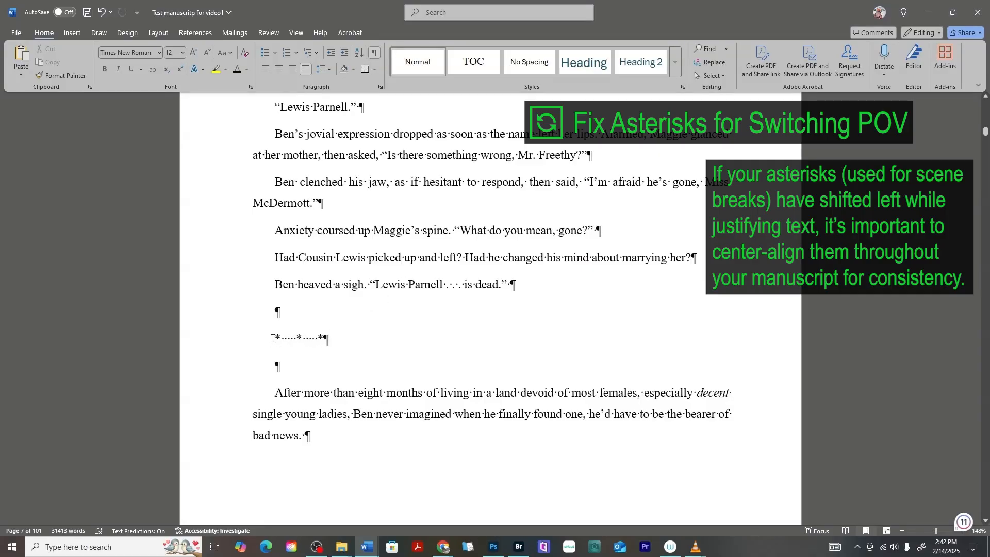
left_click_drag(272, 338, 338, 339)
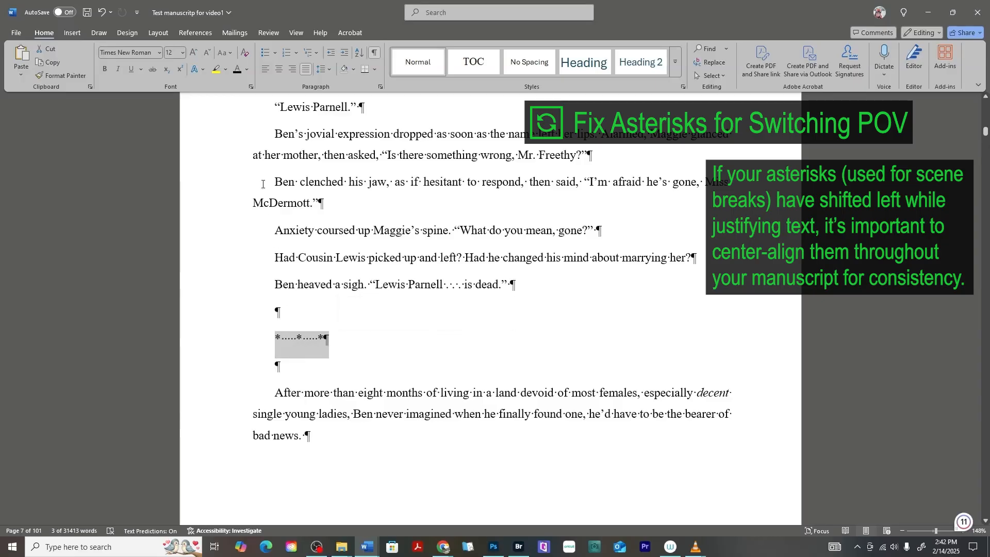
left_click(279, 67)
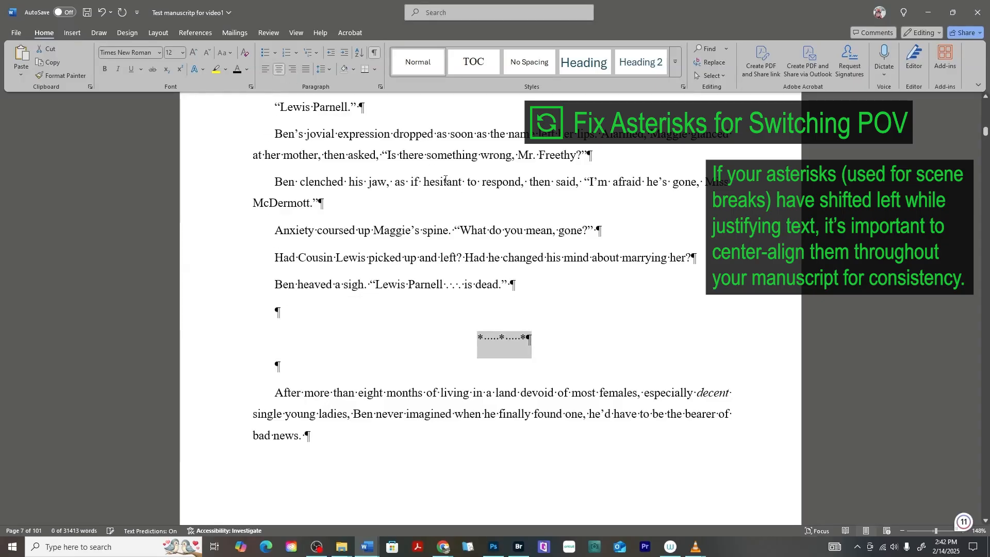
Hide the formatting marks to check the centered scene-break asterisks, and show the marks again.
left_click(373, 52)
left_click(510, 258)
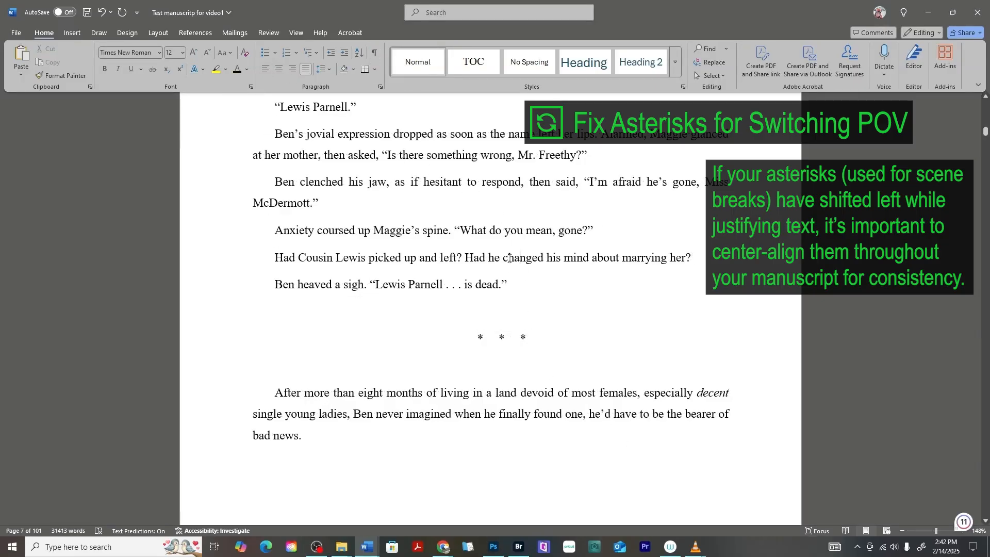
left_click(375, 53)
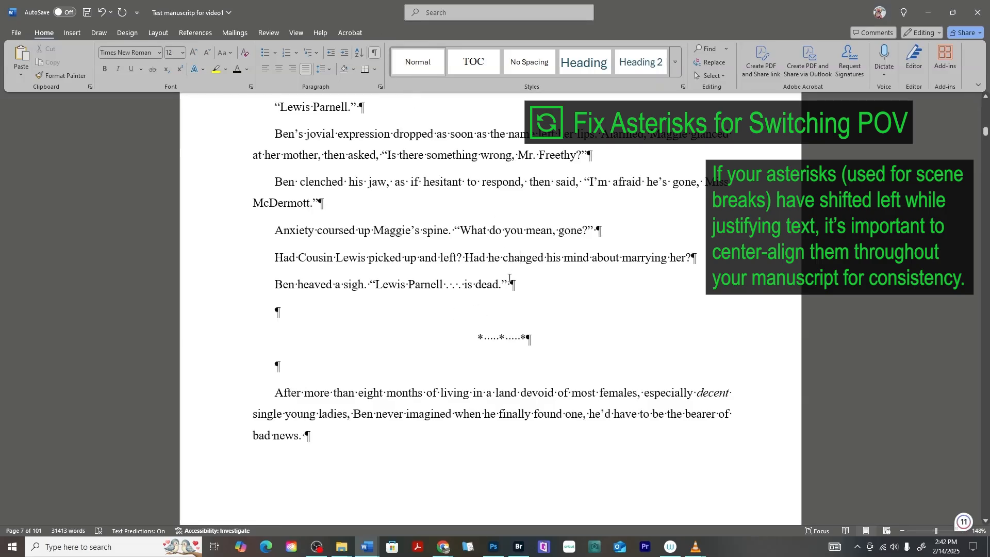
Add an extra blank line below the centered asterisks and delete the surplus blank line again.
left_click(279, 366)
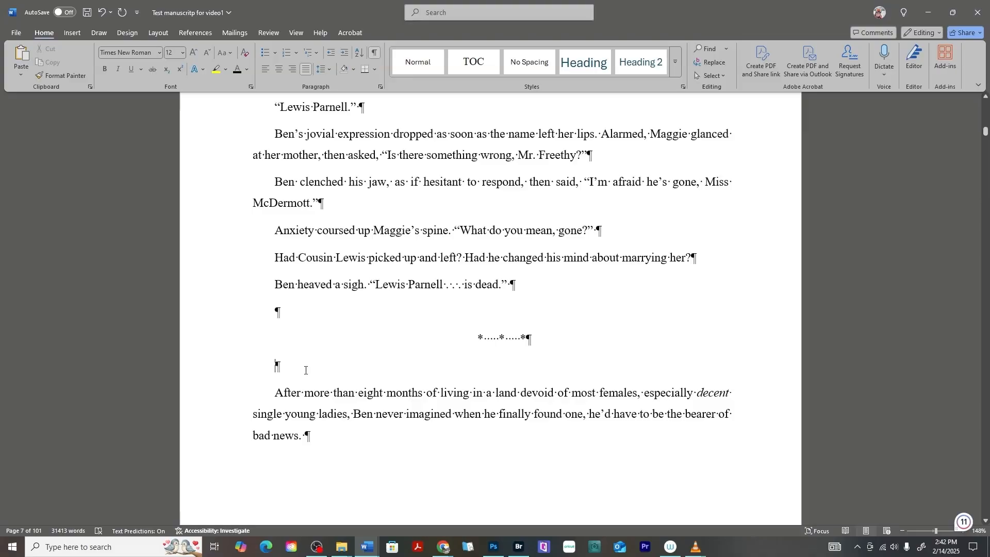
key("Return")
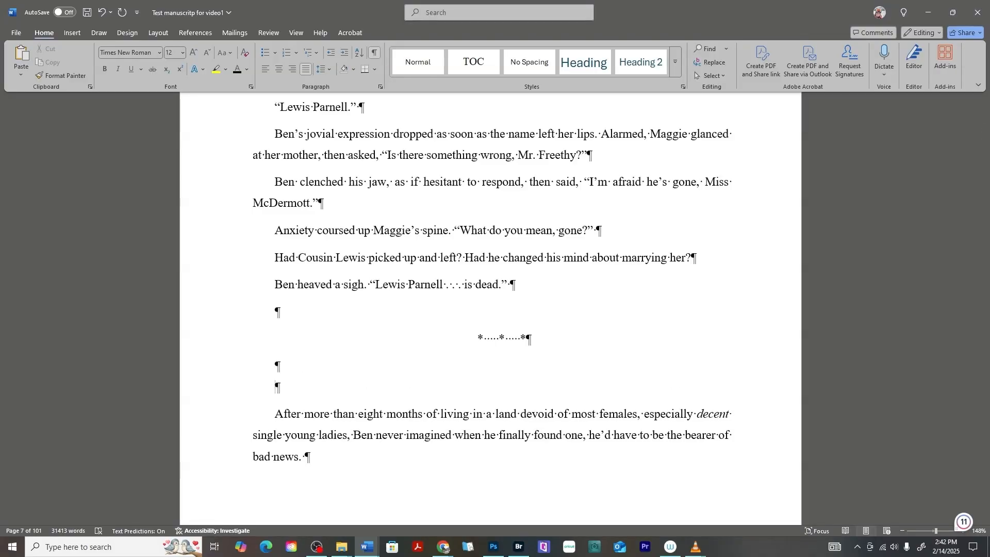
left_click_drag(276, 367, 290, 369)
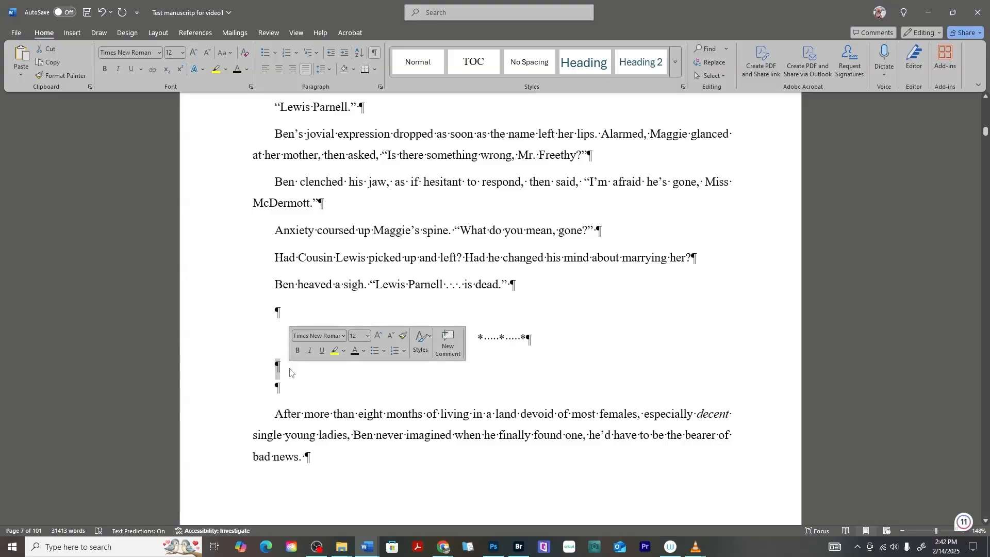
key("Delete")
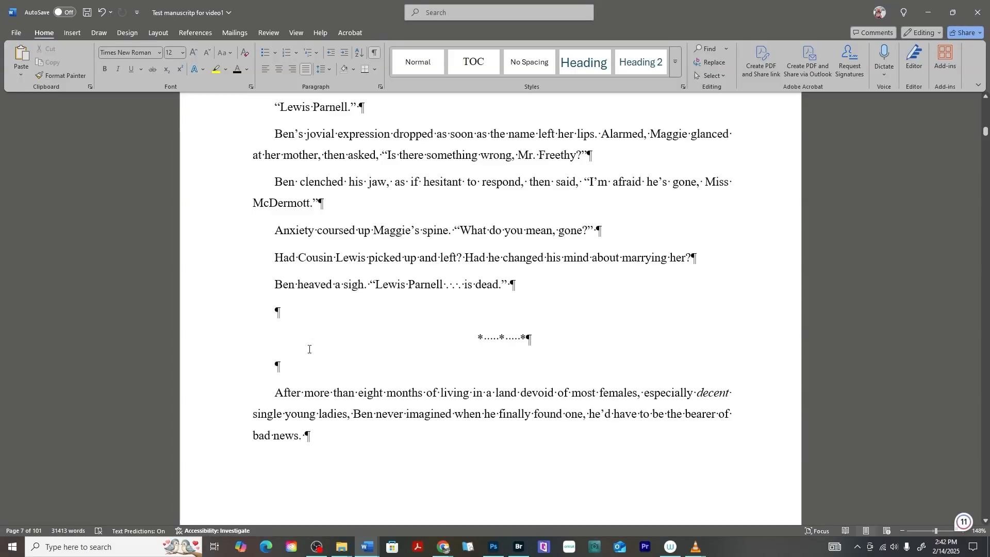
In Chapter 2, select the red paragraph mark after "school?" and hide the formatting marks to check the text without them.
scroll(309, 347, "down", 10)
scroll(500, 347, "down", 15)
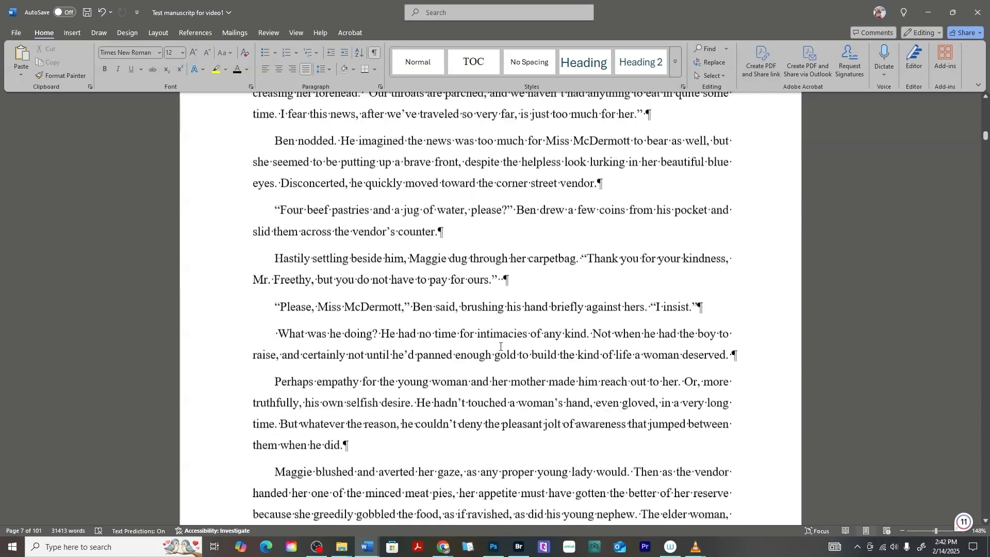
scroll(500, 347, "down", 20)
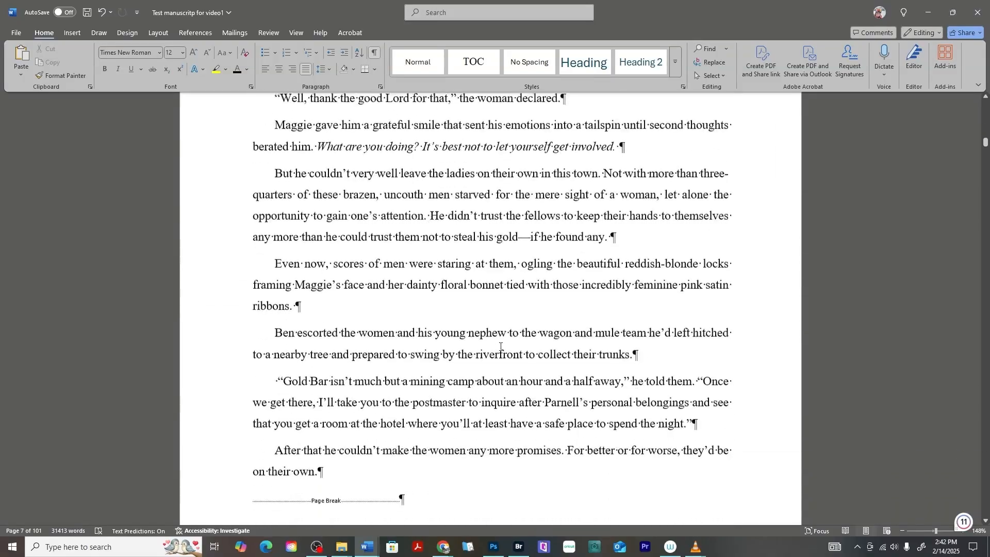
scroll(500, 346, "down", 20)
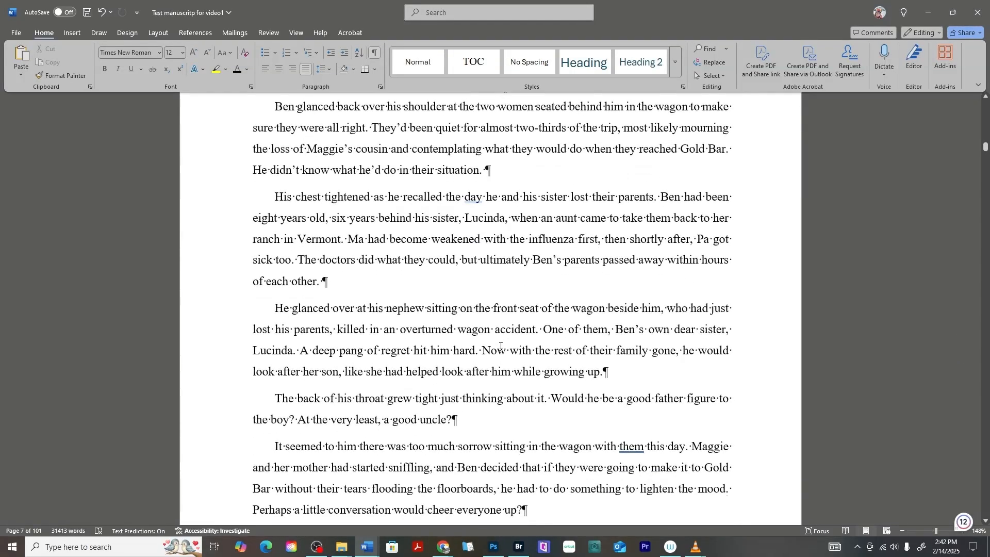
scroll(499, 346, "down", 1)
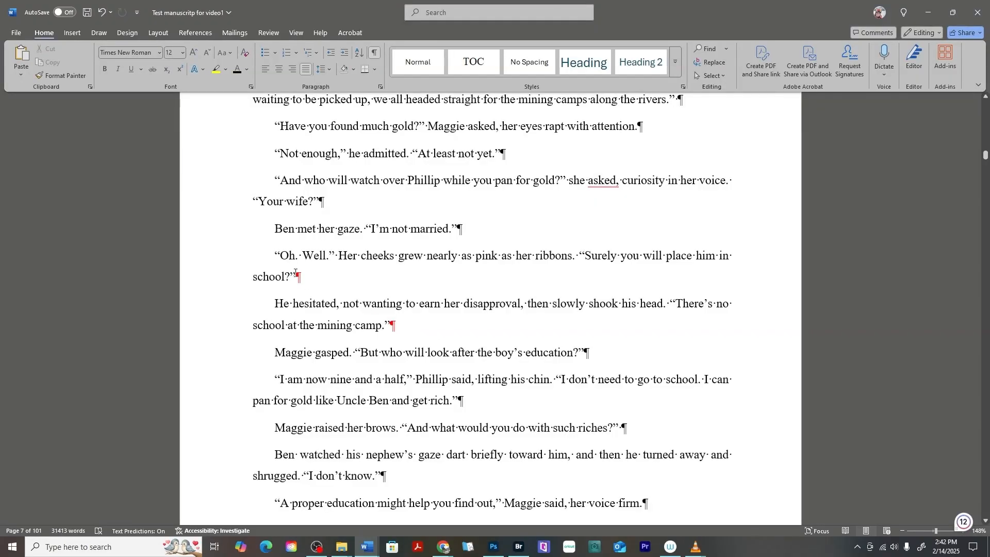
left_click_drag(296, 277, 308, 281)
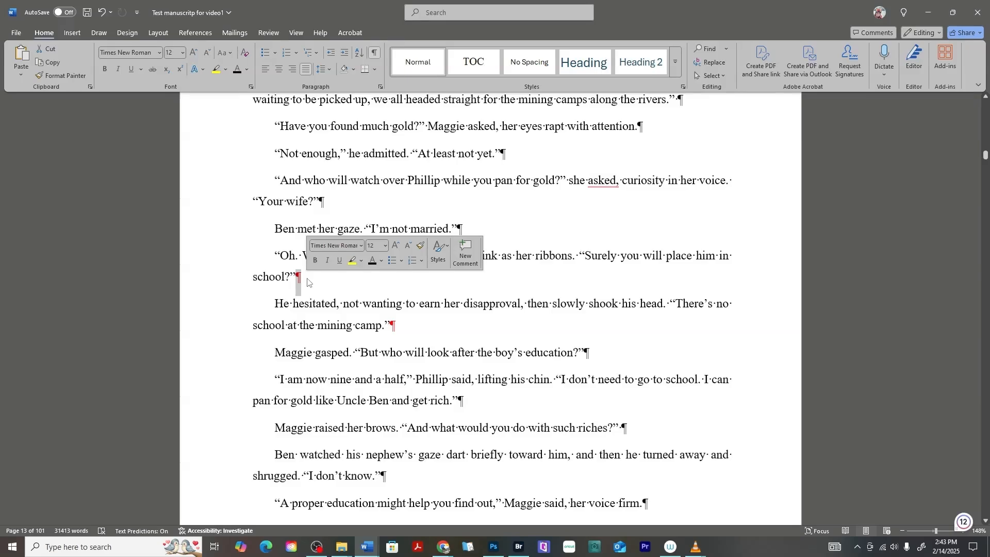
left_click(378, 48)
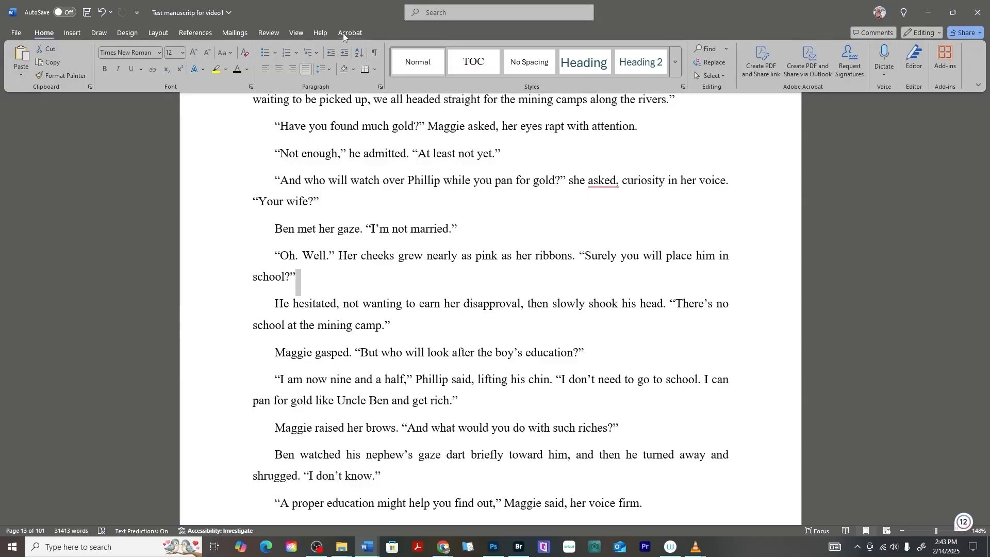
Show the formatting marks and recolor the red paragraph marks after "school?" and "mining camp." black.
left_click(376, 50)
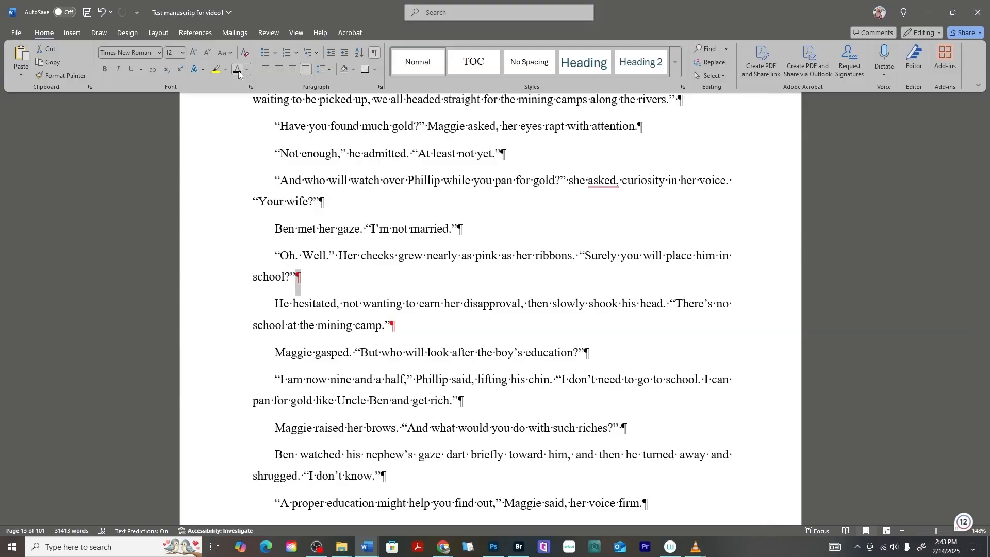
left_click(392, 325)
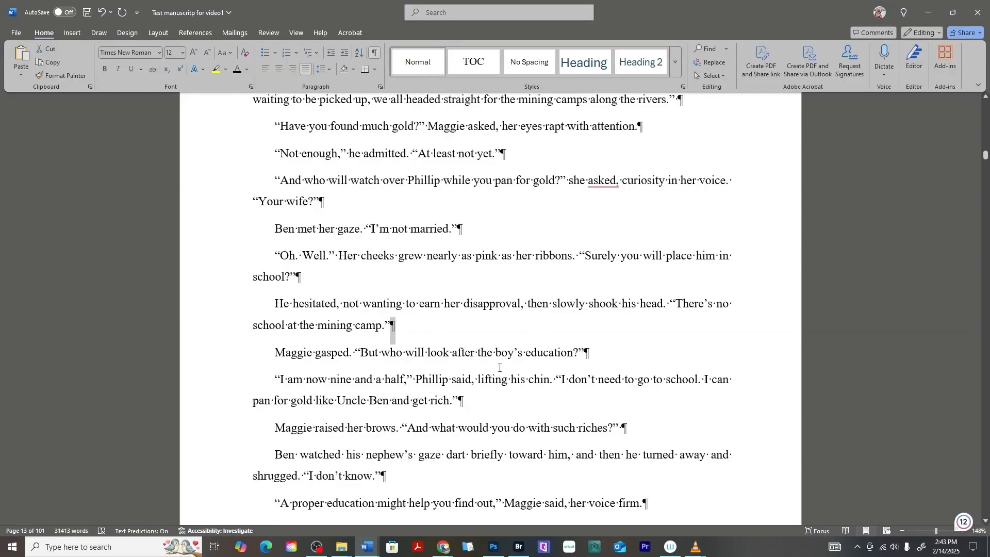
left_click(375, 53)
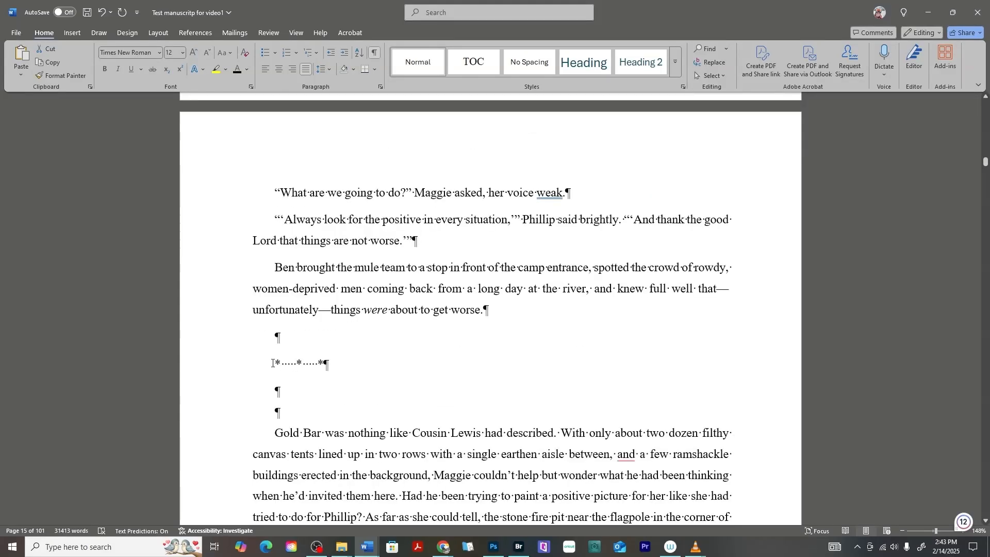
Center the line of three scene-break asterisks before "Gold Bar was nothing" and delete the surplus blank line below it.
left_click_drag(273, 363, 339, 365)
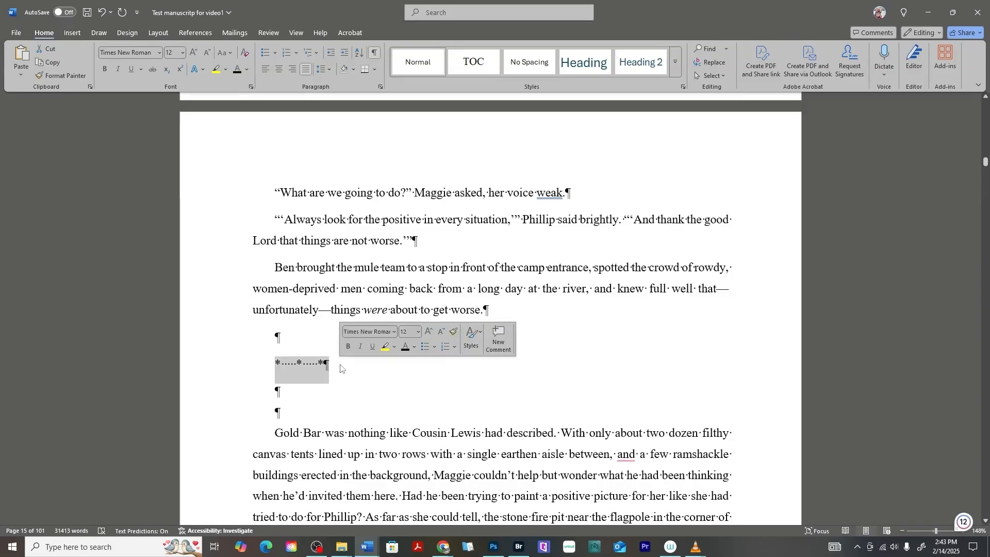
left_click(282, 70)
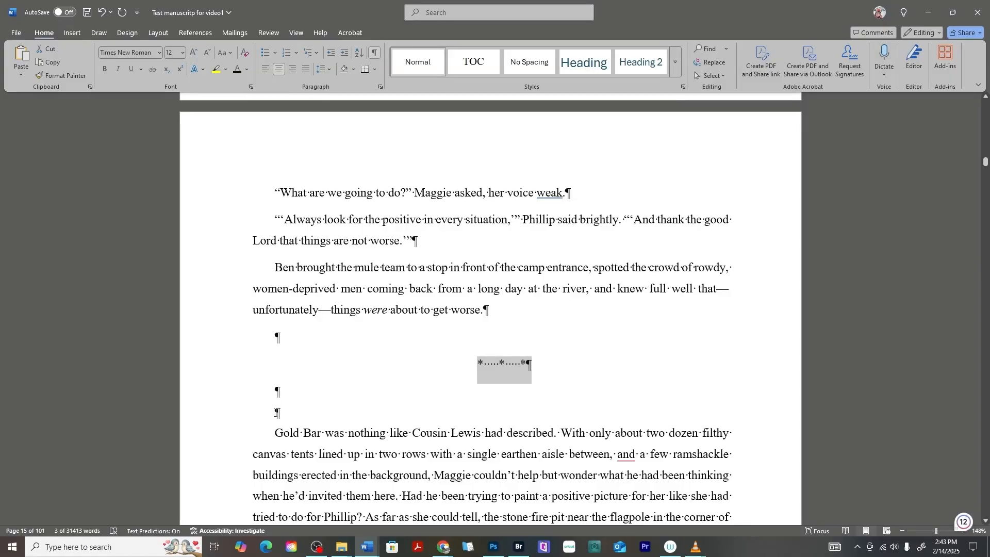
double_click(288, 413)
key("Delete")
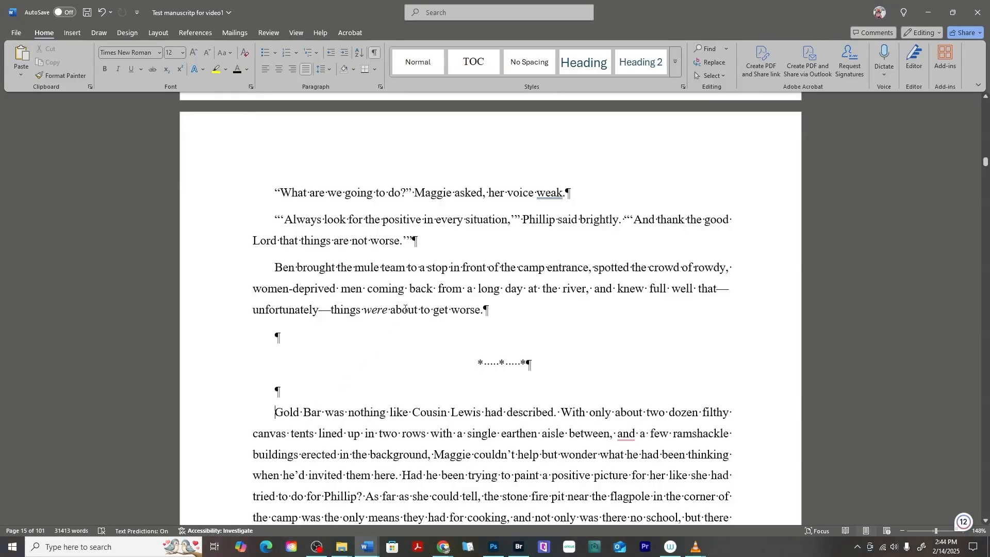
Recolor the paragraph mark after "look of it!" black.
scroll(311, 412, "down", 8)
double_click(310, 202)
key("ctrl+z")
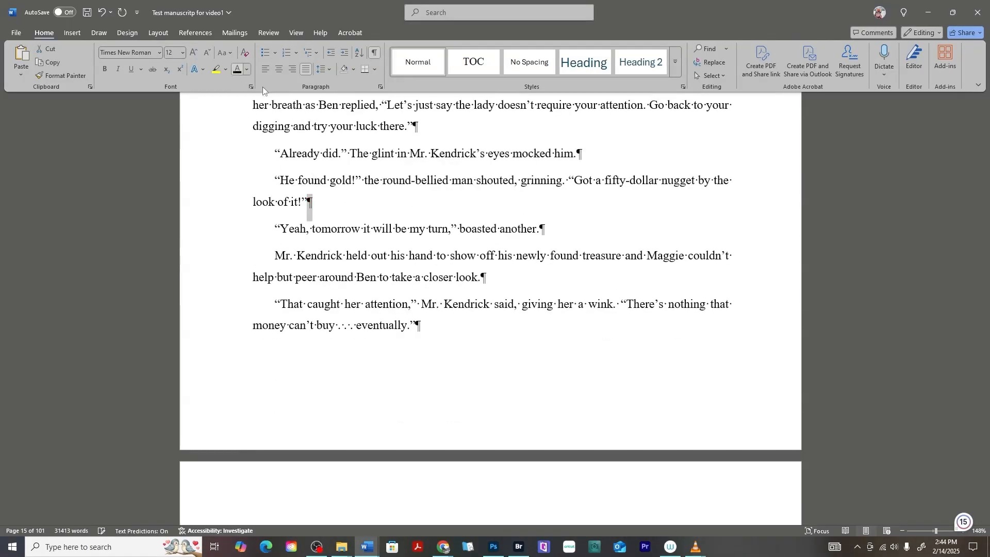
left_click(466, 225)
scroll(458, 246, "down", 5)
scroll(459, 246, "down", 1)
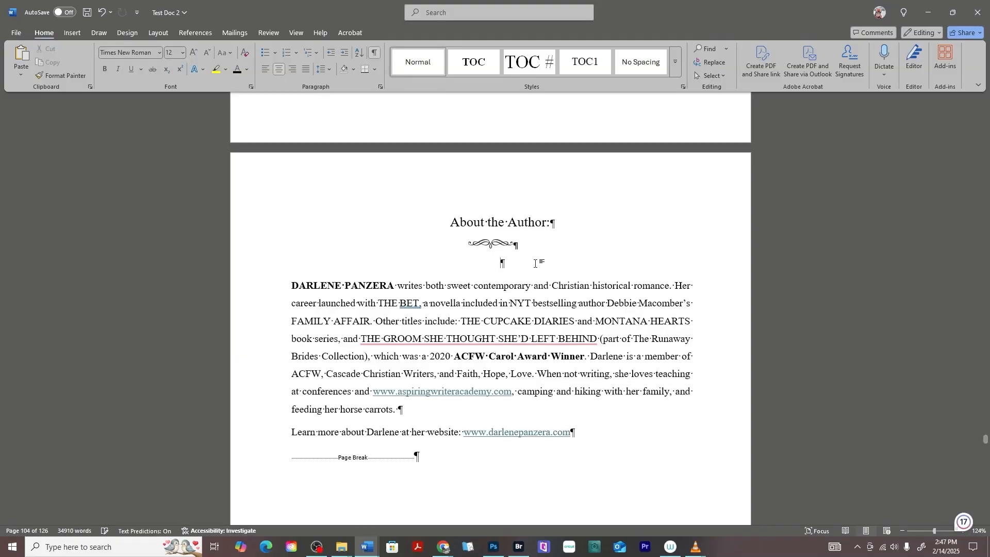
In Test Doc 2, view the About the Author page without formatting marks, show them again, and check the page breaks before and after it.
left_click(374, 52)
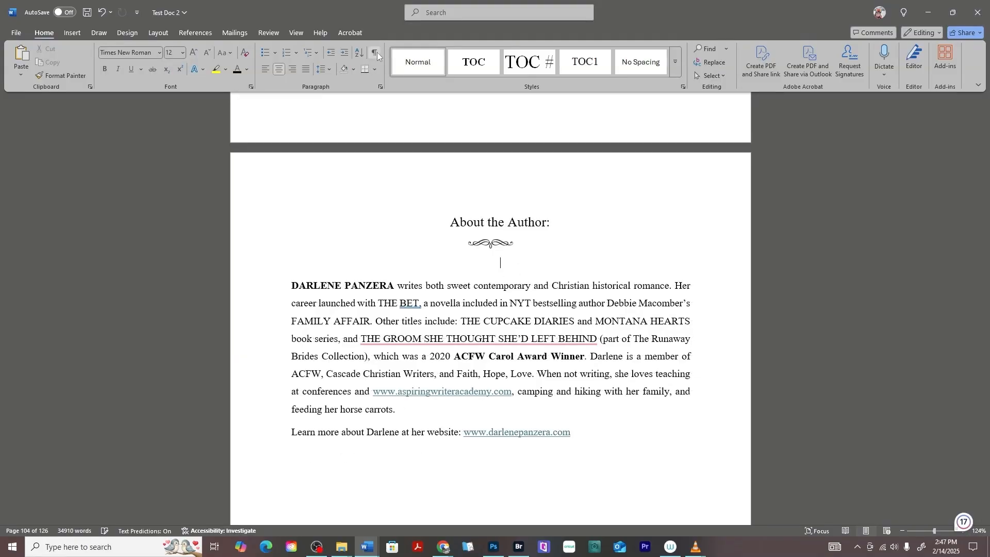
left_click(375, 52)
scroll(458, 271, "up", 5)
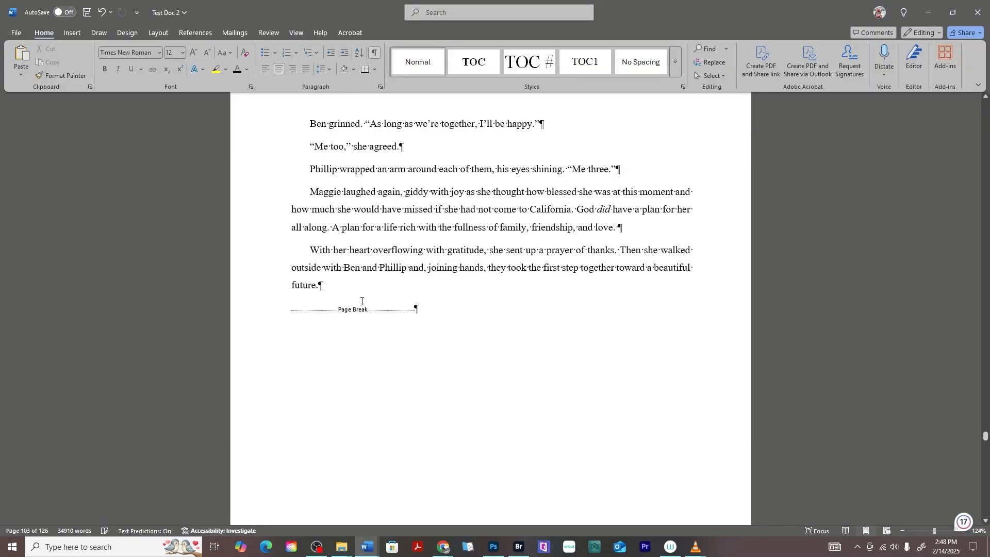
scroll(452, 330, "down", 10)
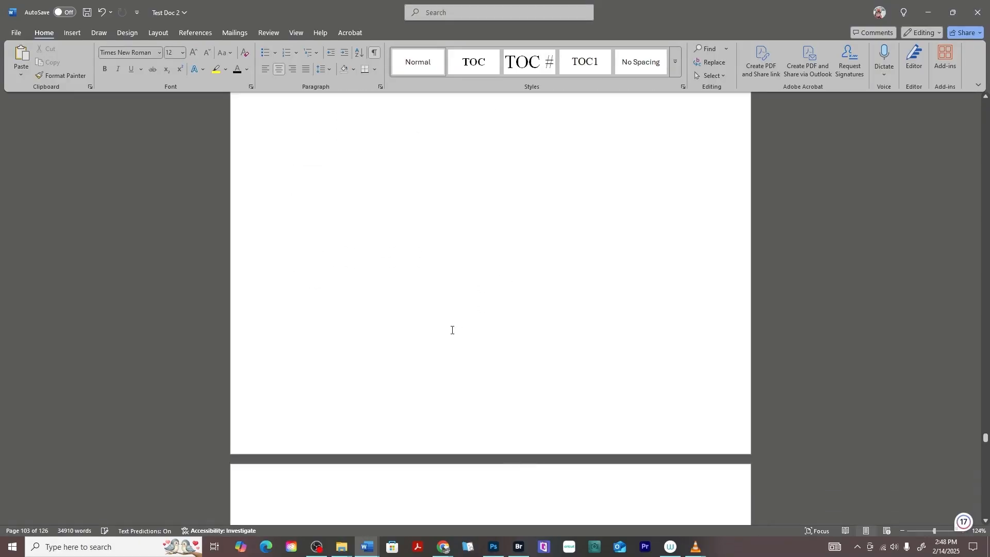
left_click(501, 311)
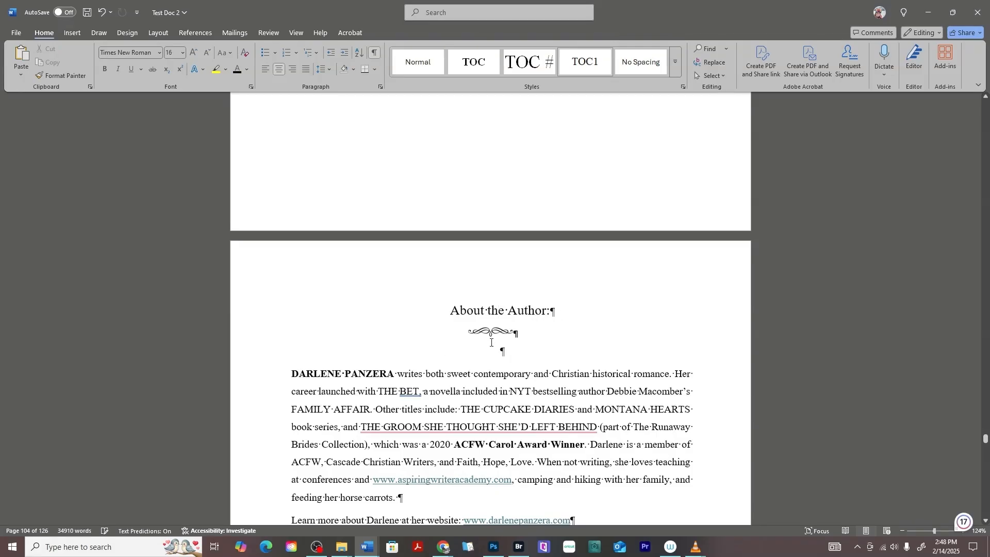
scroll(478, 341, "down", 3)
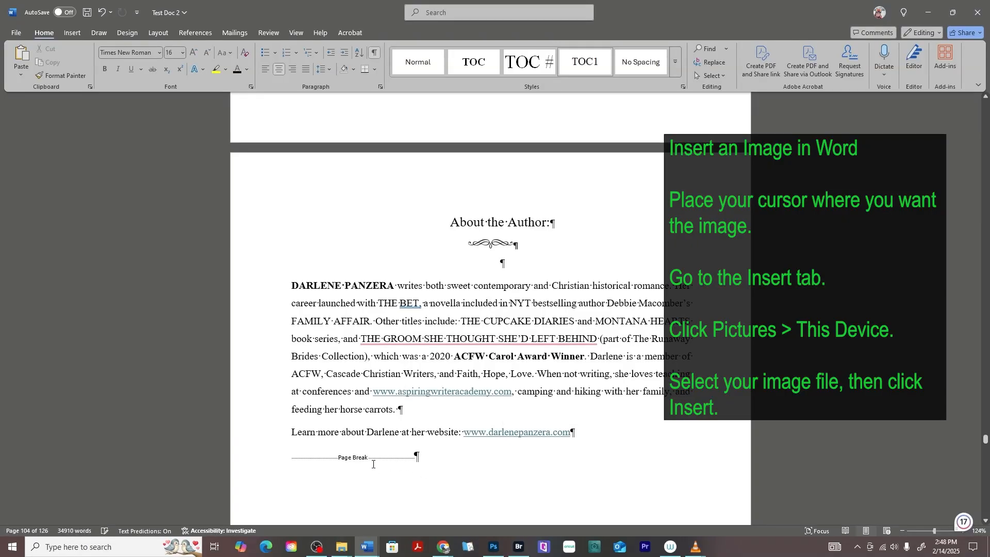
Insert the picture SMALLER from this device on the blank line below the About the Author embellishment.
left_click(489, 264)
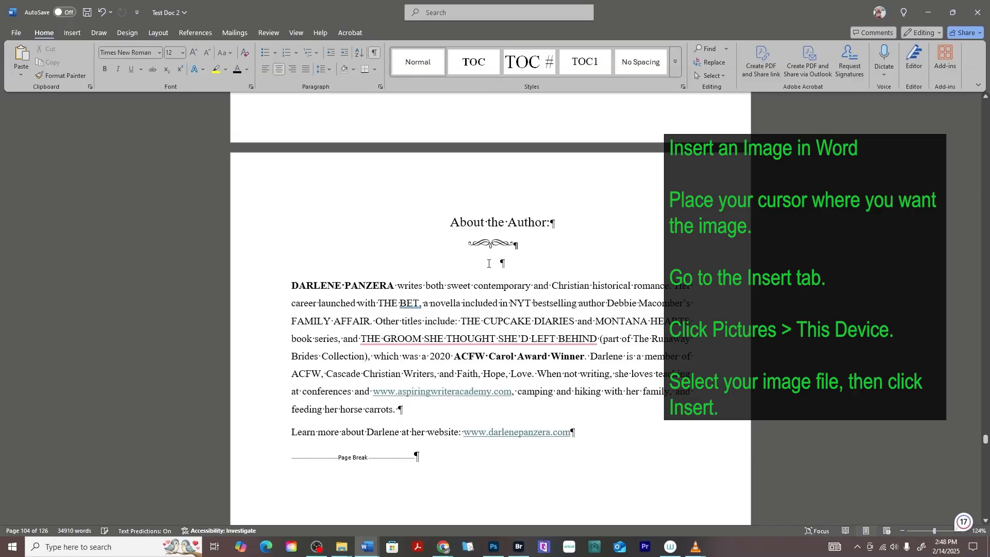
left_click(71, 34)
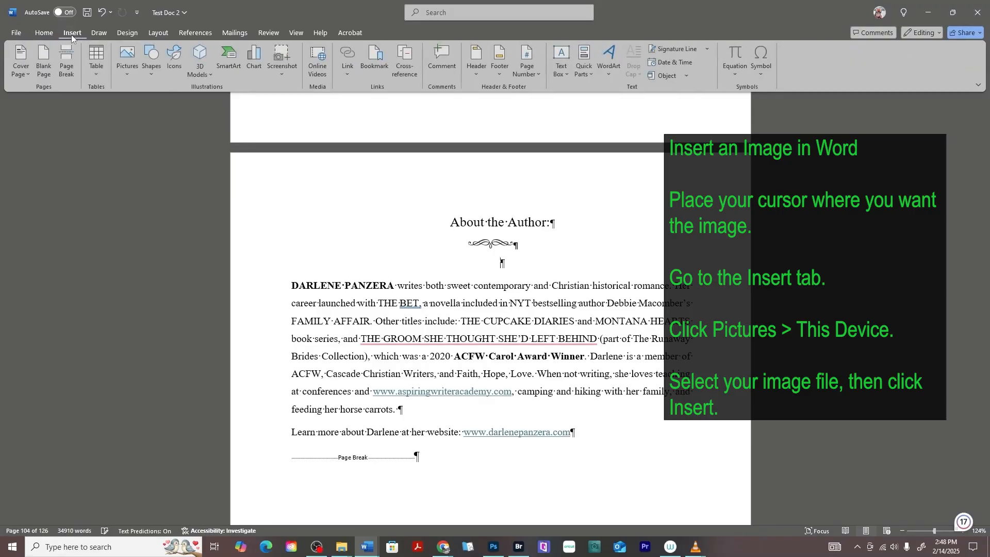
left_click(126, 69)
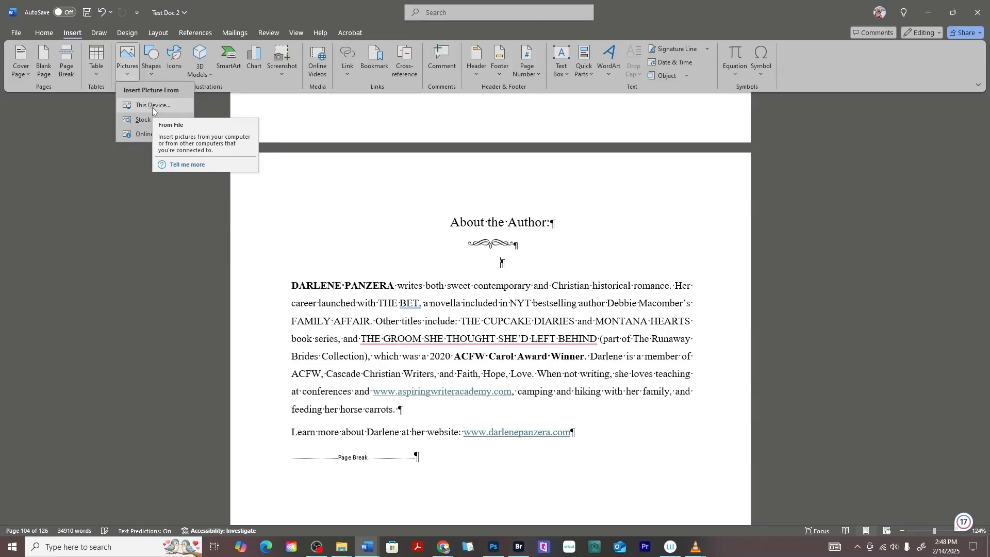
left_click(153, 106)
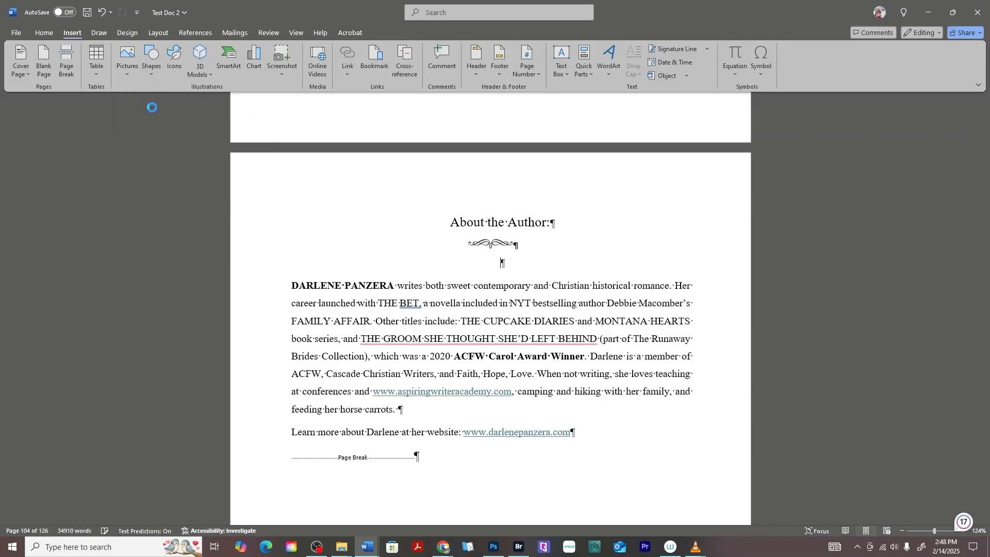
scroll(433, 288, "down", 3)
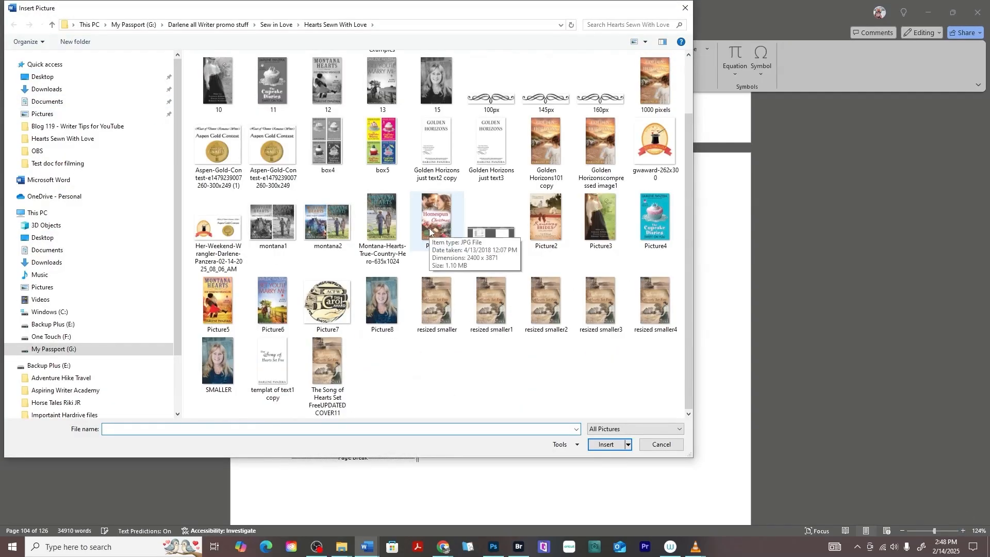
left_click(212, 363)
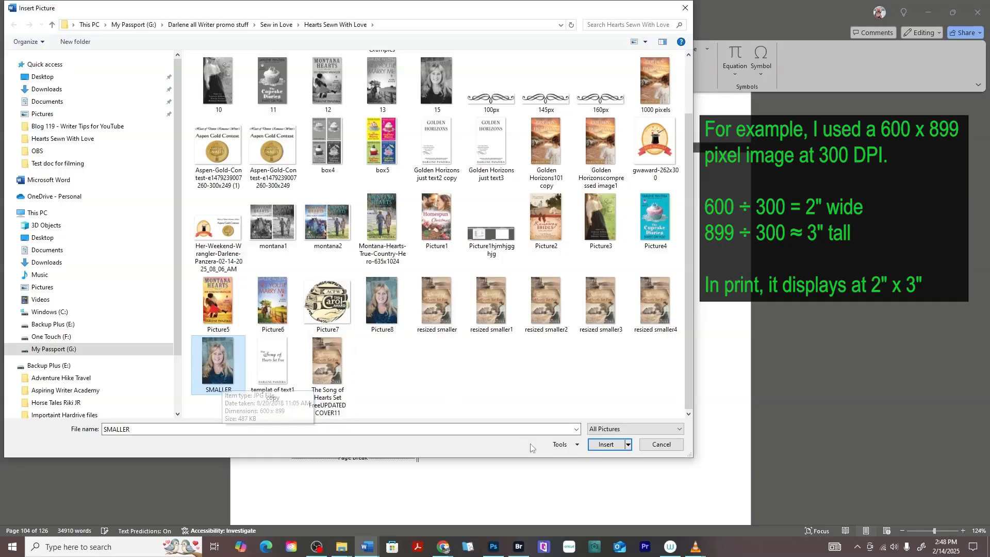
left_click(611, 449)
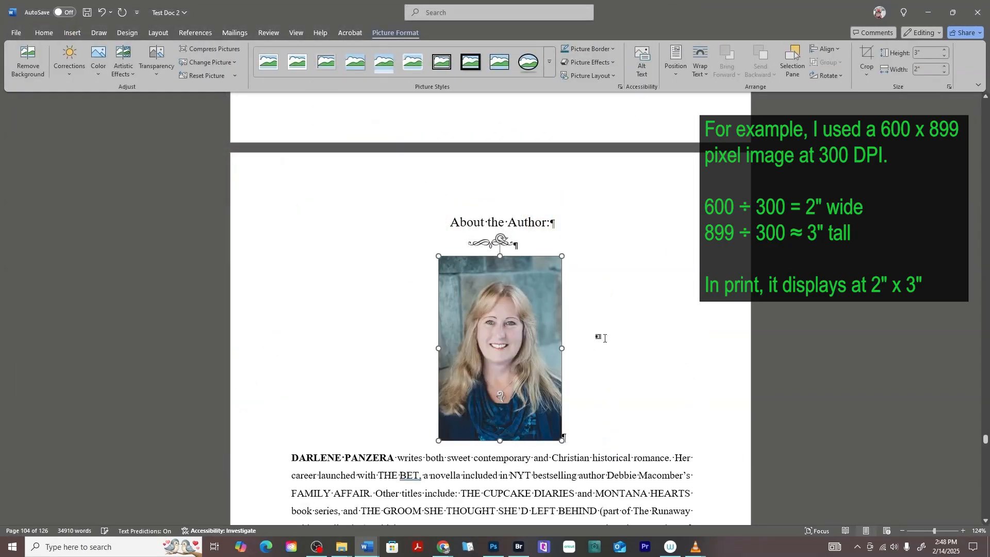
left_click(611, 301)
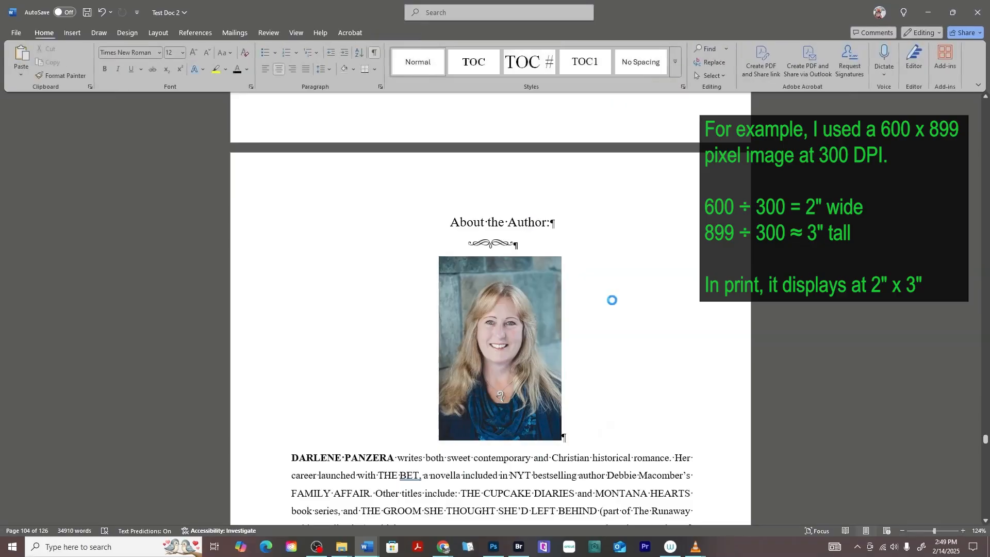
Open the hyperlink settings of the "Click to Join" text under Newsletter Signup and go to its web address for editing.
scroll(539, 206, "down", 3)
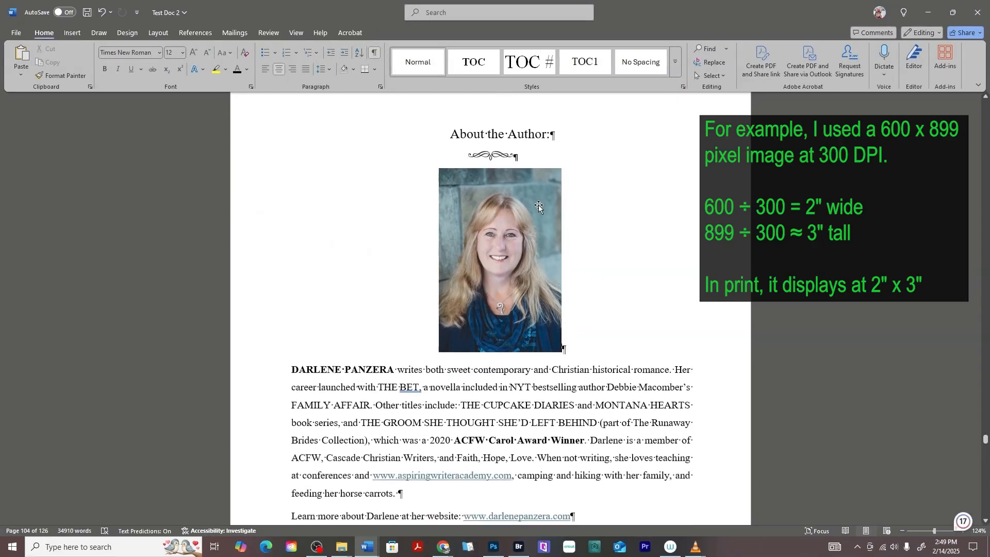
scroll(539, 207, "down", 2)
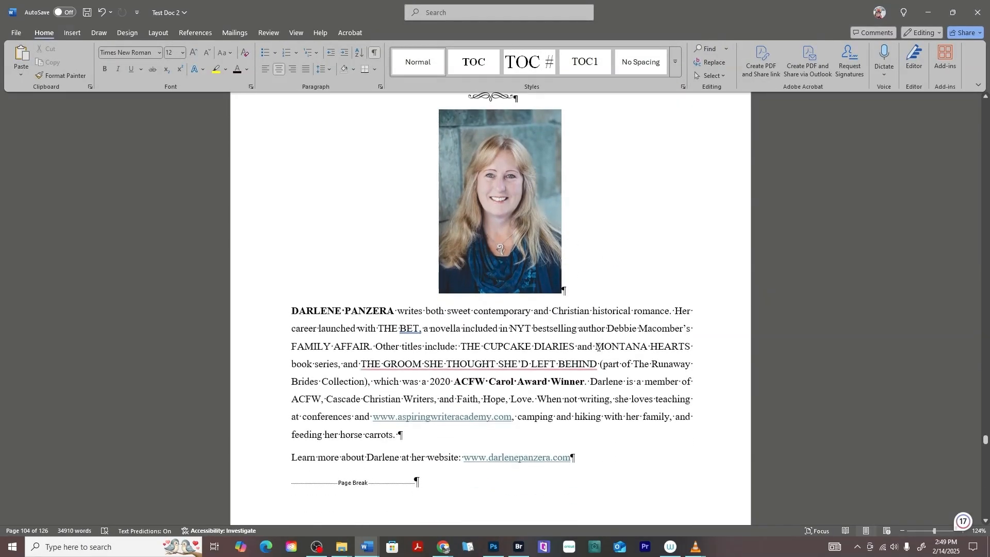
scroll(598, 349, "down", 10)
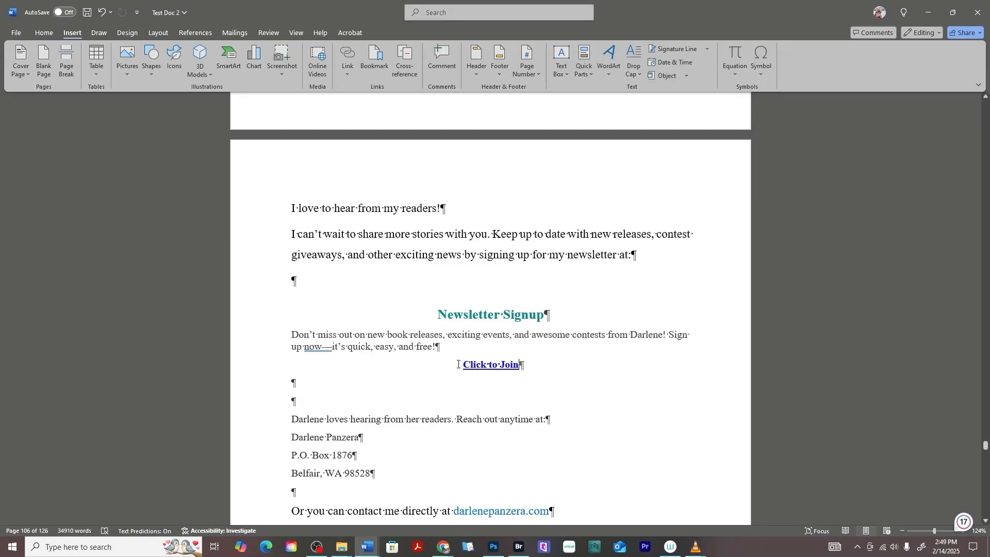
left_click_drag(457, 364, 522, 365)
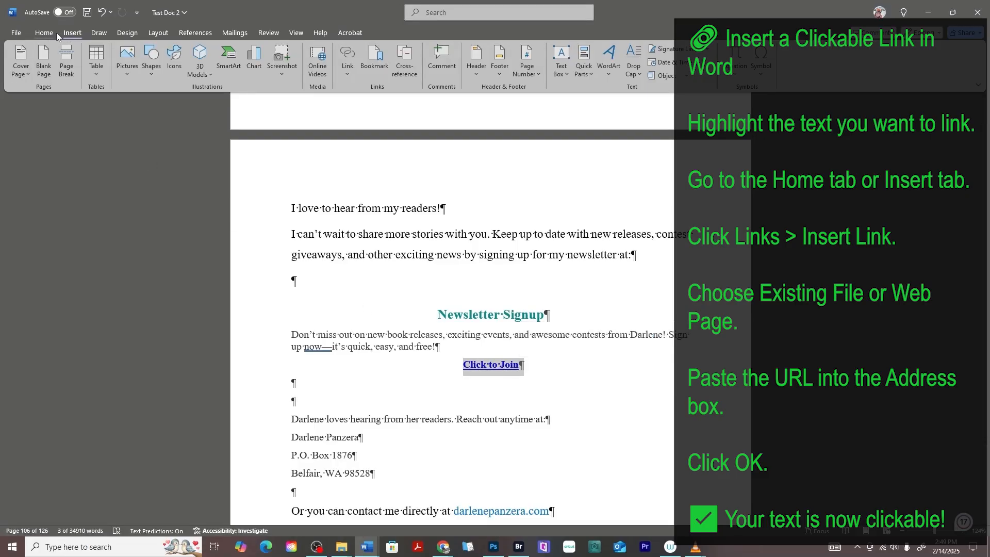
left_click(347, 77)
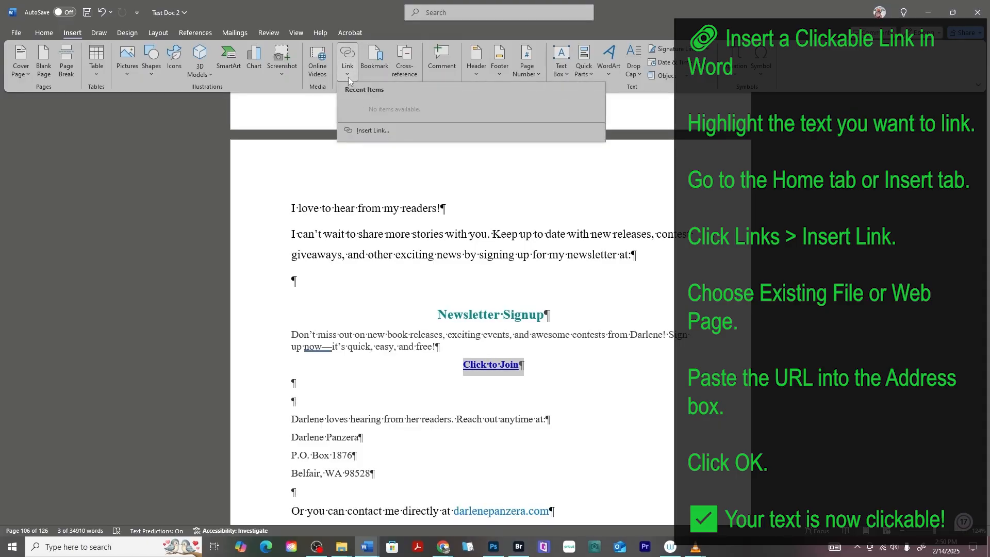
left_click(367, 131)
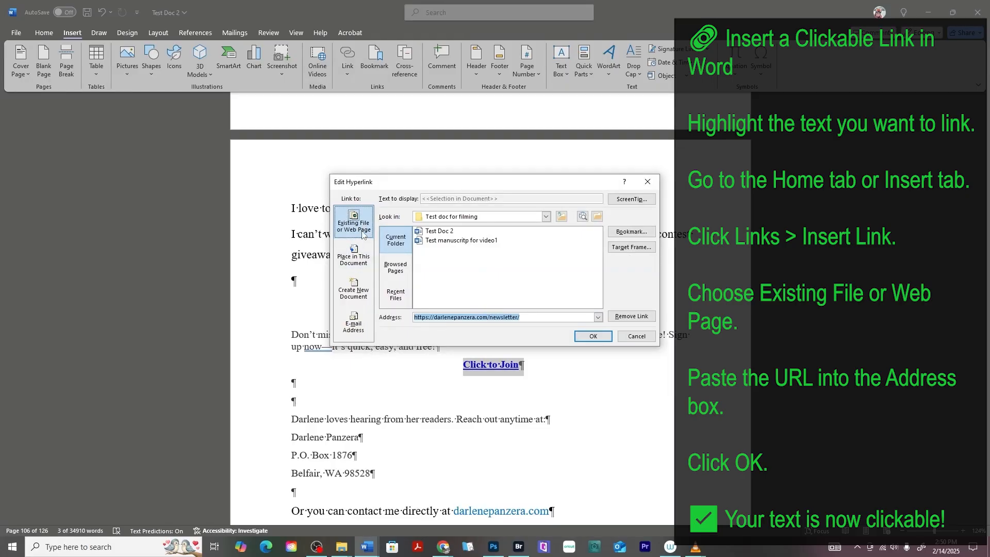
left_click(533, 320)
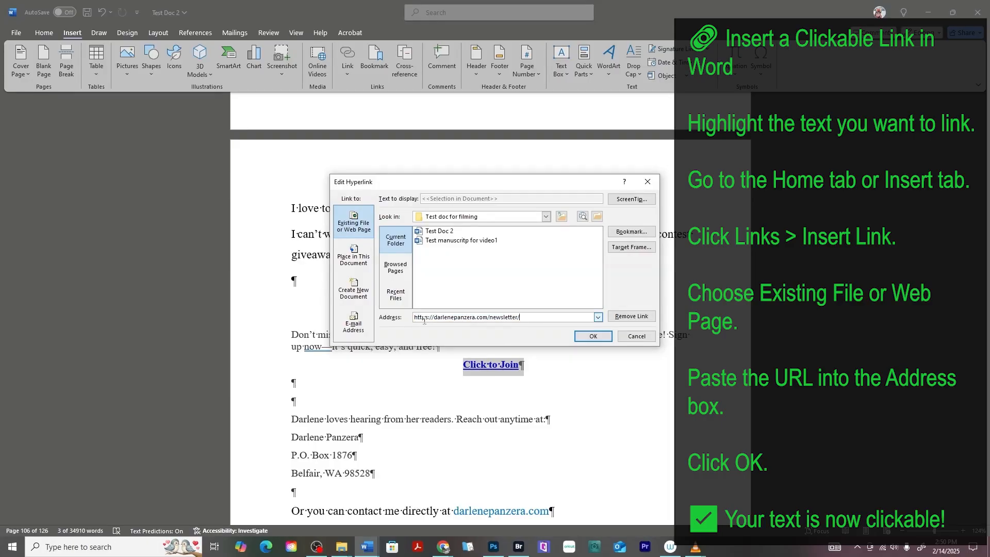
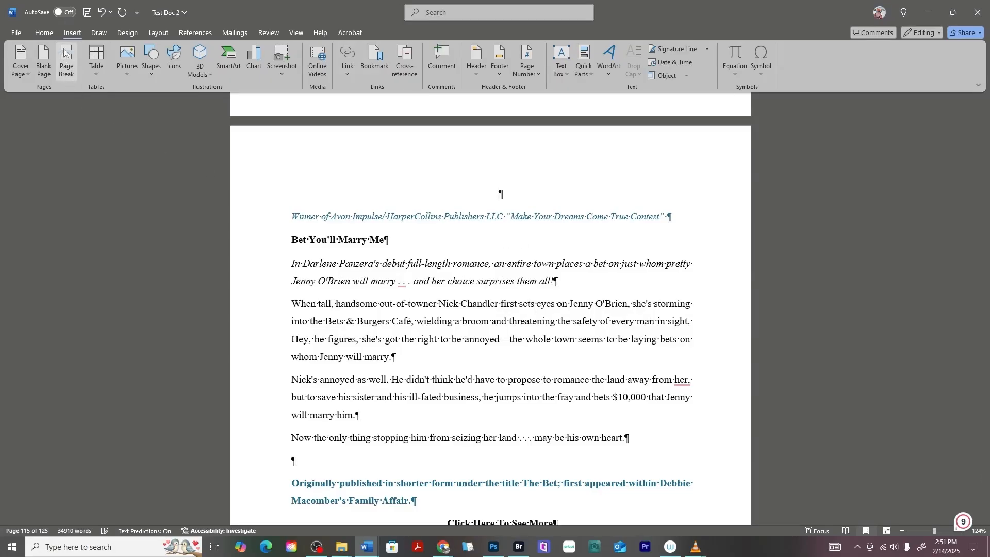
Insert Picture6 from this device on the blank line above the "Winner of Avon Impulse" line on the Bet You'll Marry Me page.
left_click(129, 69)
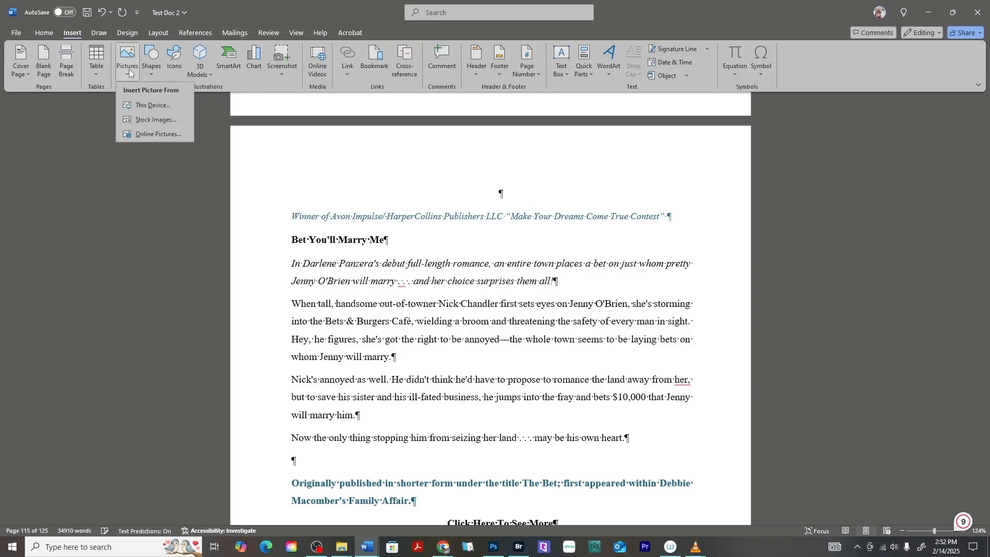
left_click(154, 106)
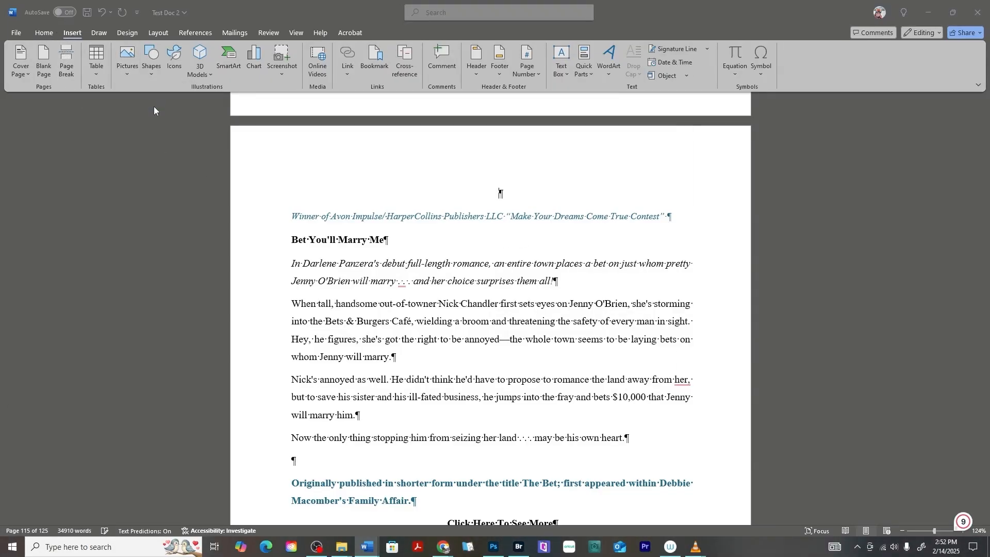
scroll(515, 273, "down", 2)
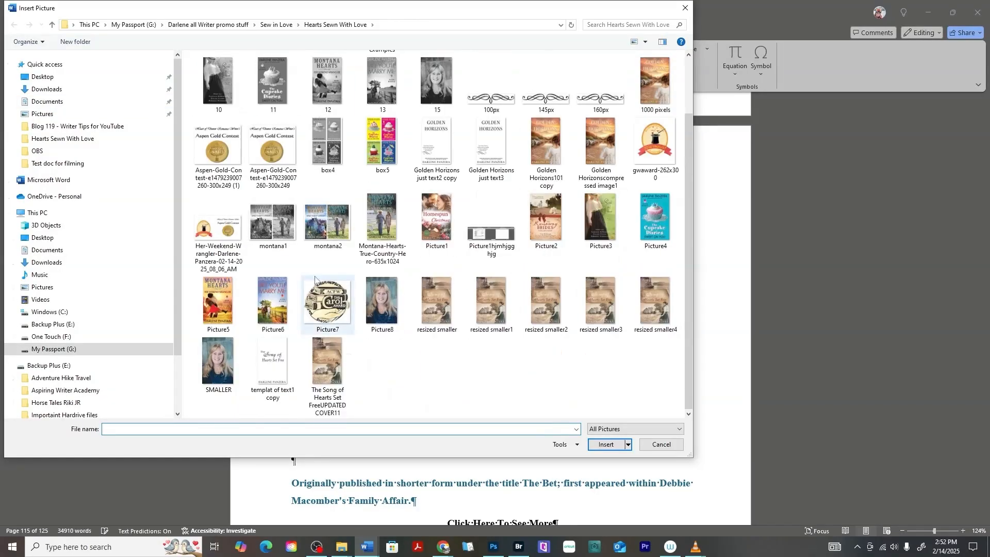
left_click(266, 302)
left_click(606, 444)
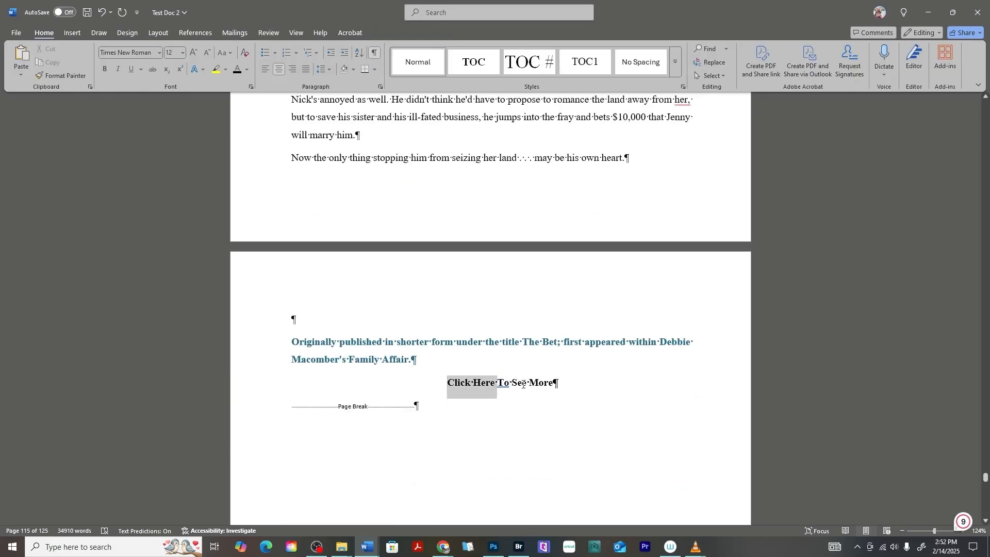
Turn the line "Click Here To See More" below the Bet You'll Marry Me description into a hyperlink.
left_click_drag(523, 384, 554, 384)
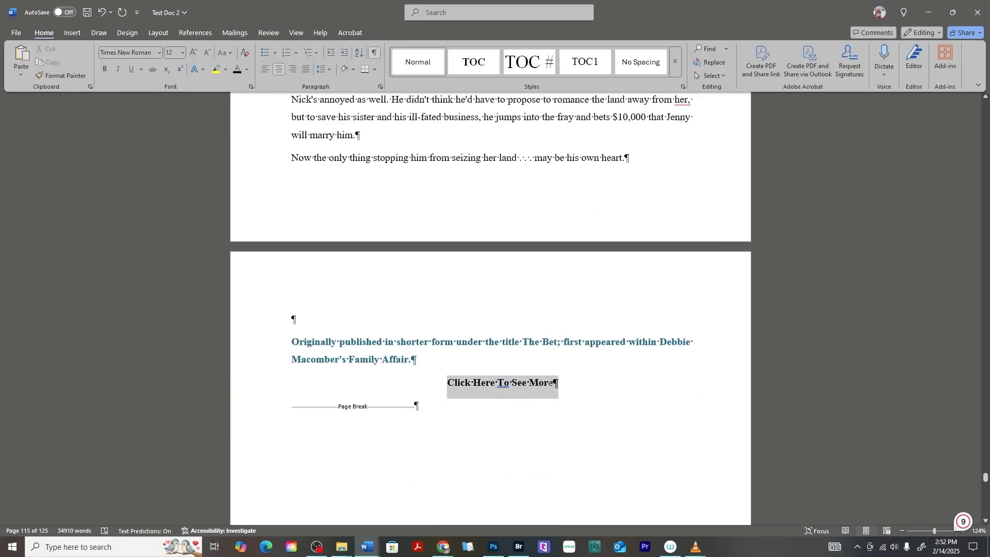
left_click(72, 33)
left_click(348, 58)
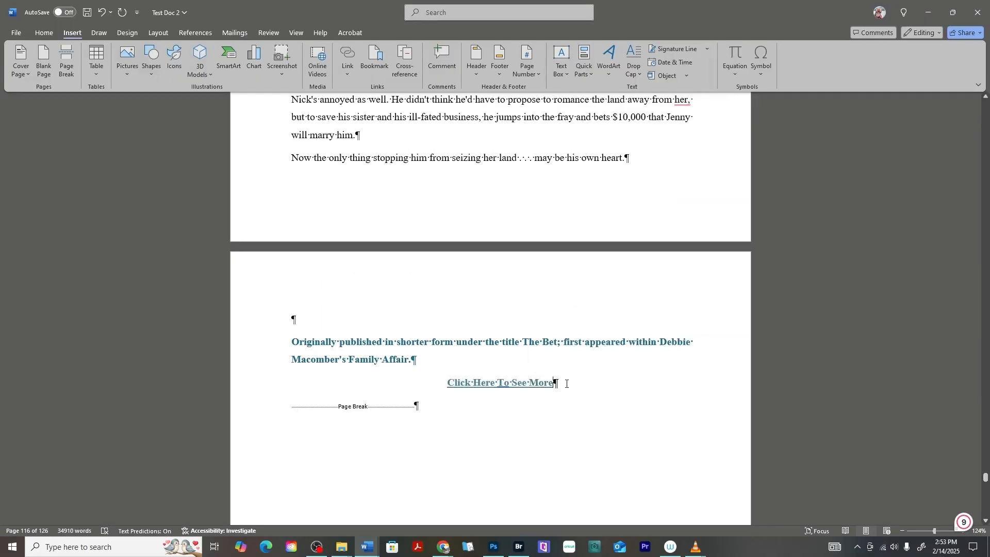
Apply a theme font color to the "Click Here To See More" link below the Bet You'll Marry Me description.
left_click_drag(553, 384, 464, 381)
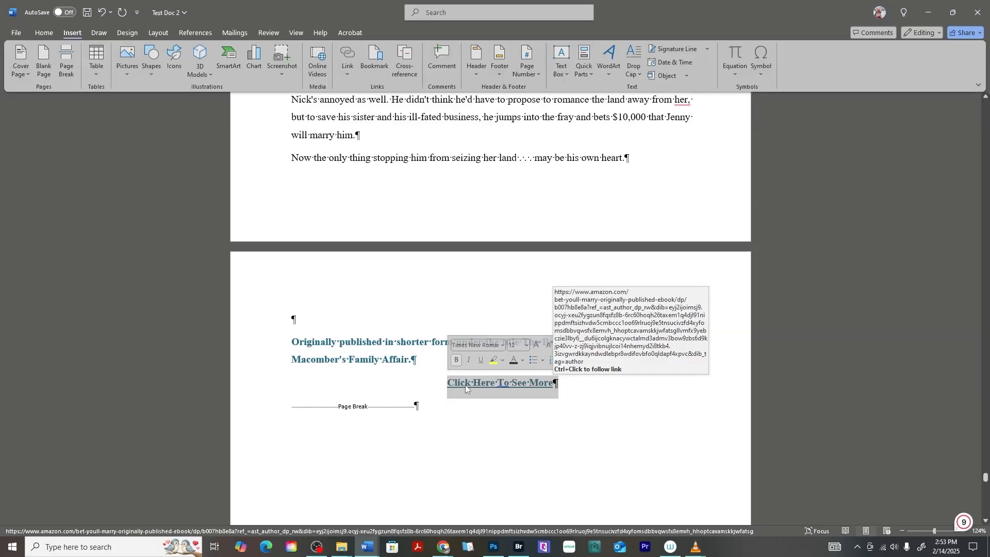
left_click(348, 73)
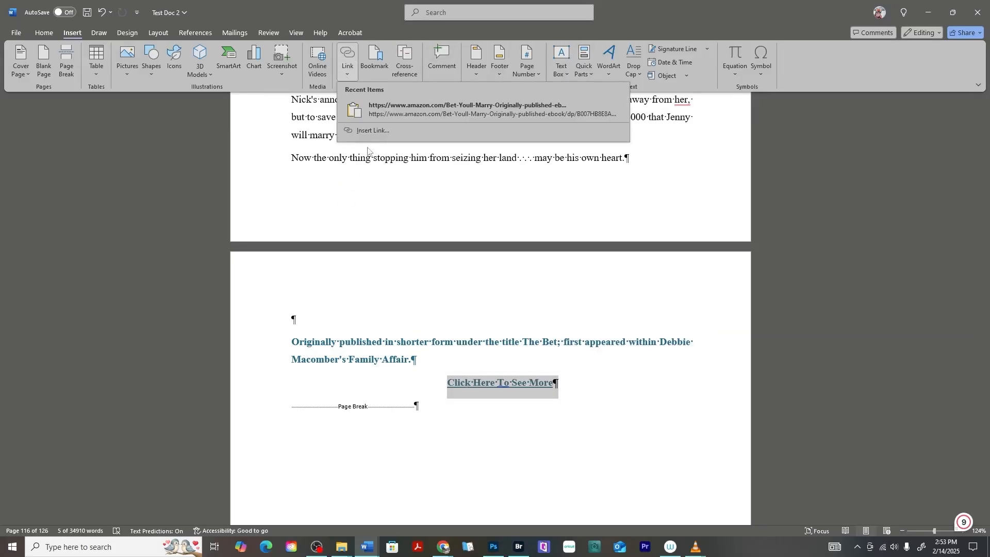
left_click(45, 32)
left_click(246, 70)
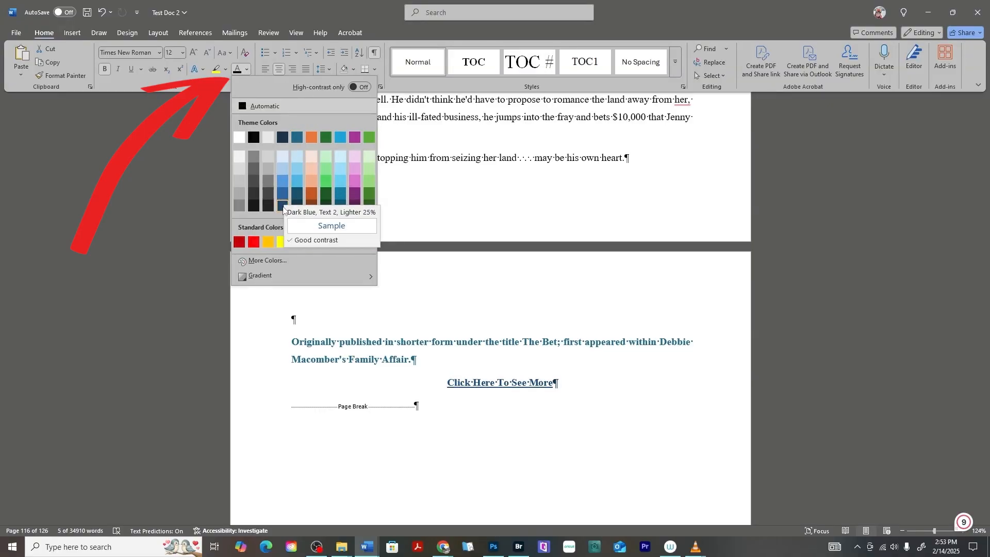
left_click(344, 194)
left_click(468, 223)
Check the page margin presets for the Normal option with 1" on all four sides.
scroll(468, 223, "down", 10)
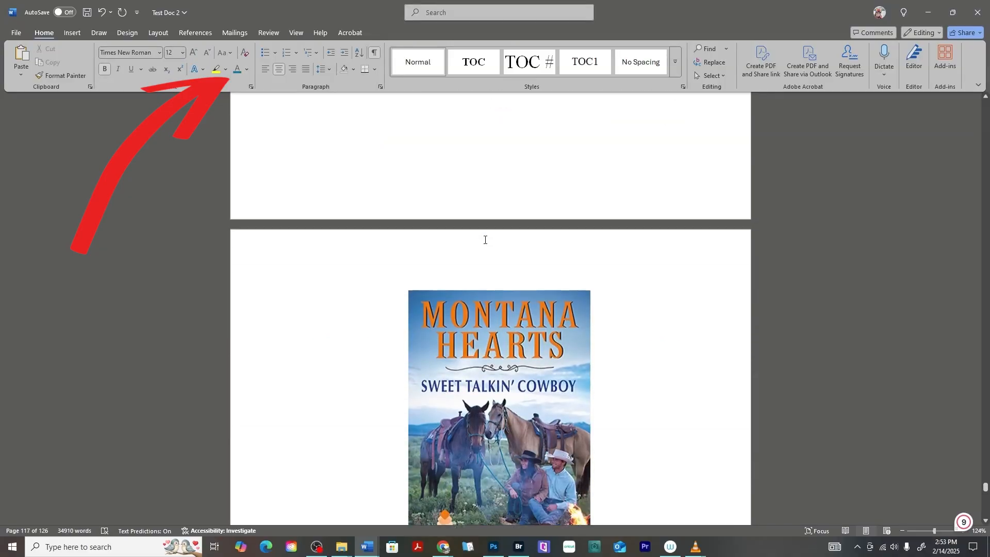
scroll(484, 239, "down", 10)
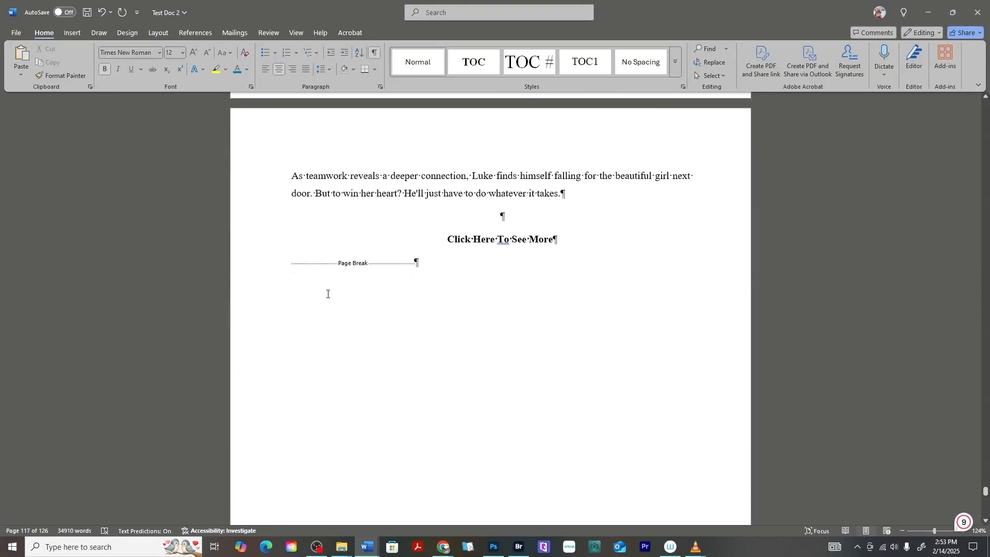
scroll(562, 259, "down", 10)
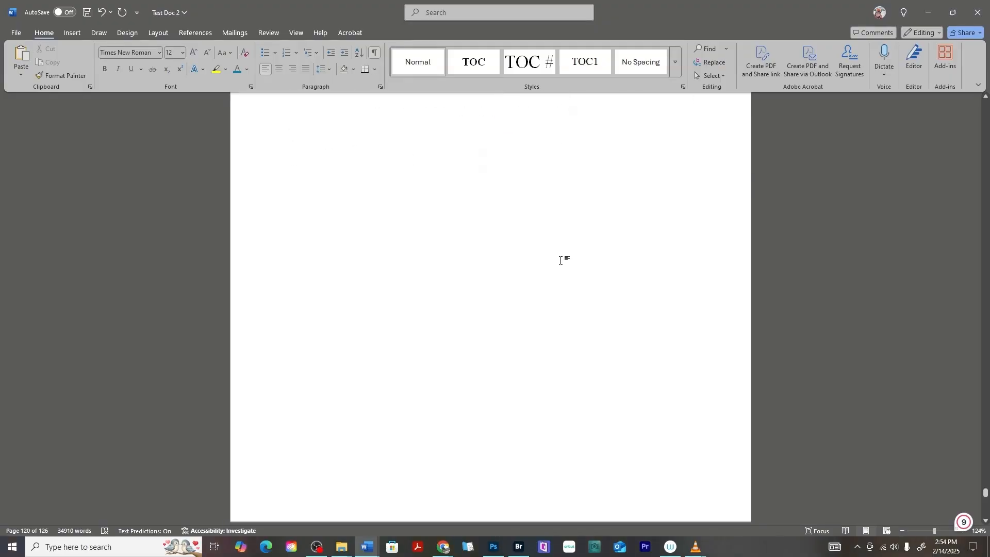
scroll(560, 260, "down", 7)
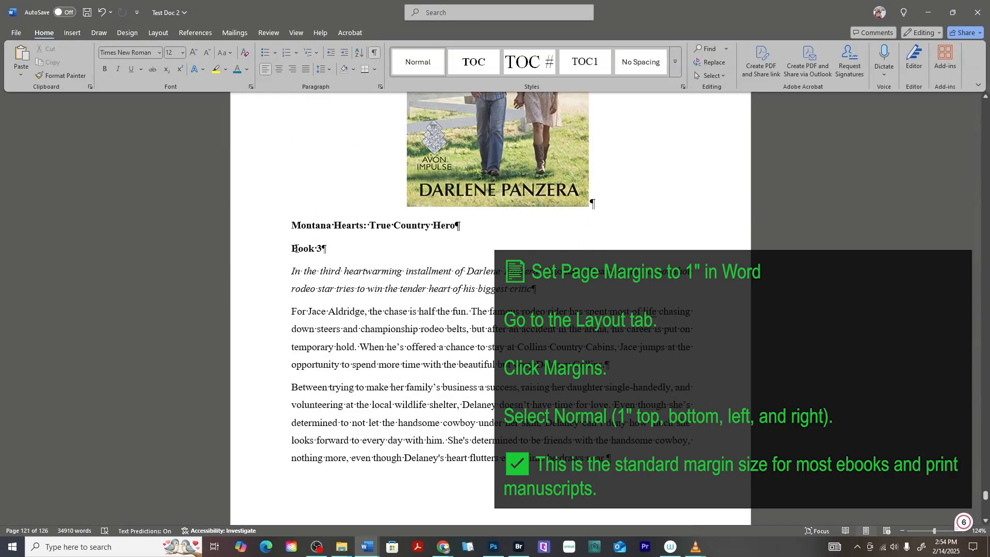
left_click(72, 34)
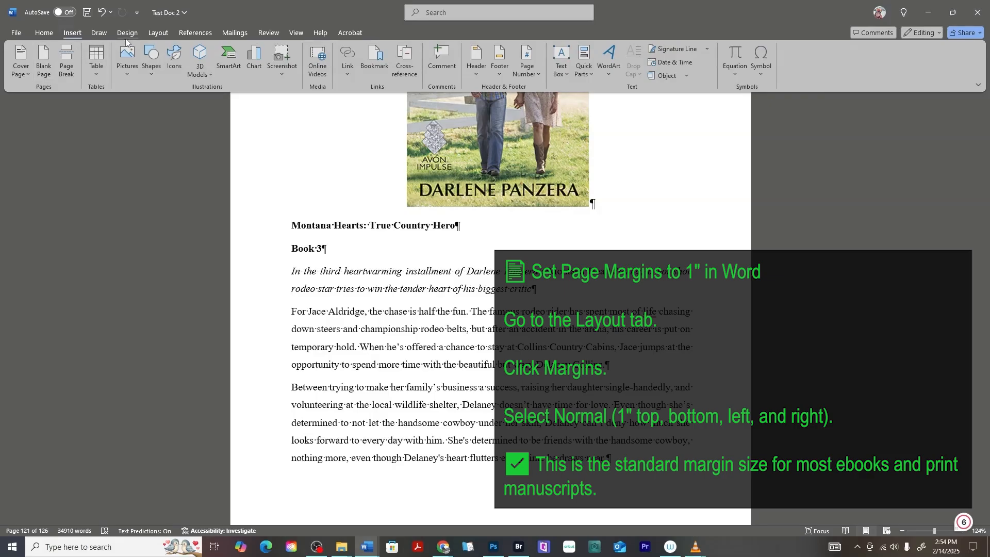
left_click(150, 34)
left_click(23, 59)
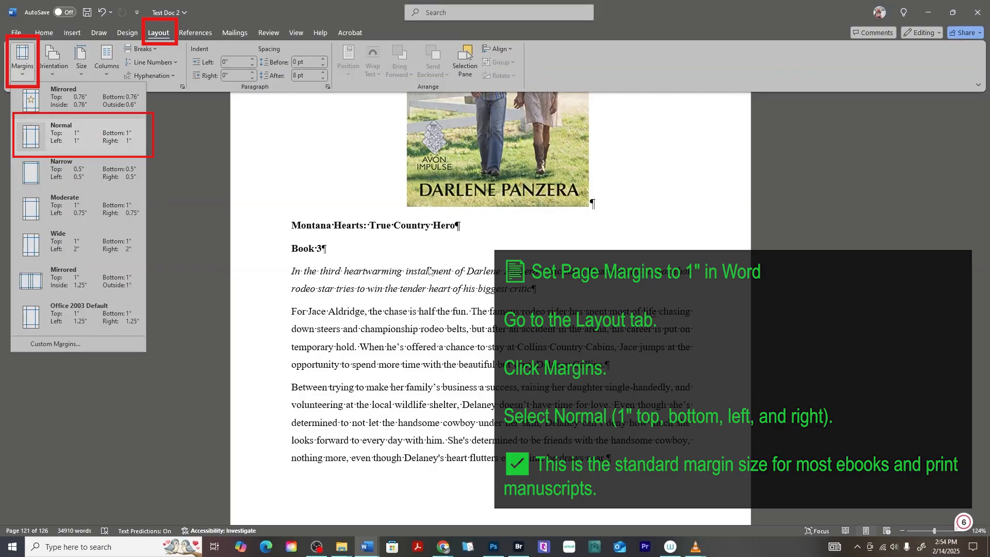
left_click(421, 269)
Insert the cover picture "Golden Horizonscompressed image1" from this device on the blank line at the start of the first page.
scroll(596, 286, "up", 10)
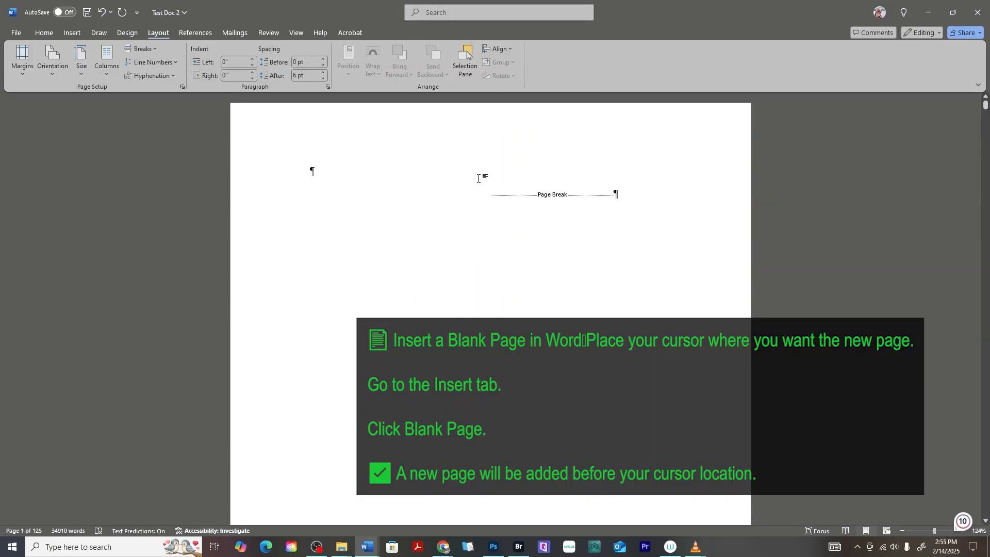
left_click(73, 32)
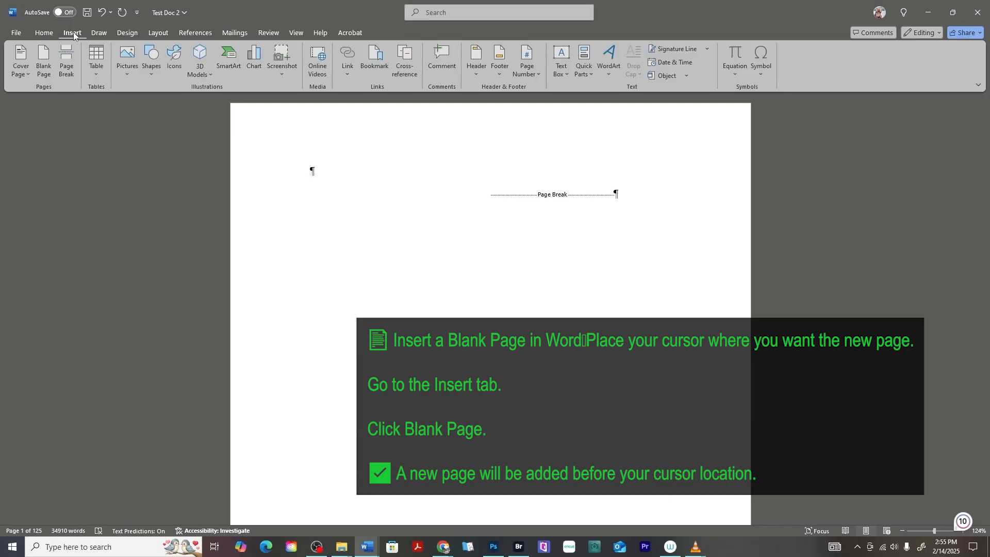
left_click(44, 62)
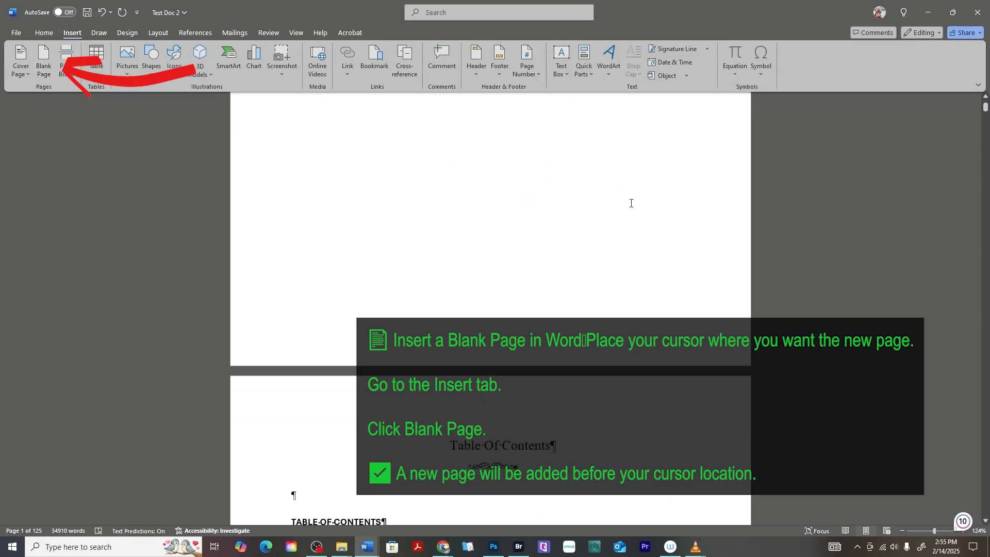
scroll(631, 203, "up", 8)
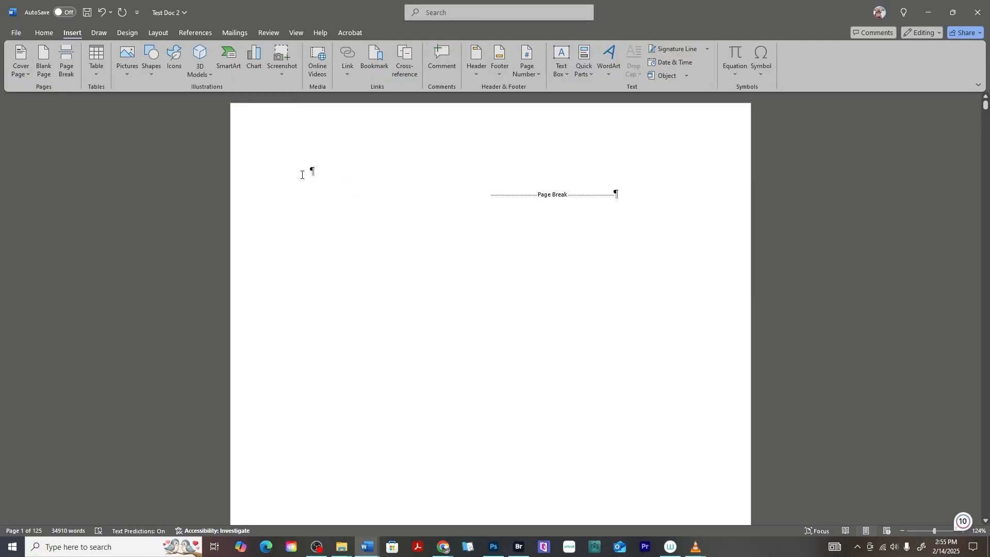
left_click(124, 67)
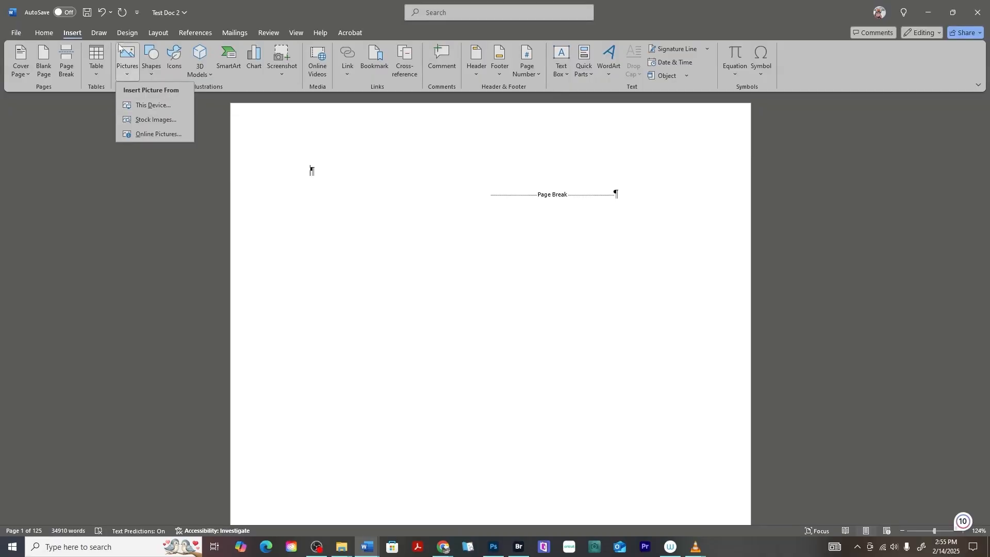
left_click(148, 104)
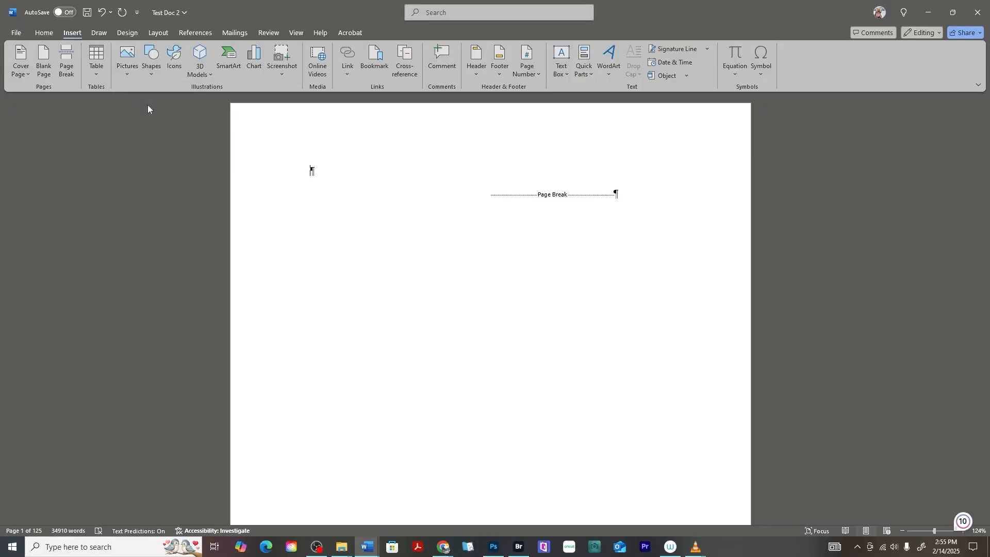
scroll(521, 170, "down", 2)
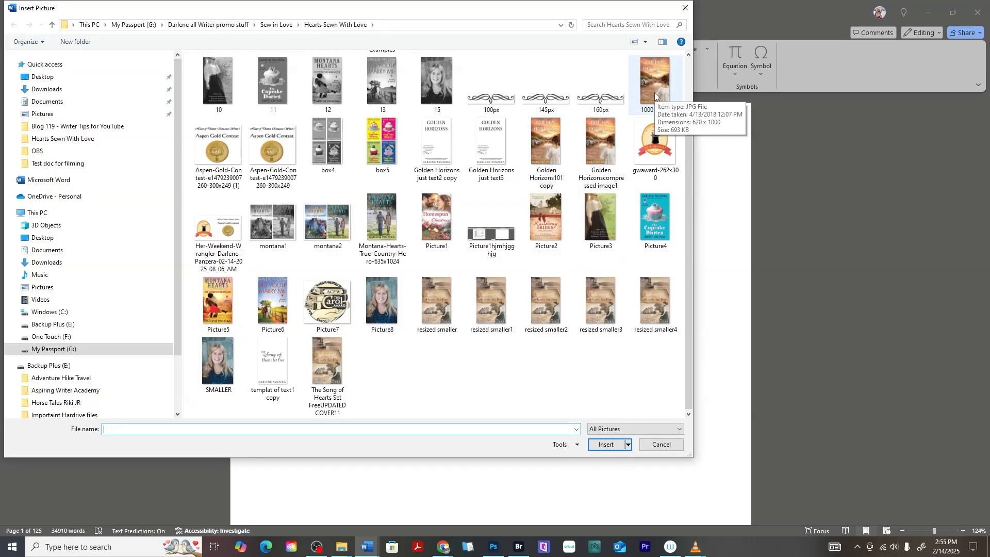
left_click(608, 144)
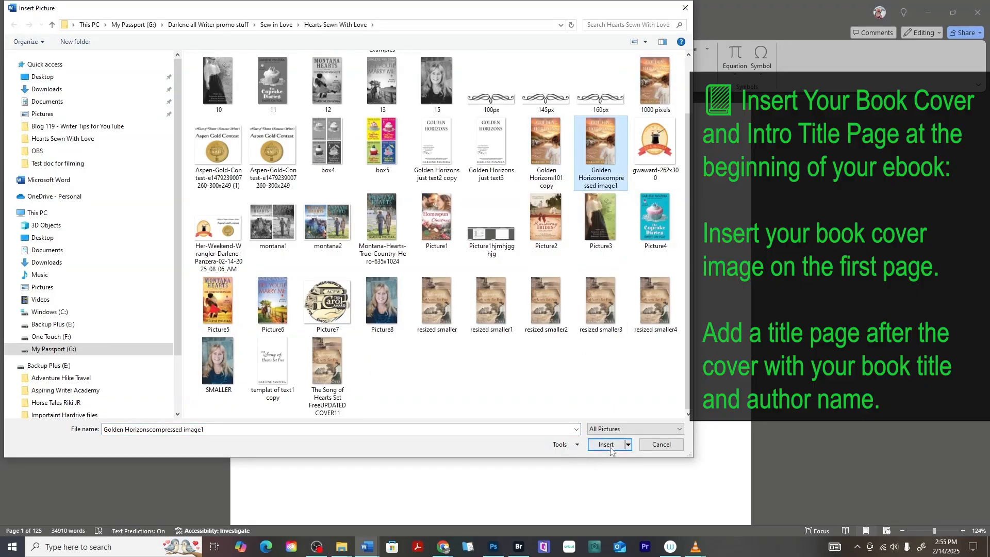
left_click(605, 445)
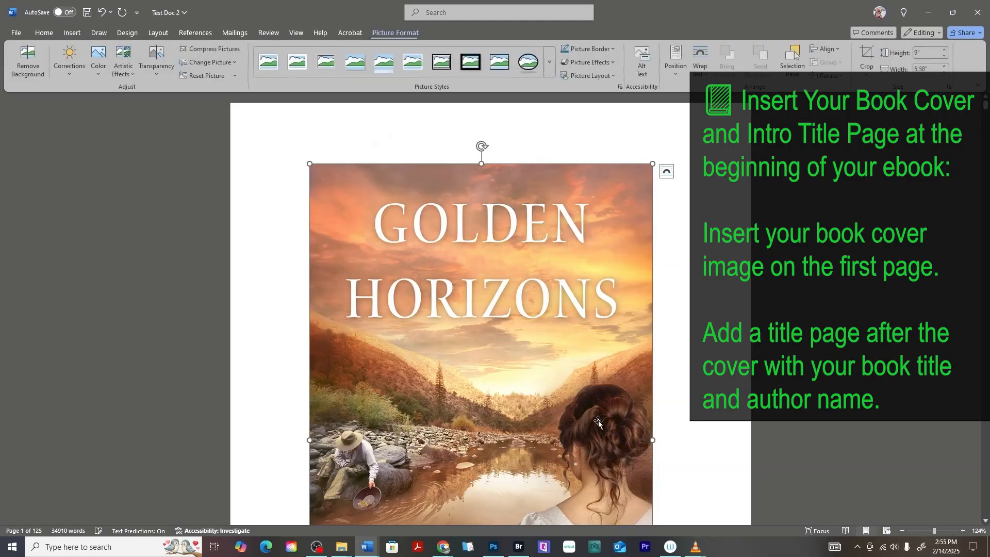
scroll(496, 309, "down", 7)
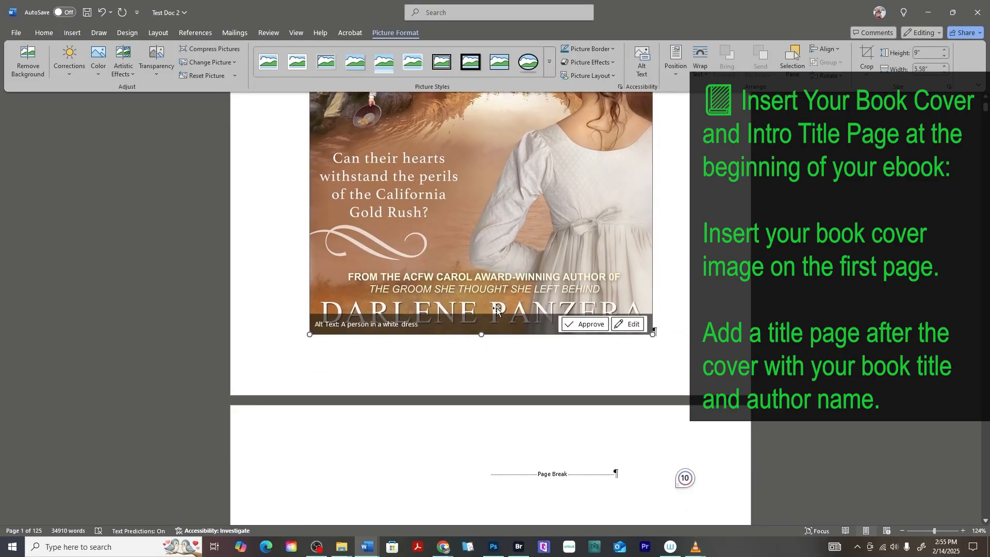
left_click(676, 300)
Insert the title page picture "Golden Horizons just text3" from this device before the page break on the page after the cover.
scroll(530, 371, "down", 3)
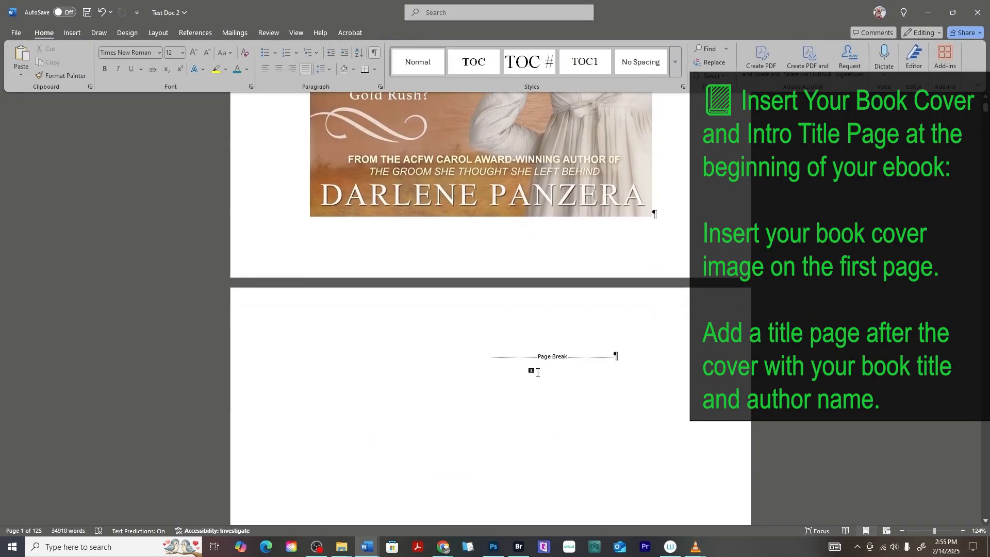
left_click(494, 340)
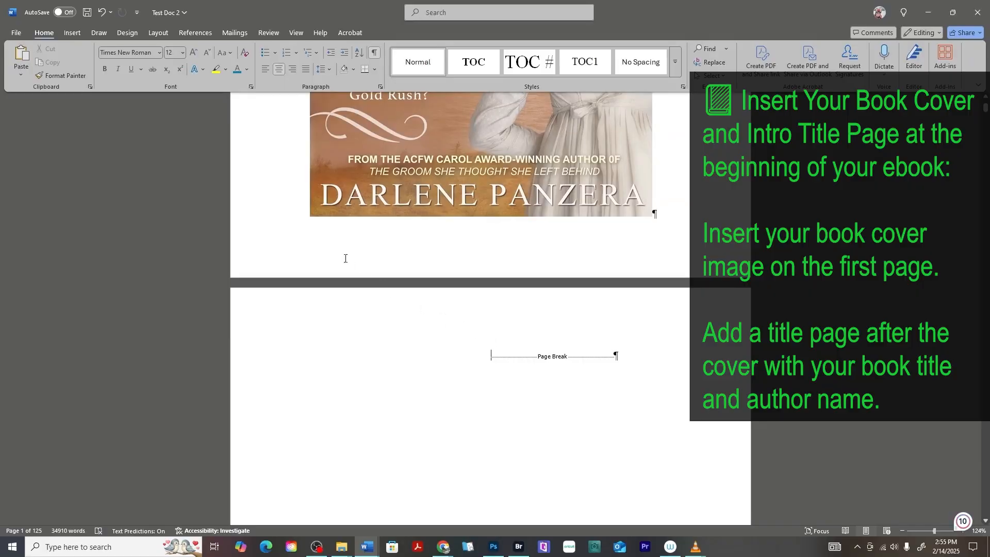
left_click(73, 33)
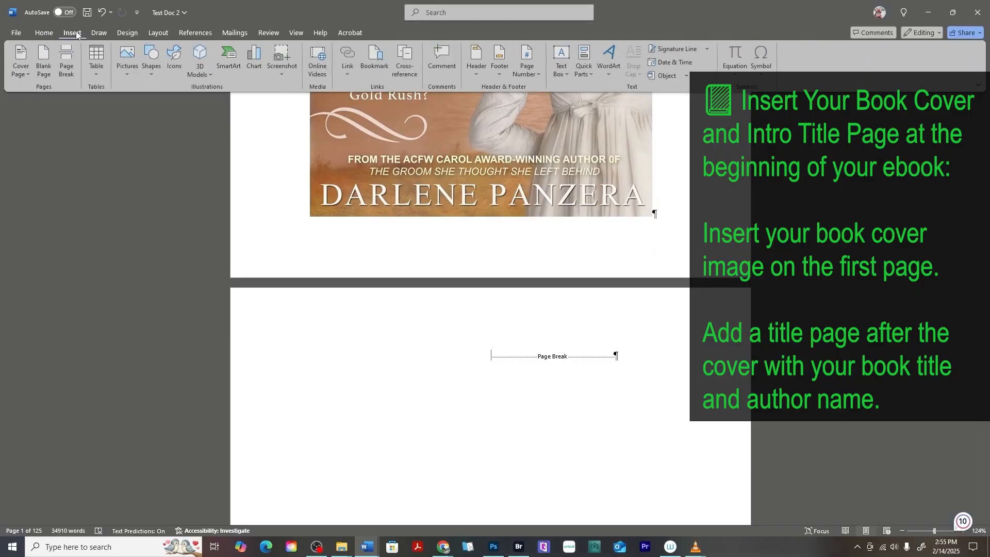
left_click(127, 62)
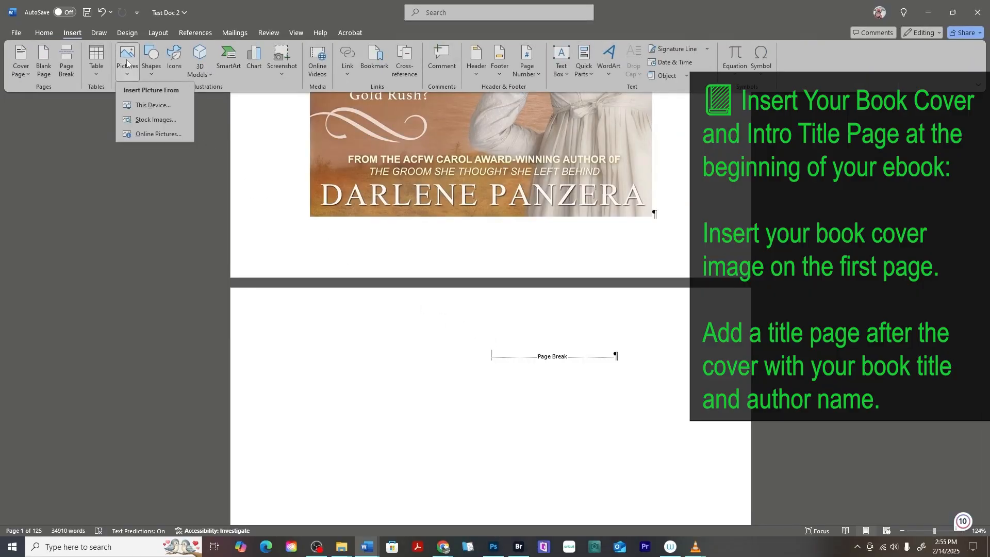
left_click(149, 106)
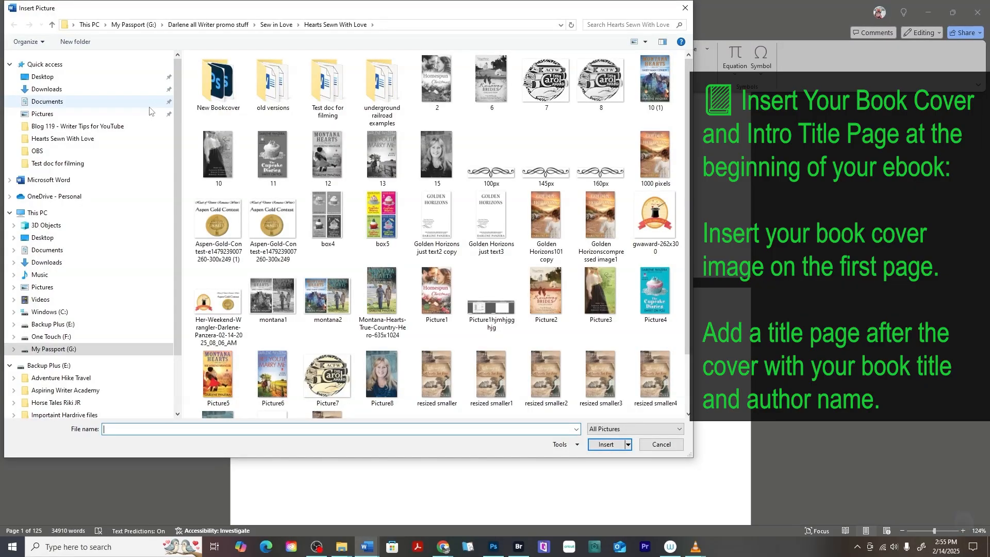
left_click(499, 219)
left_click(602, 444)
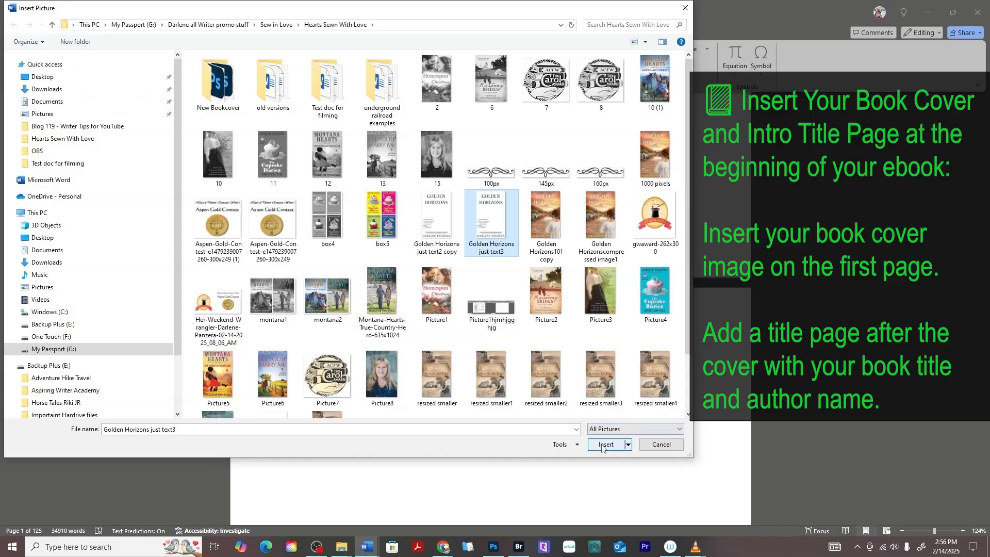
scroll(610, 425, "down", 3)
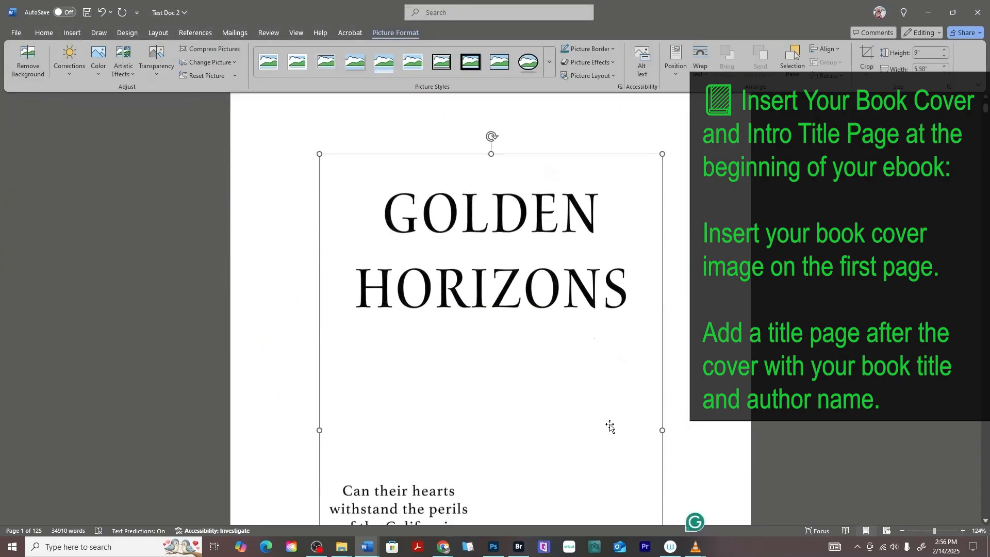
scroll(696, 313, "down", 3)
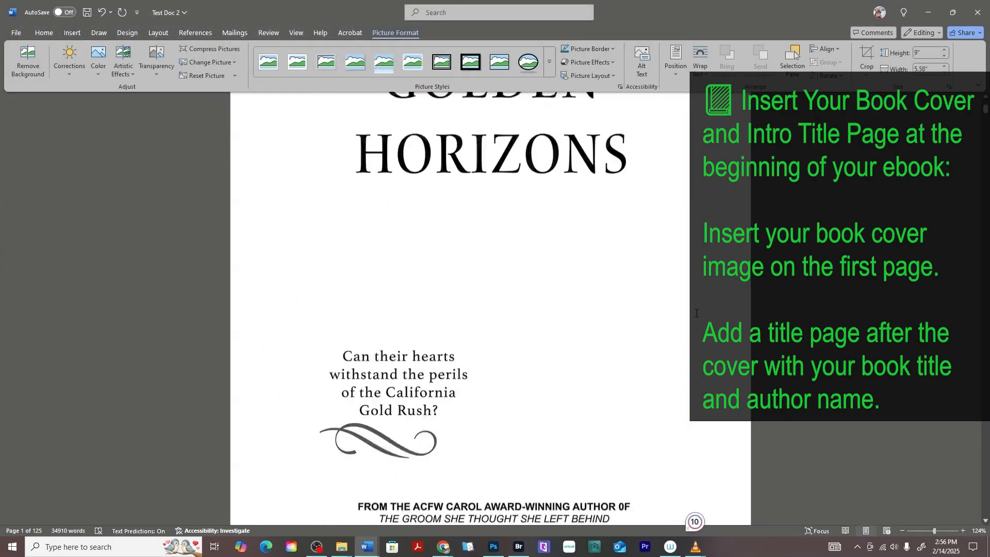
left_click(688, 319)
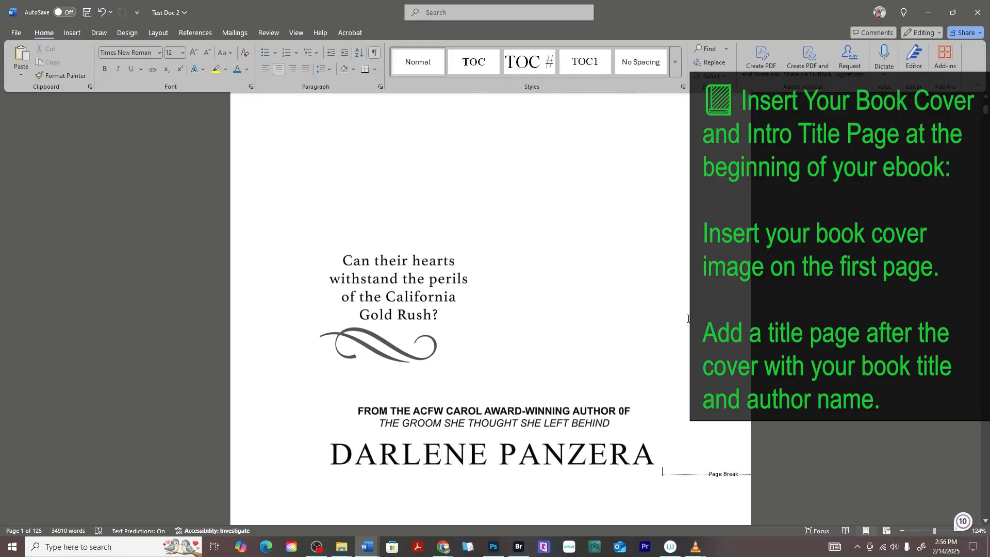
Go to the copyright page after the title page and hide the formatting marks.
scroll(688, 318, "down", 15)
scroll(688, 319, "down", 8)
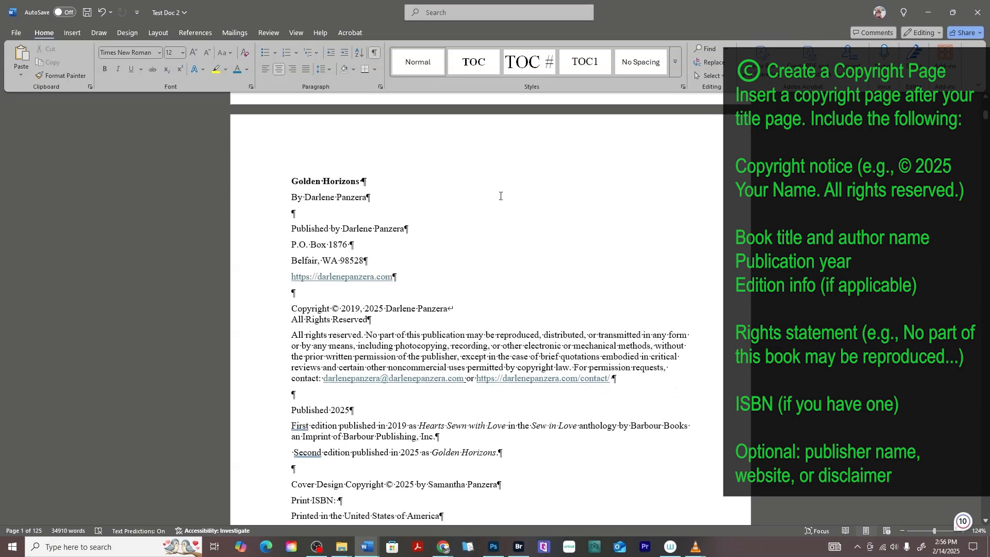
left_click(336, 169)
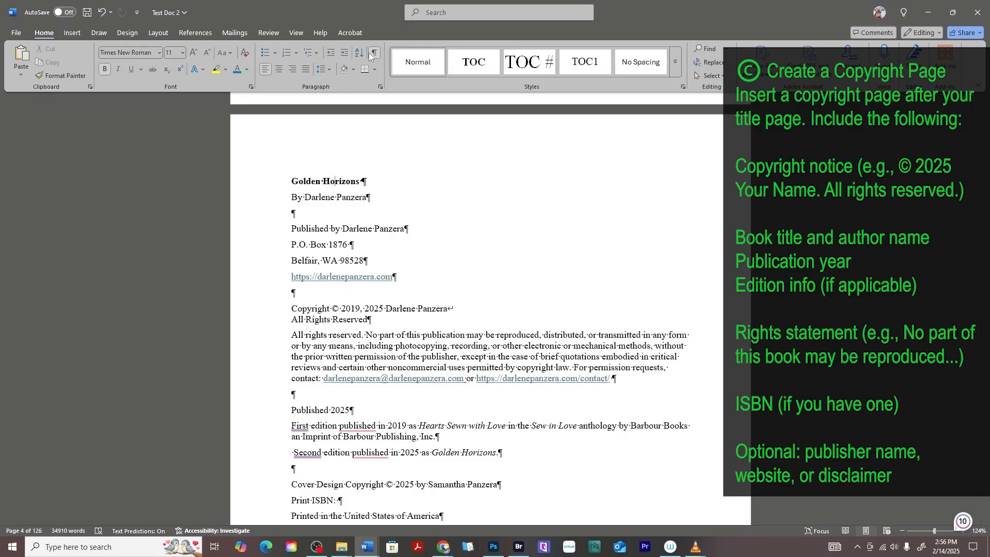
key("ctrl+shift+8")
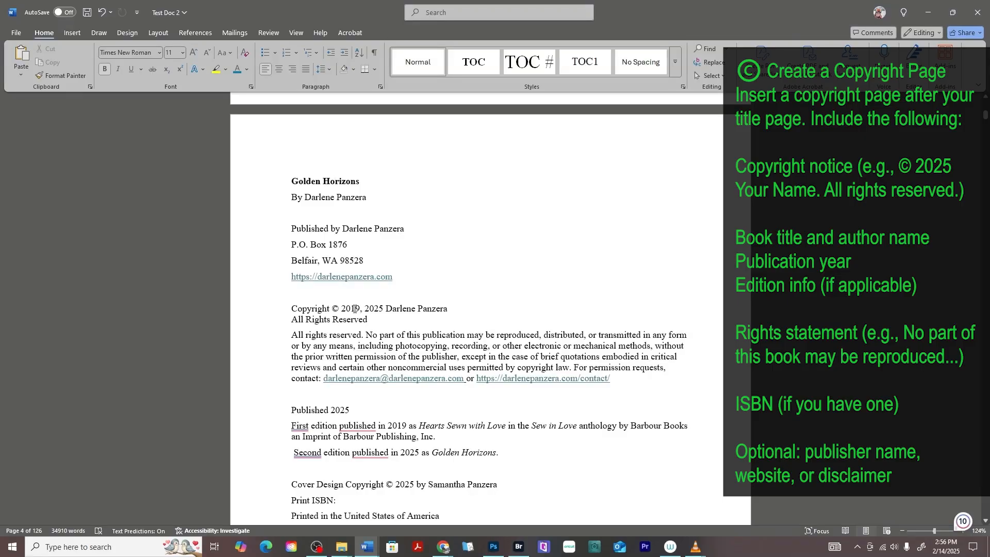
Review the copyright page from the Print ISBN line to the fiction disclaimer and select the contact e-mail address in the rights statement.
scroll(354, 308, "down", 1)
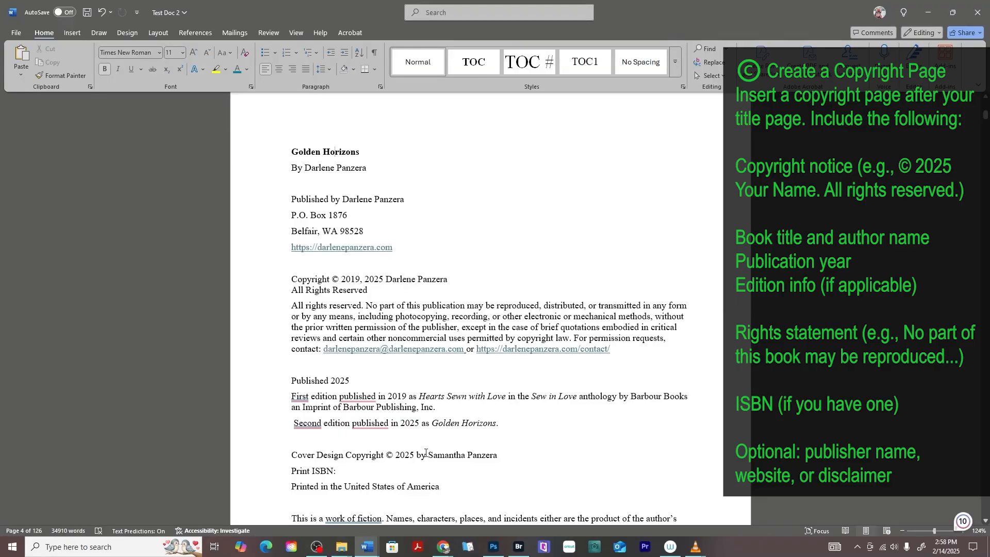
left_click(344, 471)
scroll(345, 470, "down", 1)
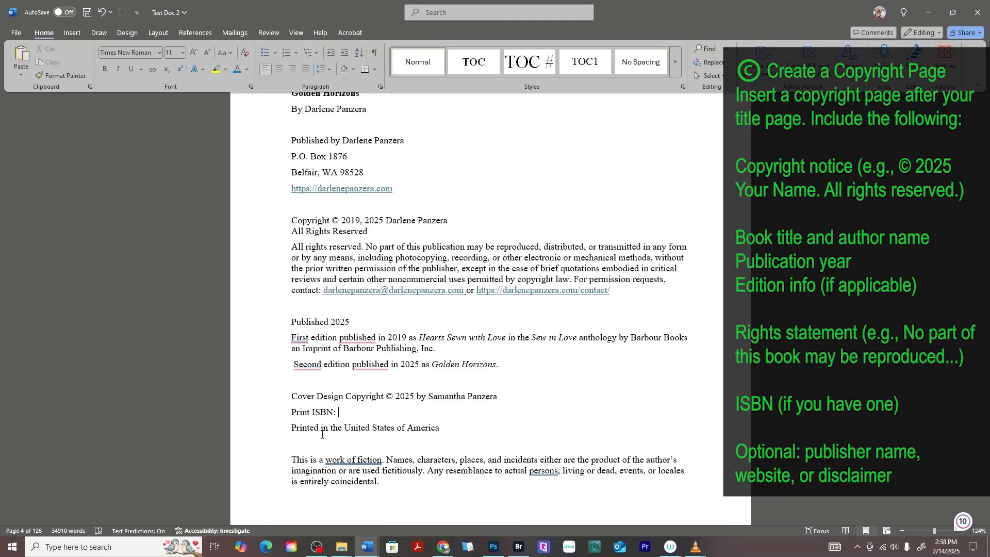
scroll(322, 434, "down", 3)
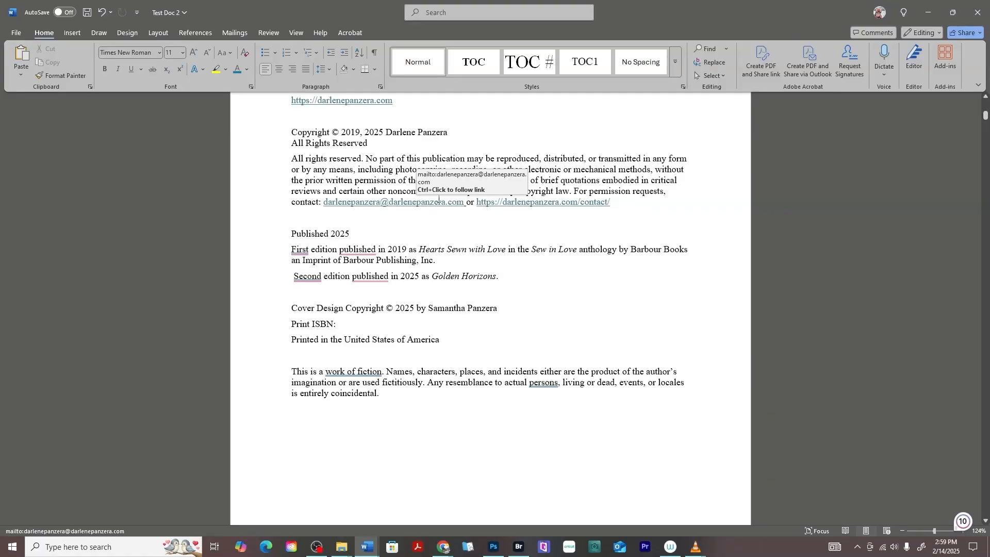
left_click_drag(465, 201, 324, 202)
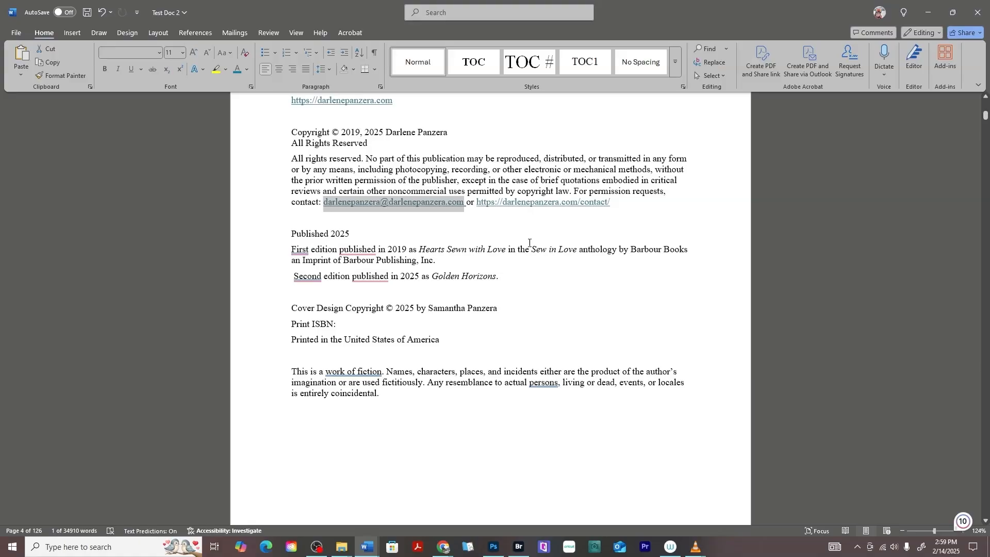
Delete all existing entries, from Table of Contents through About the Author, beneath the Table Of Contents heading.
scroll(511, 251, "up", 20)
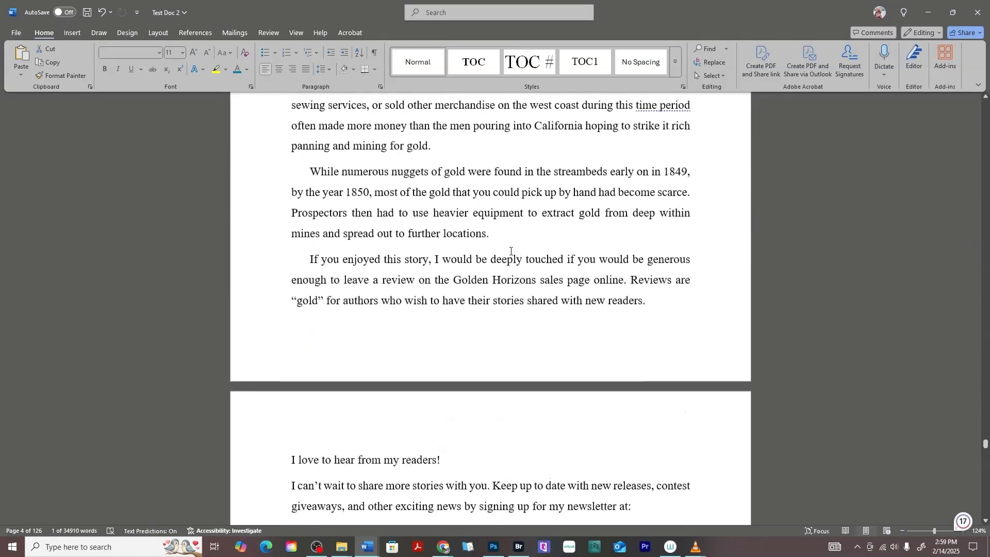
scroll(511, 251, "up", 20)
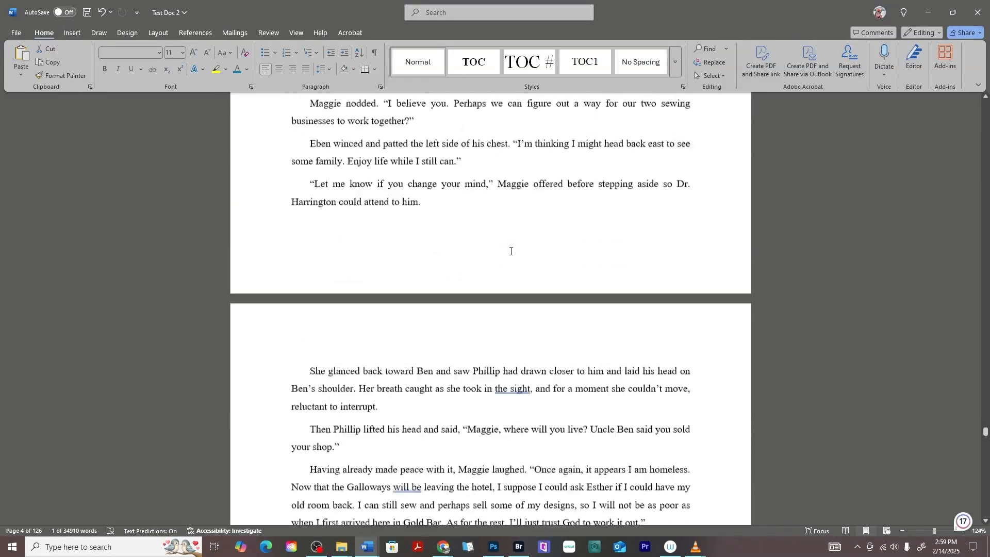
scroll(511, 251, "up", 20)
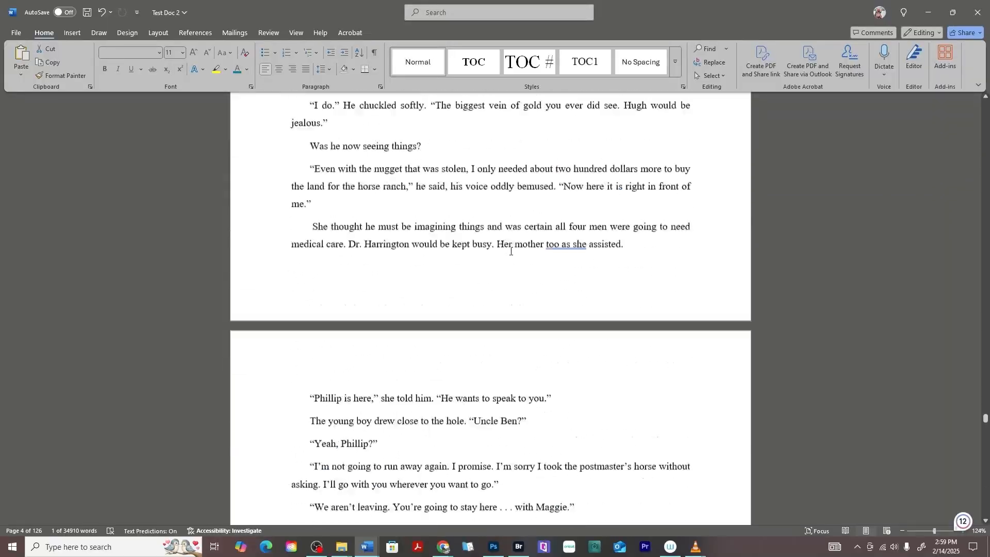
left_click_drag(933, 531, 923, 528)
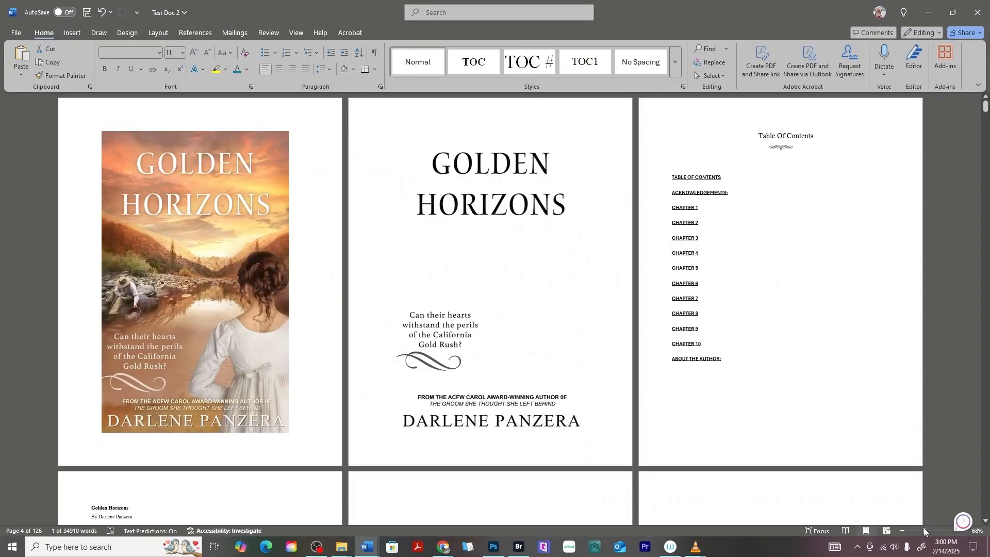
left_click(932, 530)
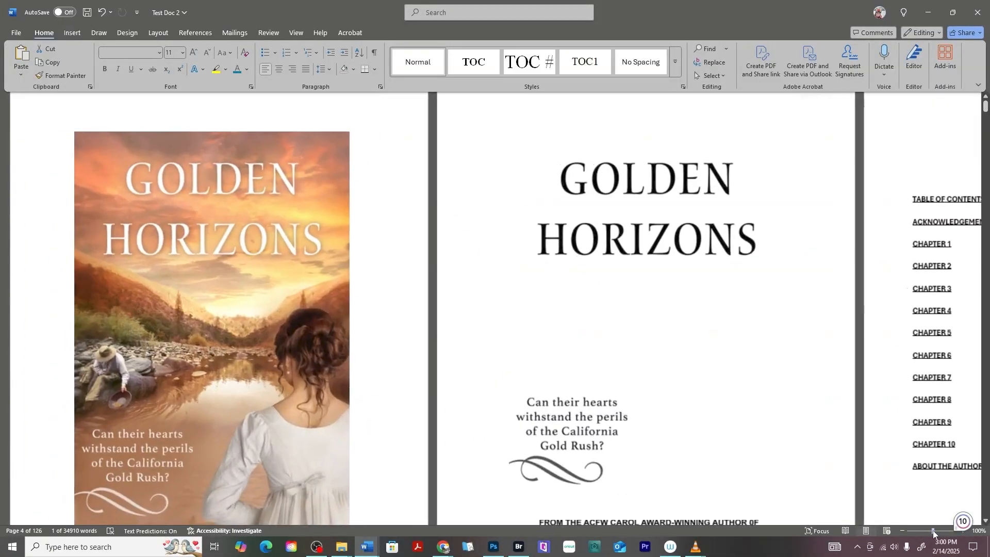
scroll(495, 315, "down", 15)
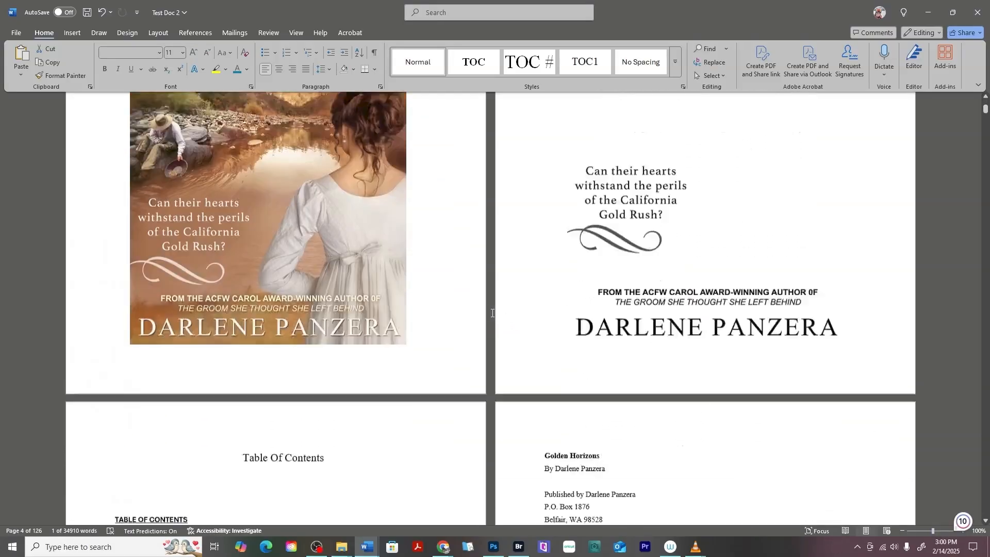
scroll(492, 313, "down", 1)
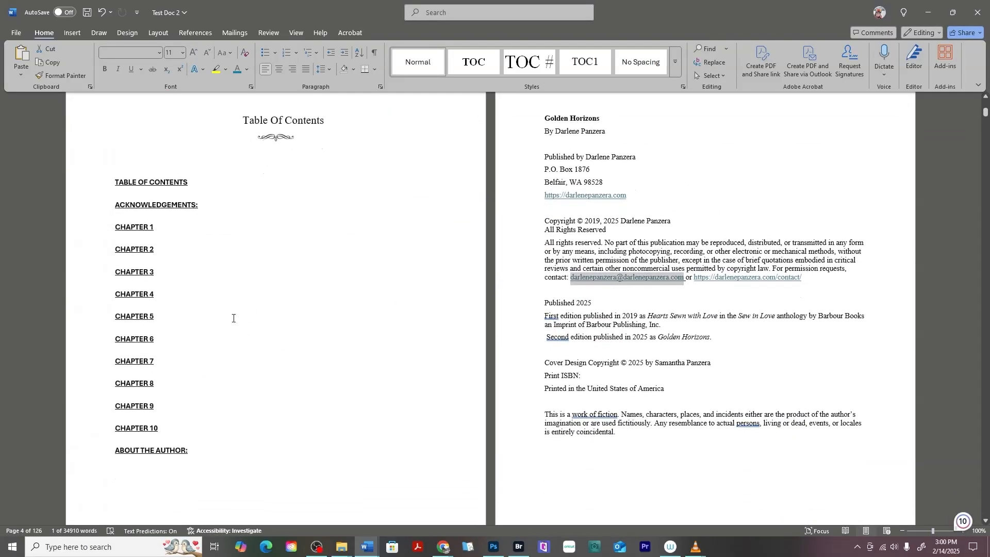
left_click(188, 454)
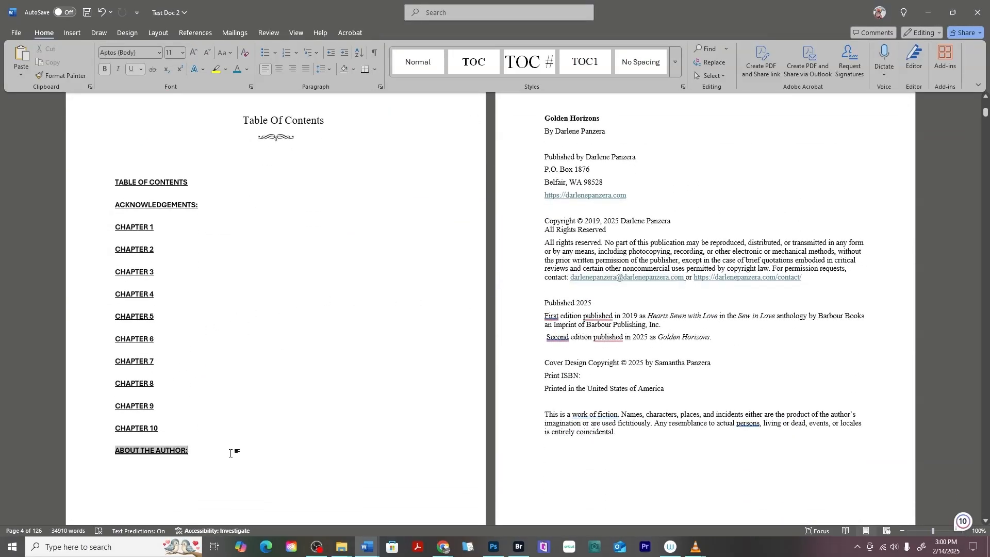
left_click_drag(231, 452, 90, 197)
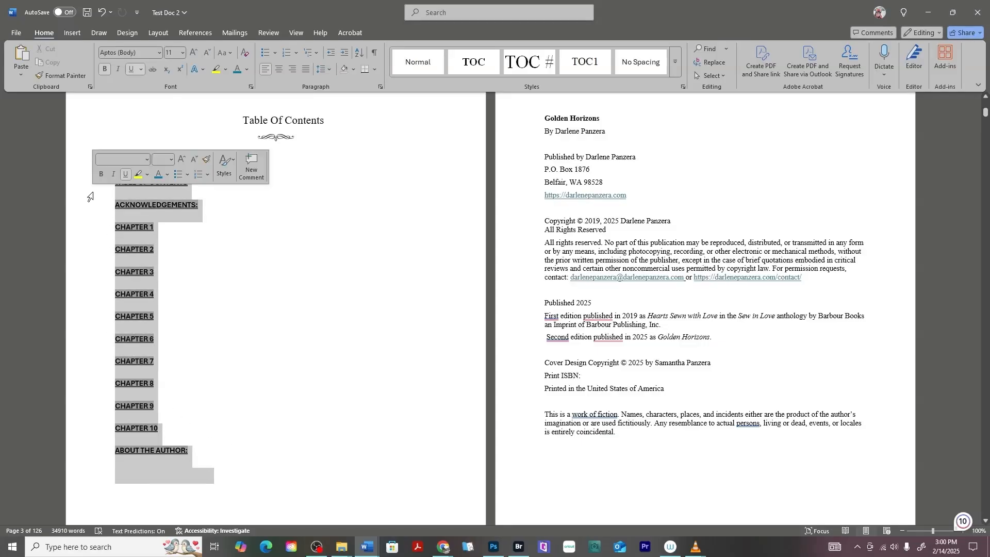
key("Delete")
scroll(114, 196, "up", 2)
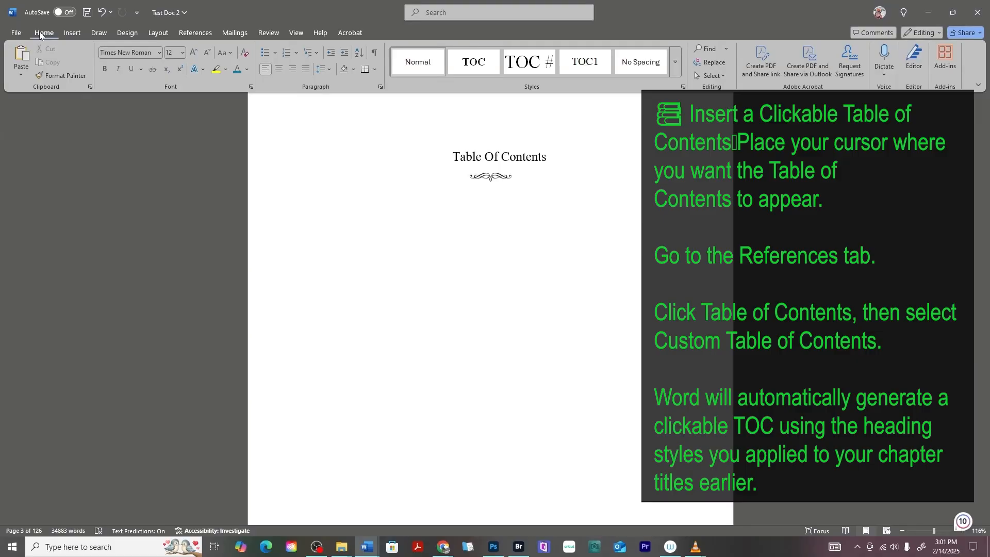
Insert a blank page before the Table Of Contents heading.
left_click(69, 32)
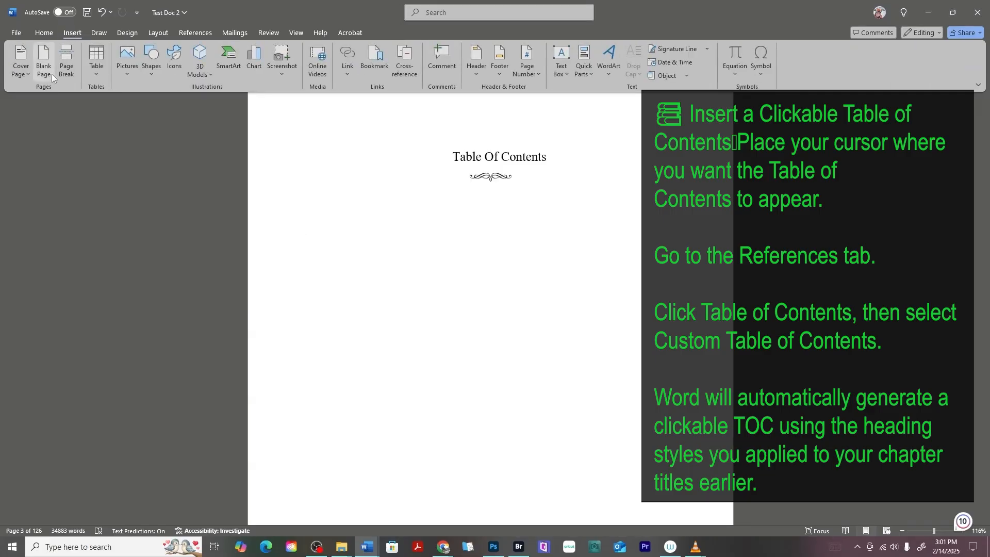
scroll(439, 203, "up", 3)
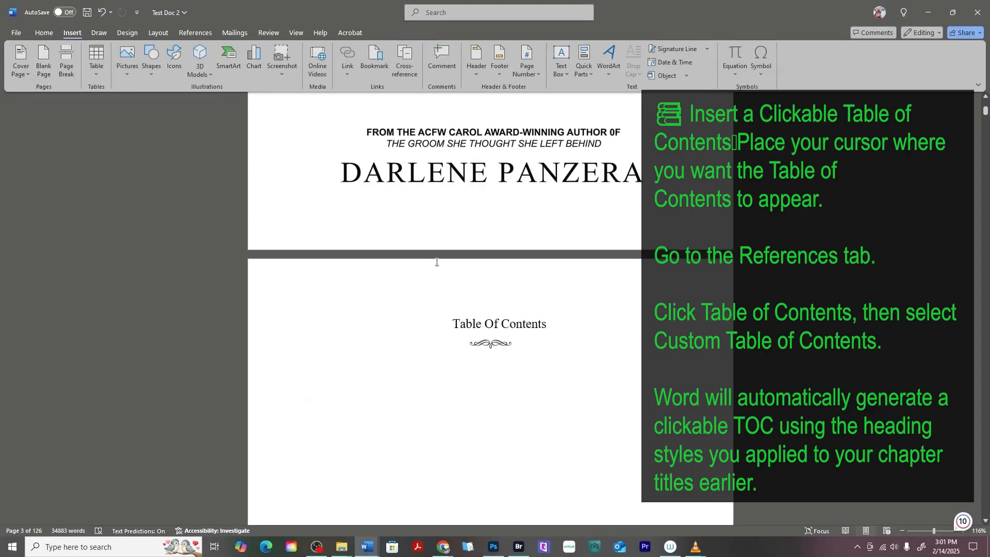
left_click(442, 313)
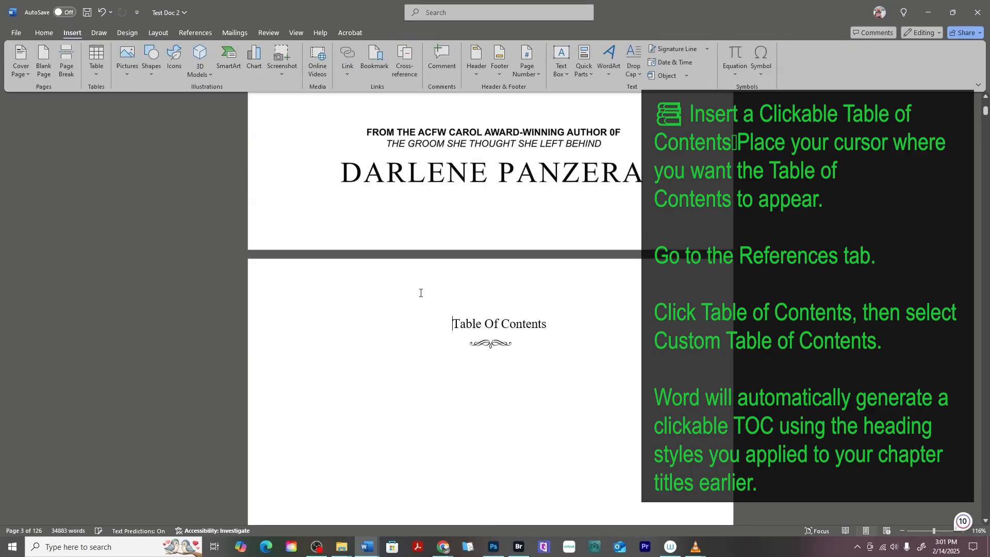
left_click(43, 61)
scroll(427, 185, "up", 6)
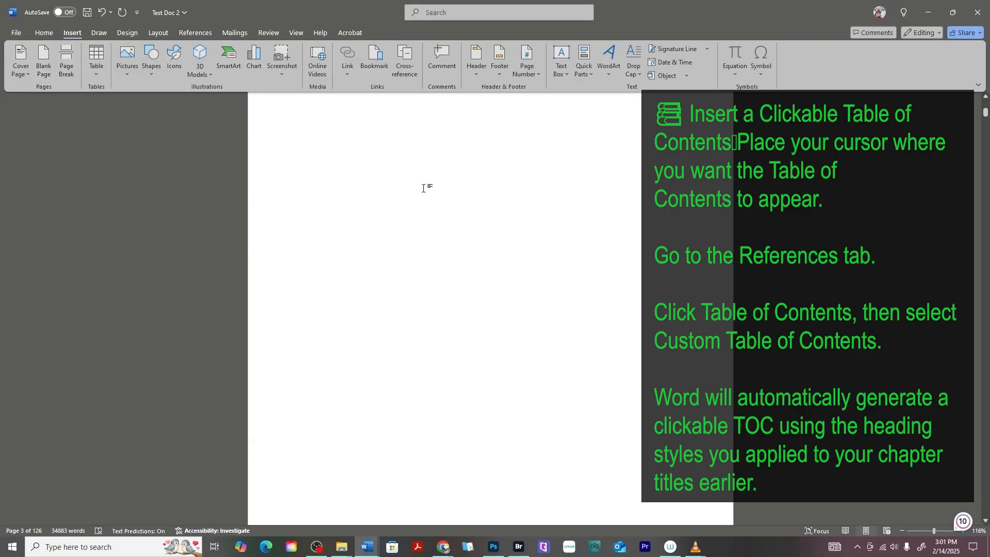
Show the formatting marks on the pages around the Table Of Contents heading.
left_click(41, 32)
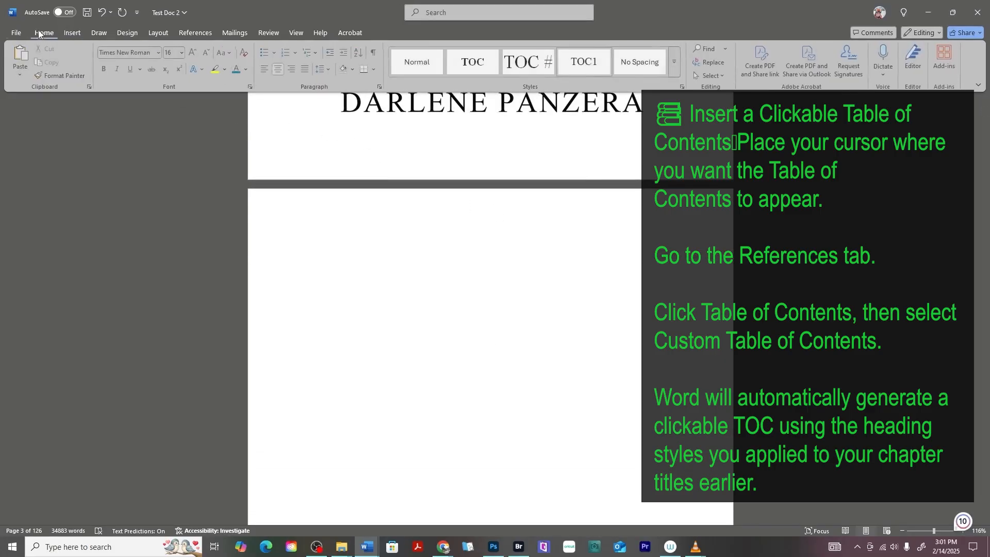
left_click(374, 53)
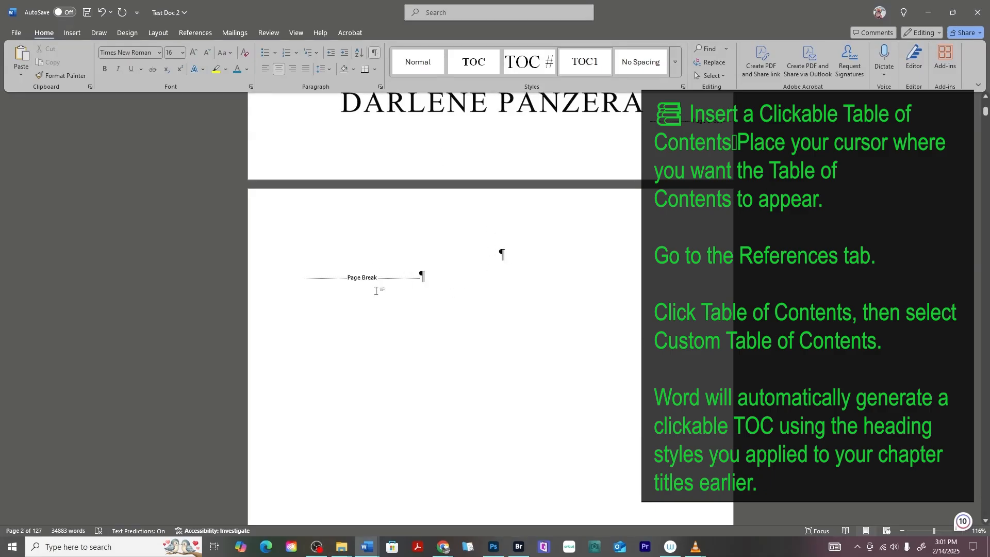
scroll(457, 278, "down", 10)
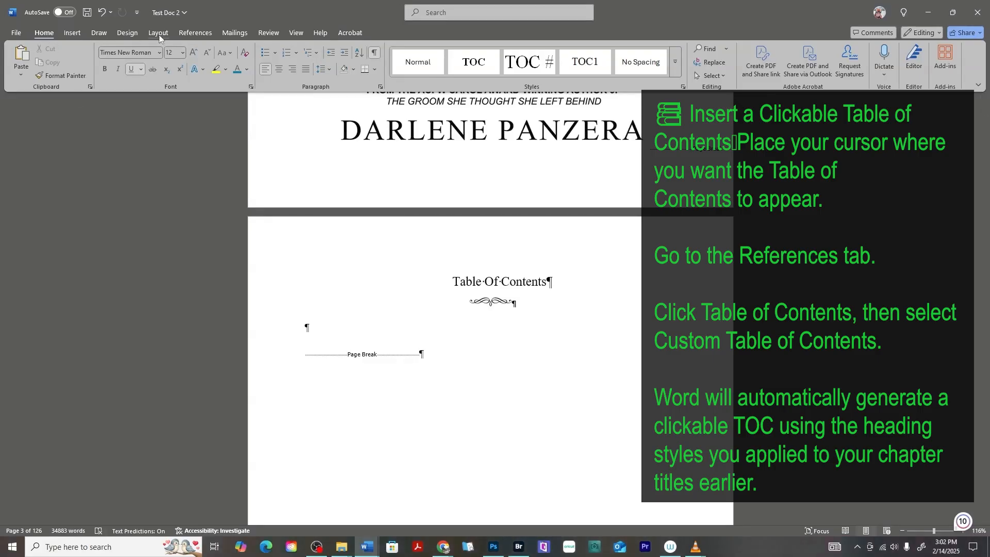
Start a custom table of contents on the empty line below the Table Of Contents heading and turn off page numbers.
left_click(188, 34)
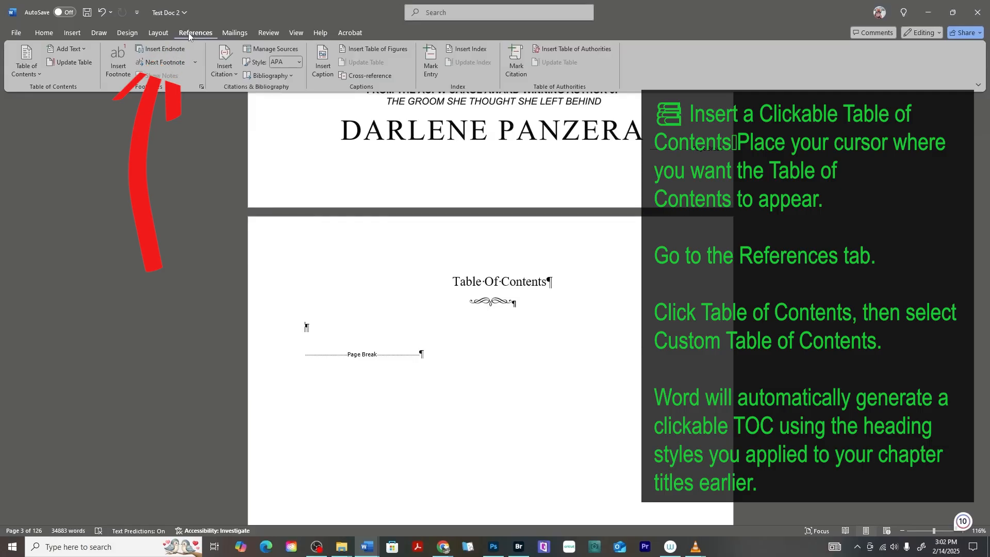
left_click(37, 75)
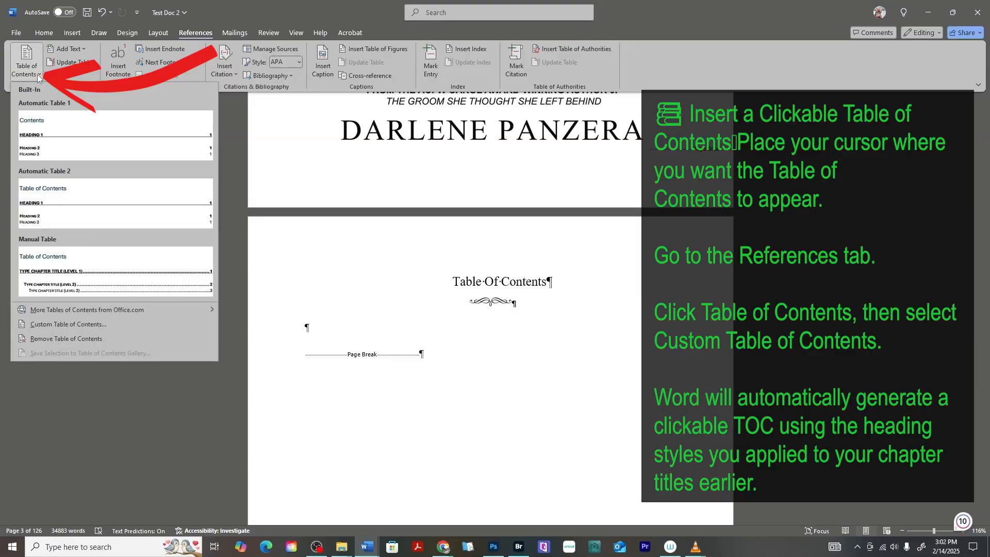
left_click(84, 325)
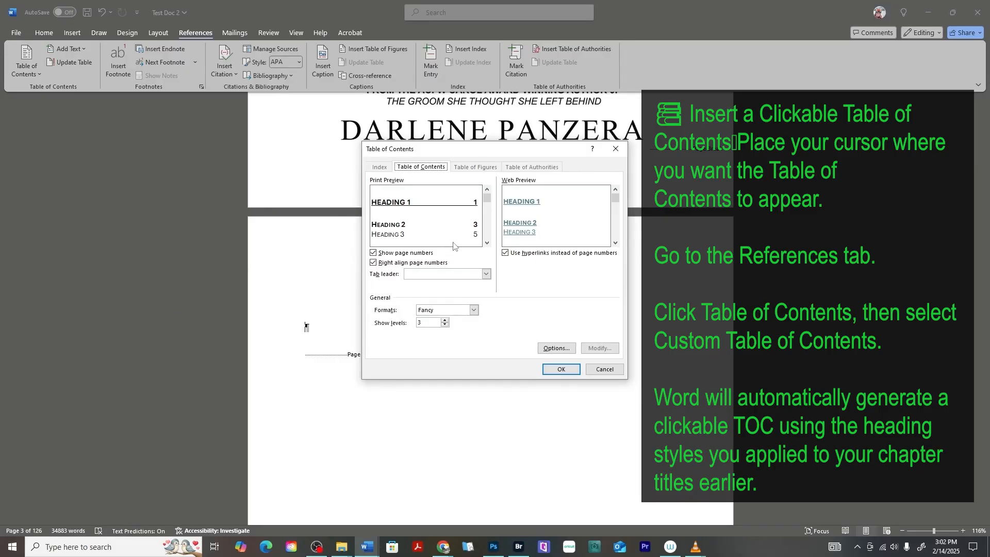
left_click(374, 253)
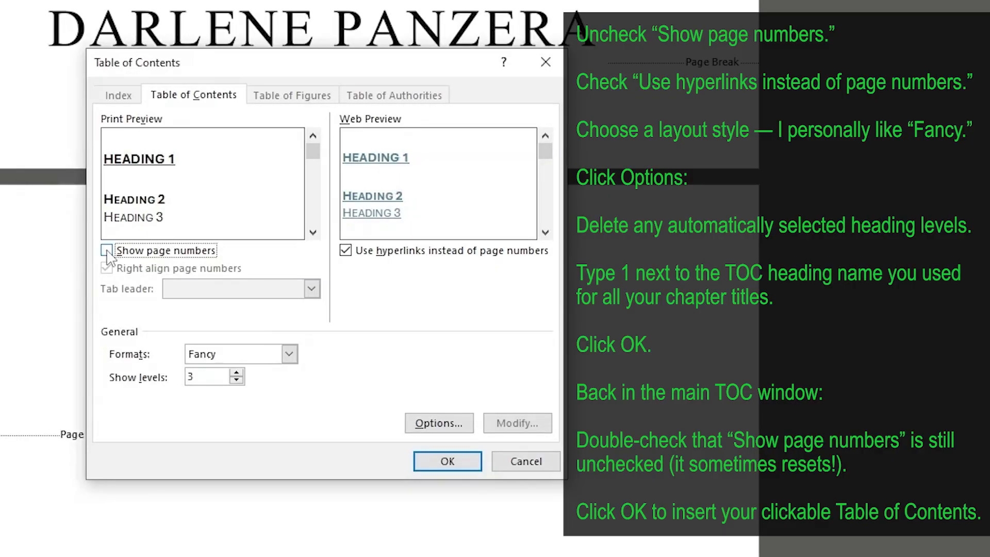
Try the From template and Classic formats for the table of contents, then return to Fancy.
left_click(289, 355)
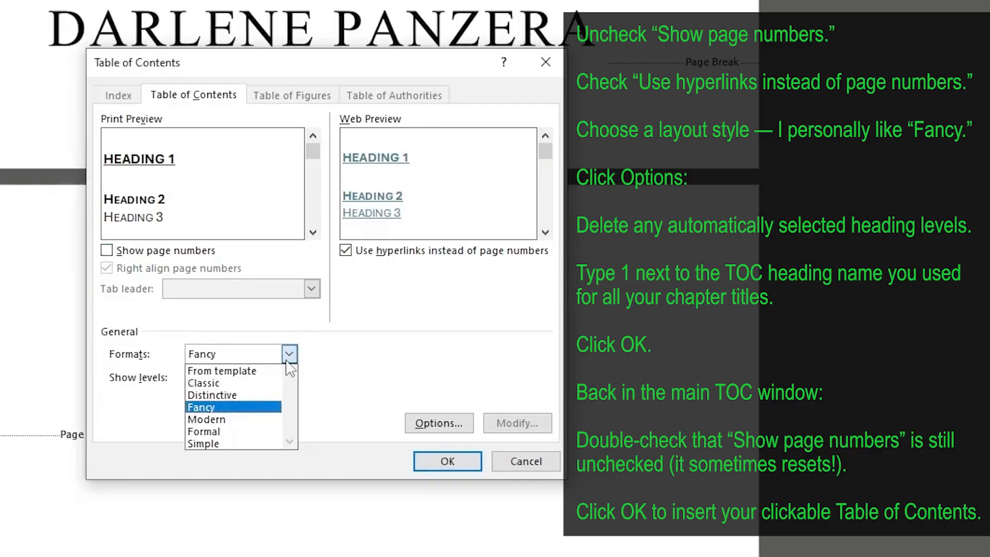
left_click(255, 371)
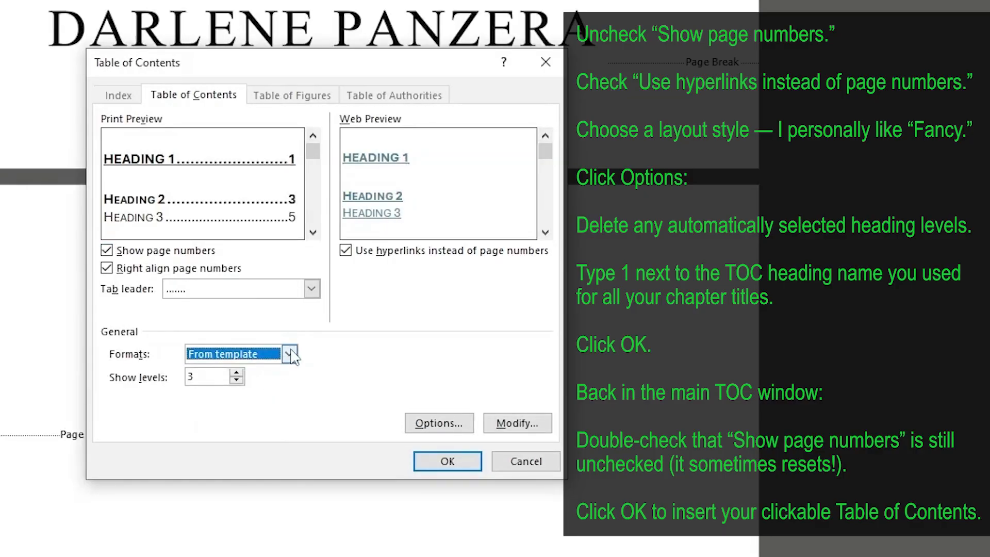
left_click(290, 355)
left_click(263, 383)
left_click(289, 355)
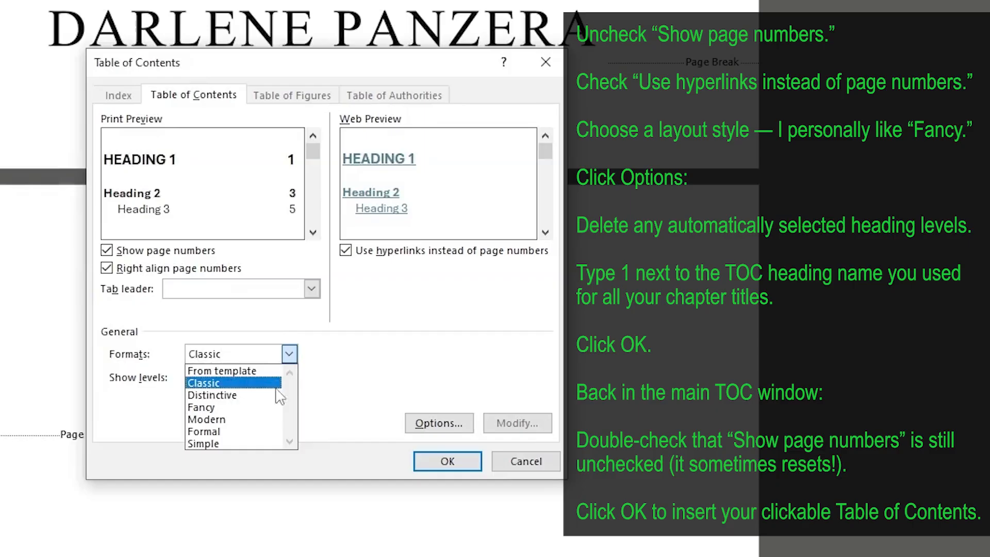
left_click(260, 407)
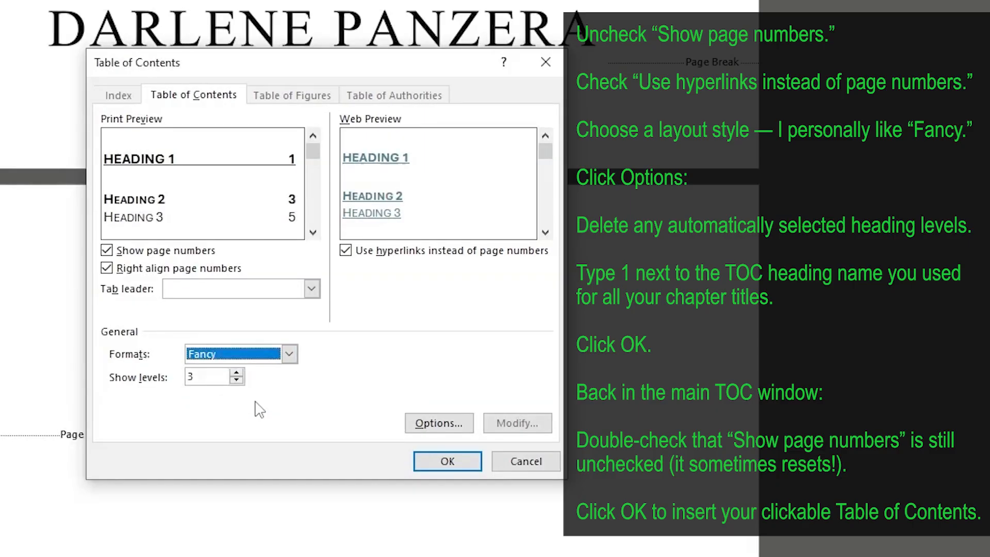
In the table of contents options, clear the TOC levels of Heading 1, Heading 2 and Heading 3.
left_click(427, 426)
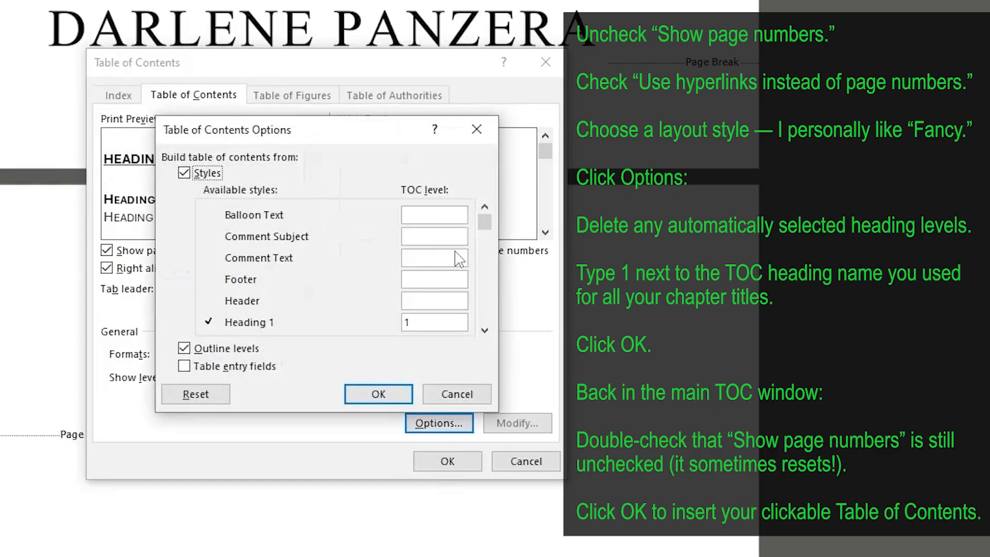
left_click(420, 322)
key("BackSpace")
left_click(490, 237)
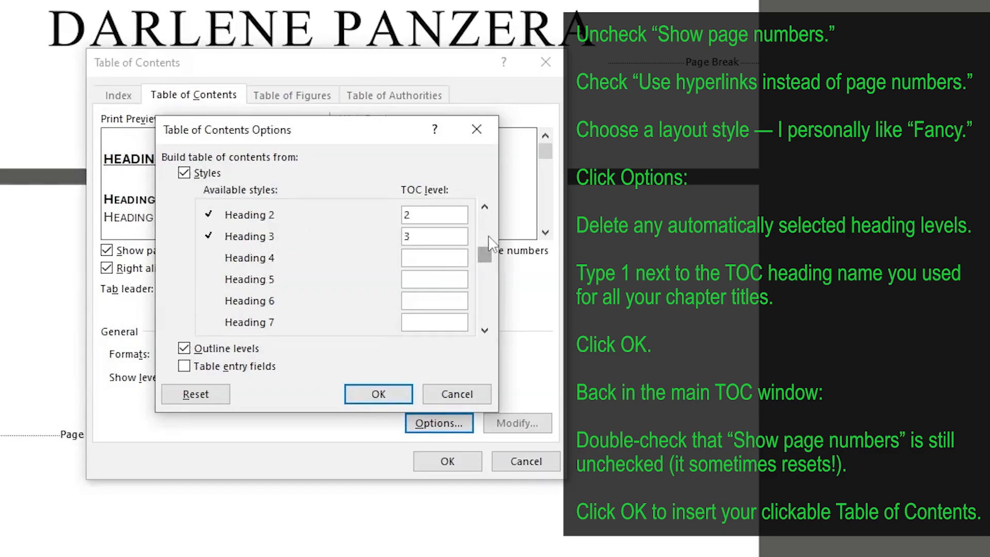
left_click(422, 215)
key("BackSpace")
left_click(436, 232)
key("BackSpace")
Assign TOC level 1 to the TOC1 style and accept the table of contents options.
left_click(484, 330)
left_click(484, 329)
left_click(485, 330)
left_click(484, 330)
left_click(485, 330)
left_click(485, 330)
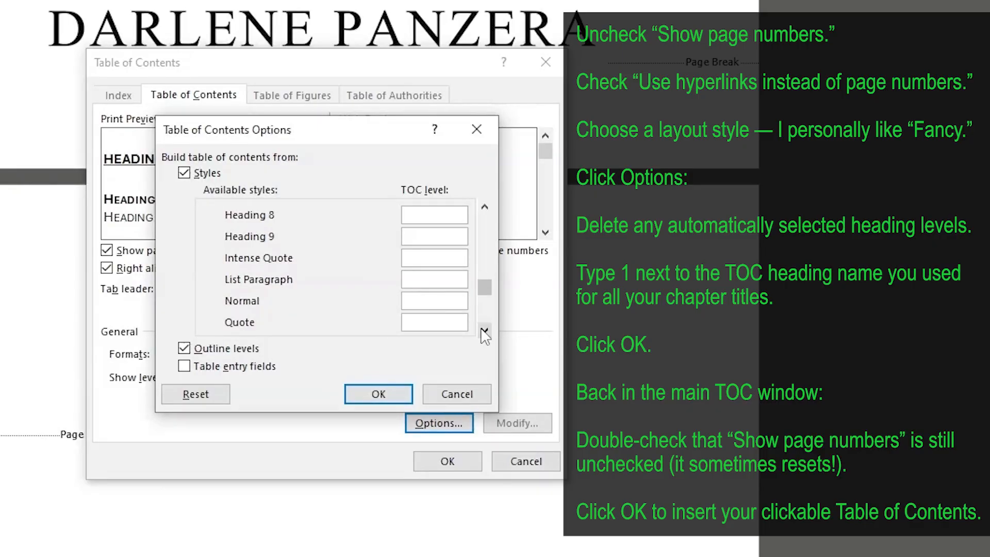
left_click(484, 330)
left_click(484, 330)
left_click(484, 330)
left_click(484, 330)
left_click(484, 330)
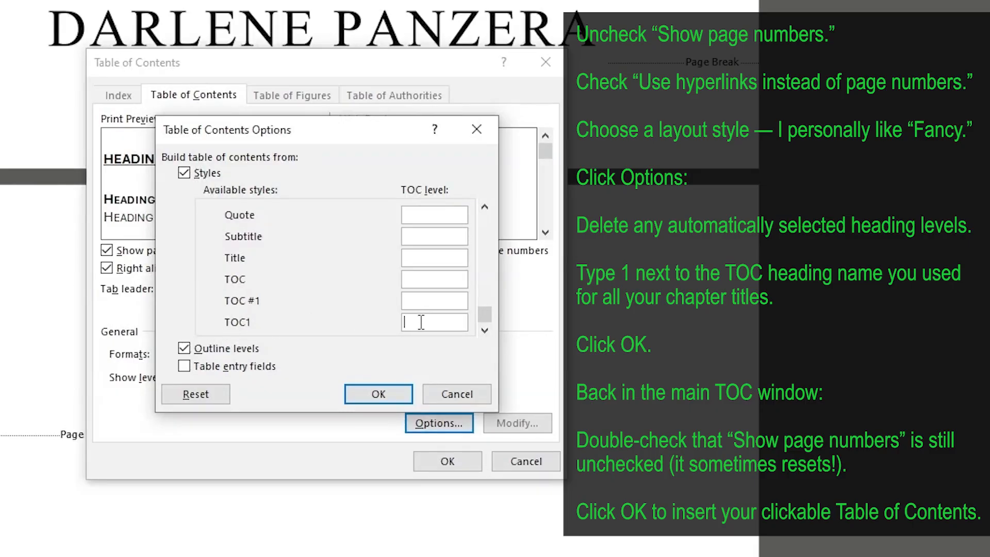
type("1")
left_click(376, 397)
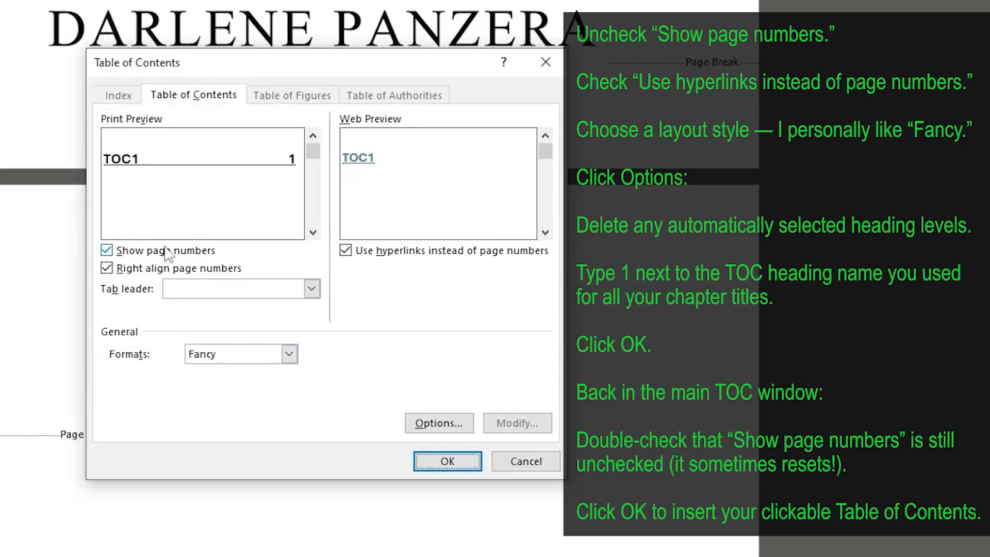
Turn off page numbers and insert the hyperlinked table of contents.
left_click(108, 251)
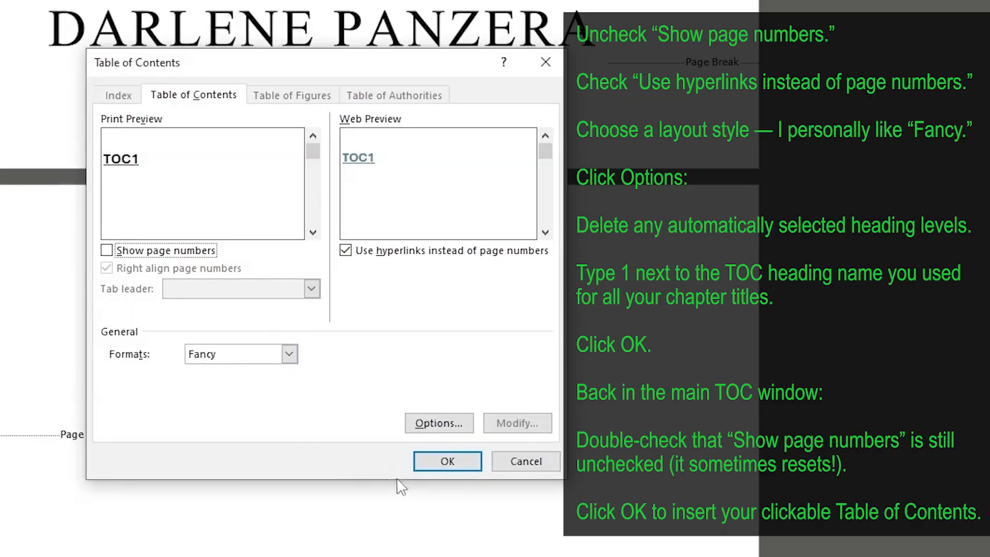
left_click(457, 462)
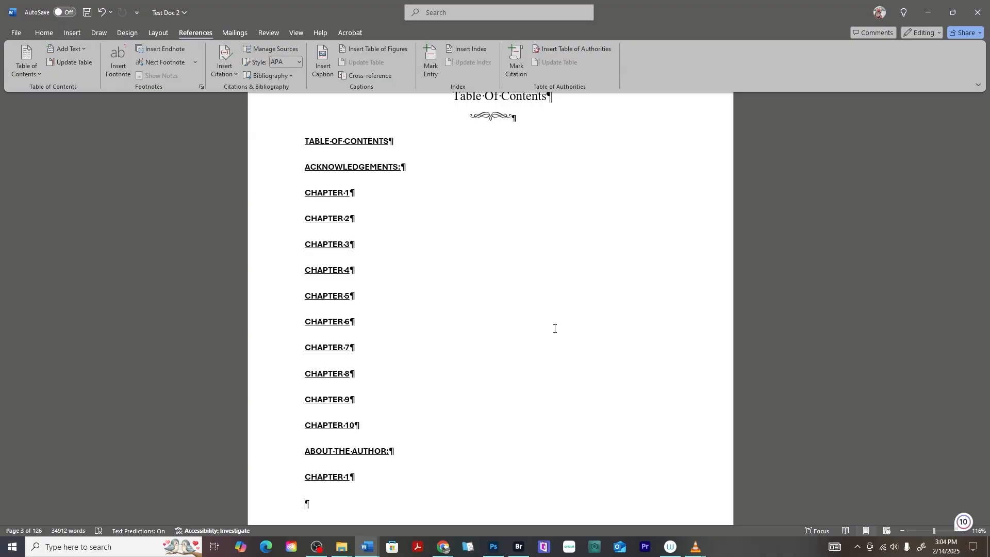
Remove the extra Chapter 1 entry after About the Author and the empty line before the page break.
left_click(368, 475)
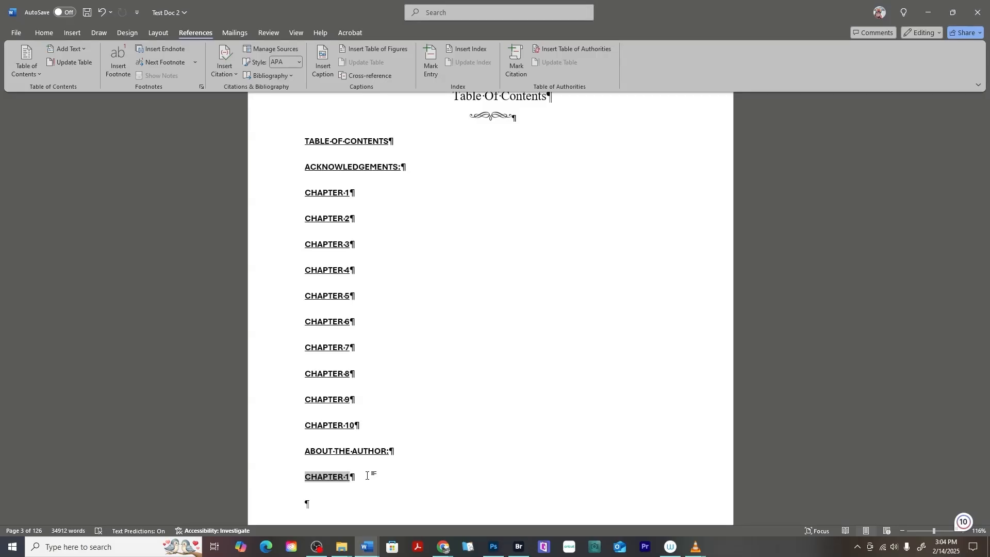
key("ctrl+z")
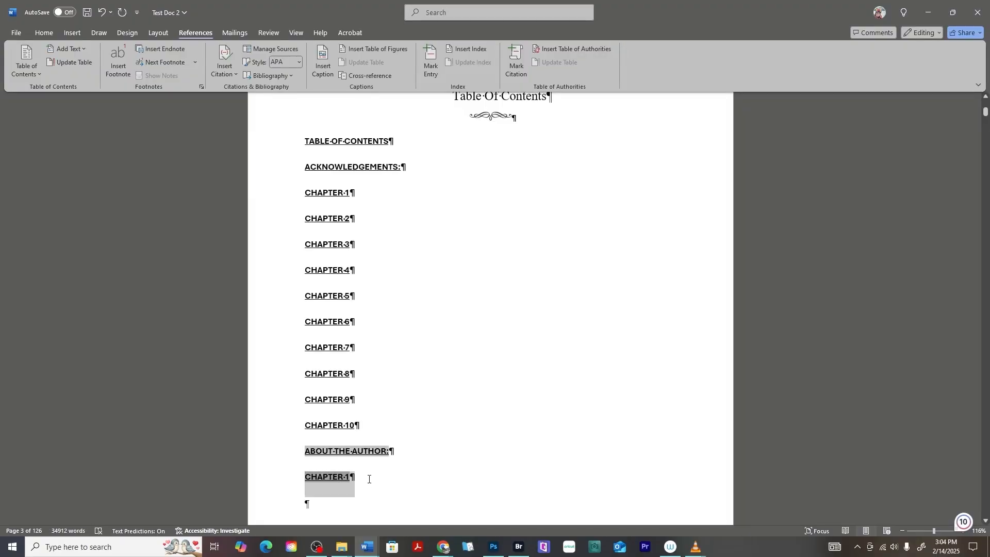
left_click(361, 477)
key("BackSpace")
key("BackSpace")
key("Delete")
key("Delete")
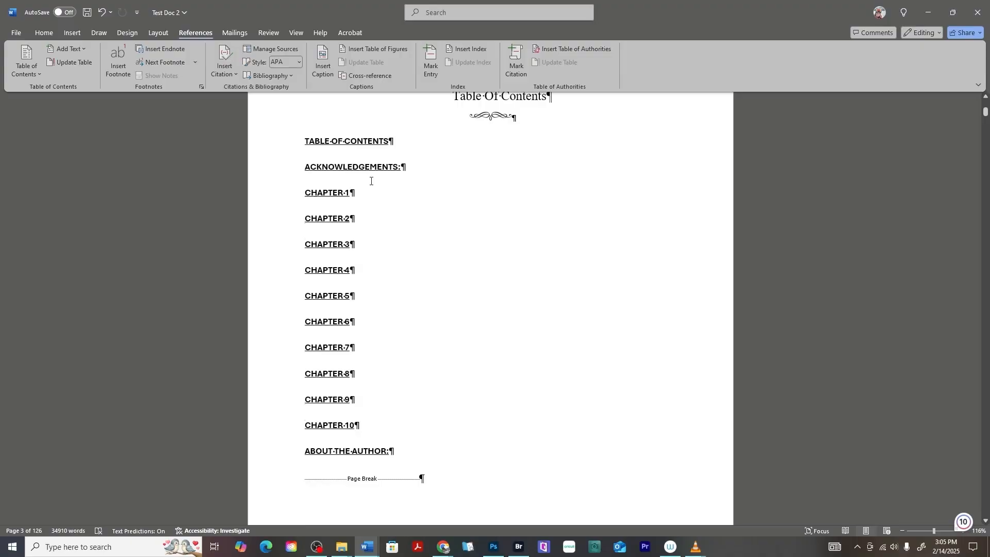
Test the Acknowledgements and Chapter 5 links in the table of contents, returning to the contents page after each.
scroll(371, 182, "up", 1)
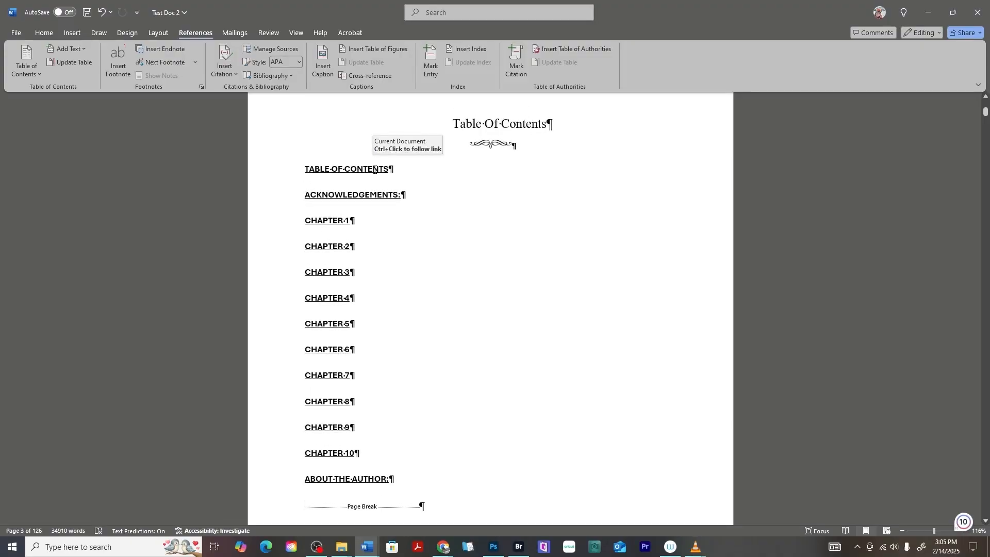
left_click(357, 196, "ctrl")
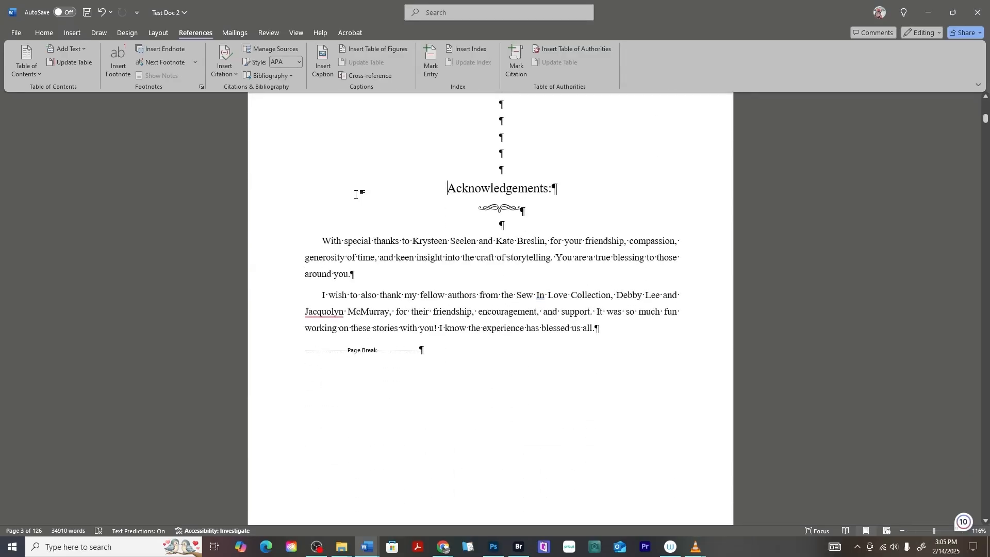
scroll(378, 237, "up", 15)
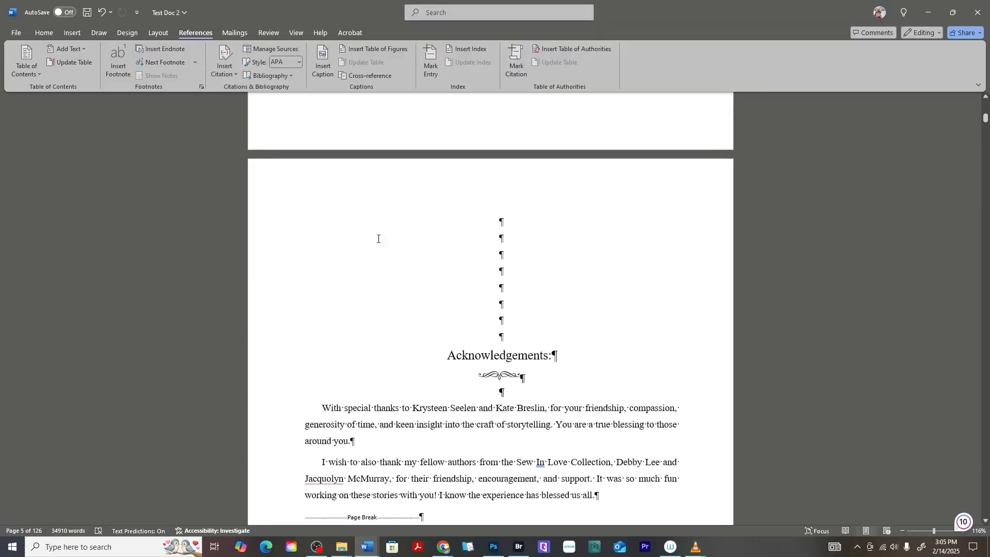
scroll(378, 239, "up", 5)
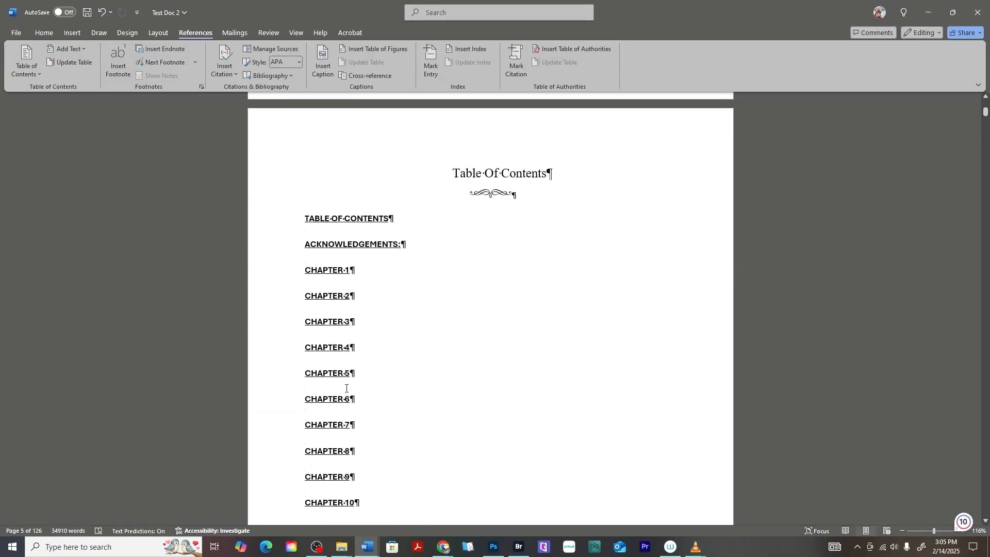
left_click(337, 381, "ctrl")
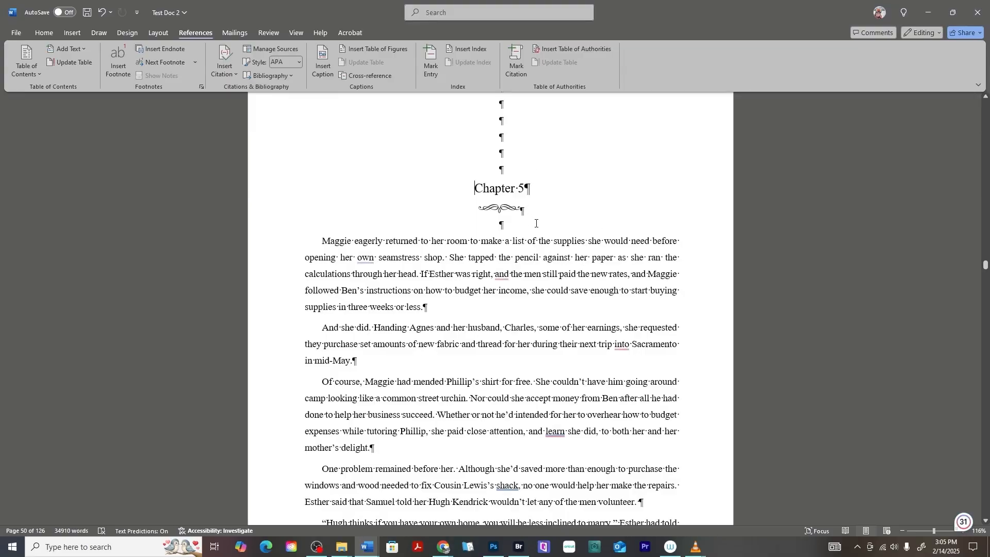
scroll(534, 222, "up", 4)
key("alt+Left")
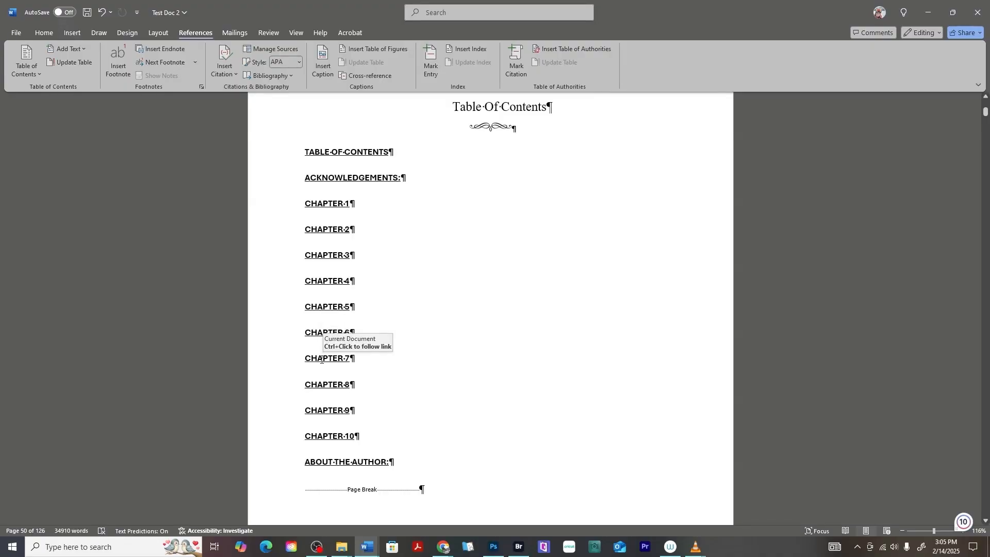
Review the front matter from the cover and title page through the contents, copyright and acknowledgements pages to the Chapter 1 opening.
scroll(569, 316, "up", 1)
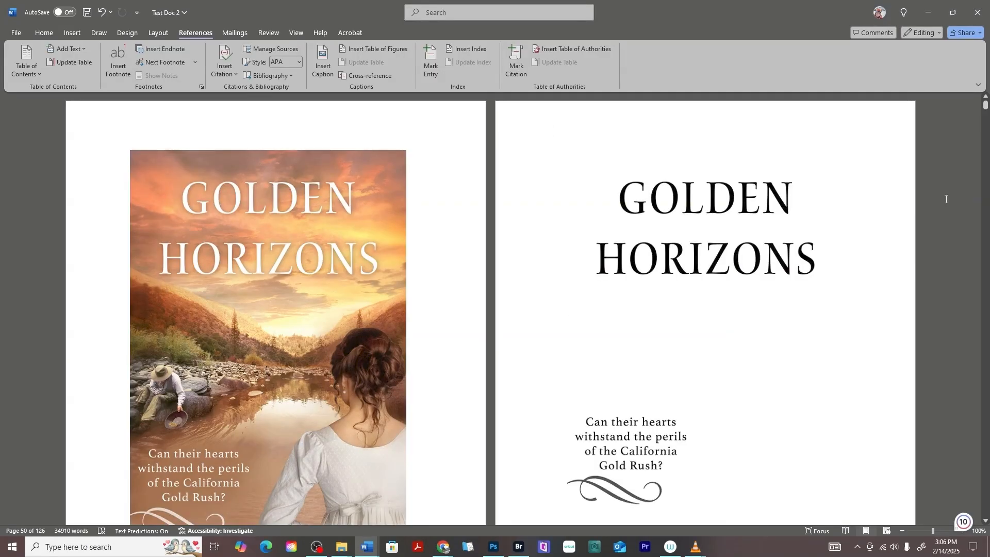
scroll(946, 199, "down", 5)
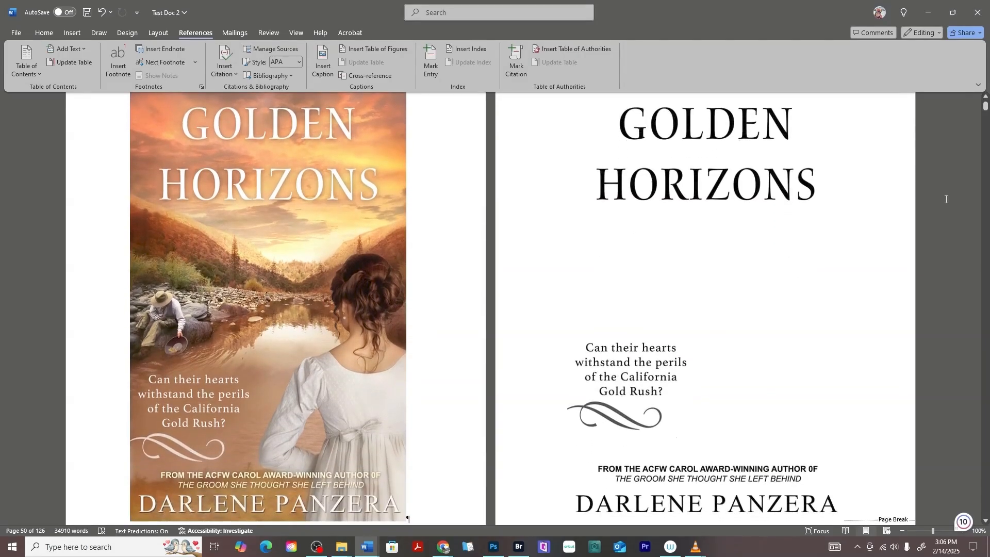
scroll(946, 199, "down", 3)
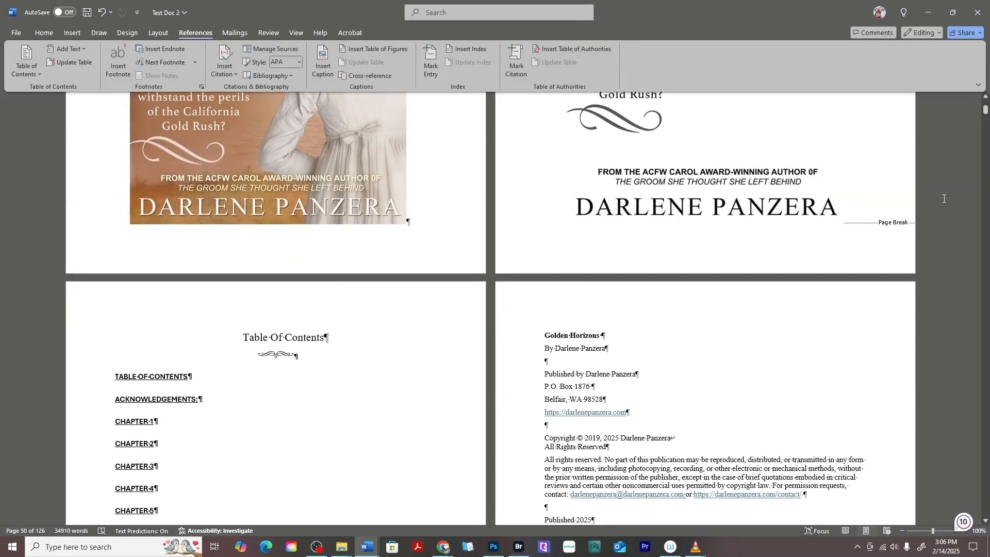
scroll(943, 198, "down", 2)
left_click(43, 33)
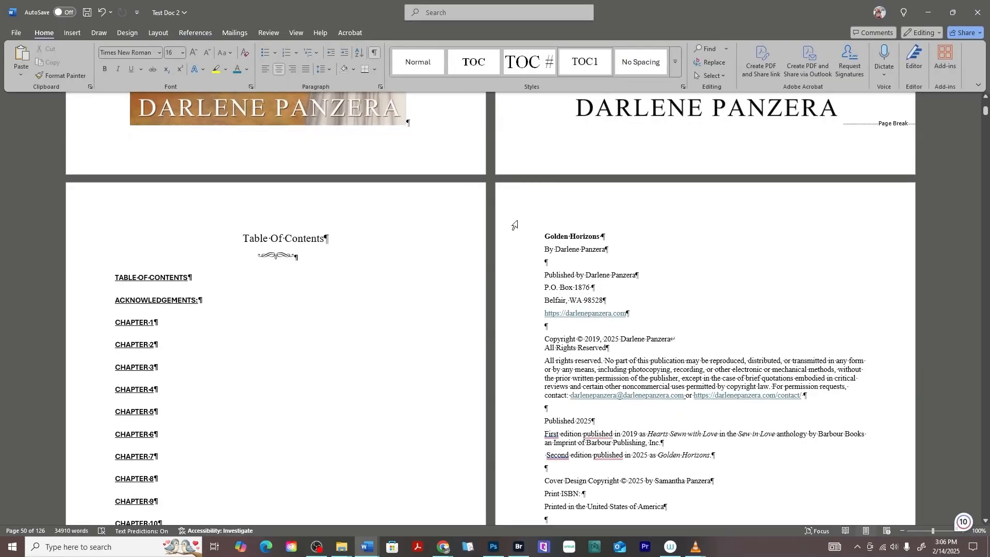
scroll(552, 340, "down", 2)
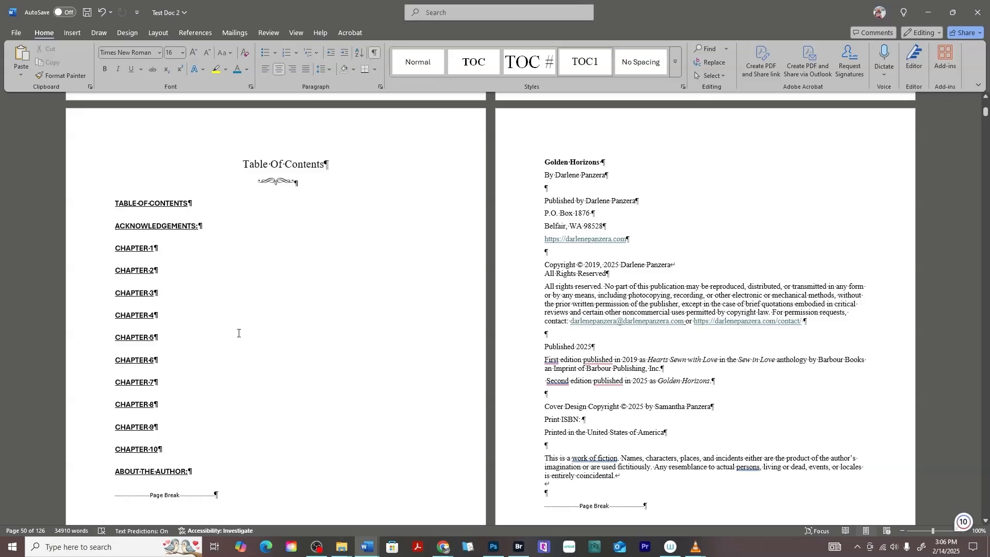
scroll(257, 329, "down", 10)
scroll(513, 360, "down", 1)
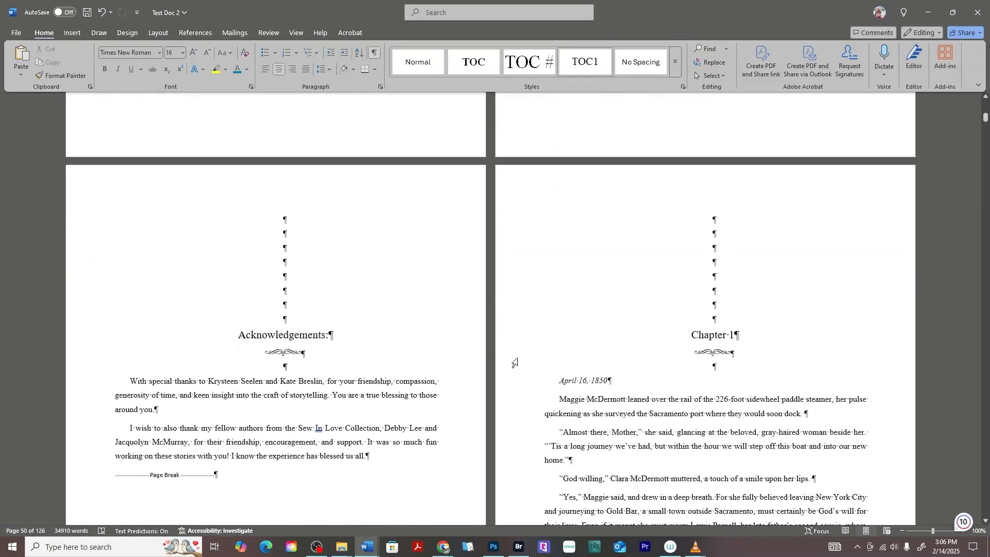
scroll(615, 351, "down", 2)
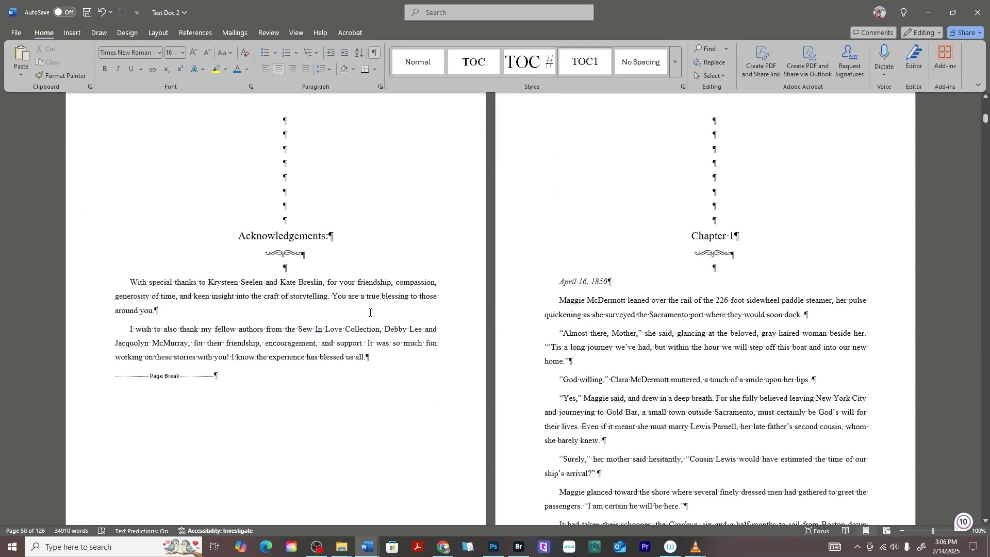
Check Chapter 1's body text, its centered scene break and the page break at the chapter's end.
scroll(216, 314, "down", 3)
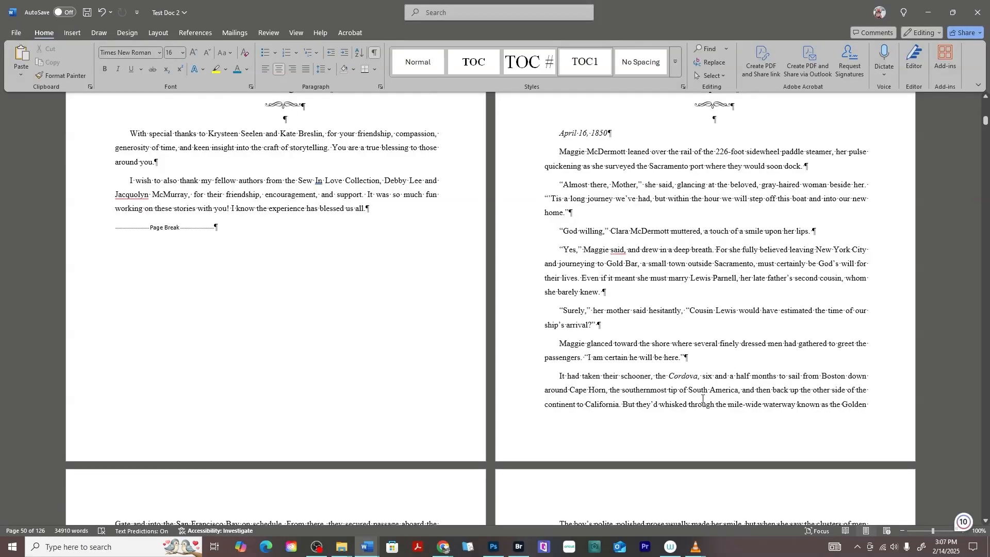
scroll(702, 398, "down", 12)
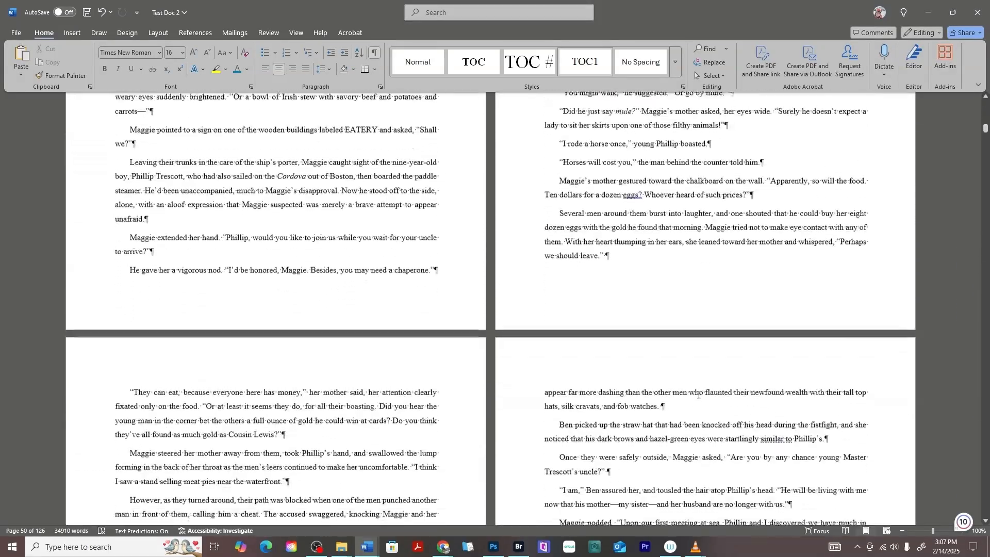
scroll(698, 395, "down", 9)
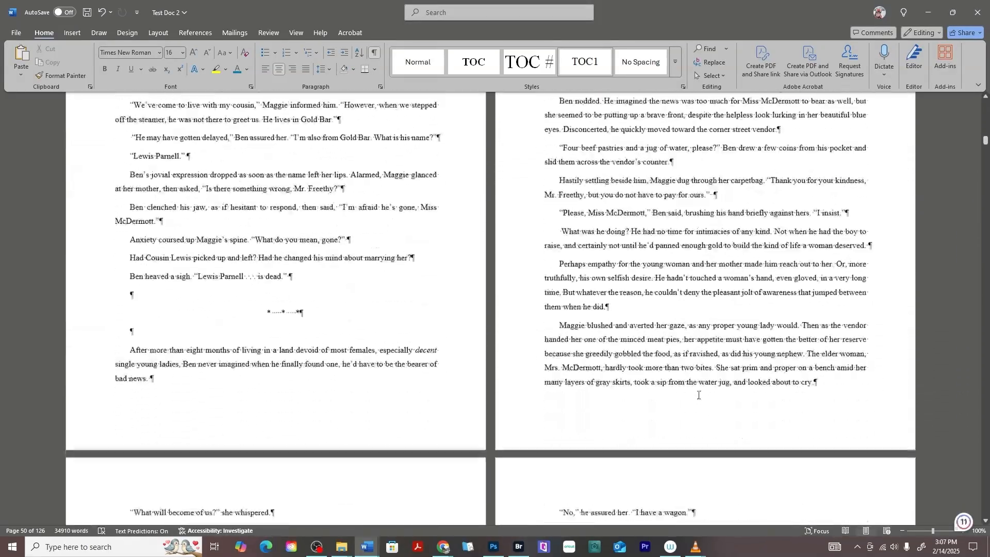
scroll(699, 395, "down", 4)
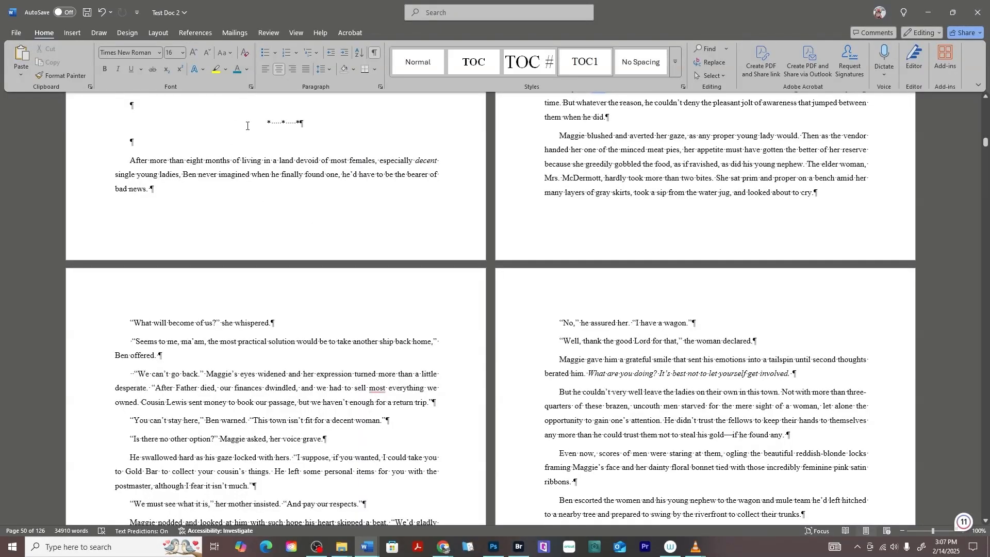
scroll(247, 125, "up", 2)
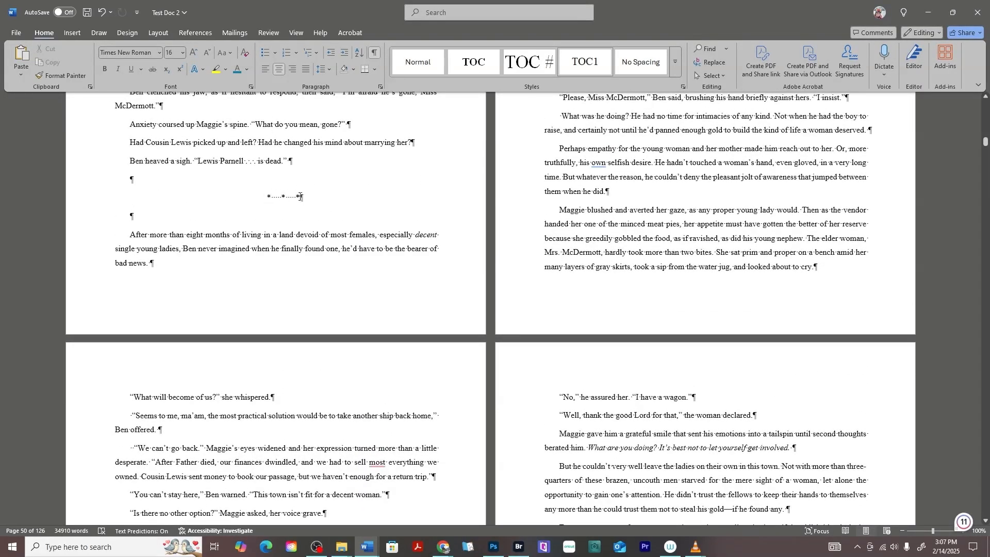
scroll(590, 298, "down", 8)
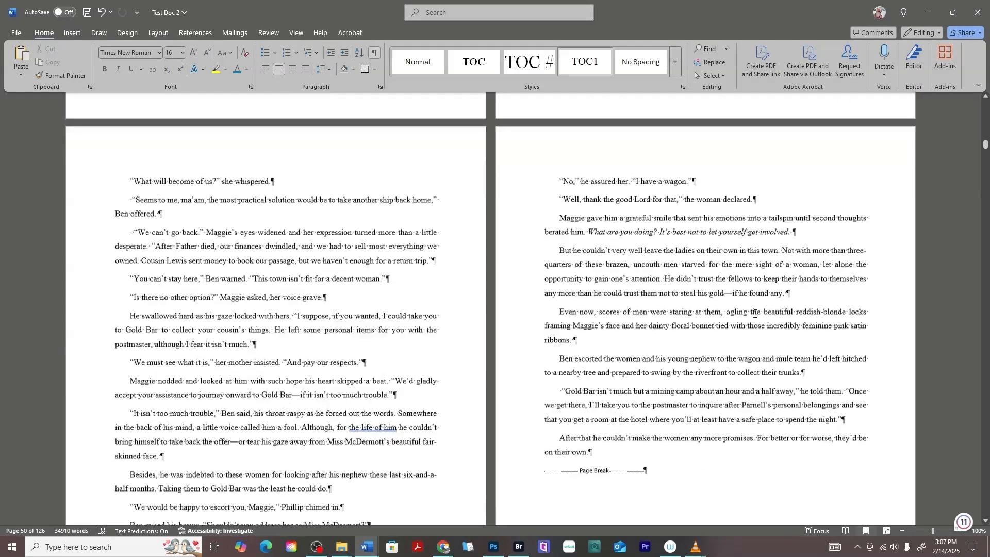
Review the back matter from the story's ending and About the Author through the reader letter, newsletter signup and The Song of Hearts Set Free excerpt.
scroll(753, 313, "down", 4)
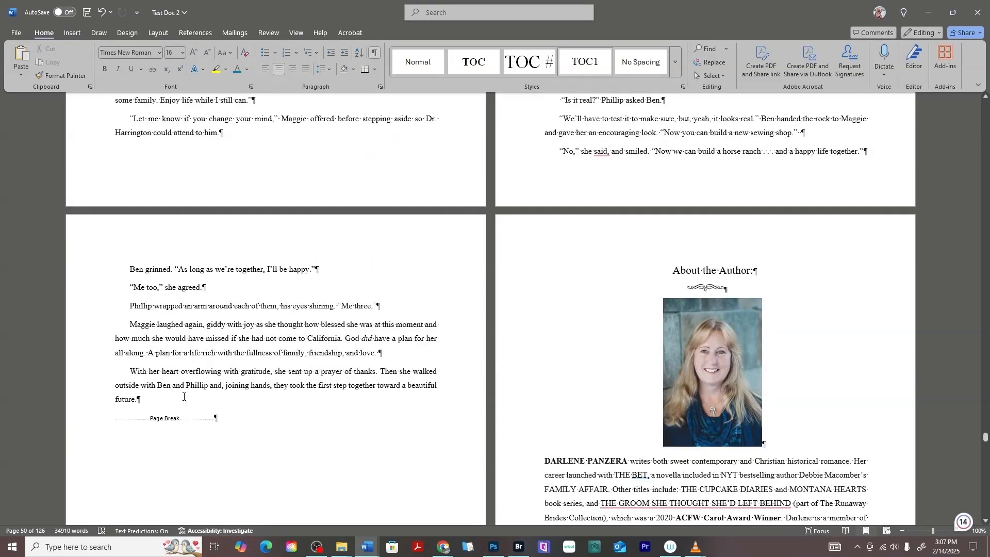
scroll(774, 324, "down", 8)
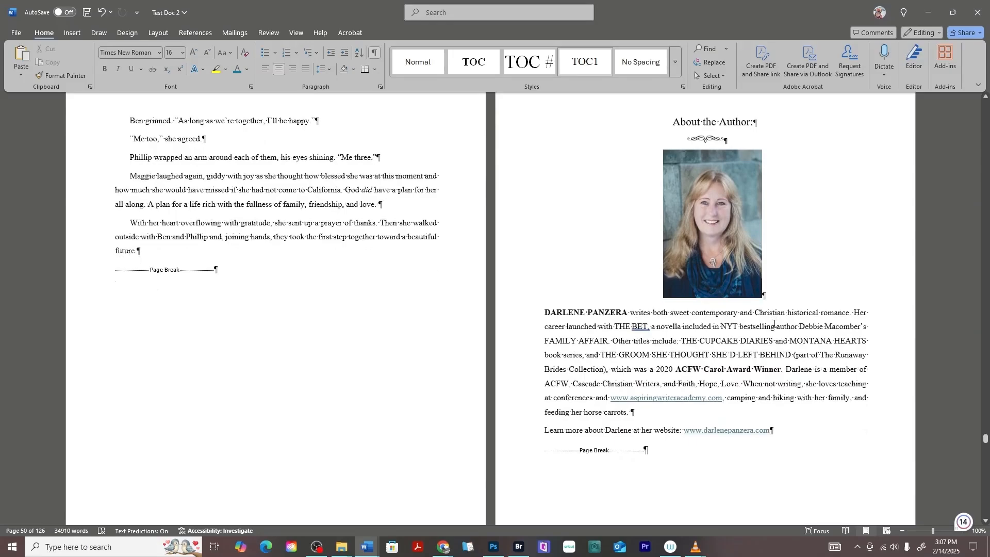
scroll(774, 324, "down", 5)
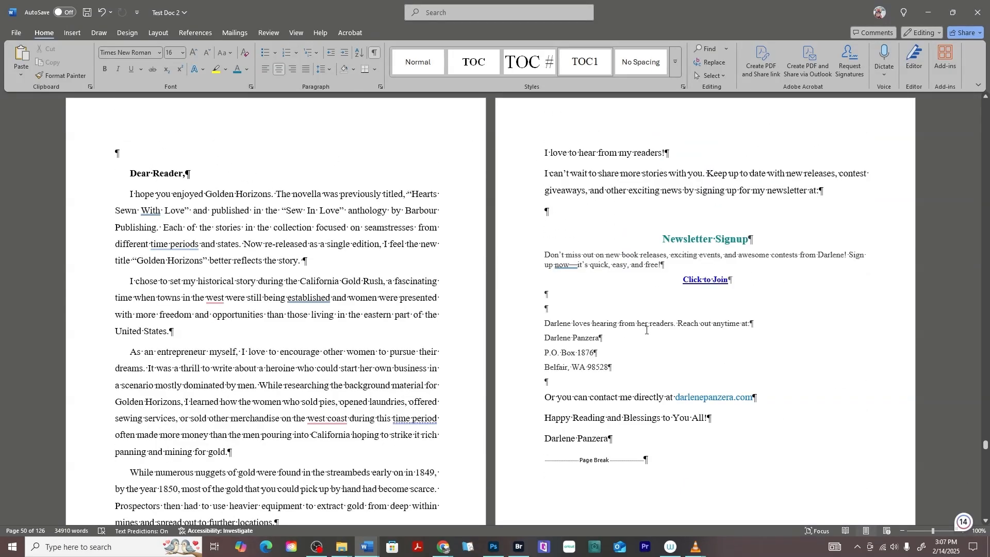
scroll(760, 261, "down", 11)
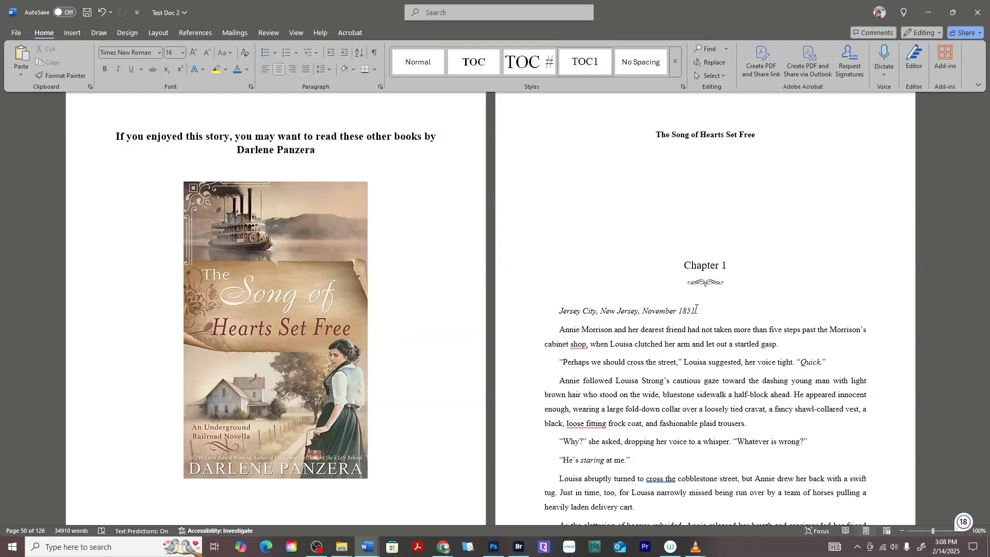
scroll(696, 309, "down", 15)
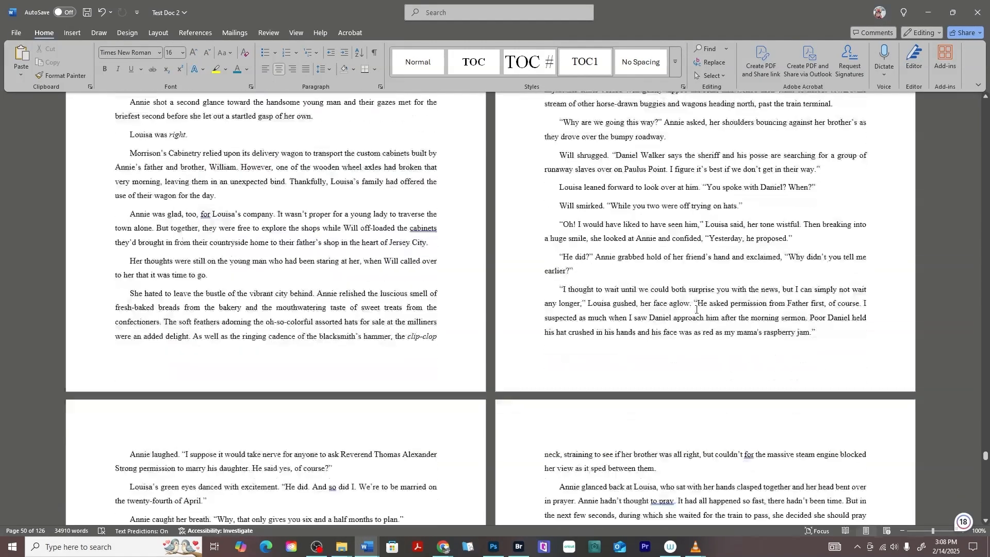
scroll(696, 308, "down", 12)
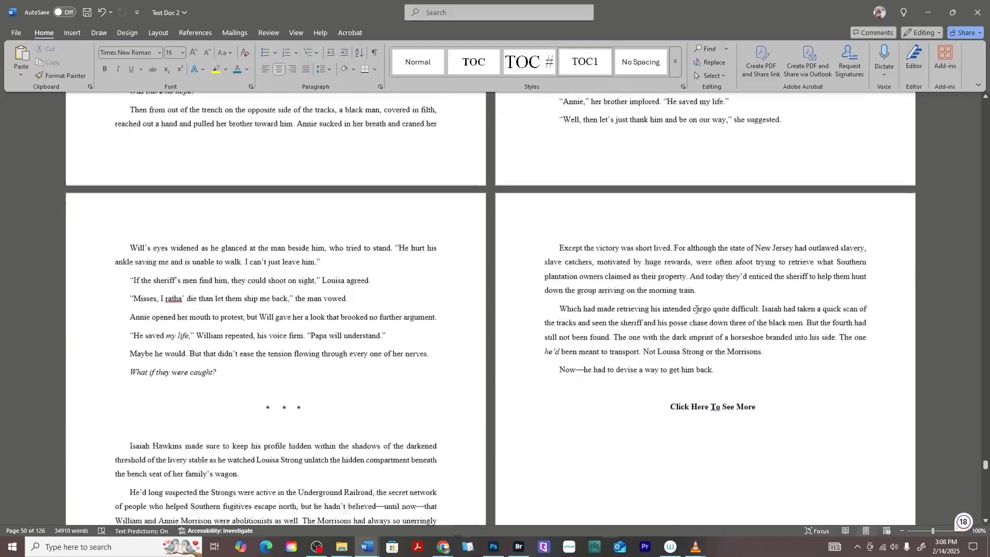
Examine the promotional pages for the author's other books, including their covers, blurbs and Click Here To See More lines.
left_click_drag(670, 170, 767, 168)
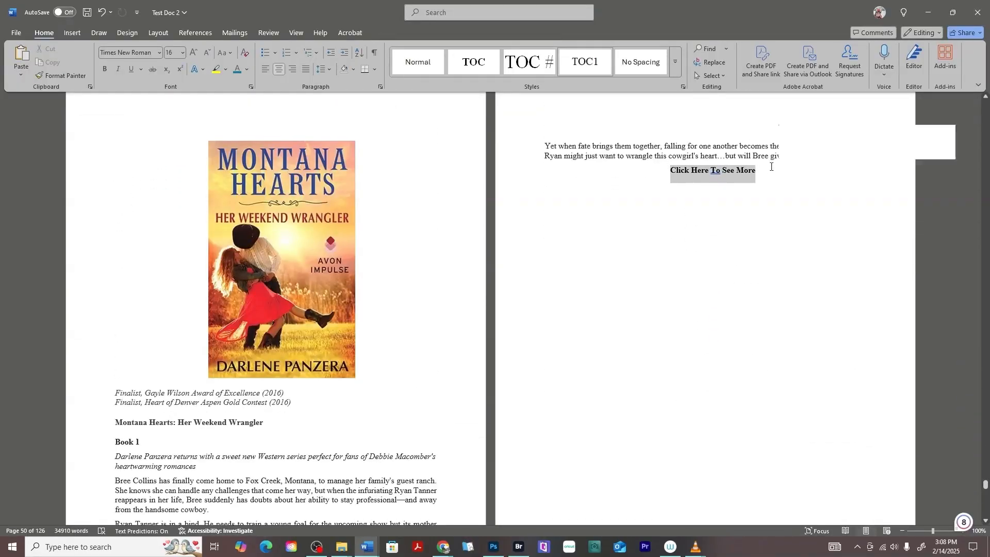
left_click(648, 180)
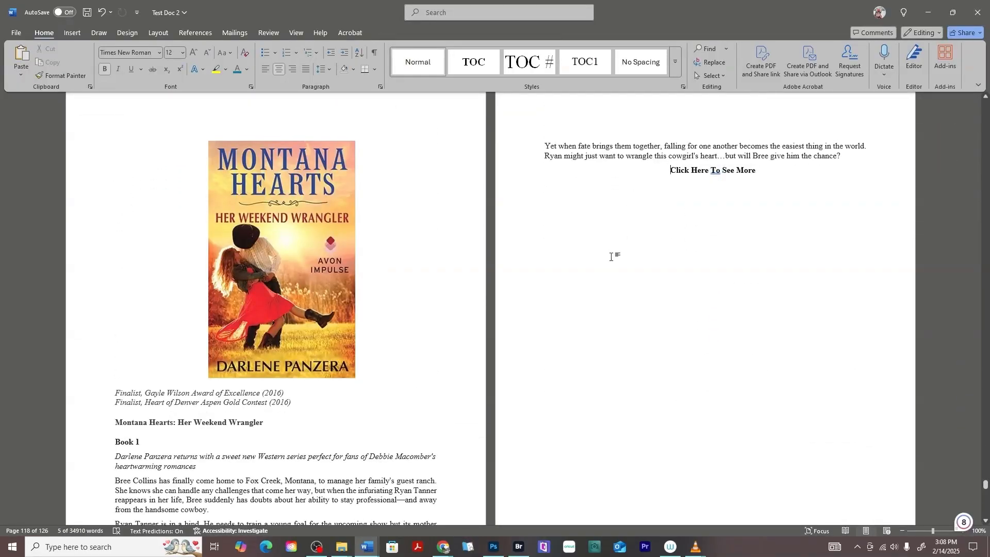
scroll(612, 255, "down", 10)
scroll(612, 257, "down", 1)
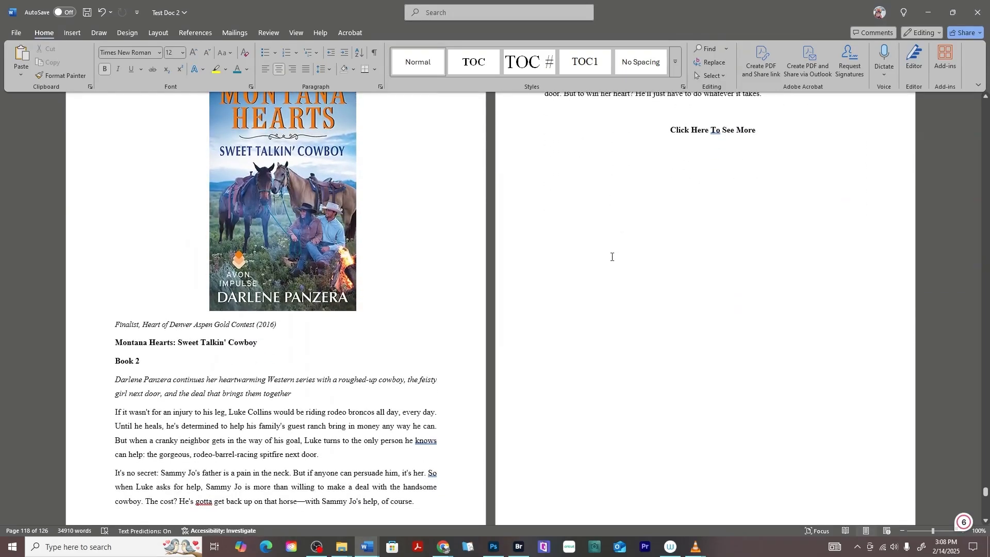
scroll(612, 256, "down", 15)
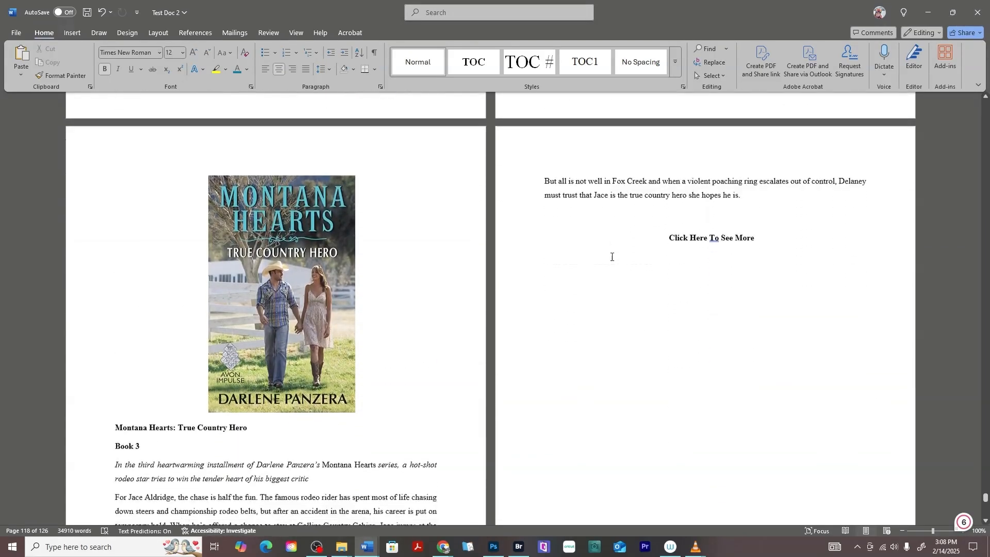
scroll(611, 255, "up", 1)
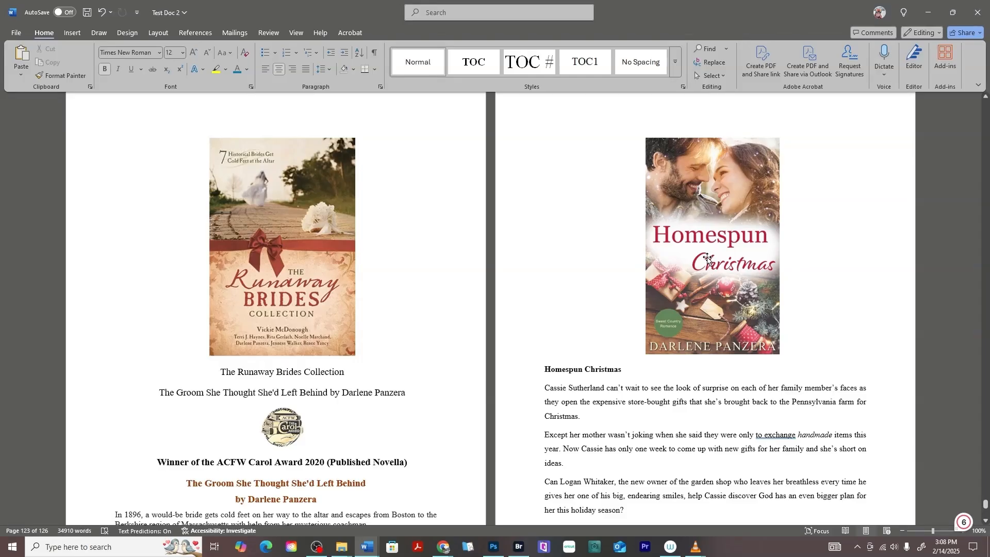
scroll(707, 259, "down", 10)
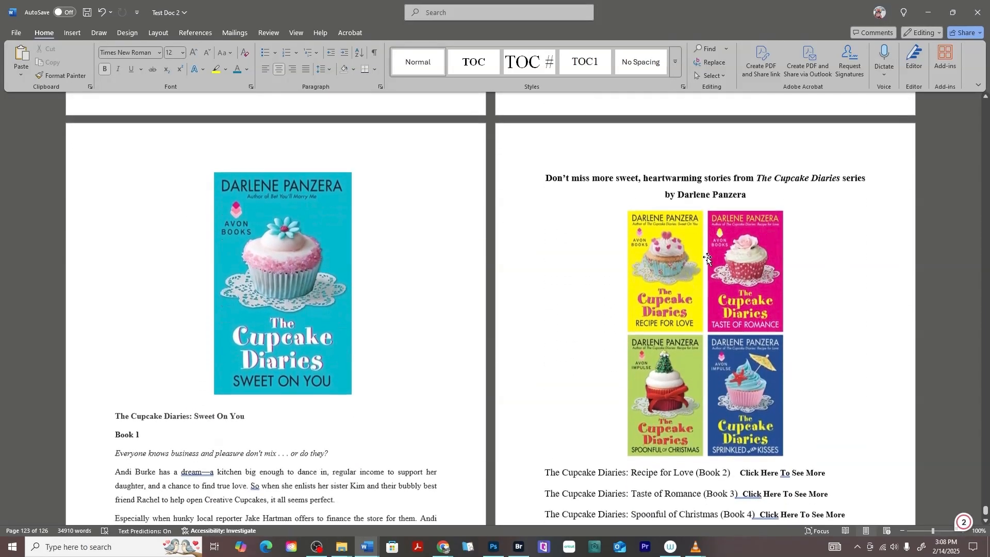
scroll(708, 259, "down", 3)
scroll(707, 259, "down", 1)
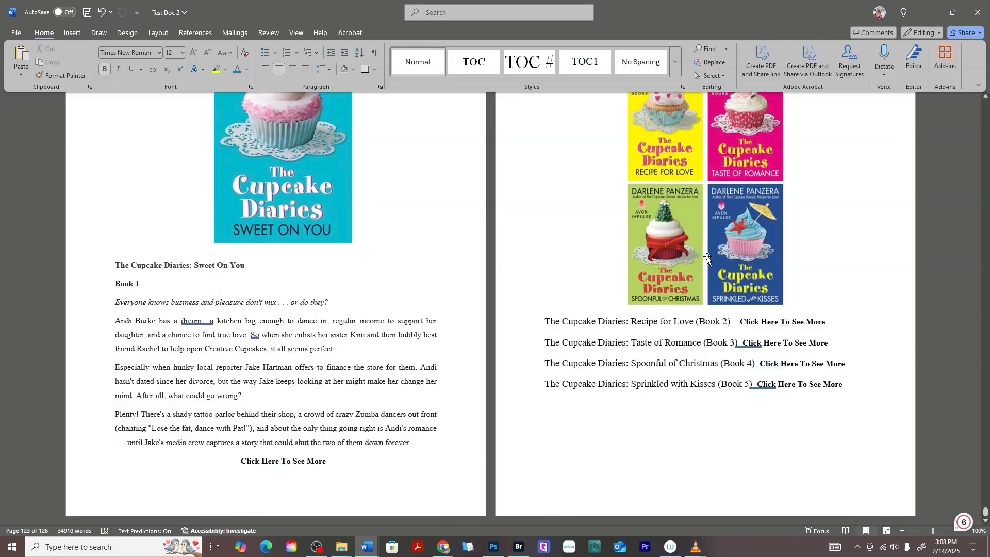